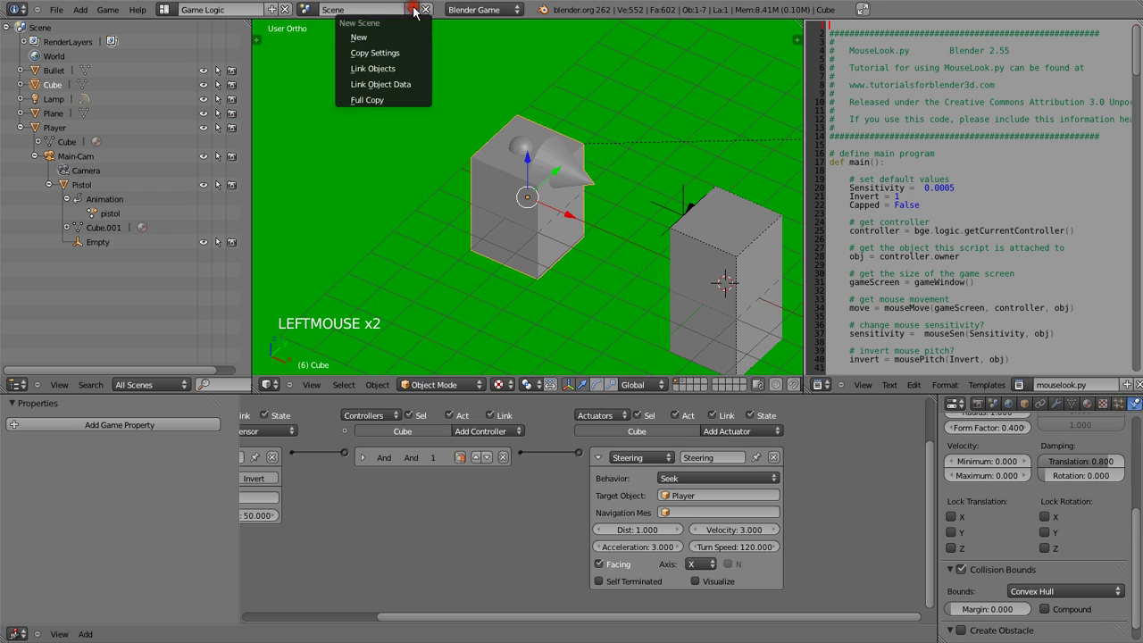
Create a new empty scene and name it HUD.
{"action": "left_click", "coordinate": [371, 31]}
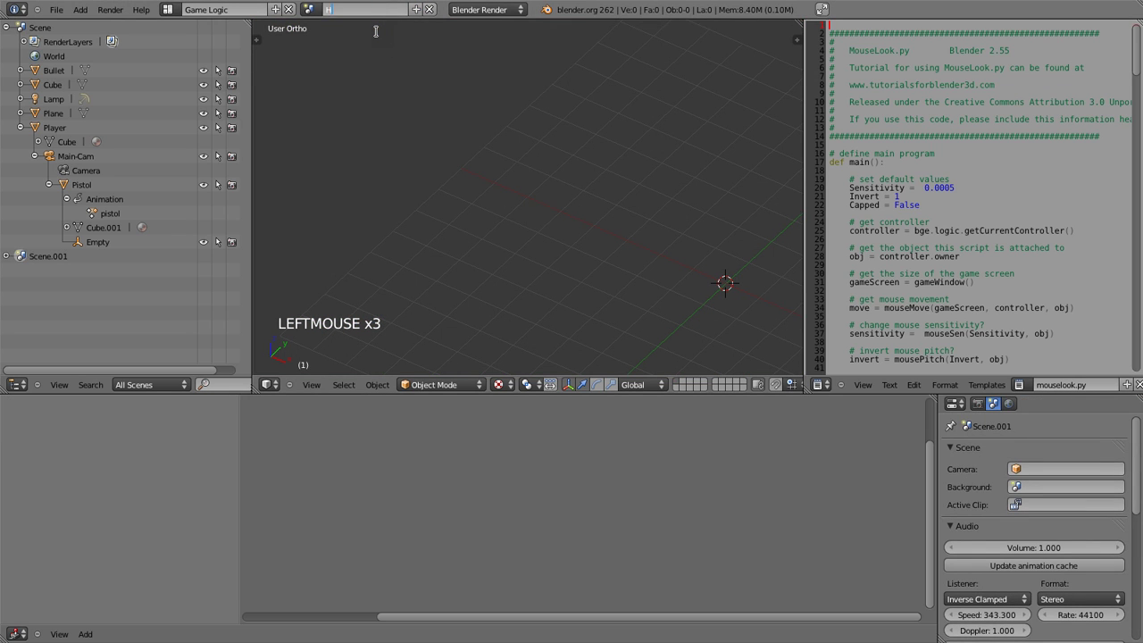
{"action": "key", "text": "Return"}
Add a camera to the HUD scene and clear its rotation so it points straight down.
{"action": "key", "text": "shift+a"}
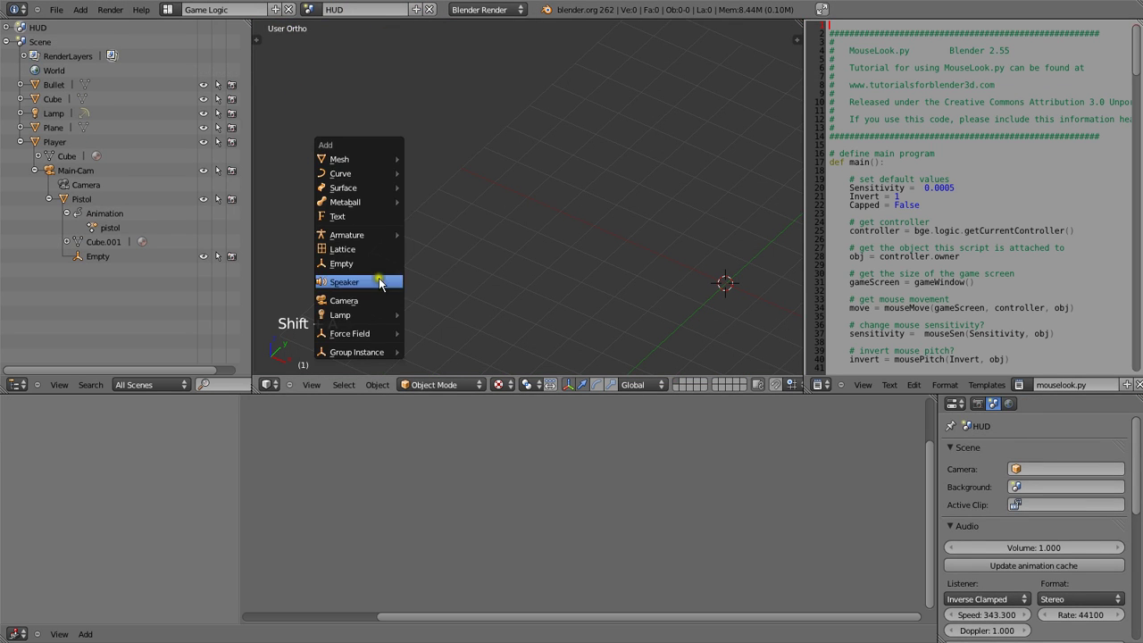
{"action": "left_click", "coordinate": [344, 300]}
{"action": "key", "text": "KP_Decimal"}
{"action": "key", "text": "alt+r"}
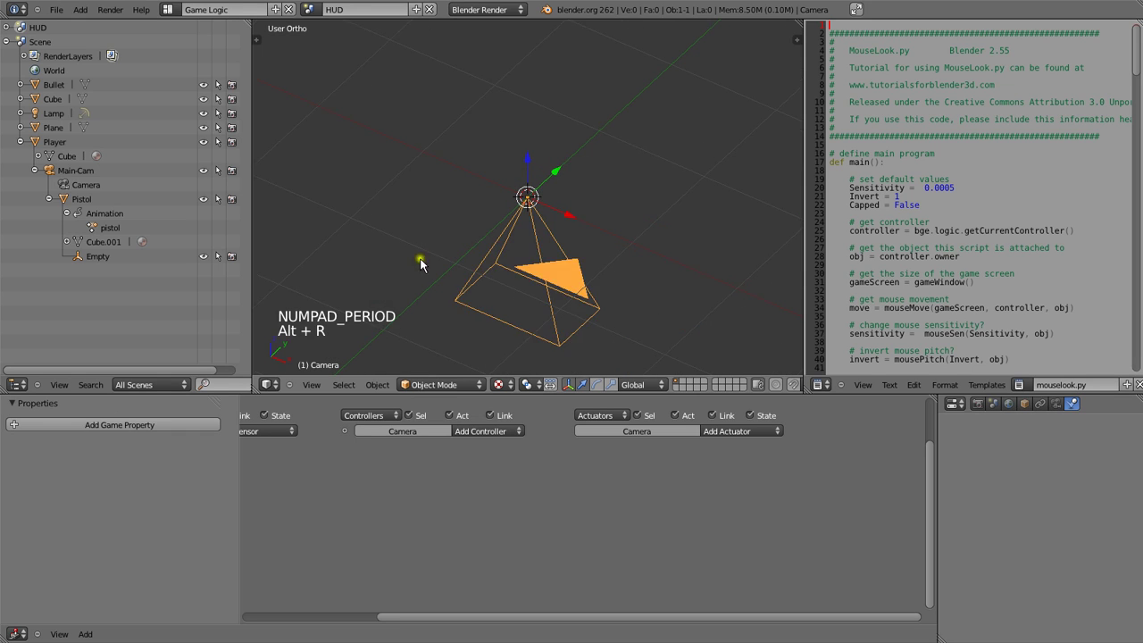
Move the camera straight up along the global Z axis, working in the right side view.
{"action": "scroll", "coordinate": [490, 254], "scroll_direction": "down", "scroll_amount": 5}
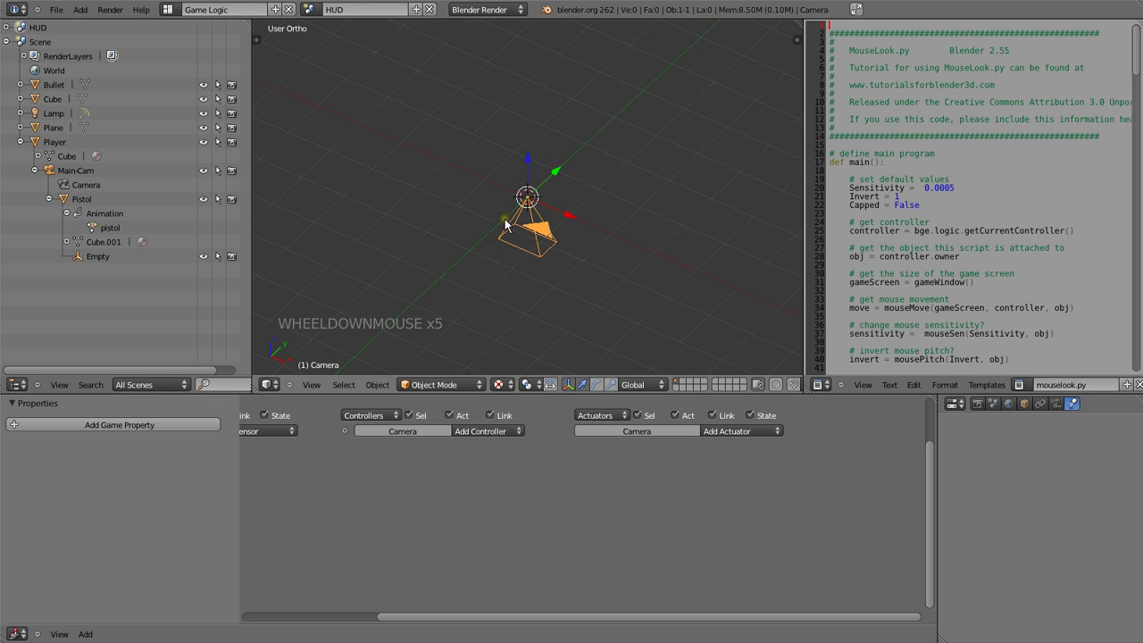
{"action": "key", "text": "KP_3"}
{"action": "scroll", "coordinate": [546, 175], "scroll_direction": "down", "scroll_amount": 2}
{"action": "left_click_drag", "start_coordinate": [530, 145], "coordinate": [539, 34]}
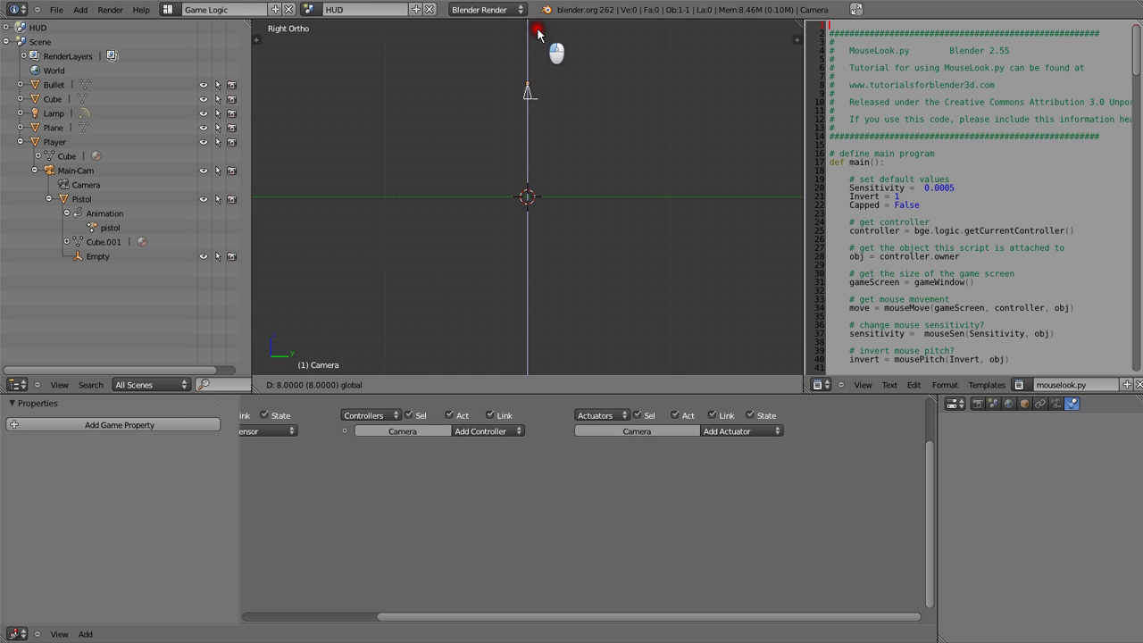
{"action": "left_click", "coordinate": [536, 51]}
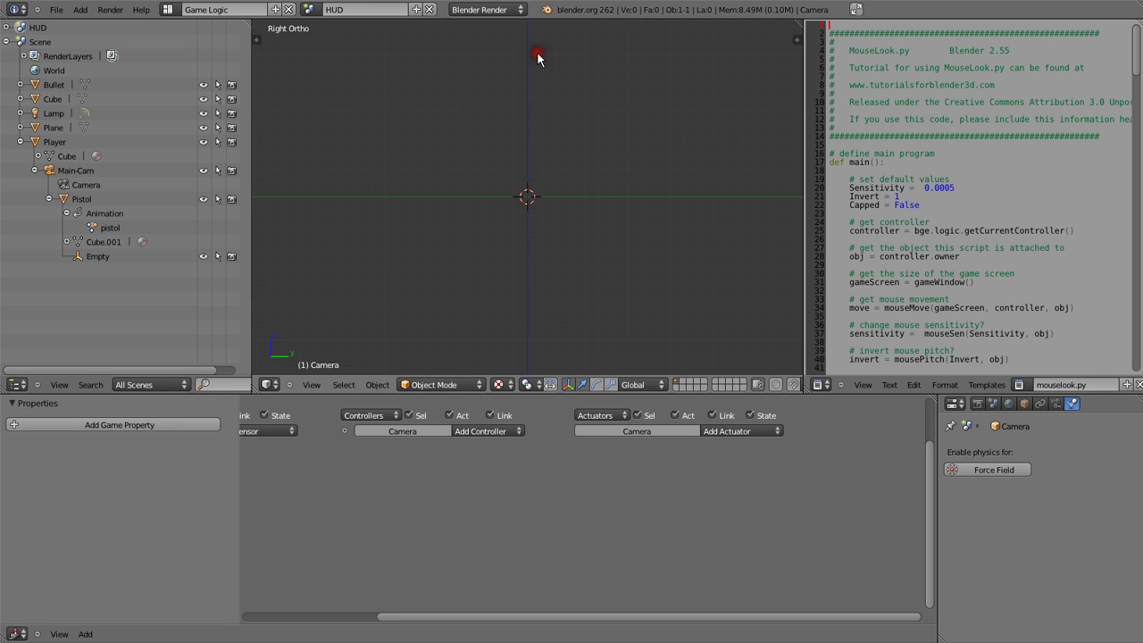
Look through the camera in a maximized 3D view and add a plane at the scene centre.
{"action": "key", "text": "KP_0"}
{"action": "key", "text": "shift+c"}
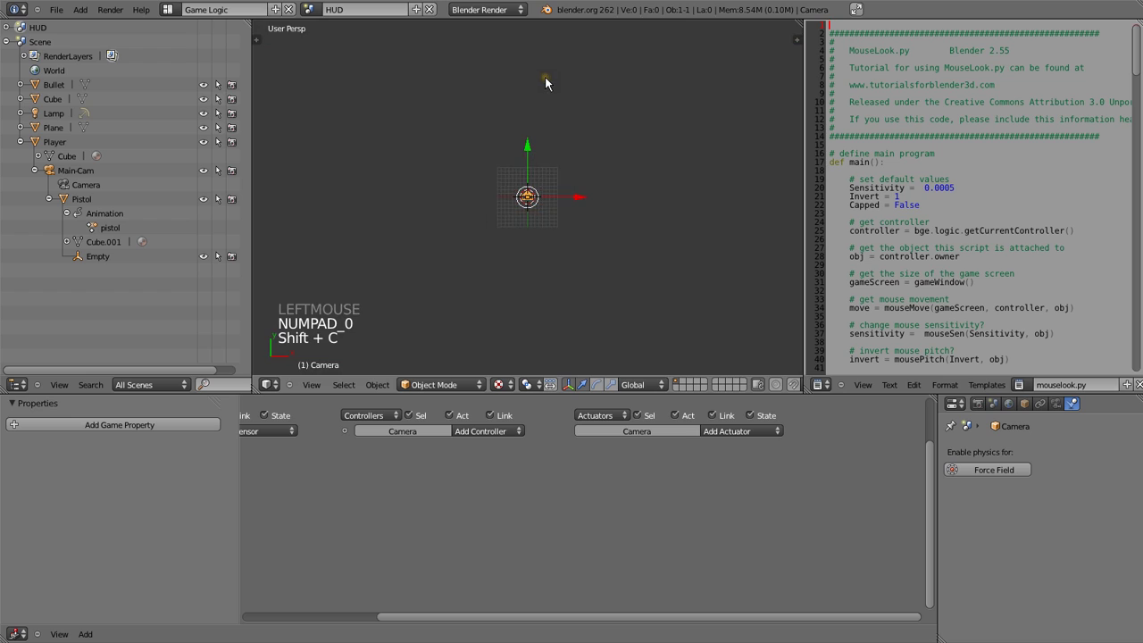
{"action": "key", "text": "shift+space"}
{"action": "key", "text": "KP_0"}
{"action": "key", "text": "ctrl+a"}
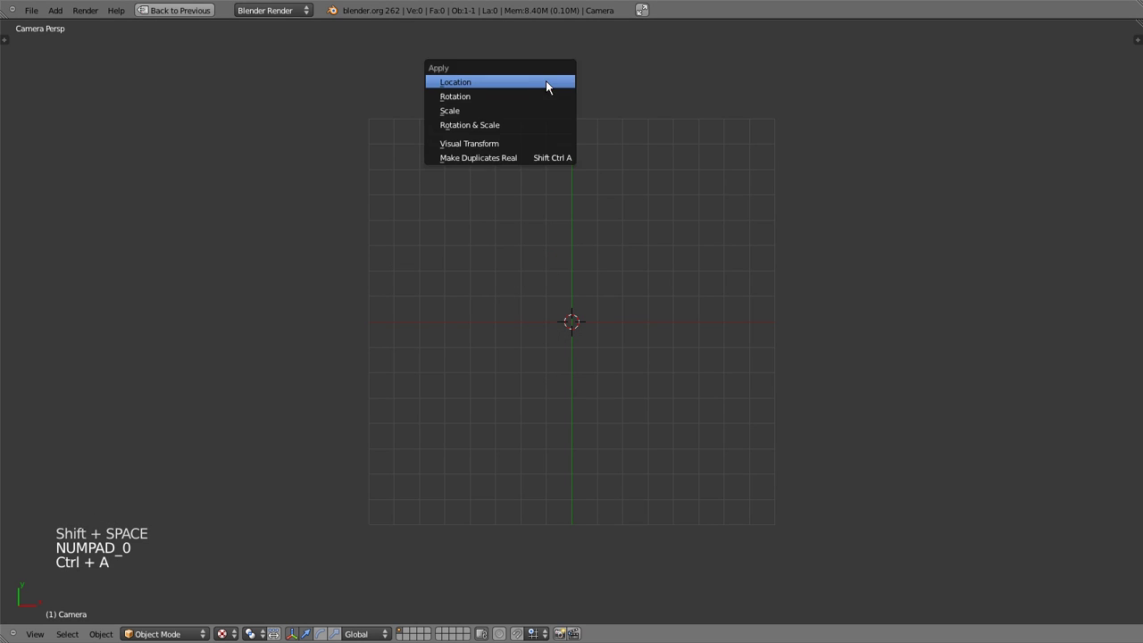
{"action": "key", "text": "shift+a"}
{"action": "mouse_move", "coordinate": [562, 37]}
{"action": "left_click", "coordinate": [607, 36]}
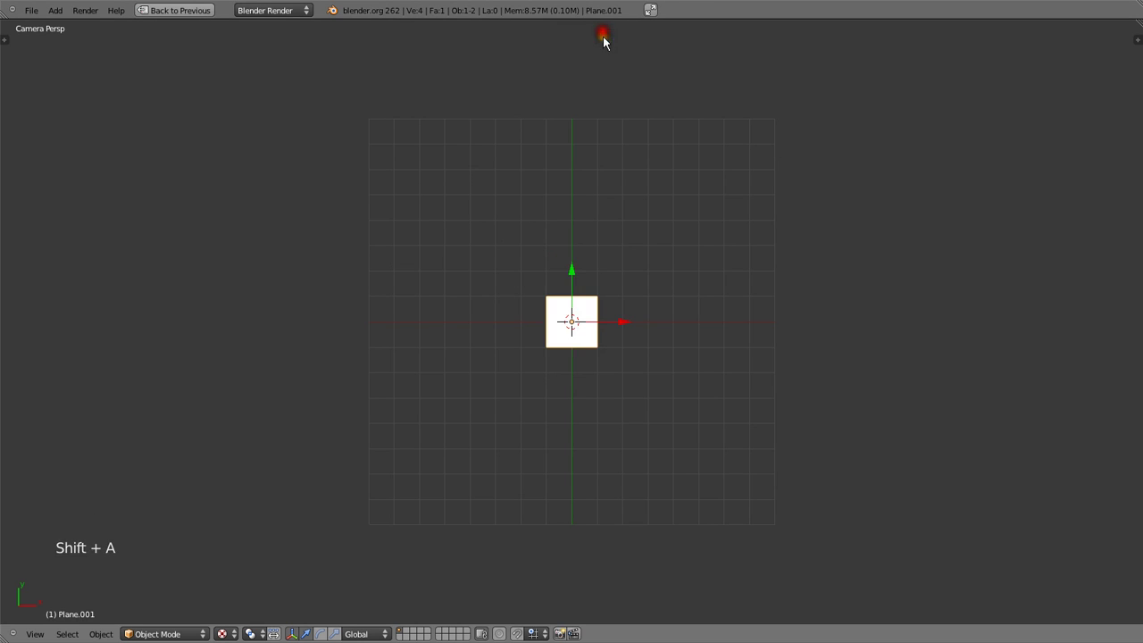
Unwrap the new plane's mesh with the standard Unwrap, then return to object mode.
{"action": "key", "text": "Tab"}
{"action": "key", "text": "u"}
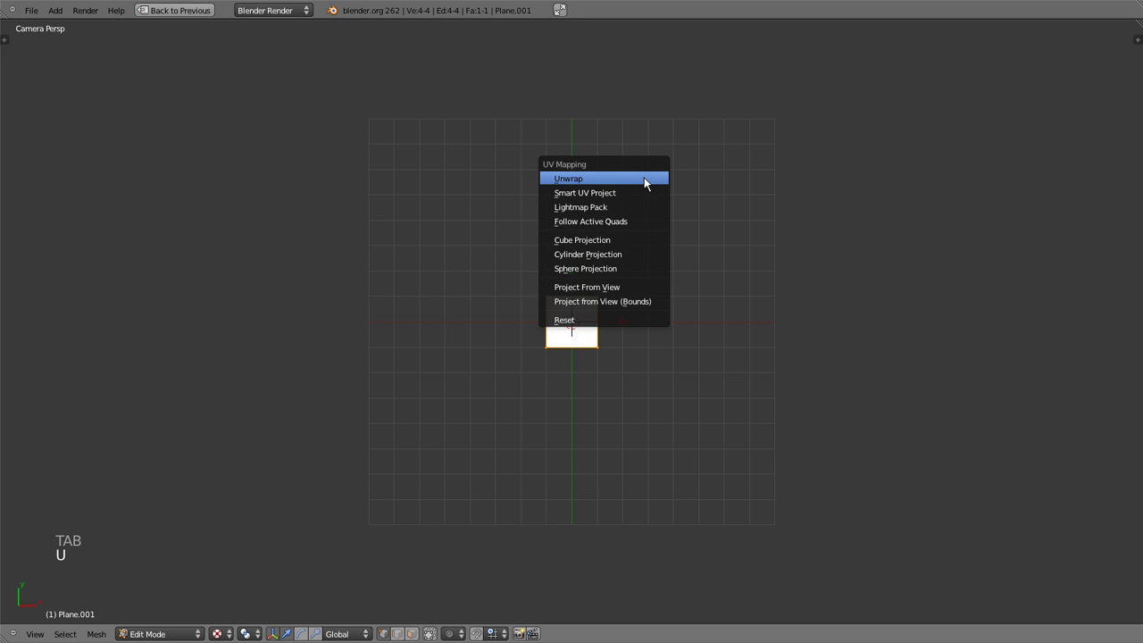
{"action": "left_click", "coordinate": [644, 177]}
{"action": "key", "text": "Tab"}
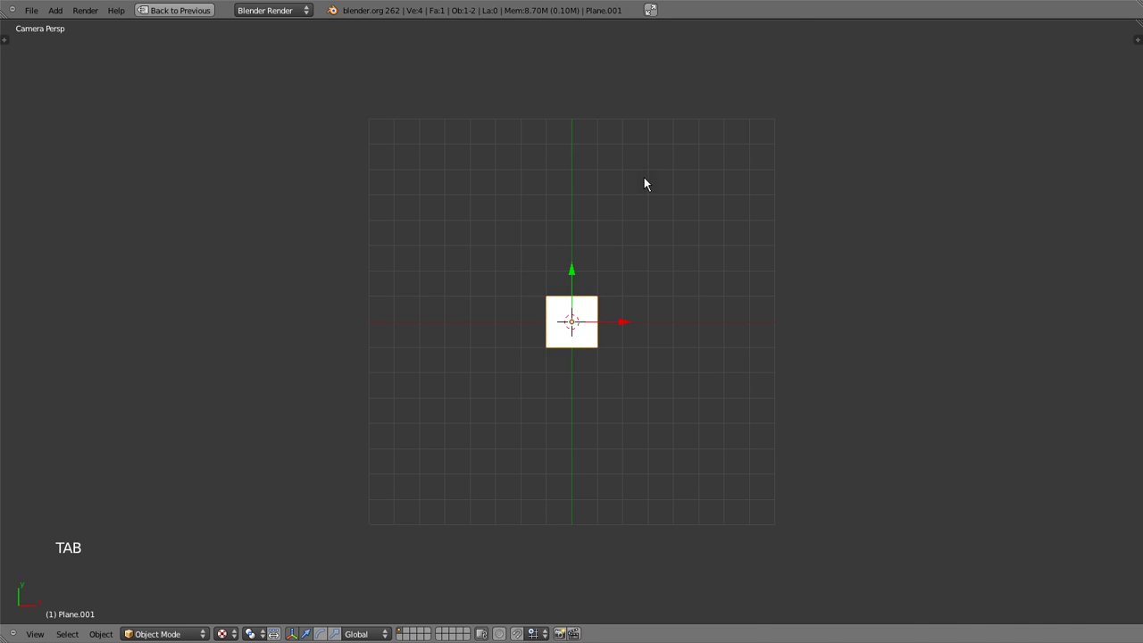
Restore the full layout, split the logic editor area vertically and turn its smaller part into a UV/Image Editor.
{"action": "key", "text": "shift+space"}
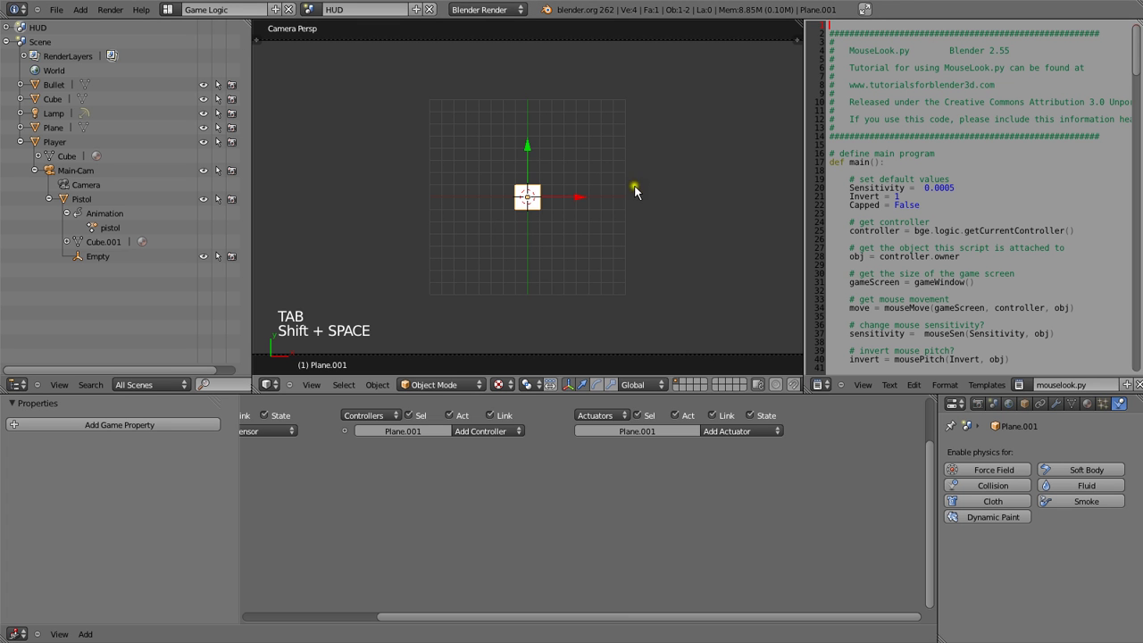
{"action": "right_click", "coordinate": [143, 627]}
{"action": "left_click", "coordinate": [152, 614]}
{"action": "left_click", "coordinate": [321, 541]}
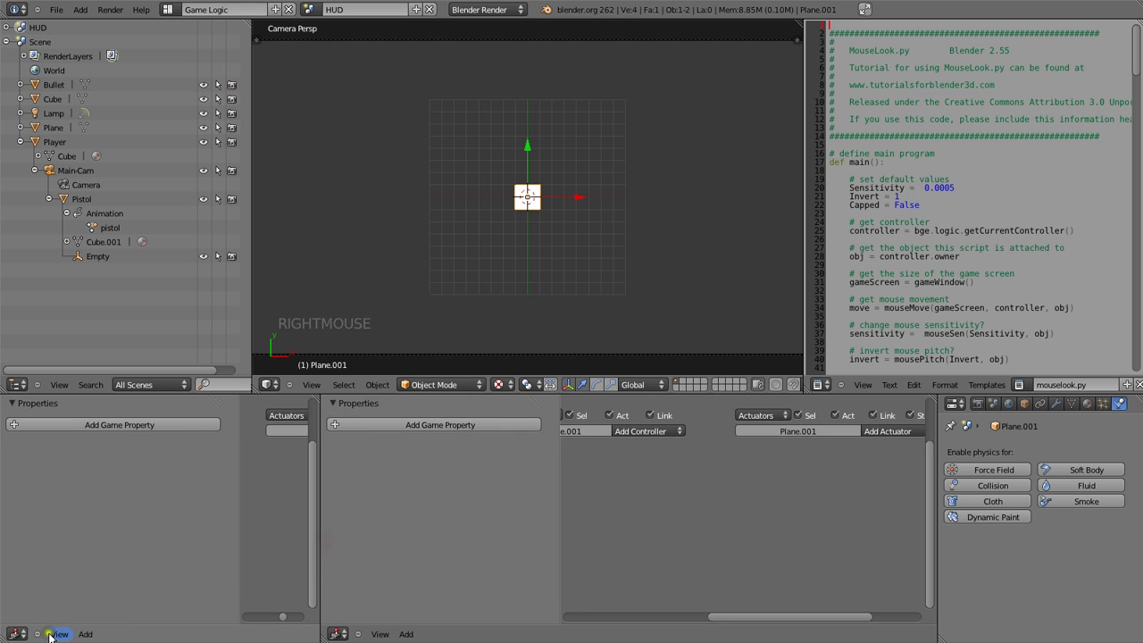
{"action": "left_click", "coordinate": [16, 634]}
{"action": "left_click", "coordinate": [80, 541]}
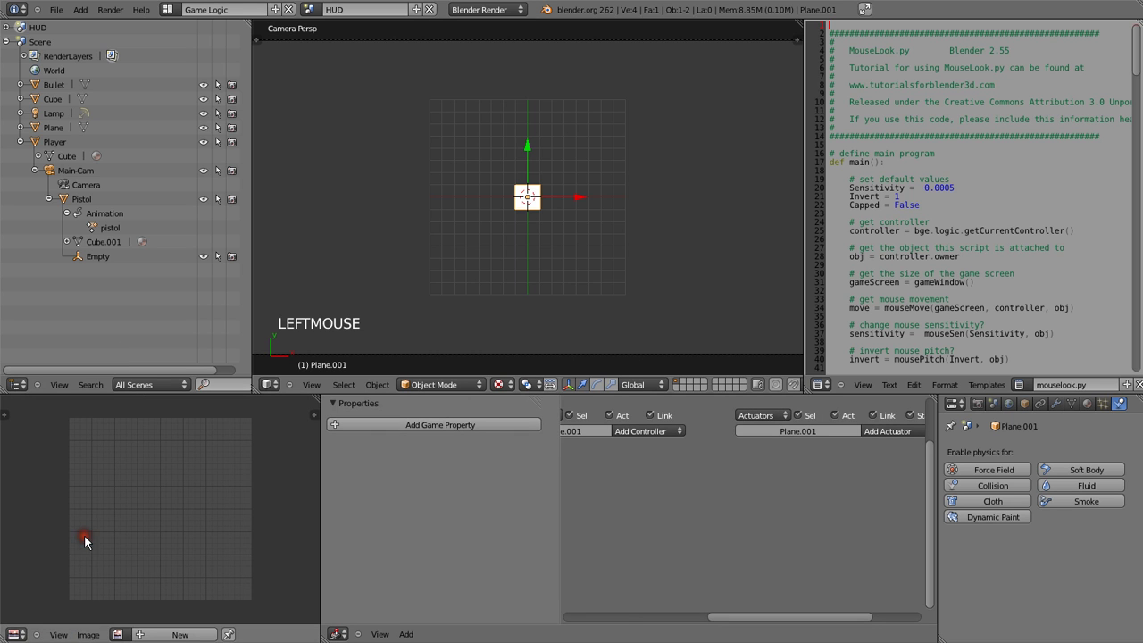
Load Font_BabelSans-Bold.tga from the TEXTURES FOR ALL GAMES folder into the UV/Image Editor.
{"action": "left_click", "coordinate": [88, 634]}
{"action": "left_click", "coordinate": [100, 608]}
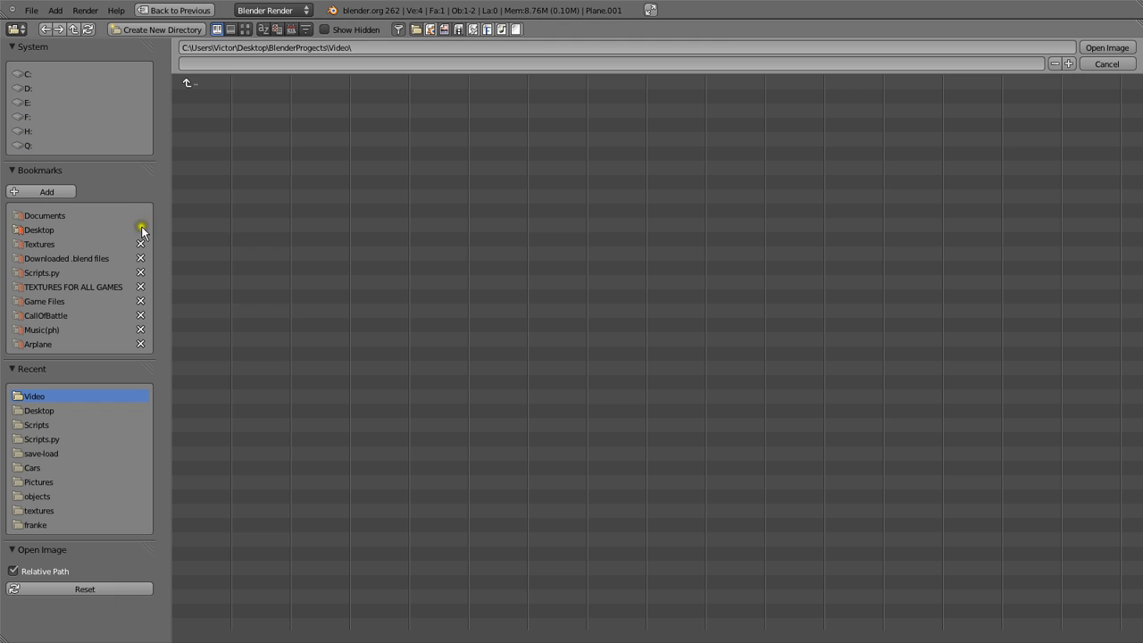
{"action": "left_click", "coordinate": [99, 258]}
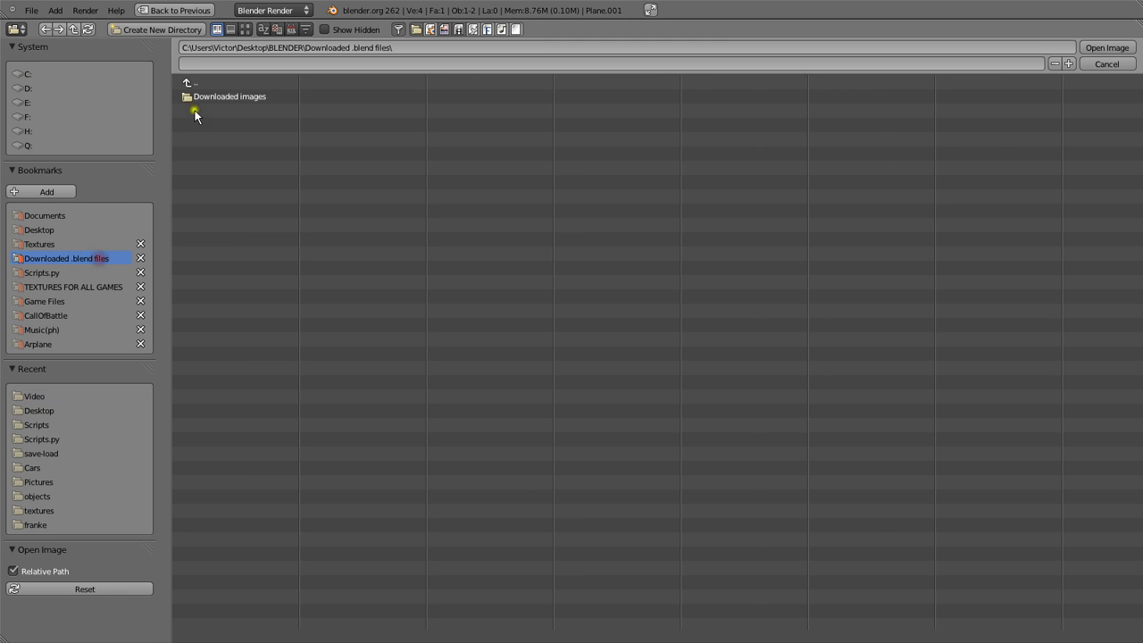
{"action": "left_click", "coordinate": [75, 287]}
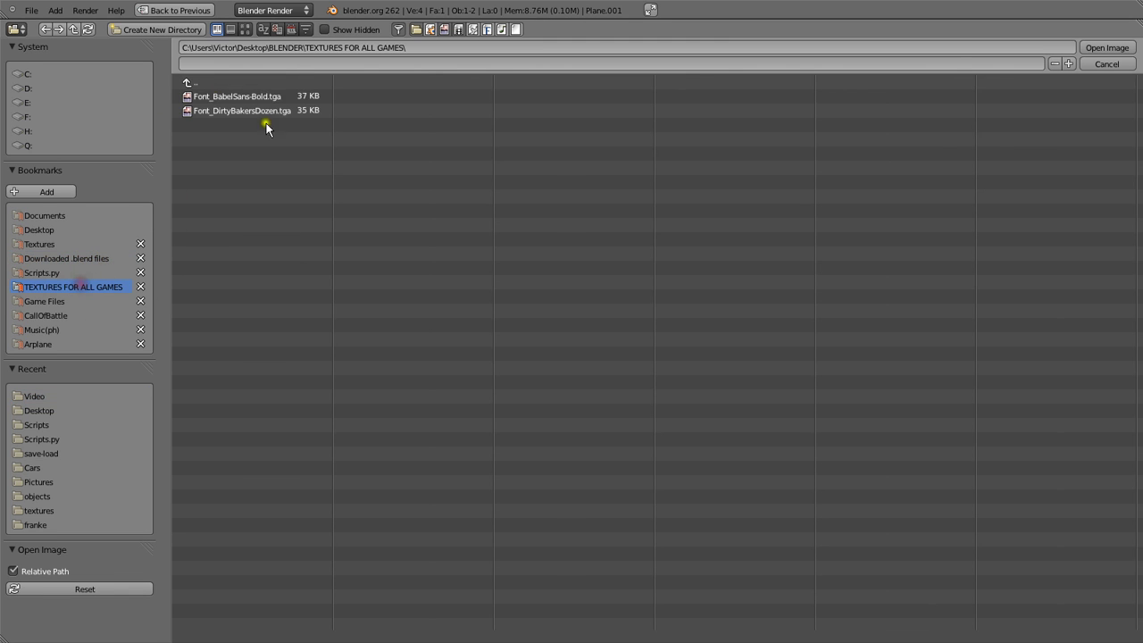
{"action": "left_click", "coordinate": [284, 93]}
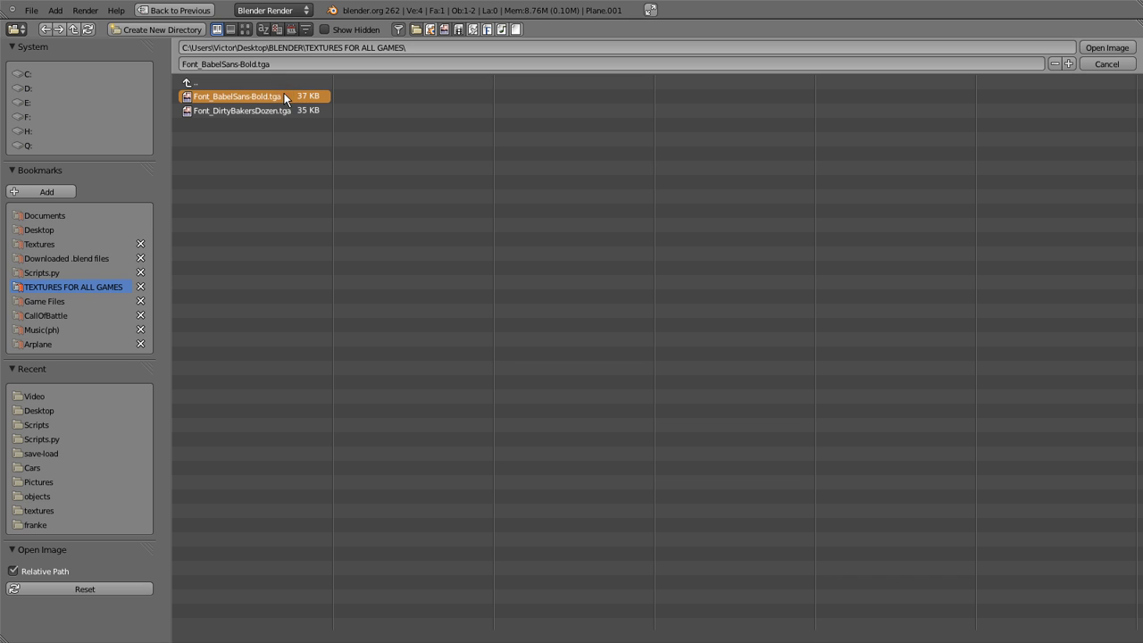
{"action": "key", "text": "Return"}
{"action": "scroll", "coordinate": [196, 455], "scroll_direction": "down", "scroll_amount": 5}
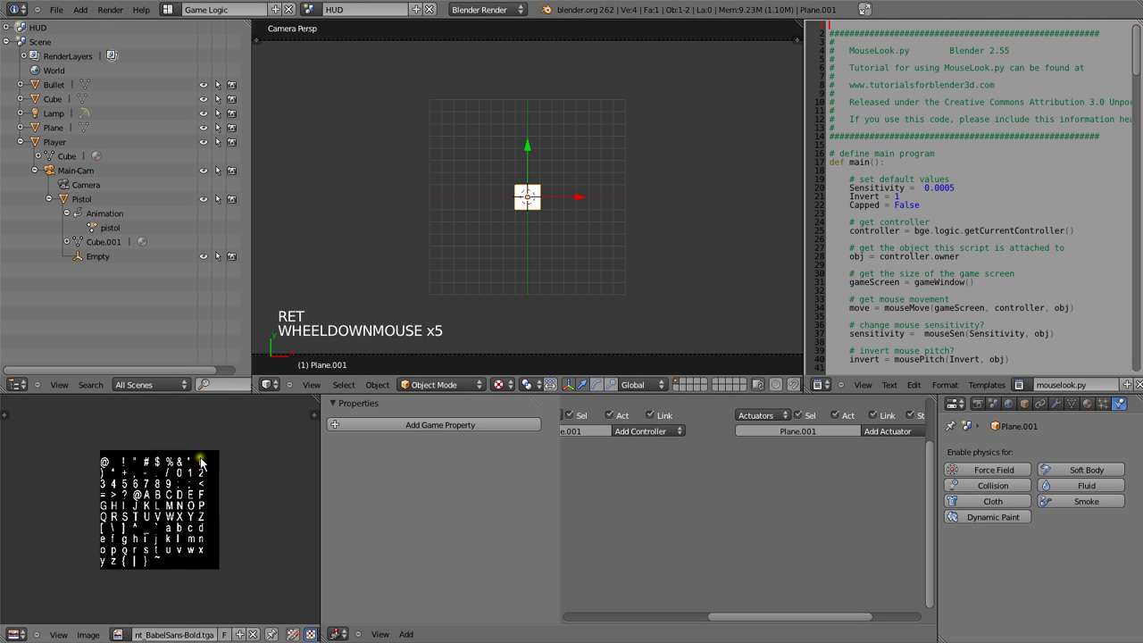
Assign the loaded font image to the plane's face and rotate its UVs by 180 degrees.
{"action": "key", "text": "Tab"}
{"action": "left_click_drag", "start_coordinate": [193, 620], "coordinate": [250, 486]}
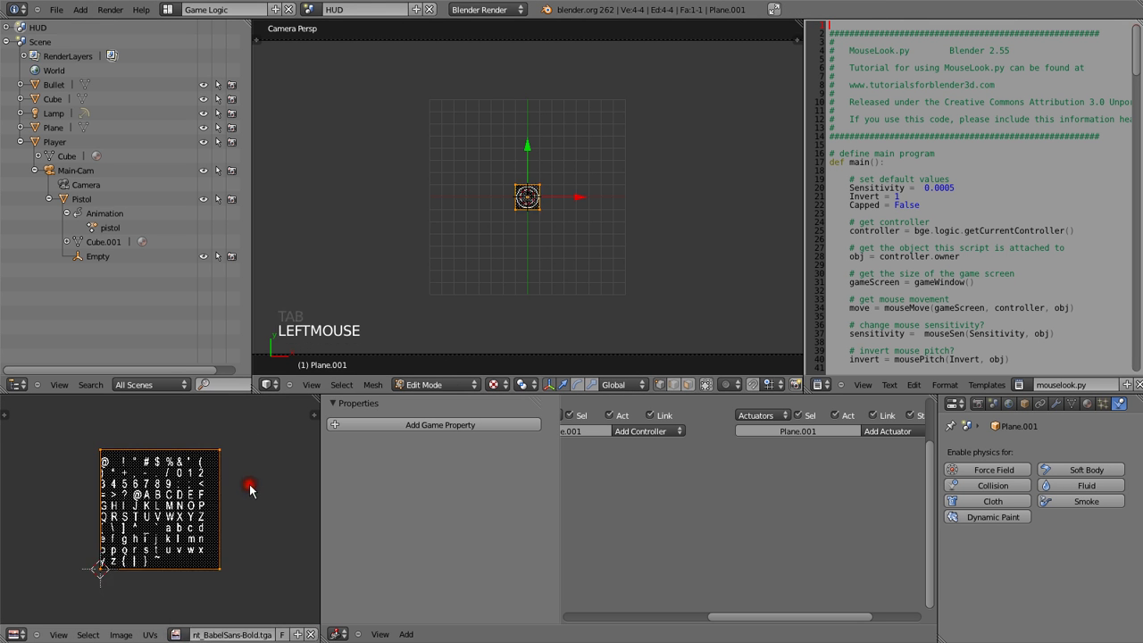
{"action": "key", "text": "r"}
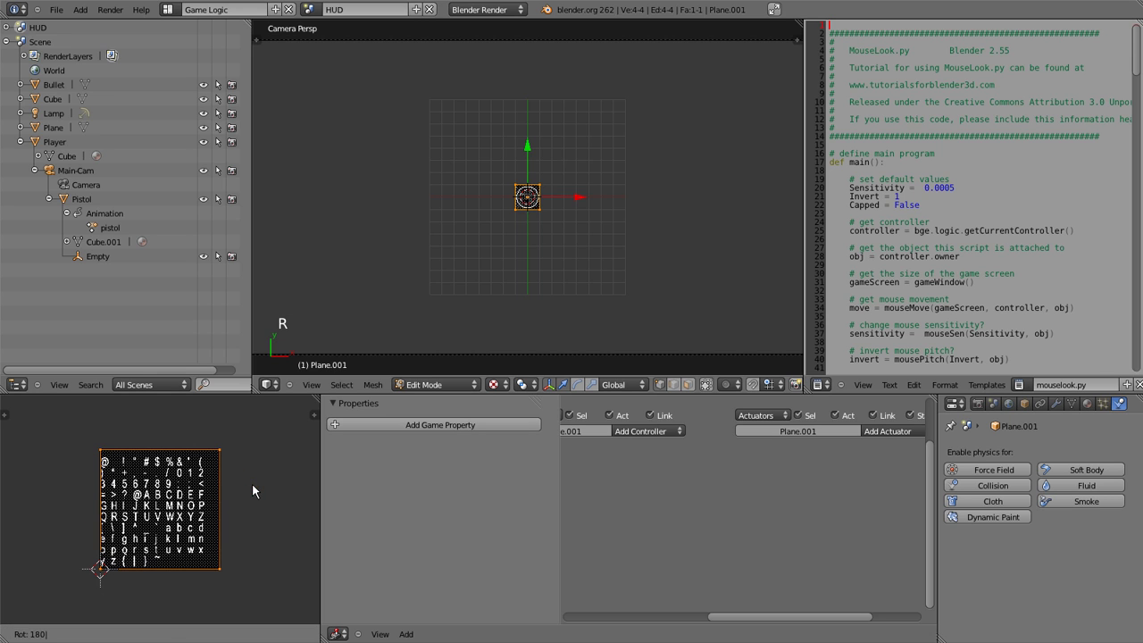
{"action": "key", "text": "Tab"}
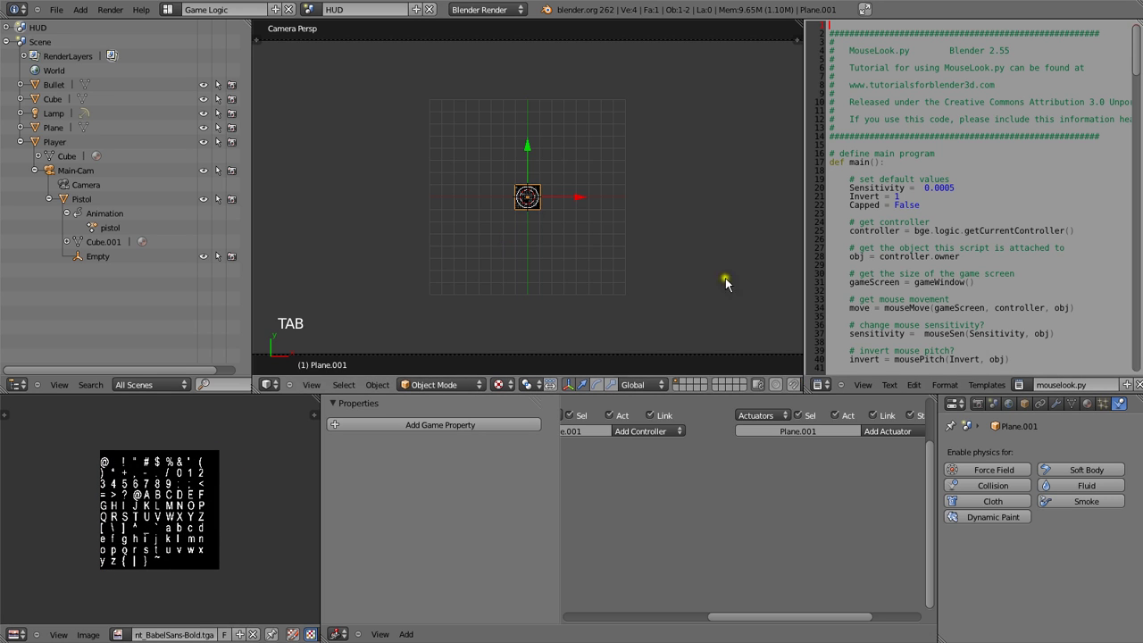
Create a new material on the font plane and name it bullets.
{"action": "scroll", "coordinate": [582, 240], "scroll_direction": "up", "scroll_amount": 4}
{"action": "scroll", "coordinate": [582, 240], "scroll_direction": "up", "scroll_amount": 12}
{"action": "key", "text": "KP_Decimal"}
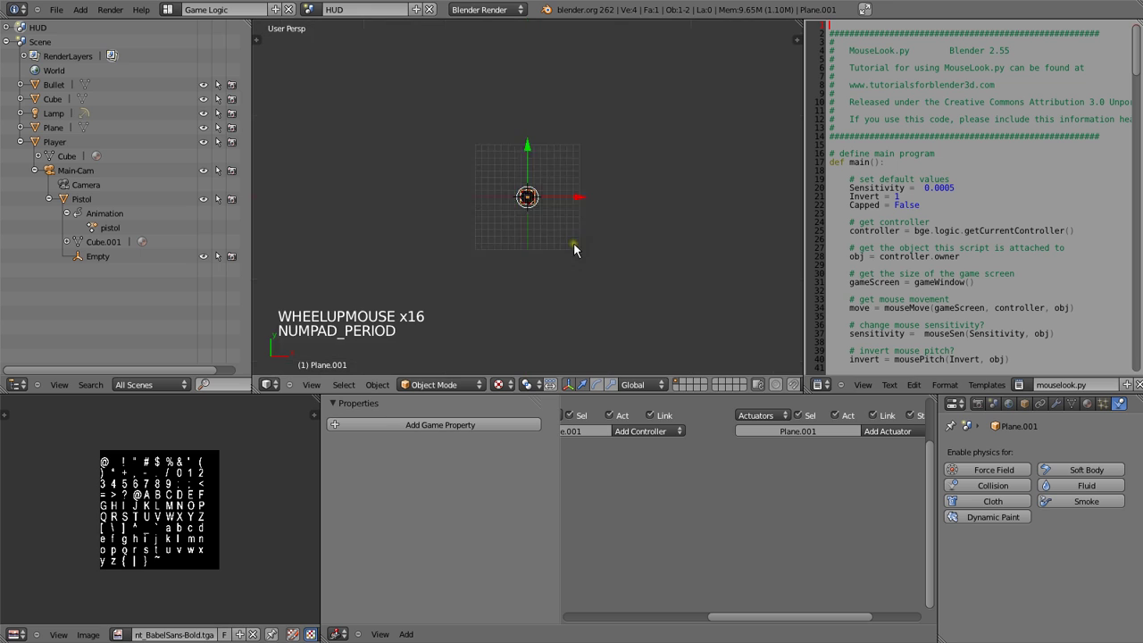
{"action": "left_click", "coordinate": [1086, 403]}
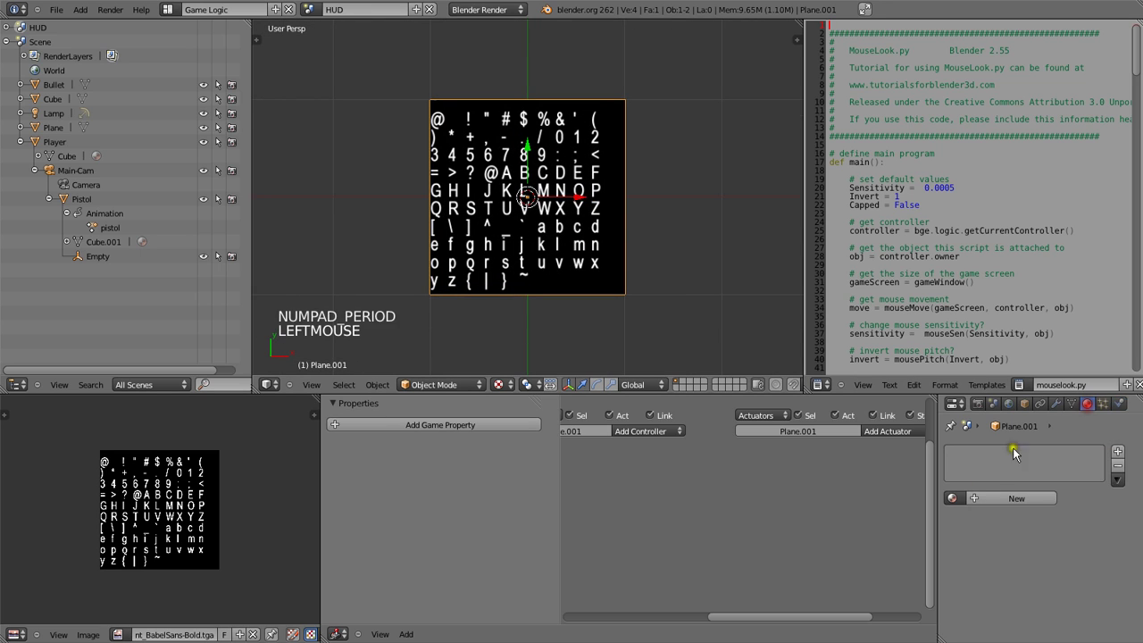
{"action": "left_click", "coordinate": [993, 498]}
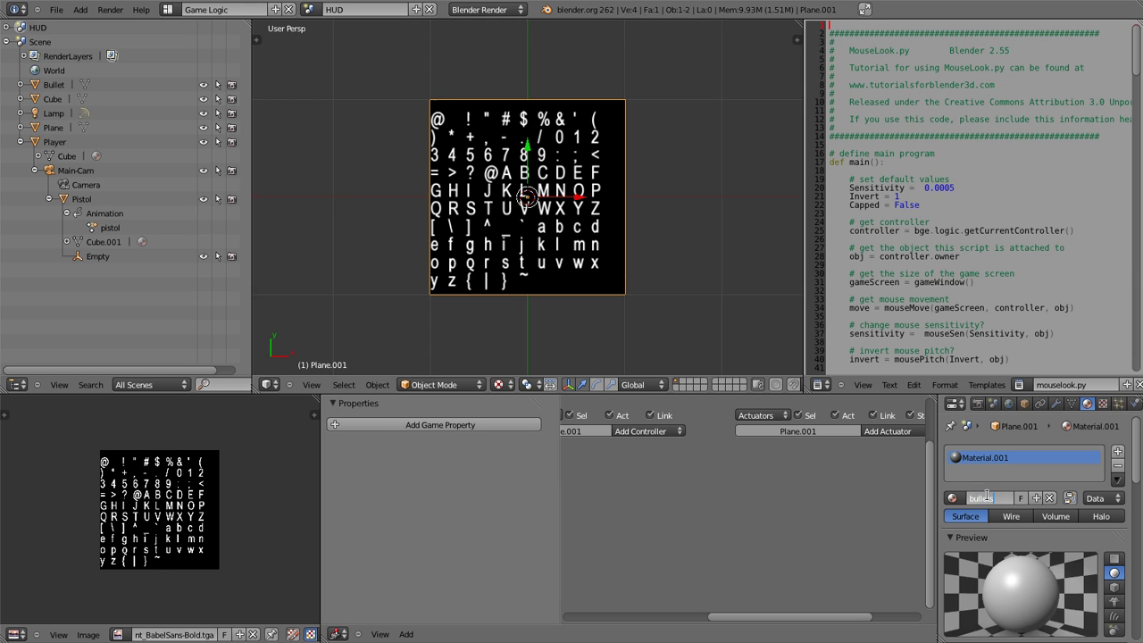
Make the bullets material shadeless.
{"action": "scroll", "coordinate": [1027, 535], "scroll_direction": "down", "scroll_amount": 7}
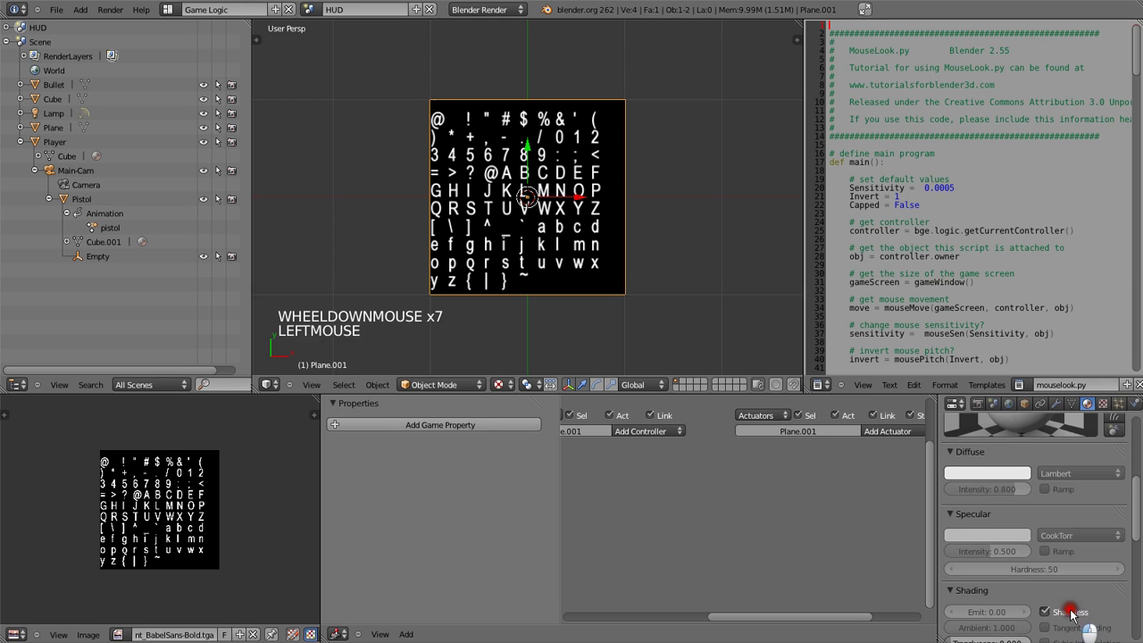
{"action": "left_click_drag", "start_coordinate": [1014, 490], "coordinate": [1037, 491]}
{"action": "left_click", "coordinate": [1003, 551]}
{"action": "scroll", "coordinate": [1003, 551], "scroll_direction": "down", "scroll_amount": 7}
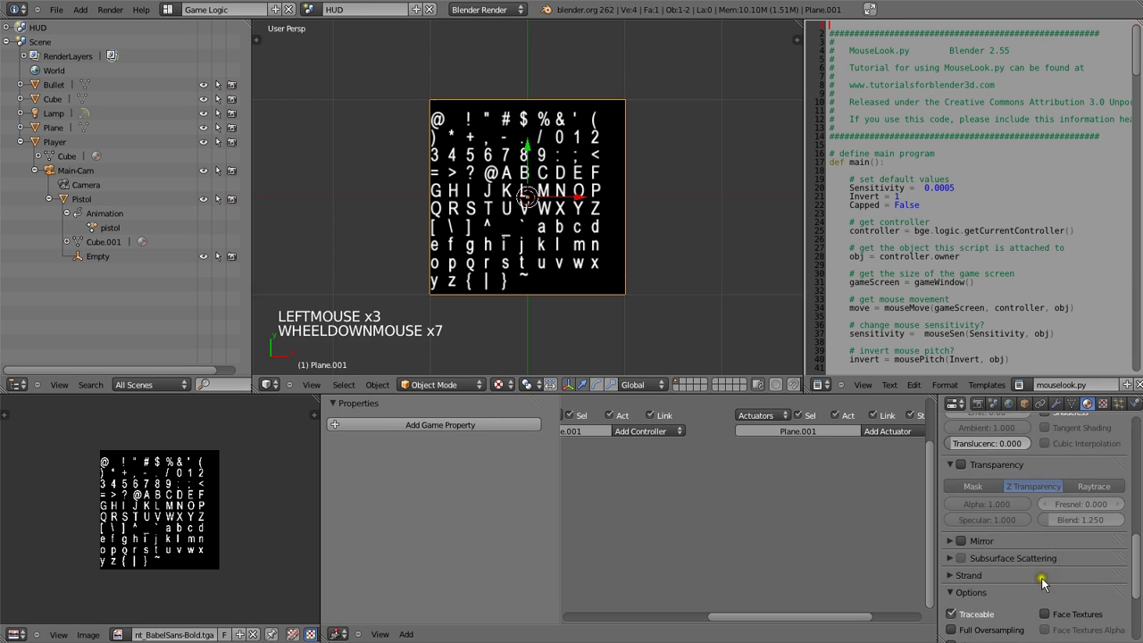
Enable Z Transparency on the bullets material and lower its alpha.
{"action": "scroll", "coordinate": [958, 485], "scroll_direction": "up", "scroll_amount": 1}
{"action": "left_click", "coordinate": [961, 492]}
{"action": "left_click_drag", "start_coordinate": [991, 533], "coordinate": [786, 525]}
Enable Receive Transparent in the bullets material's shadow settings.
{"action": "scroll", "coordinate": [1007, 572], "scroll_direction": "down", "scroll_amount": 7}
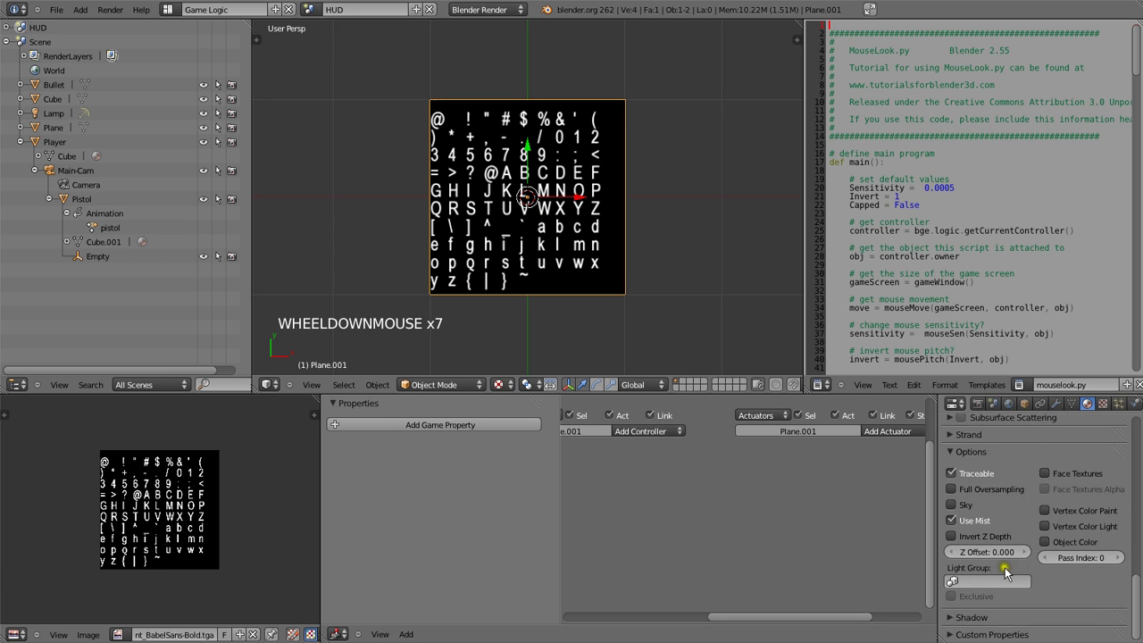
{"action": "left_click", "coordinate": [958, 618]}
{"action": "scroll", "coordinate": [957, 618], "scroll_direction": "down", "scroll_amount": 3}
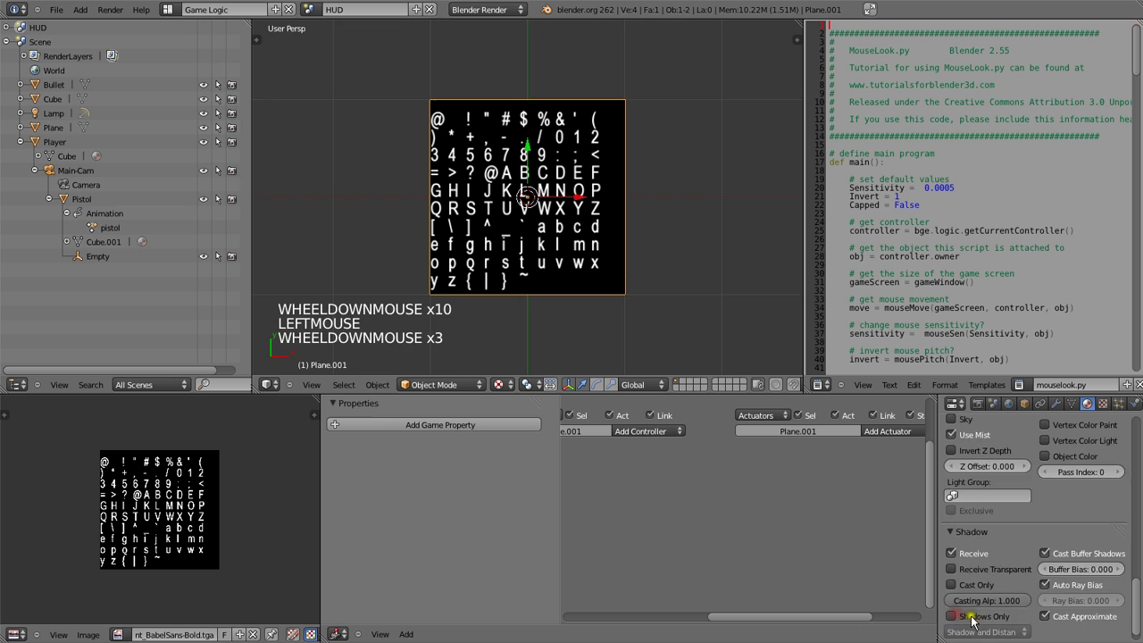
{"action": "left_click", "coordinate": [967, 568]}
Switch the HUD scene's render engine to Blender Game.
{"action": "left_click", "coordinate": [489, 9]}
{"action": "left_click", "coordinate": [496, 29]}
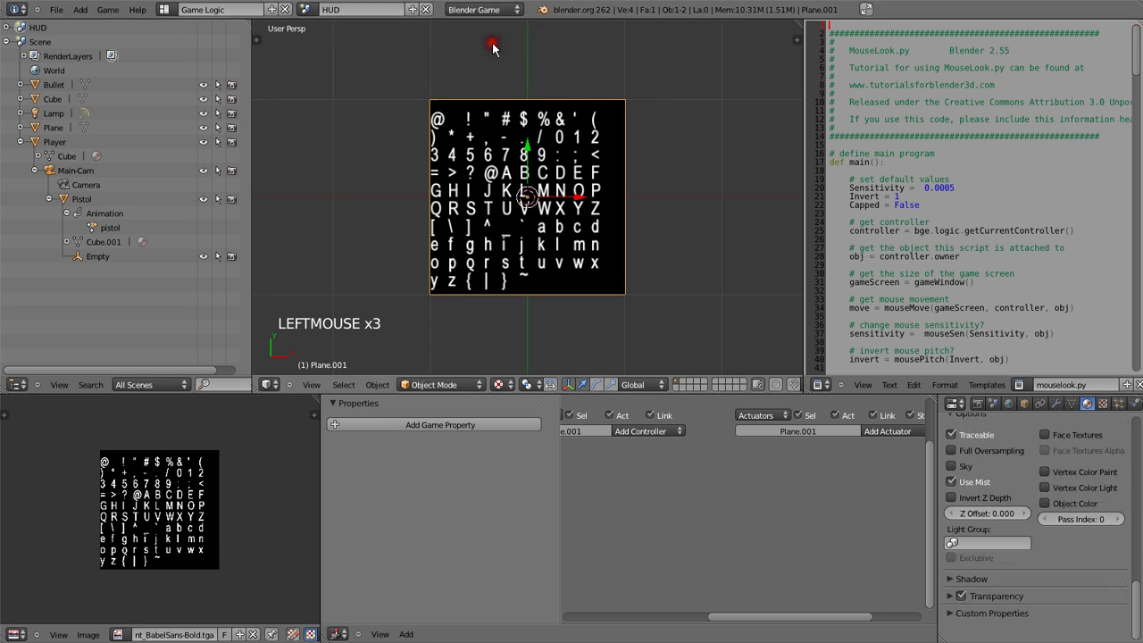
{"action": "key", "text": "ctrl+w"}
Add a new texture to the bullets material, name it bullets and set its type to Image or Movie.
{"action": "left_click", "coordinate": [1103, 404]}
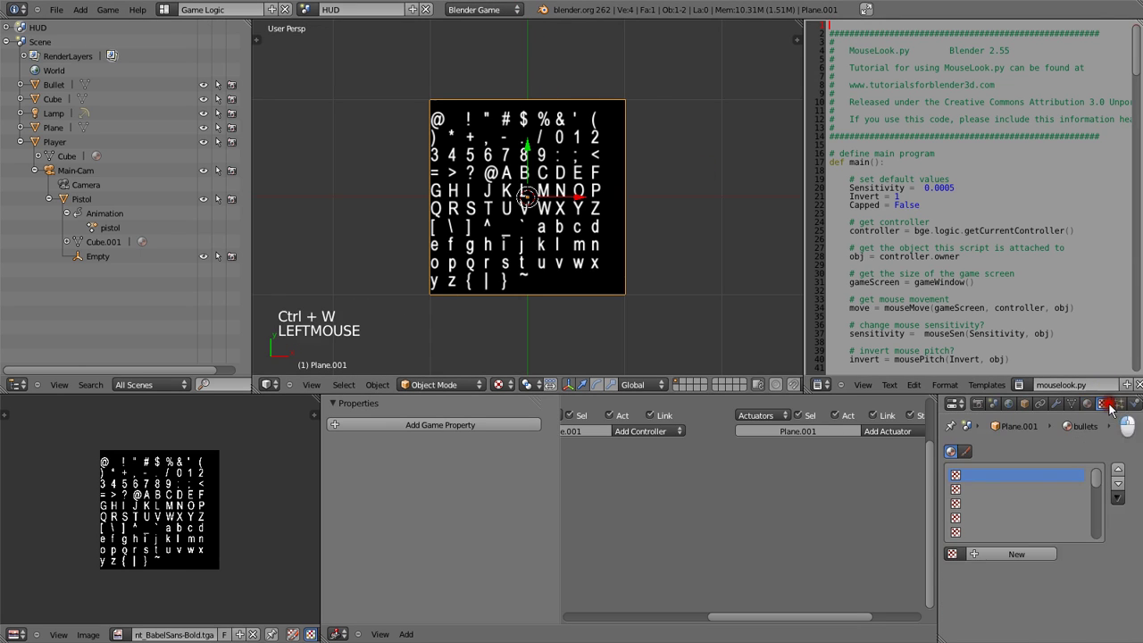
{"action": "left_click", "coordinate": [1003, 554]}
{"action": "left_click", "coordinate": [991, 554]}
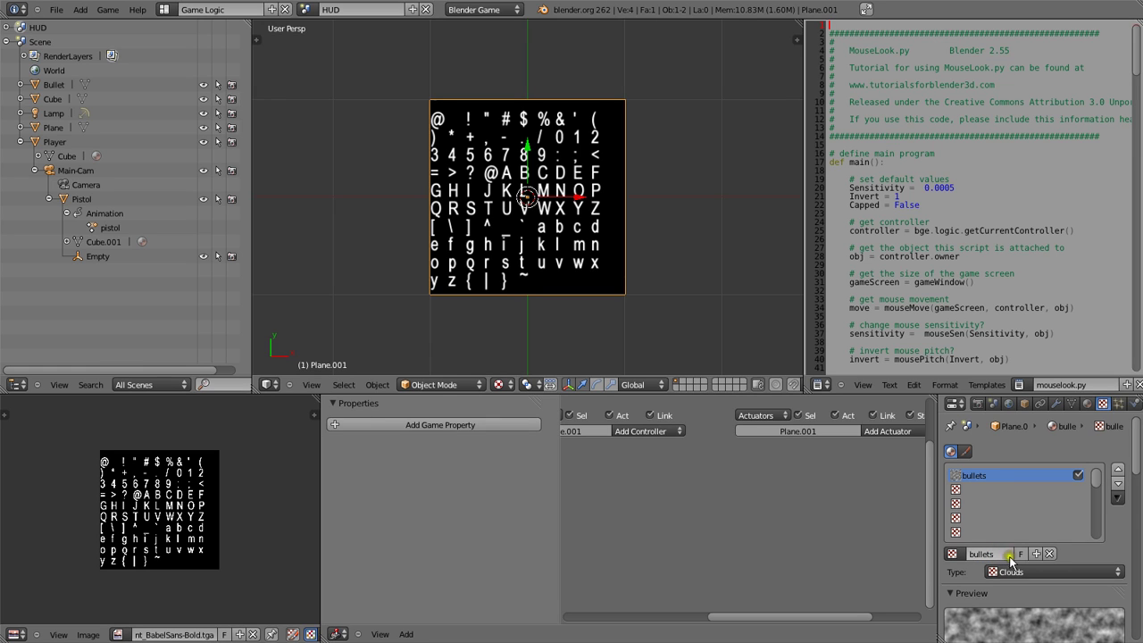
{"action": "left_click", "coordinate": [1010, 571]}
{"action": "left_click", "coordinate": [1009, 482]}
Assign the already loaded Font_BabelSans-Bold.tga image to the bullets texture.
{"action": "scroll", "coordinate": [982, 607], "scroll_direction": "down", "scroll_amount": 7}
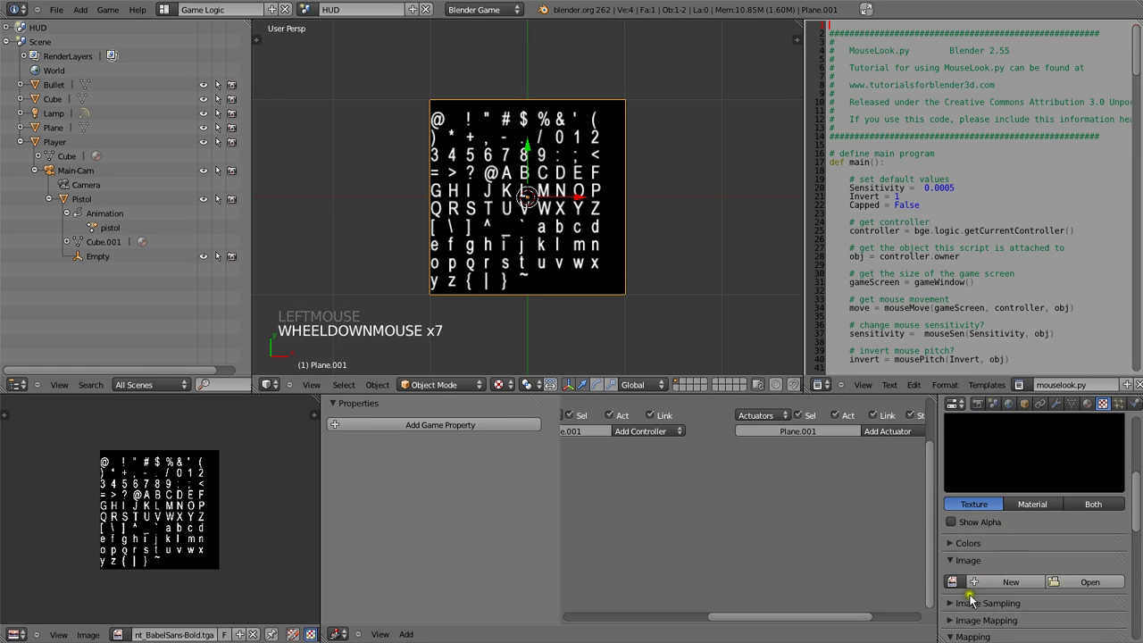
{"action": "left_click", "coordinate": [952, 581]}
{"action": "left_click", "coordinate": [1018, 436]}
Change the bullets texture's mapping coordinates and enable Alpha under its diffuse influence.
{"action": "scroll", "coordinate": [1072, 574], "scroll_direction": "down", "scroll_amount": 5}
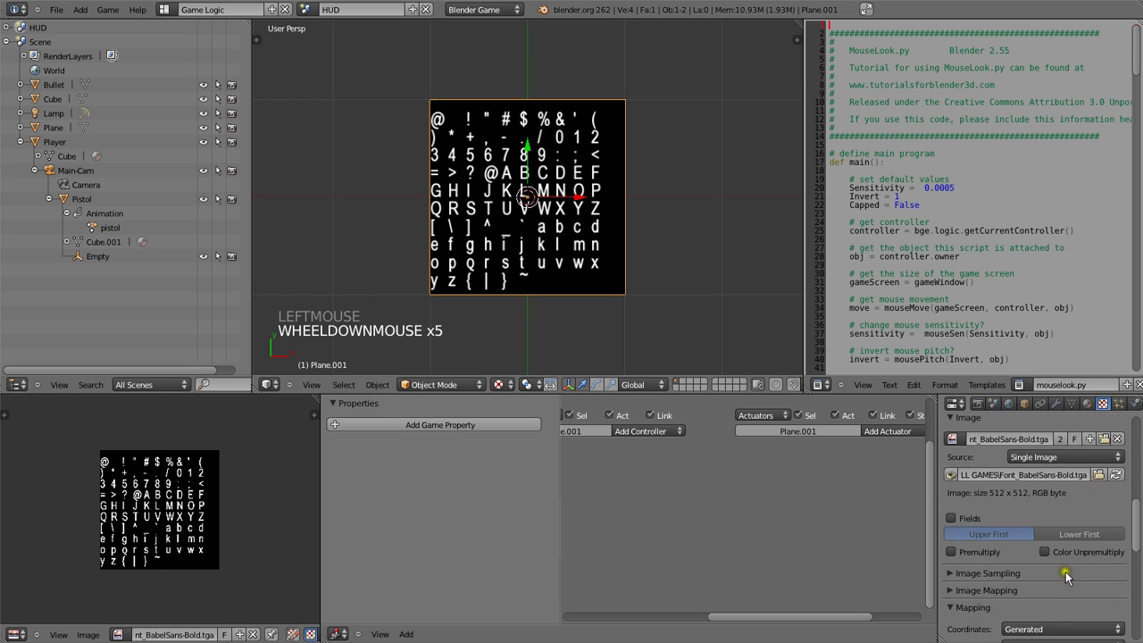
{"action": "left_click", "coordinate": [1063, 629]}
{"action": "scroll", "coordinate": [1049, 607], "scroll_direction": "down", "scroll_amount": 9}
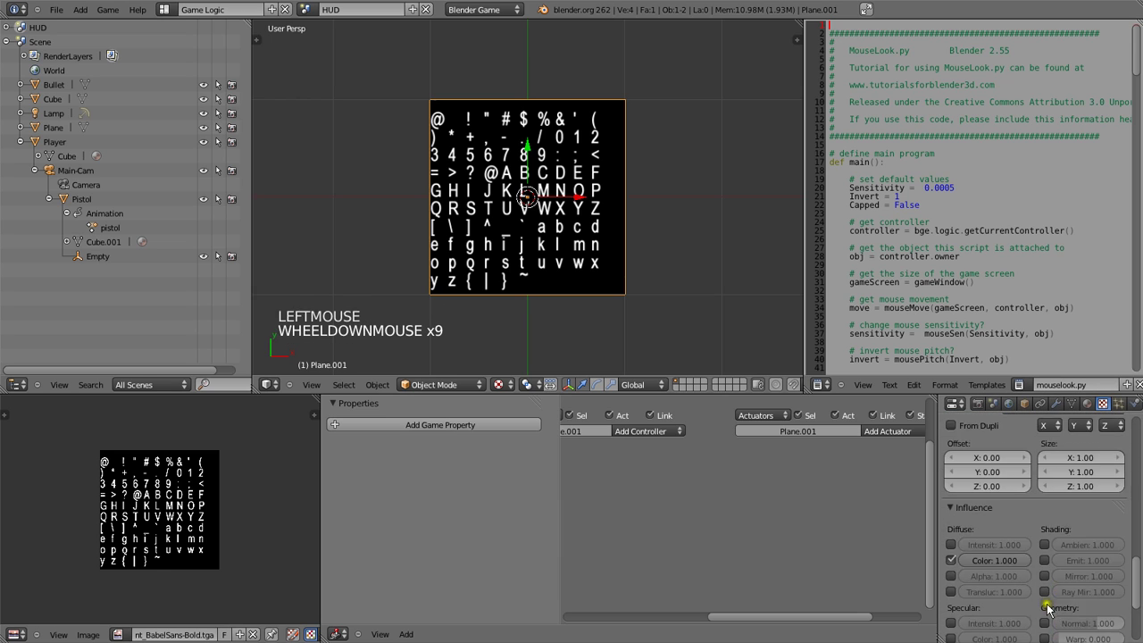
{"action": "scroll", "coordinate": [1048, 608], "scroll_direction": "down", "scroll_amount": 4}
{"action": "left_click", "coordinate": [951, 462]}
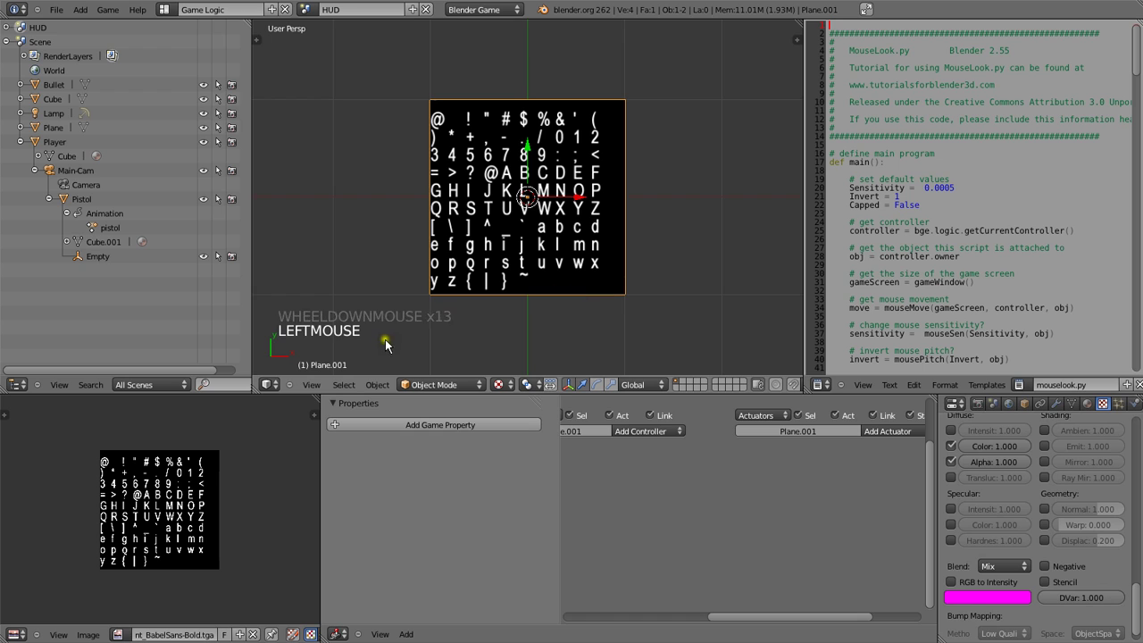
Show the plane from the top in a single 3D view and set the view's shading mode to GLSL.
{"action": "key", "text": "n"}
{"action": "scroll", "coordinate": [741, 348], "scroll_direction": "down", "scroll_amount": 3}
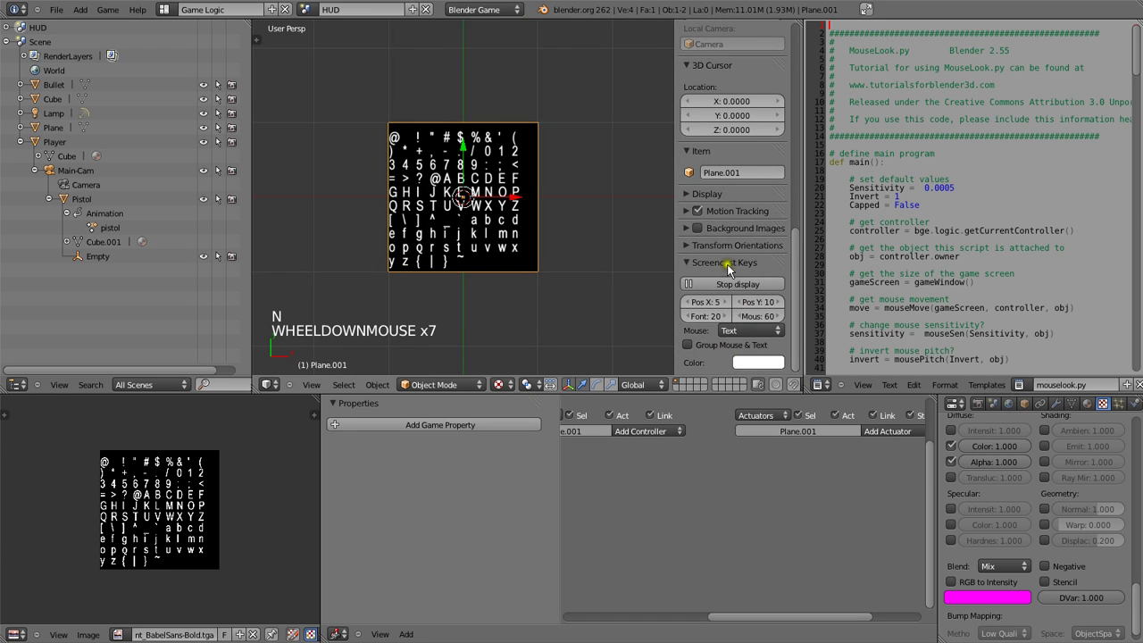
{"action": "left_click", "coordinate": [690, 194]}
{"action": "scroll", "coordinate": [706, 193], "scroll_direction": "down", "scroll_amount": 8}
{"action": "left_click", "coordinate": [732, 190]}
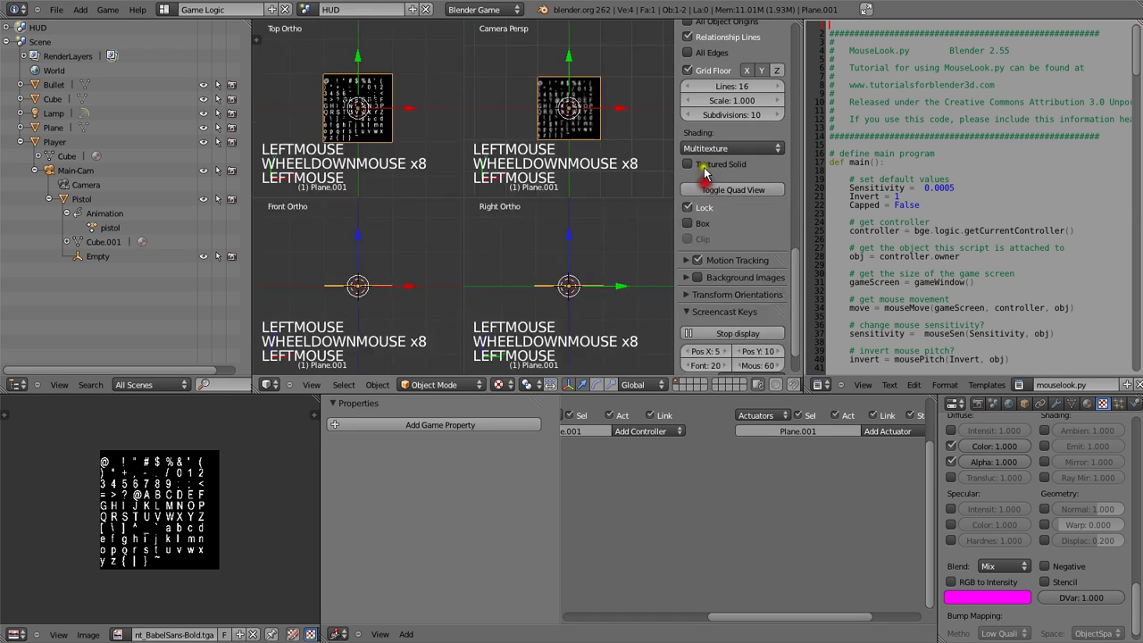
{"action": "left_click", "coordinate": [719, 189]}
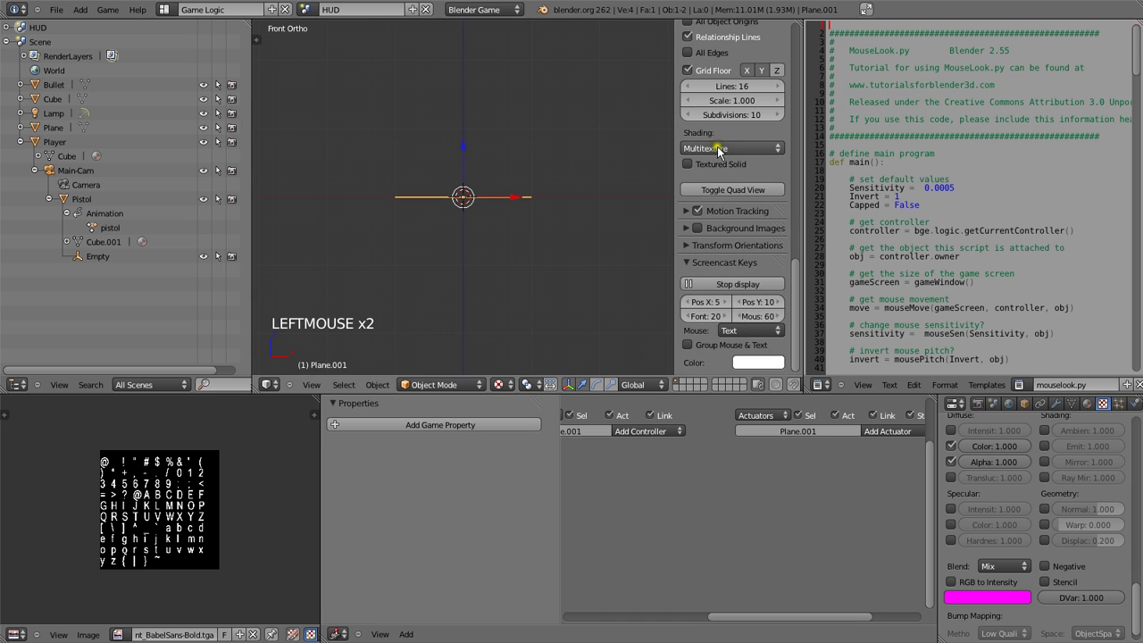
{"action": "key", "text": "KP_7"}
{"action": "left_click", "coordinate": [728, 148]}
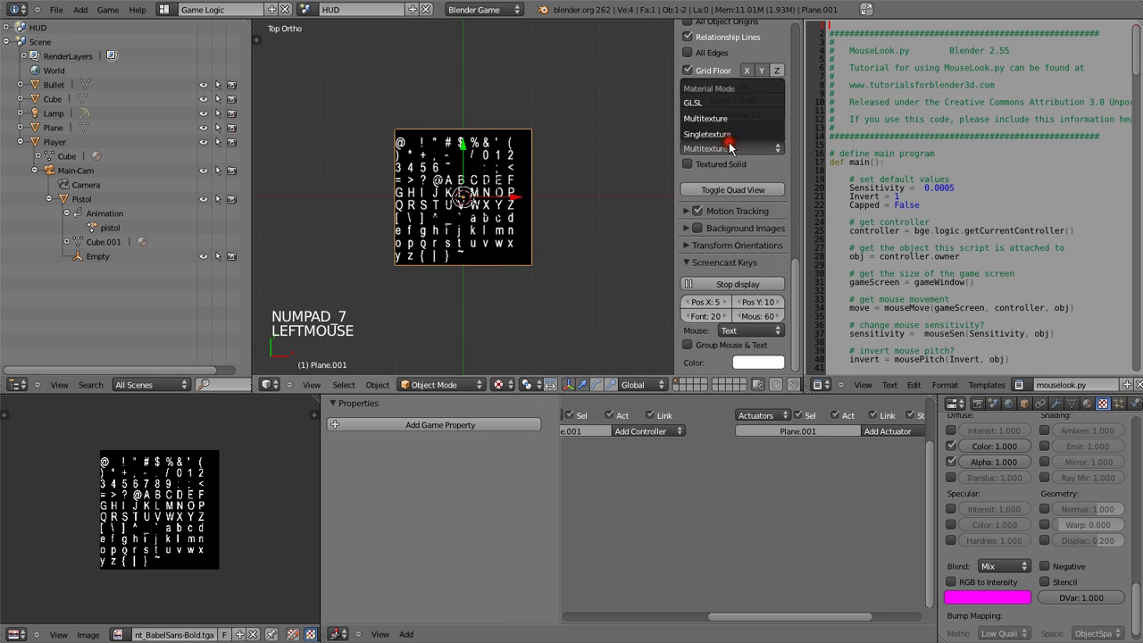
{"action": "left_click", "coordinate": [719, 104]}
{"action": "scroll", "coordinate": [584, 237], "scroll_direction": "up", "scroll_amount": 3}
{"action": "scroll", "coordinate": [732, 179], "scroll_direction": "up", "scroll_amount": 2}
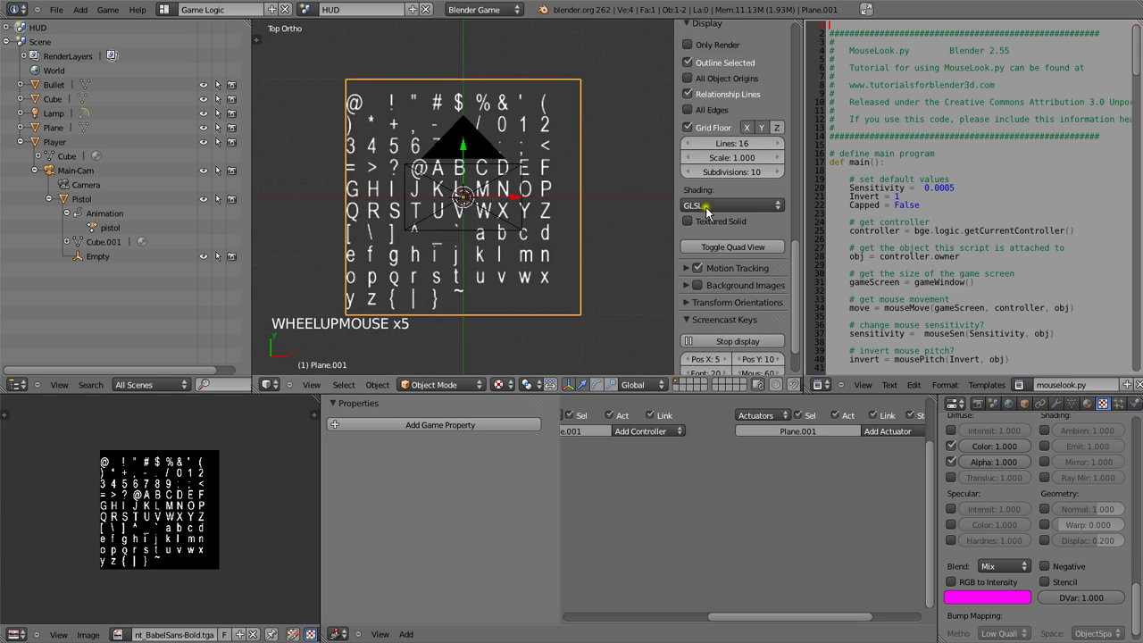
Put the plane in Edit Mode and scale its UV face down to roughly the size of a character.
{"action": "key", "text": "Tab"}
{"action": "scroll", "coordinate": [295, 464], "scroll_direction": "up", "scroll_amount": 5}
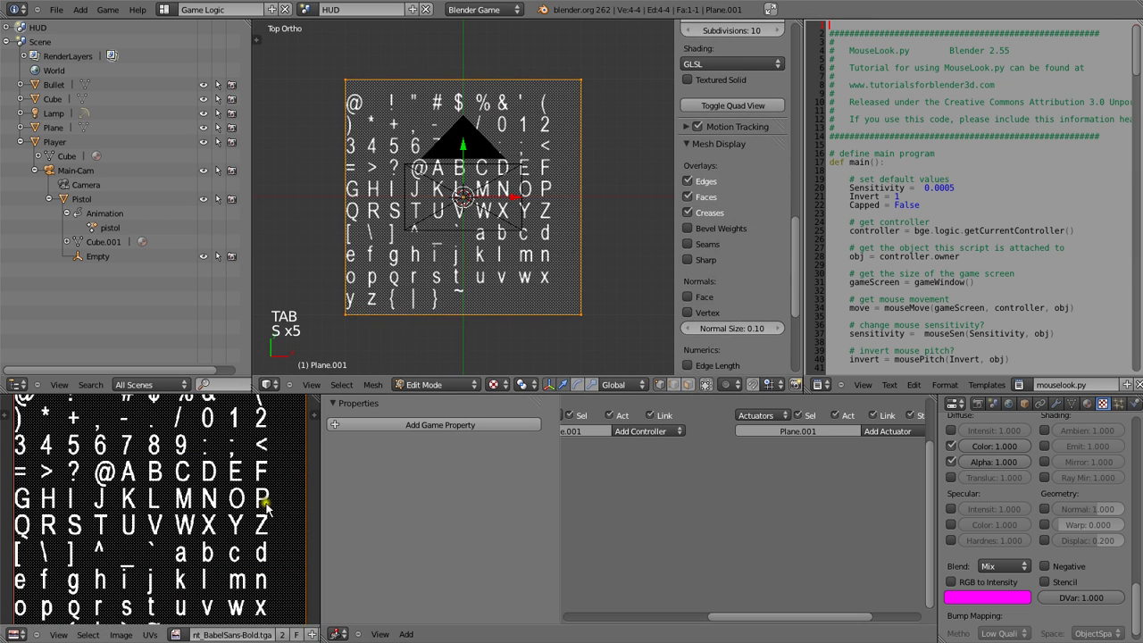
{"action": "key", "text": "s"}
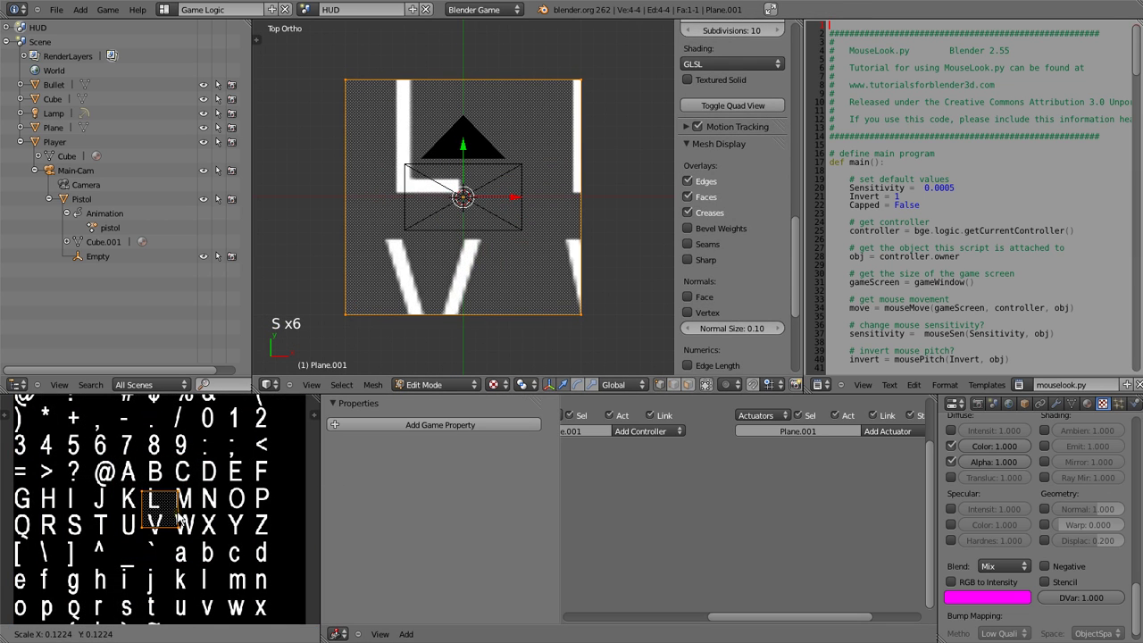
{"action": "left_click", "coordinate": [202, 502], "text": "ctrl"}
{"action": "scroll", "coordinate": [207, 505], "scroll_direction": "down", "scroll_amount": 2}
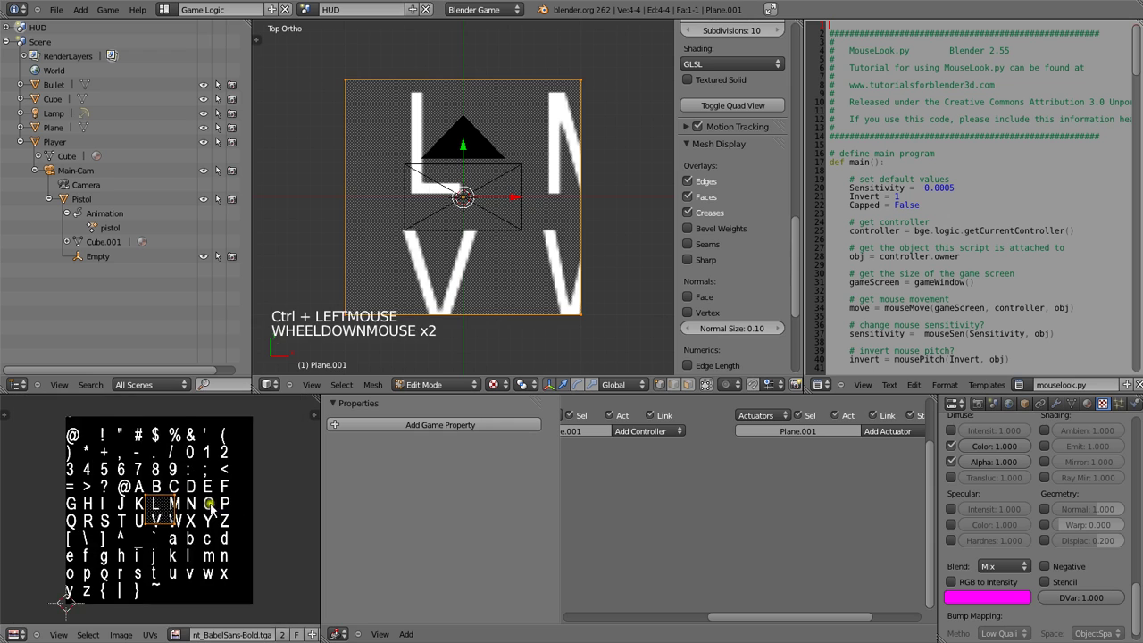
Move the UV face onto the @ character in the font image and scale it down to frame the character.
{"action": "key", "text": "g"}
{"action": "left_click", "coordinate": [131, 437], "text": "ctrl"}
{"action": "key", "text": "KP_Decimal"}
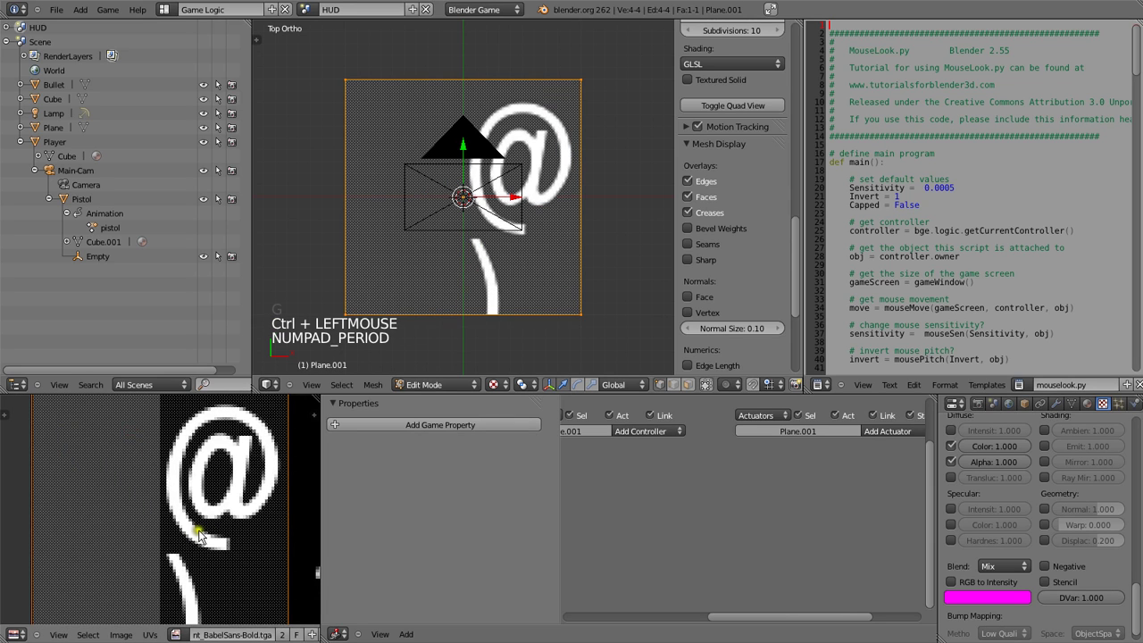
{"action": "key", "text": "s"}
{"action": "left_click", "coordinate": [225, 527], "text": "ctrl"}
{"action": "key", "text": "g"}
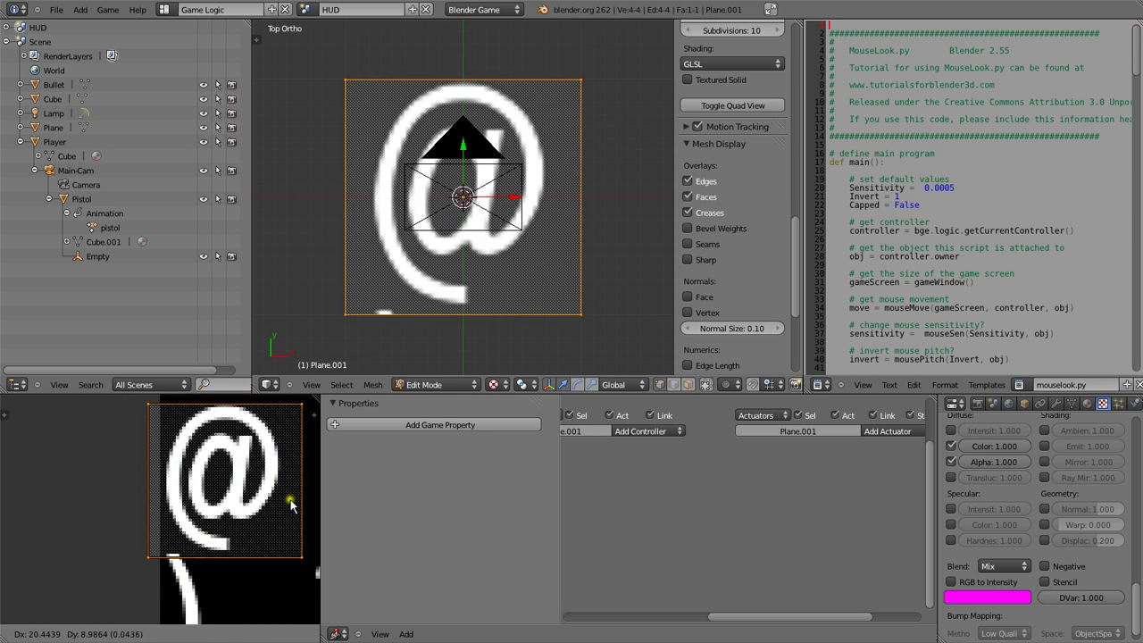
{"action": "left_click", "coordinate": [290, 502]}
{"action": "key", "text": "KP_Decimal"}
Fit the UV face's bottom edge to the @ character along Y and its right edge along X.
{"action": "key", "text": "ctrl+Up"}
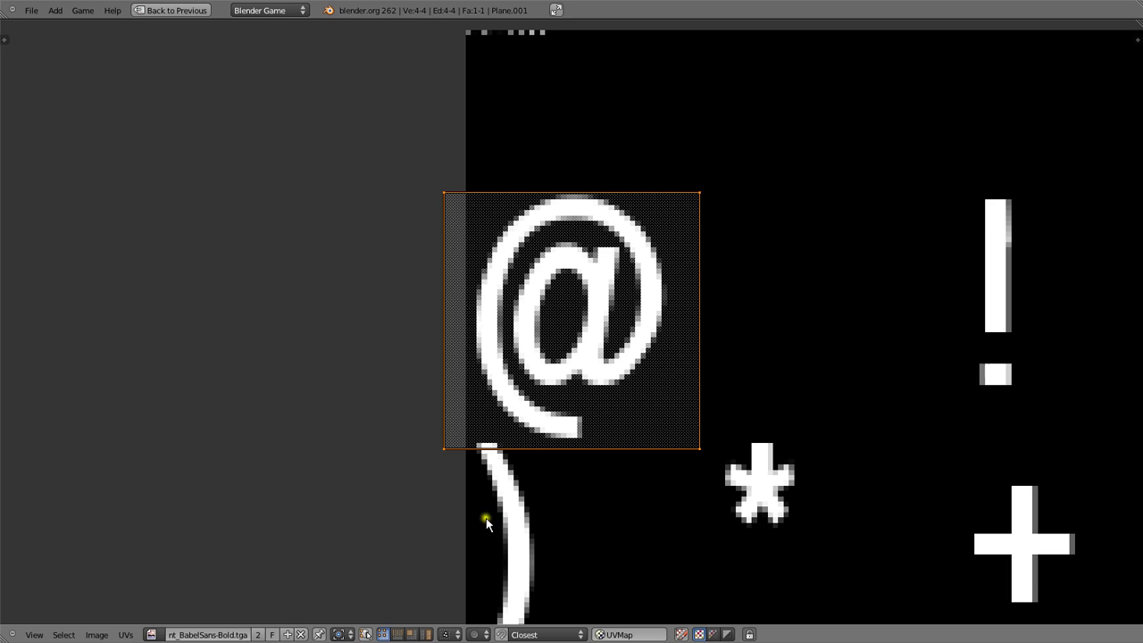
{"action": "scroll", "coordinate": [422, 482], "scroll_direction": "up", "scroll_amount": 3}
{"action": "key", "text": "g"}
{"action": "key", "text": "y"}
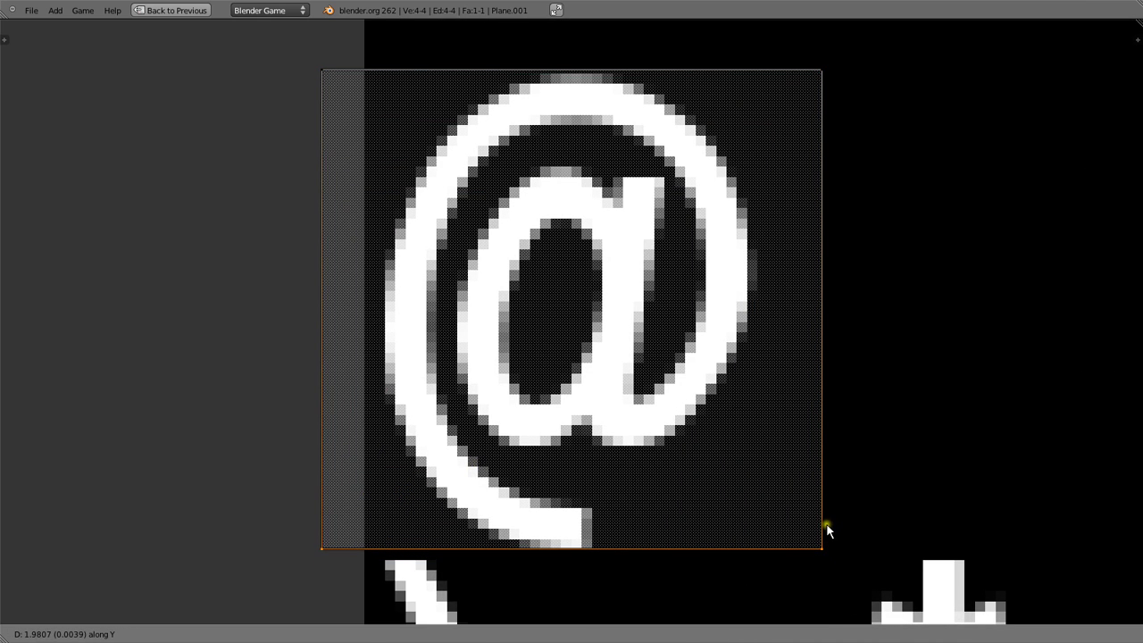
{"action": "left_click", "coordinate": [827, 530]}
{"action": "key", "text": "g"}
{"action": "key", "text": "x"}
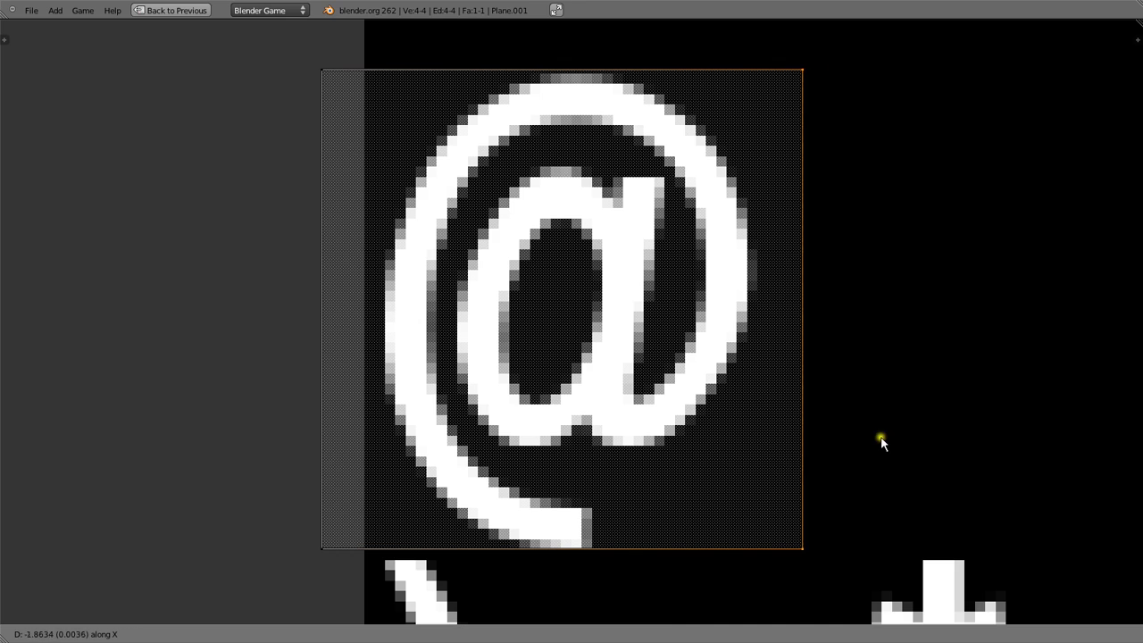
{"action": "left_click", "coordinate": [706, 452]}
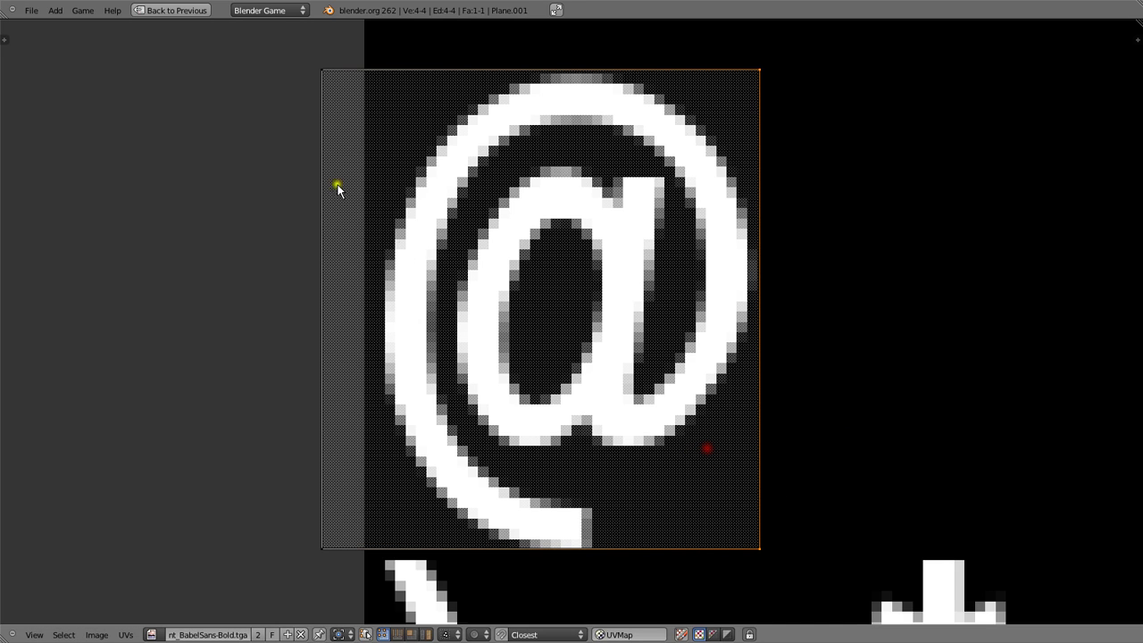
Fit the UV face's left edge to the @ character along X, adjust its top edge along Y, and return to Object Mode.
{"action": "right_click", "coordinate": [341, 108]}
{"action": "right_click", "coordinate": [418, 460], "text": "shift"}
{"action": "key", "text": "g"}
{"action": "key", "text": "x"}
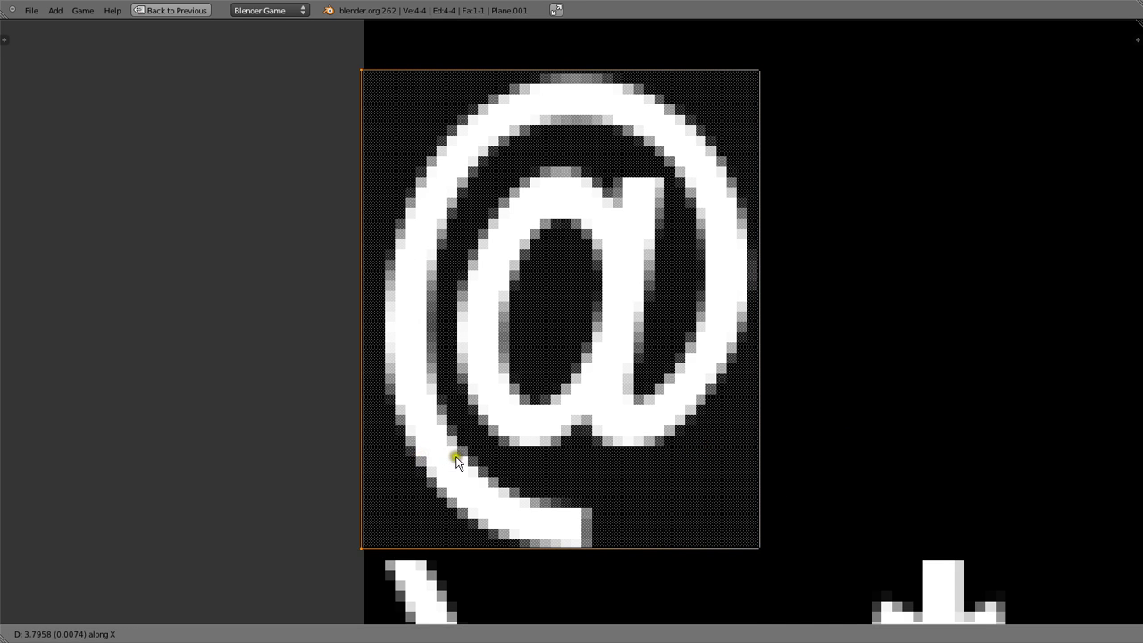
{"action": "left_click", "coordinate": [672, 467]}
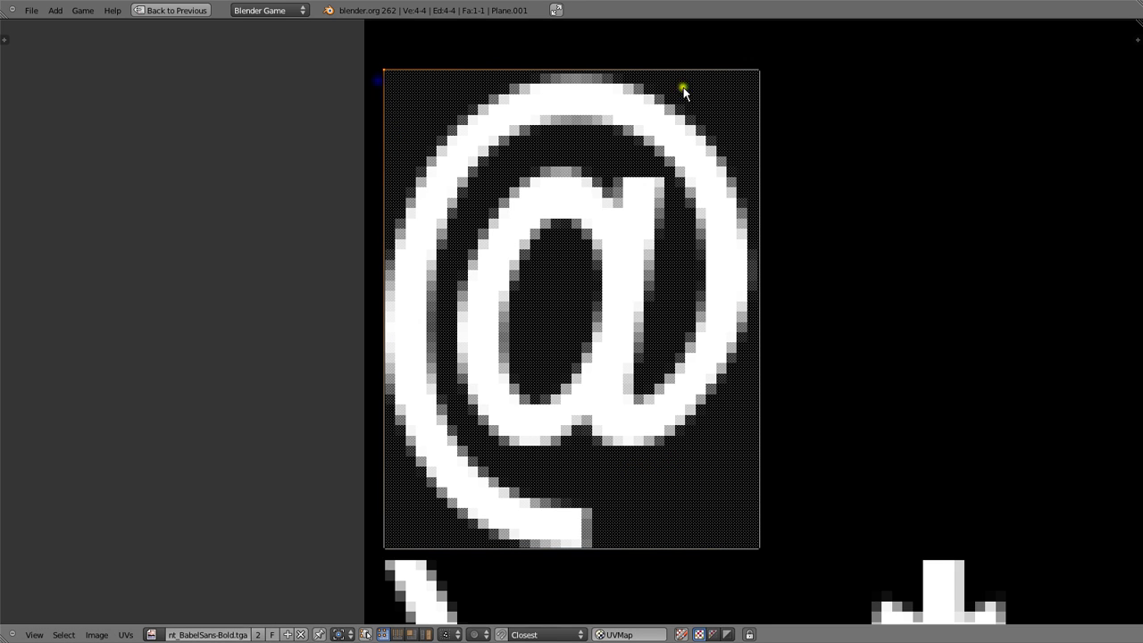
{"action": "key", "text": "g"}
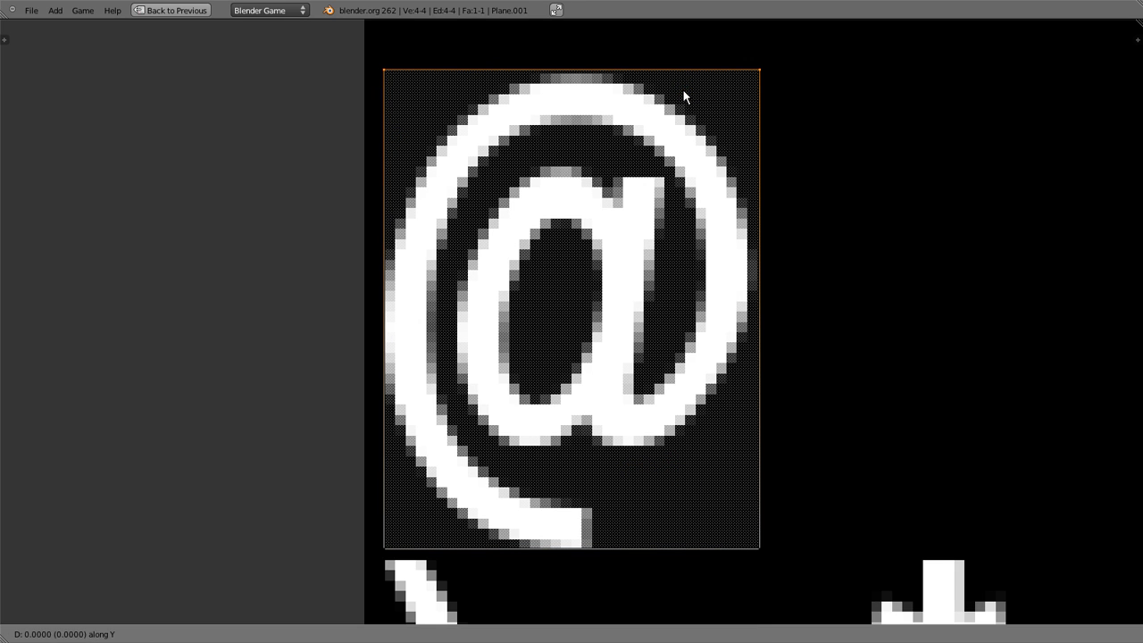
{"action": "left_click", "coordinate": [684, 107], "text": "shift"}
{"action": "key", "text": "shift+space"}
{"action": "key", "text": "Tab"}
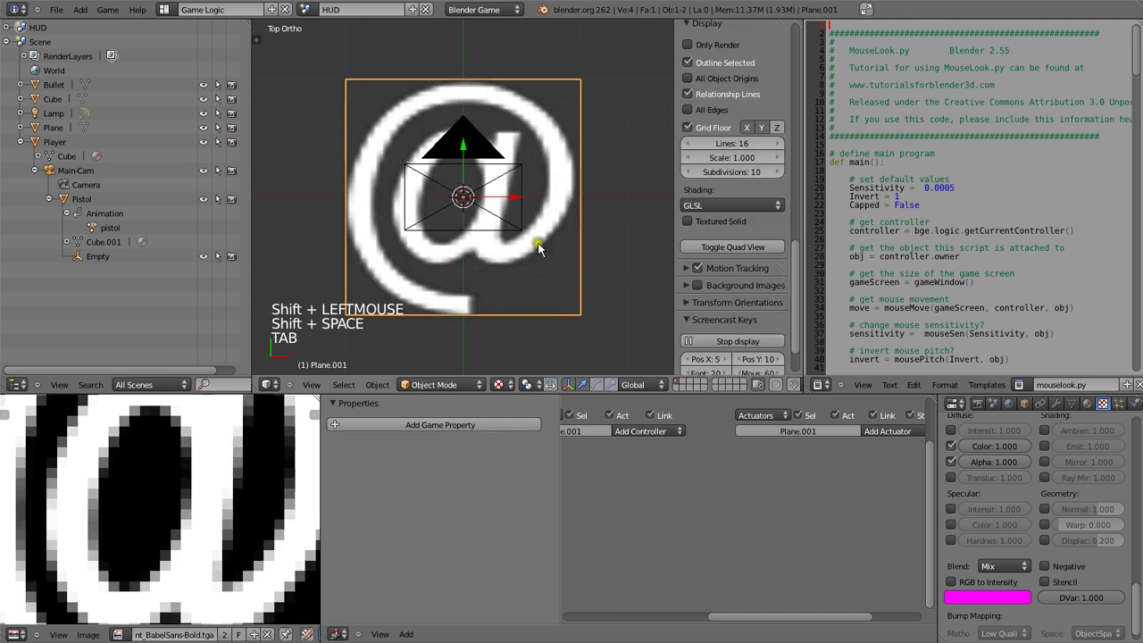
Set the bullets material's alpha blend to Alpha Clip and test the plane in the game engine.
{"action": "left_click", "coordinate": [1087, 404]}
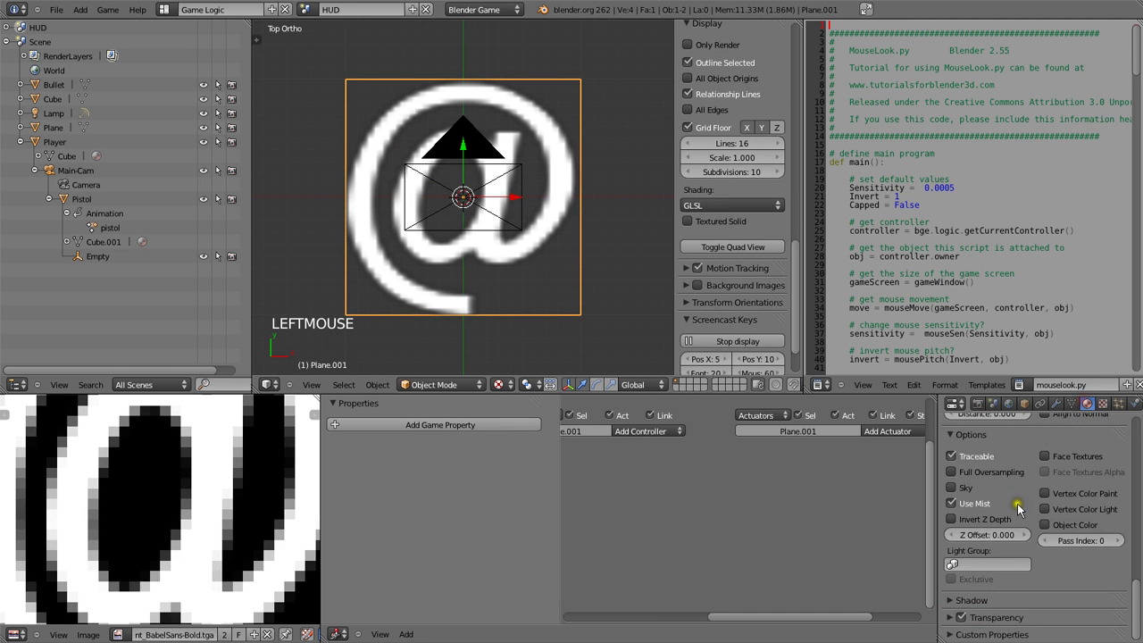
{"action": "scroll", "coordinate": [989, 538], "scroll_direction": "up", "scroll_amount": 2}
{"action": "scroll", "coordinate": [989, 539], "scroll_direction": "up", "scroll_amount": 6}
{"action": "left_click", "coordinate": [982, 545]}
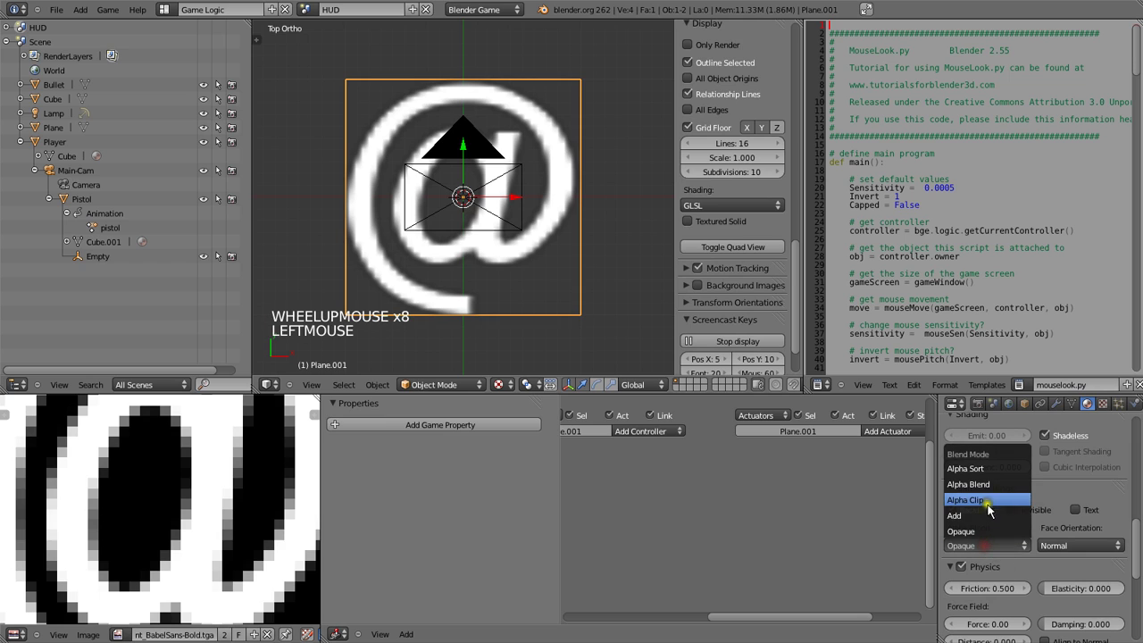
{"action": "left_click", "coordinate": [987, 500]}
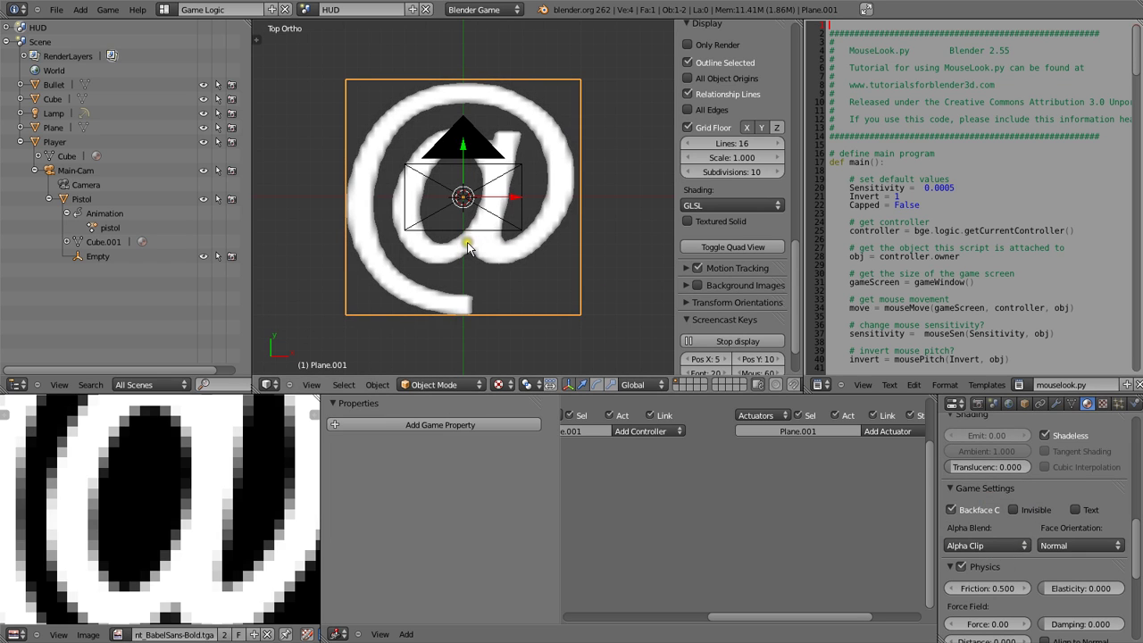
{"action": "key", "text": "p"}
{"action": "key", "text": "Escape"}
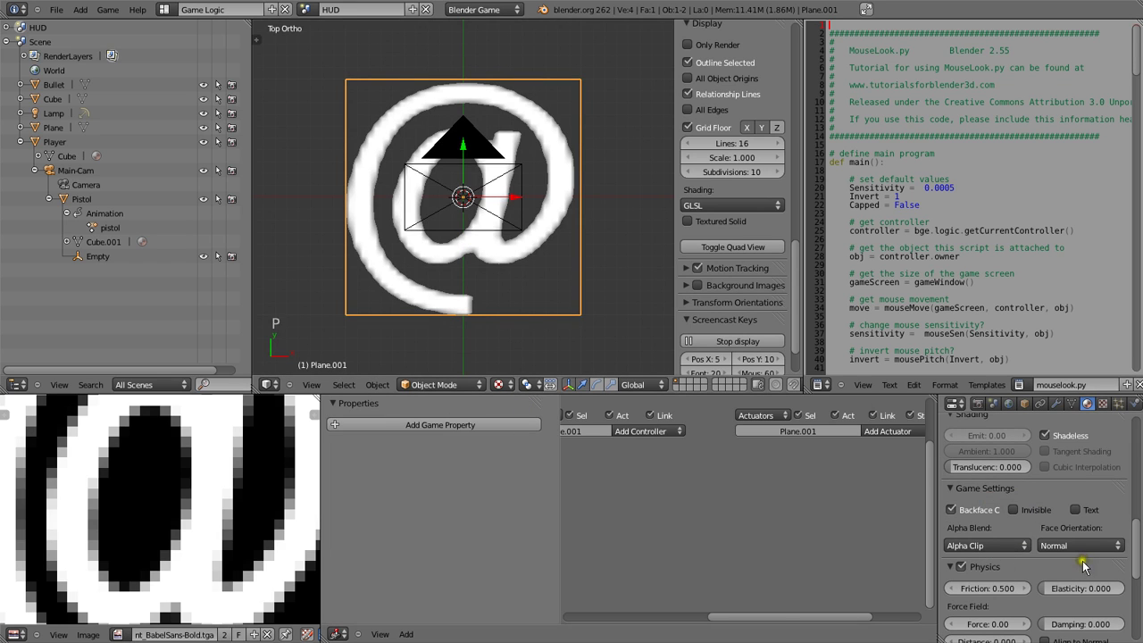
Enable Text in the bullets material's game settings and add a game property named Text to the plane.
{"action": "left_click", "coordinate": [1079, 510]}
{"action": "left_click", "coordinate": [486, 425]}
{"action": "left_click", "coordinate": [361, 445]}
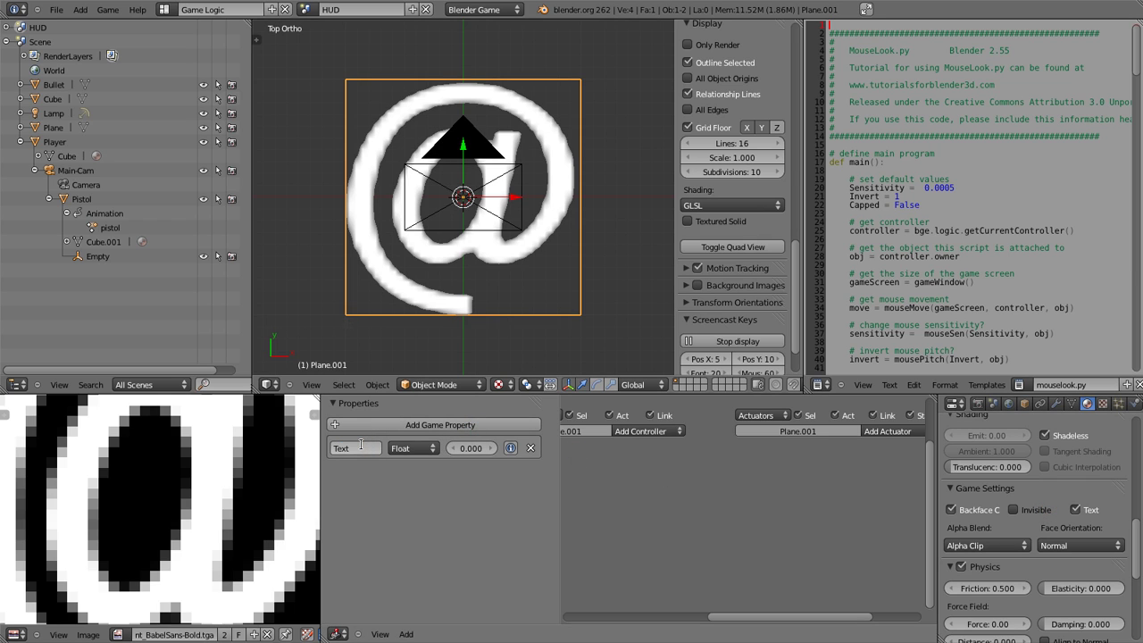
{"action": "key", "text": "Return"}
Test-run the game from closer and farther views to examine the text plane.
{"action": "key", "text": "p"}
{"action": "key", "text": "Escape"}
{"action": "scroll", "coordinate": [433, 268], "scroll_direction": "down", "scroll_amount": 4}
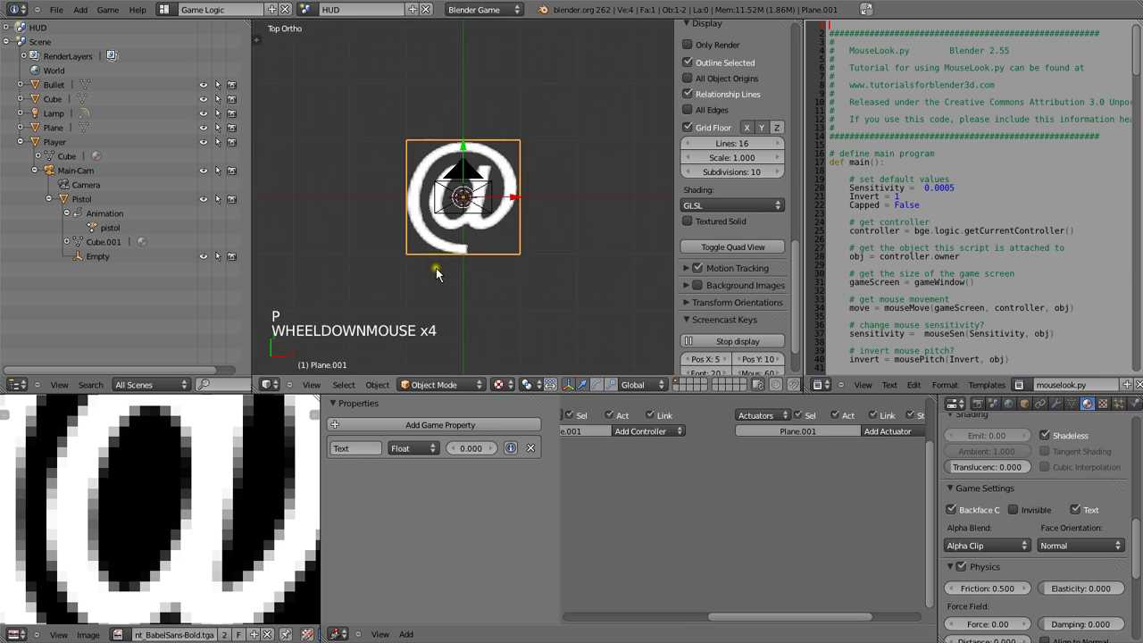
{"action": "key", "text": "p"}
{"action": "key", "text": "Escape"}
Set the Text game property's type to Integer and test-run the game.
{"action": "middle_click_drag", "start_coordinate": [768, 535], "coordinate": [804, 566]}
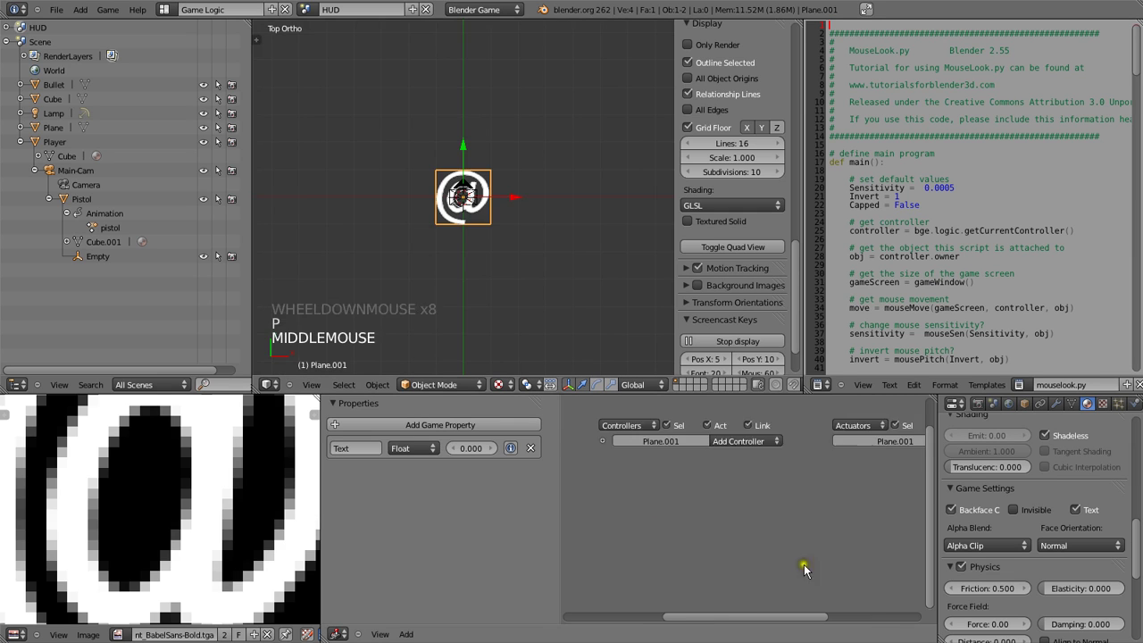
{"action": "middle_click_drag", "start_coordinate": [643, 447], "coordinate": [744, 525]}
{"action": "left_click_drag", "start_coordinate": [412, 447], "coordinate": [408, 424]}
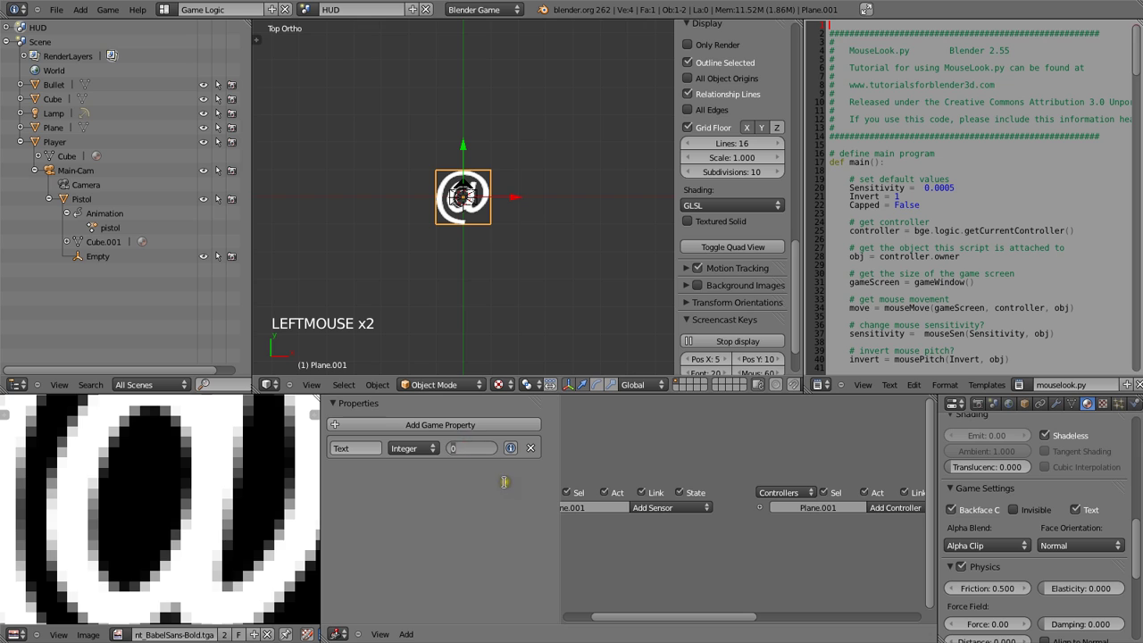
{"action": "key", "text": "p"}
{"action": "key", "text": "Escape"}
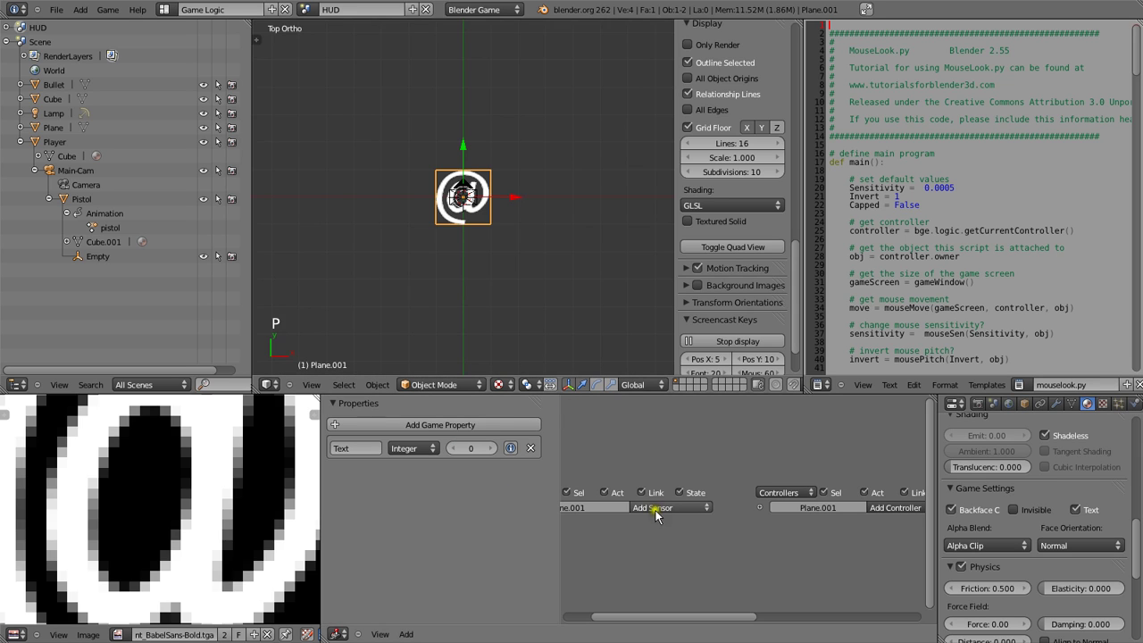
Add an Always sensor to the plane with true level triggering enabled and collapse it.
{"action": "left_click", "coordinate": [672, 511]}
{"action": "left_click", "coordinate": [672, 509]}
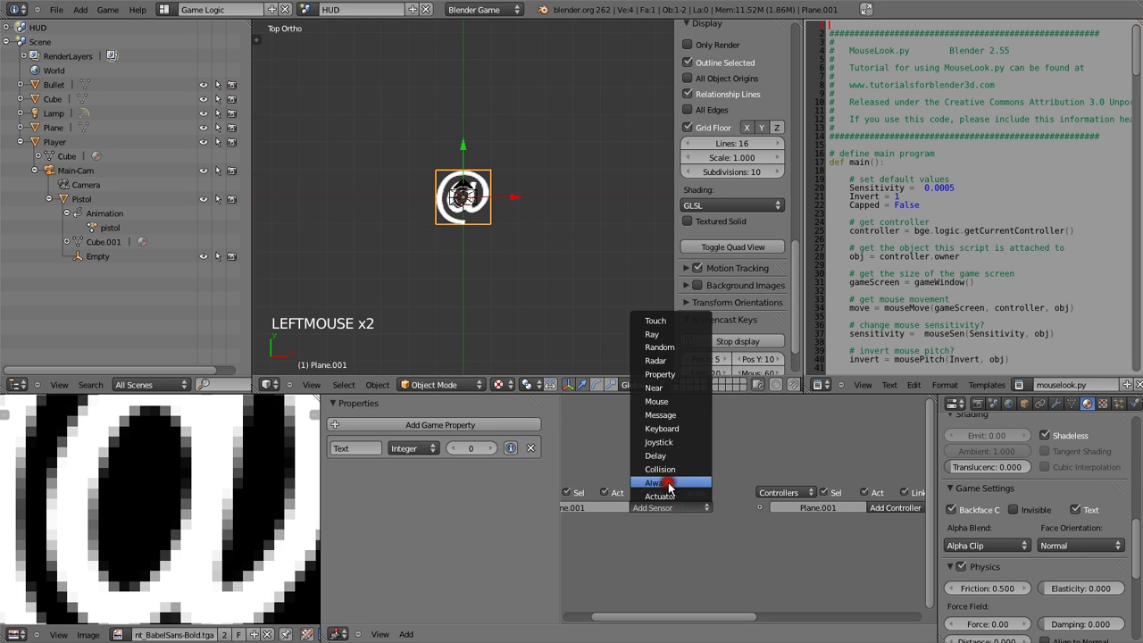
{"action": "left_click", "coordinate": [667, 483]}
{"action": "key", "text": "ctrl+Up"}
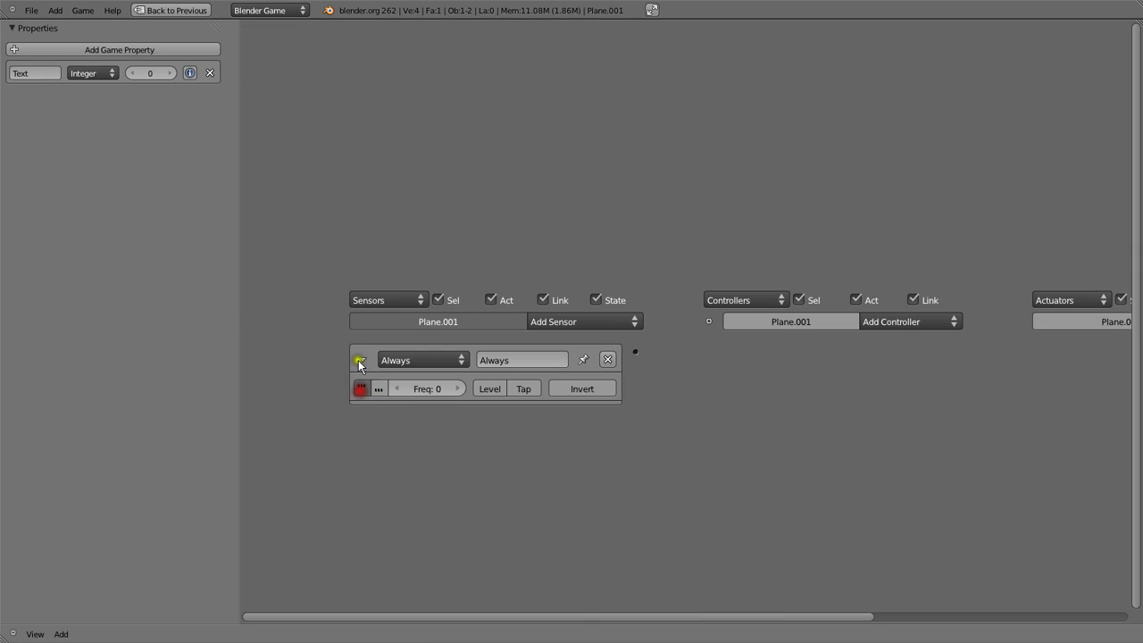
{"action": "left_click", "coordinate": [360, 360]}
Add a Property actuator to the plane and link the Always sensor to it through an And controller.
{"action": "scroll", "coordinate": [438, 416], "scroll_direction": "right", "scroll_amount": 5, "text": "ctrl"}
{"action": "left_click", "coordinate": [1014, 320]}
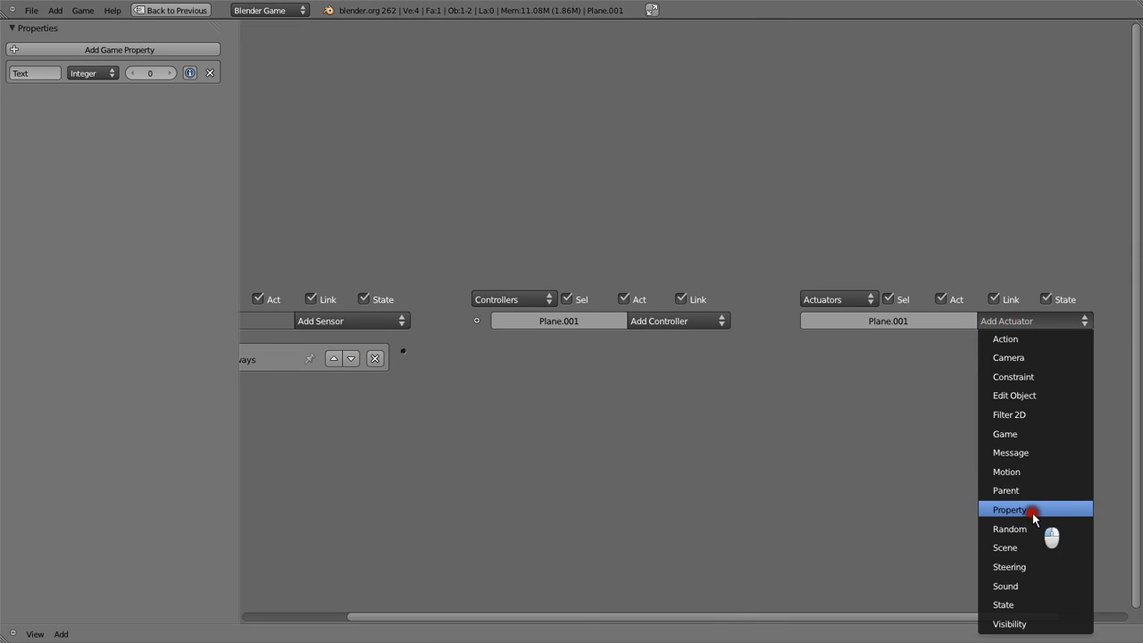
{"action": "left_click", "coordinate": [1033, 511]}
{"action": "left_click_drag", "start_coordinate": [399, 353], "coordinate": [806, 351]}
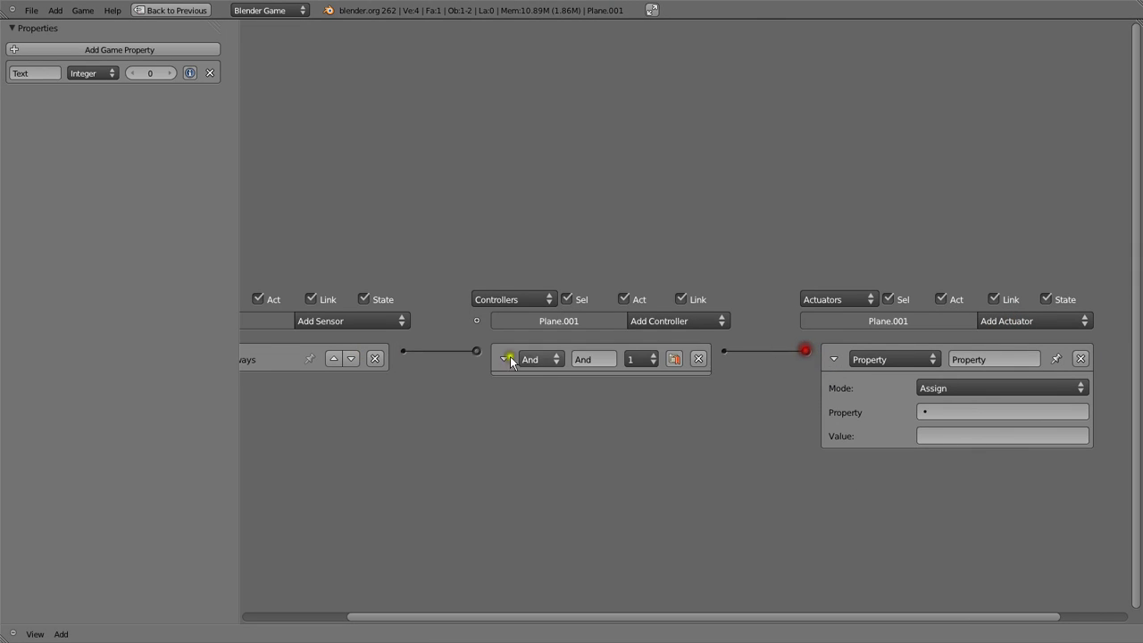
{"action": "left_click", "coordinate": [504, 354]}
Set the plane's Property actuator to Copy mode with Text as its property.
{"action": "left_click", "coordinate": [926, 412]}
{"action": "left_click", "coordinate": [932, 432]}
{"action": "left_click", "coordinate": [935, 388]}
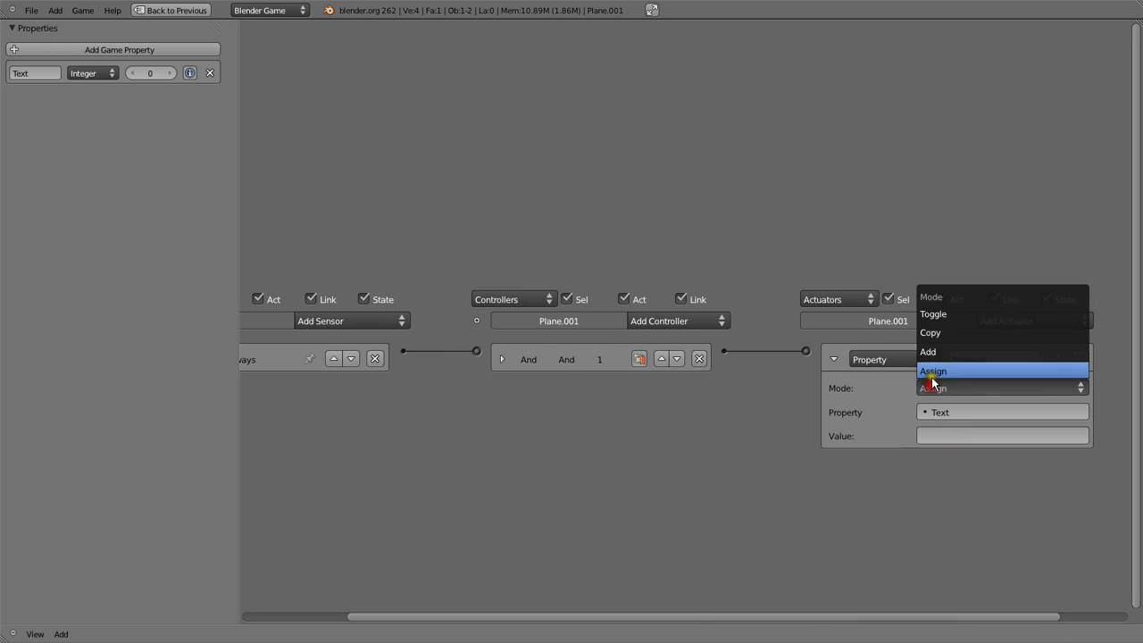
{"action": "left_click", "coordinate": [946, 335]}
{"action": "scroll", "coordinate": [605, 431], "scroll_direction": "left", "scroll_amount": 8, "text": "ctrl"}
{"action": "left_click", "coordinate": [472, 389]}
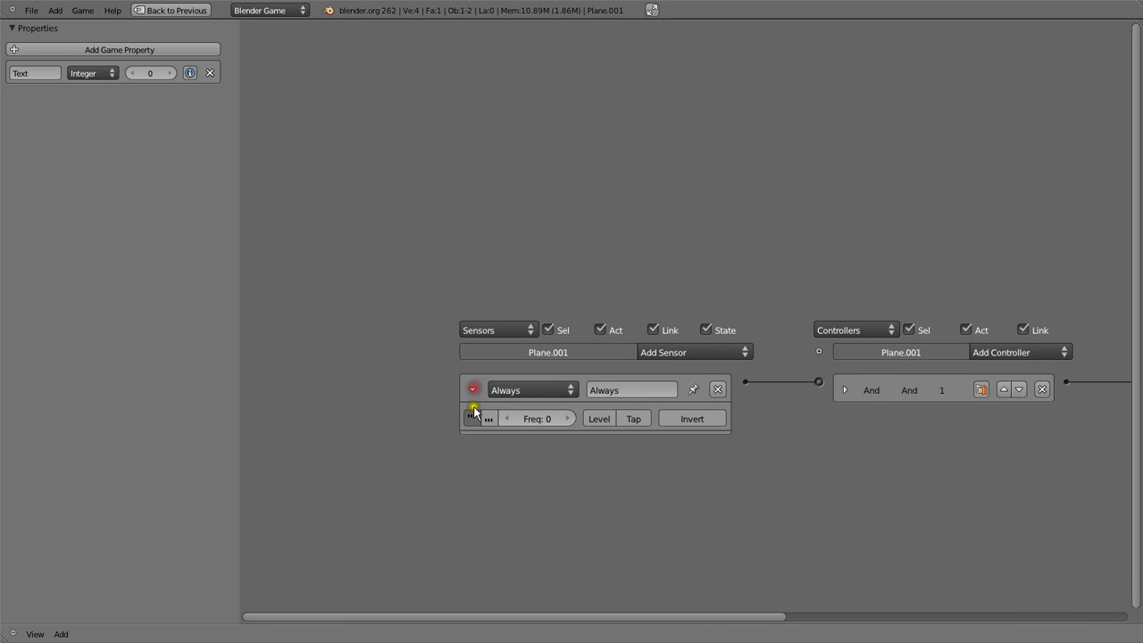
{"action": "left_click", "coordinate": [472, 389]}
{"action": "scroll", "coordinate": [354, 378], "scroll_direction": "right", "scroll_amount": 8, "text": "ctrl"}
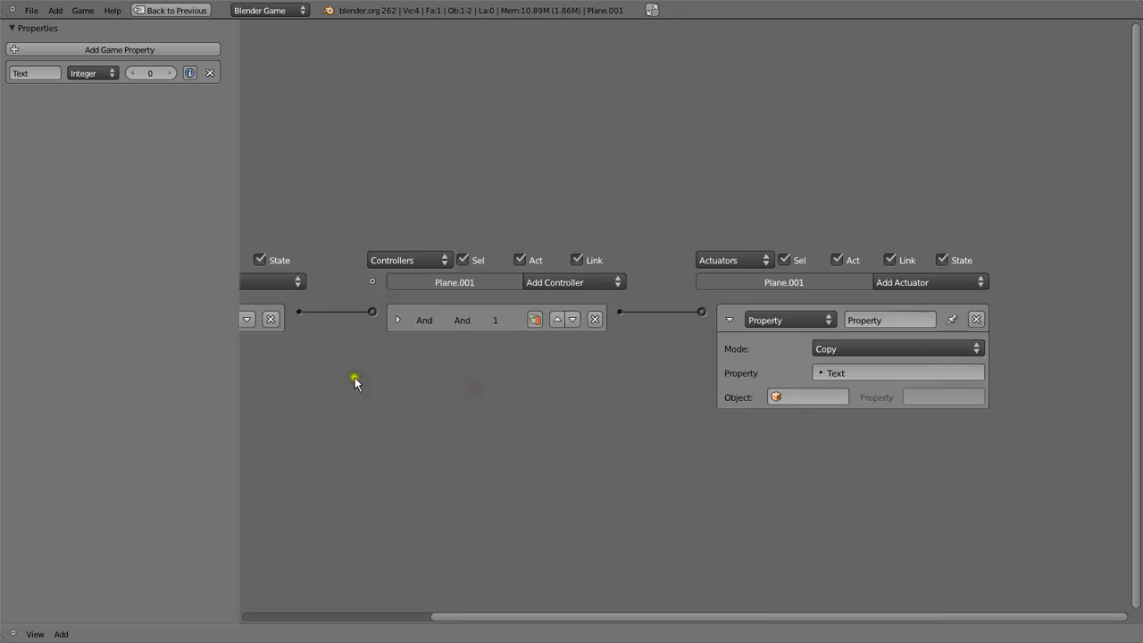
Set the actuator's copy source to the Empty object's bullets property, collapse it and test-run the game.
{"action": "left_click", "coordinate": [784, 394]}
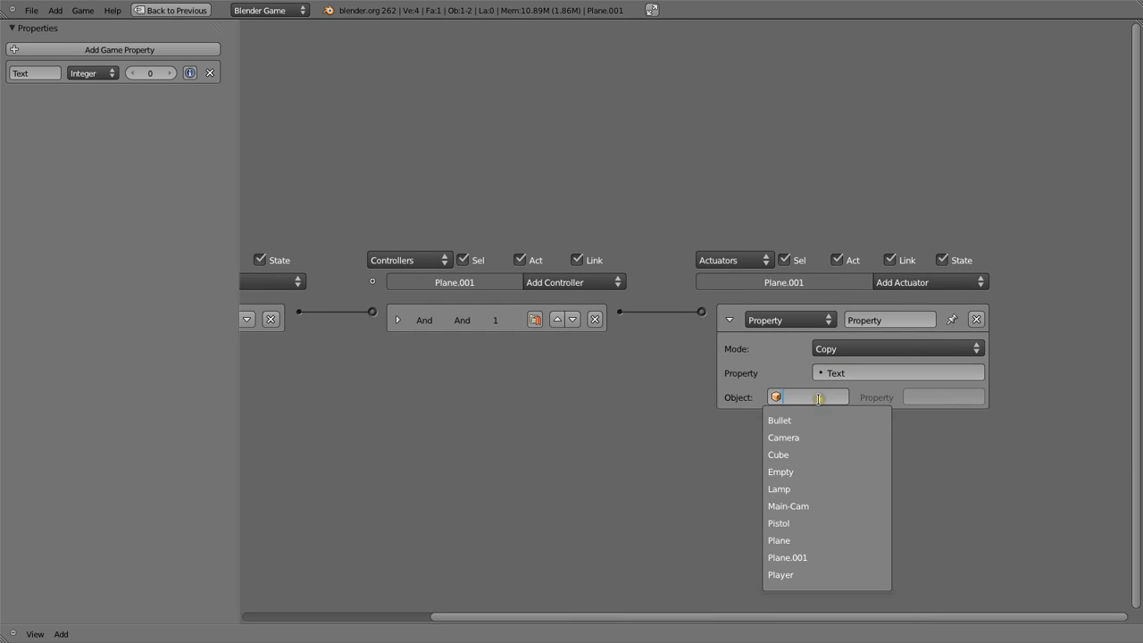
{"action": "type", "text": "emp"}
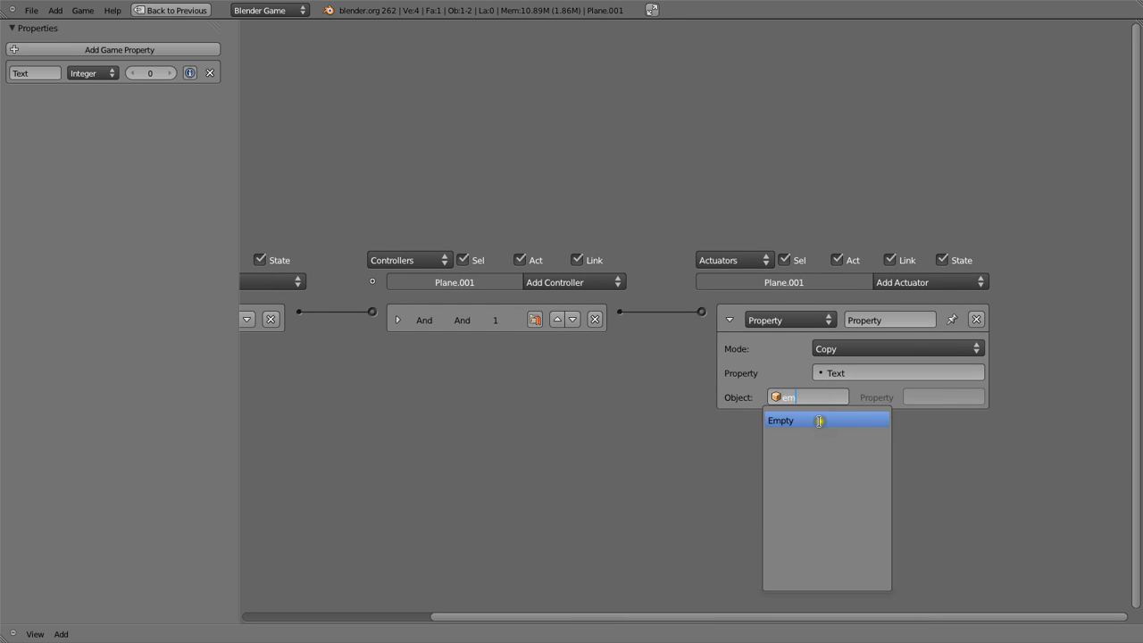
{"action": "left_click", "coordinate": [817, 417]}
{"action": "left_click", "coordinate": [934, 396]}
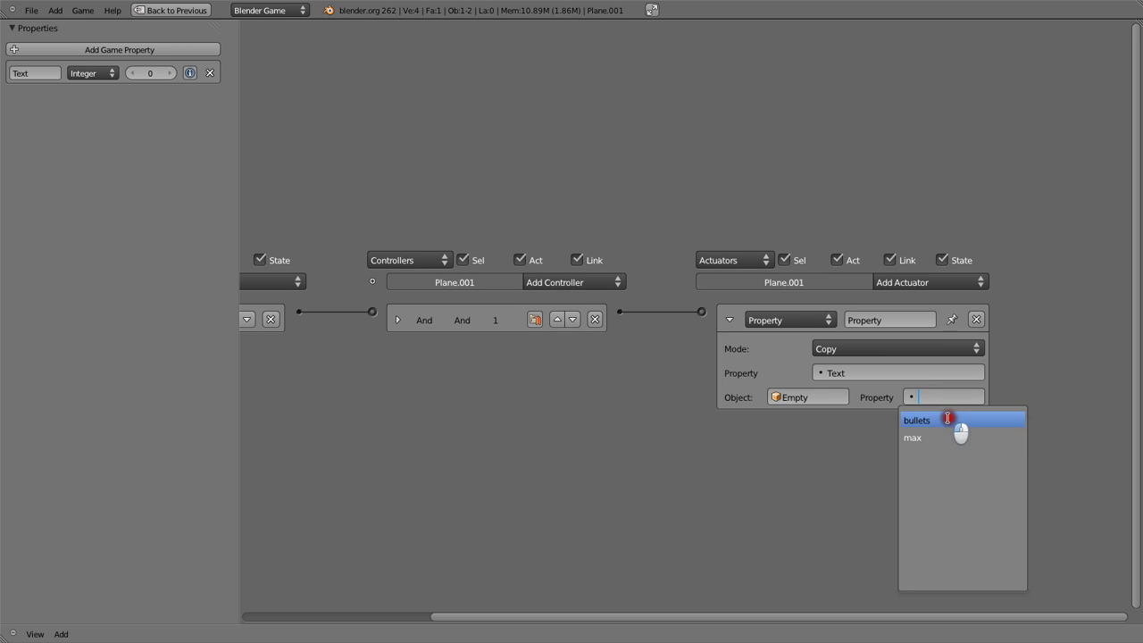
{"action": "left_click", "coordinate": [947, 418]}
{"action": "left_click", "coordinate": [729, 320]}
{"action": "key", "text": "shift+space"}
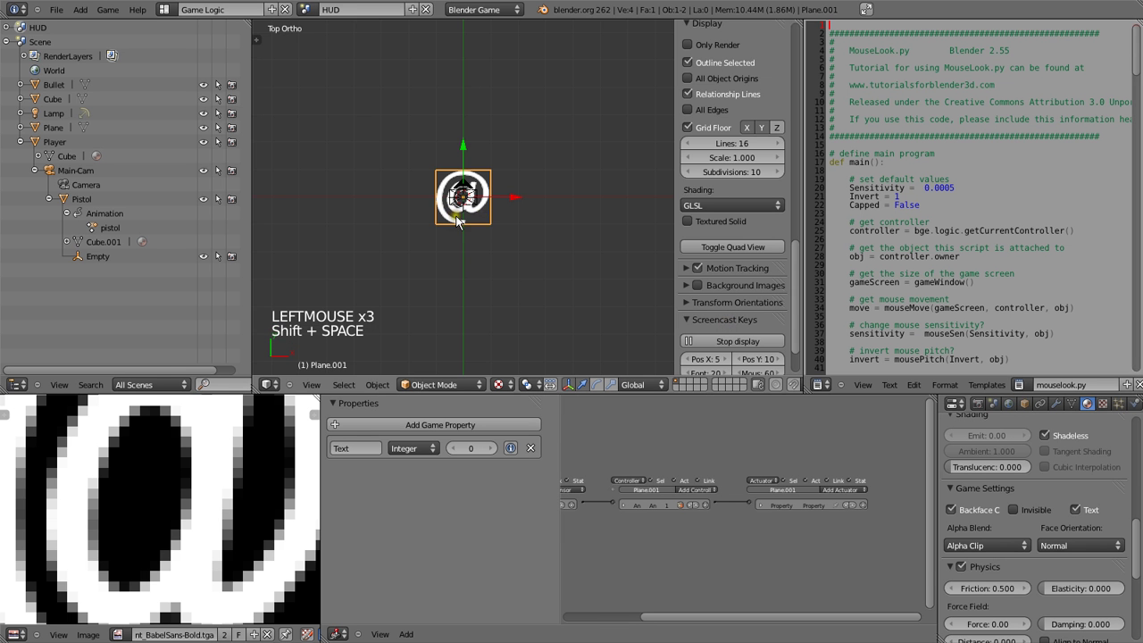
{"action": "key", "text": "p"}
{"action": "key", "text": "Escape"}
Switch to the scene named Scene and select the Main-Cam camera.
{"action": "left_click", "coordinate": [309, 9]}
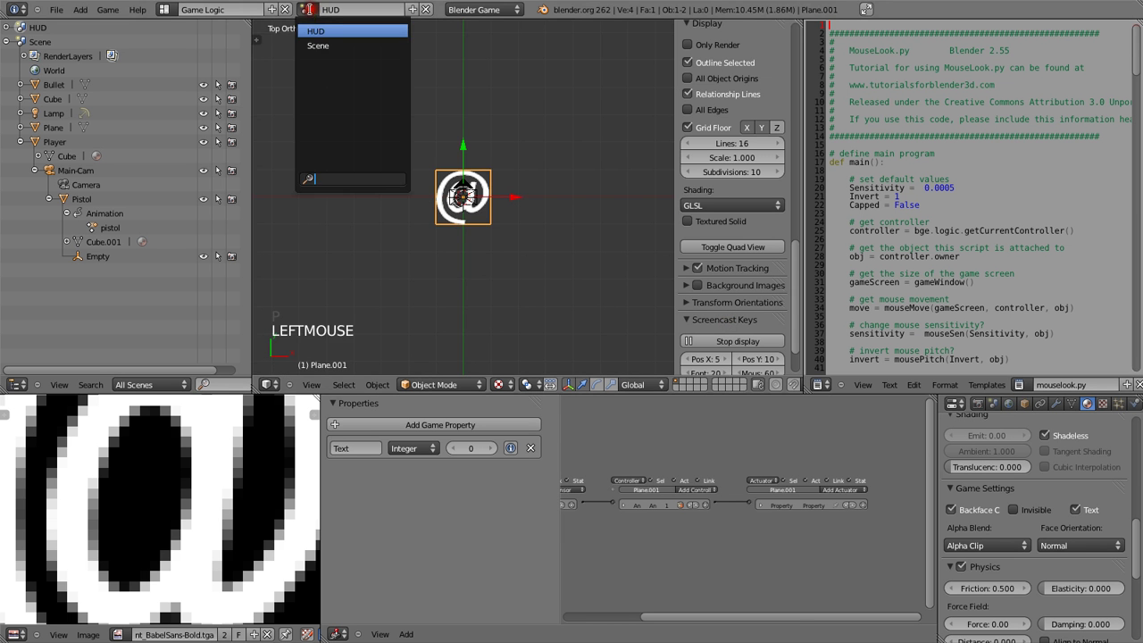
{"action": "left_click", "coordinate": [319, 45]}
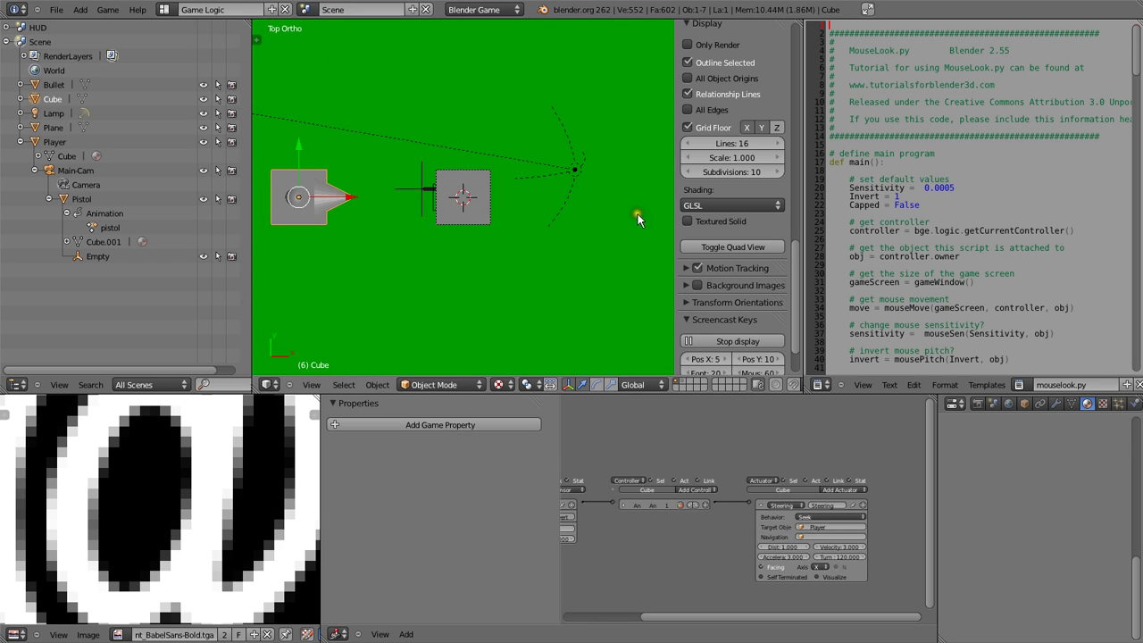
{"action": "scroll", "coordinate": [436, 236], "scroll_direction": "up", "scroll_amount": 2}
{"action": "middle_click_drag", "start_coordinate": [437, 236], "coordinate": [451, 186]}
{"action": "right_click", "coordinate": [428, 191]}
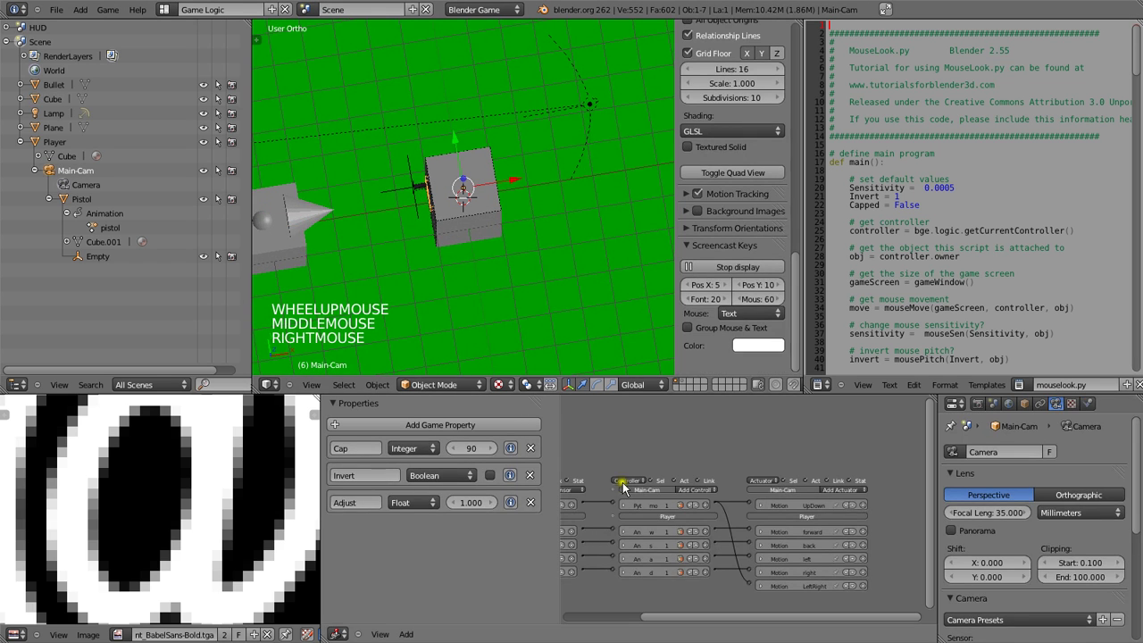
Add an Always sensor to Main-Cam and collapse it.
{"action": "key", "text": "ctrl+Up"}
{"action": "left_click", "coordinate": [382, 263]}
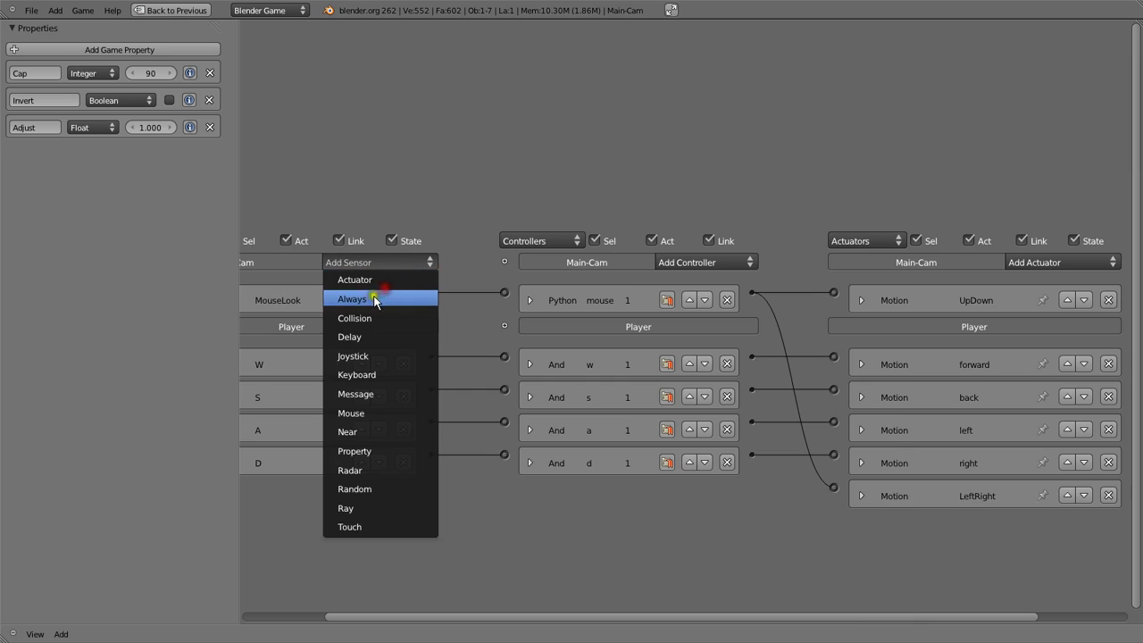
{"action": "left_click", "coordinate": [375, 299]}
{"action": "left_click", "coordinate": [373, 324]}
Add an And controller to Main-Cam, collapse it and link it to the Always sensor.
{"action": "left_click", "coordinate": [807, 260]}
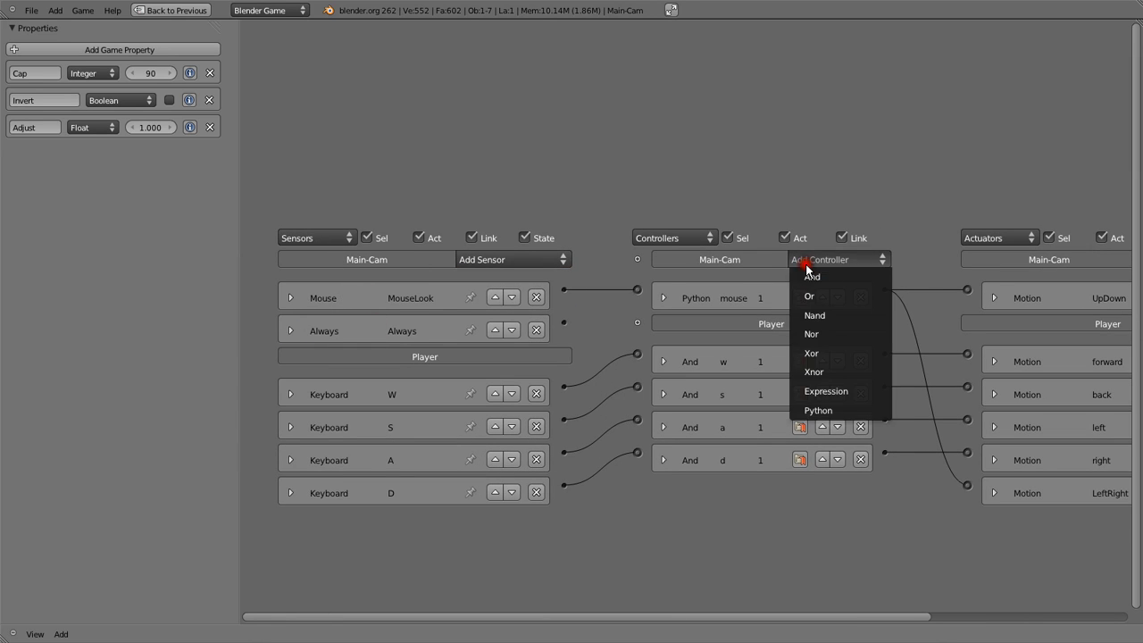
{"action": "left_click", "coordinate": [809, 276]}
{"action": "left_click", "coordinate": [665, 330]}
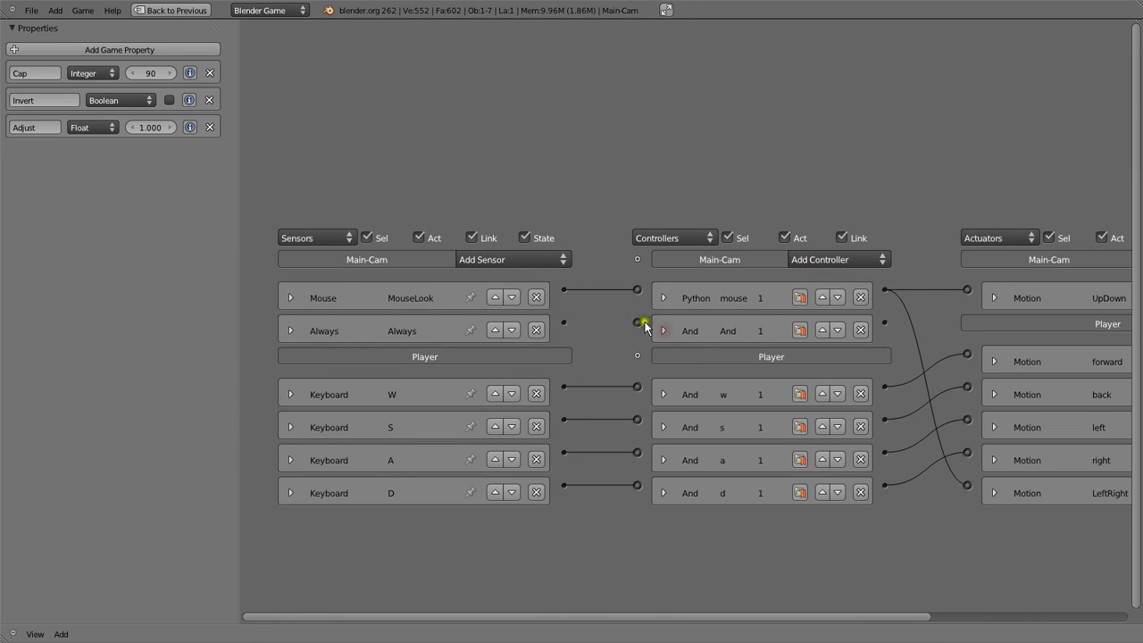
{"action": "left_click_drag", "start_coordinate": [637, 323], "coordinate": [565, 323]}
{"action": "left_click", "coordinate": [290, 331]}
{"action": "left_click", "coordinate": [290, 330]}
{"action": "scroll", "coordinate": [576, 326], "scroll_direction": "right", "scroll_amount": 5, "text": "ctrl"}
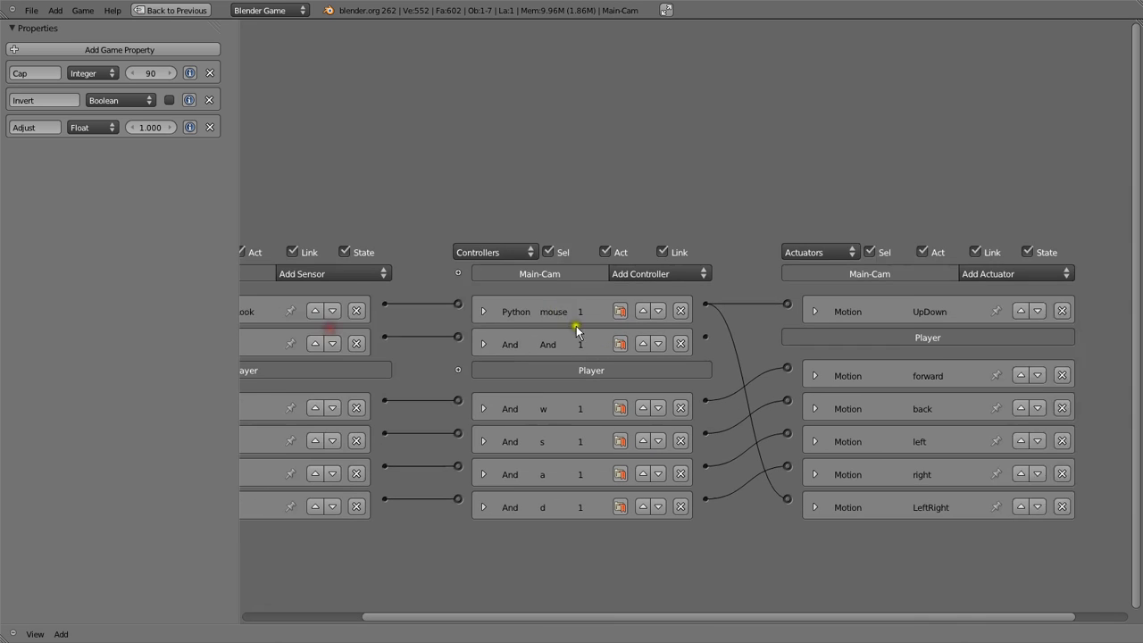
Add a Scene actuator to Main-Cam and link it to the new And controller.
{"action": "left_click", "coordinate": [985, 267]}
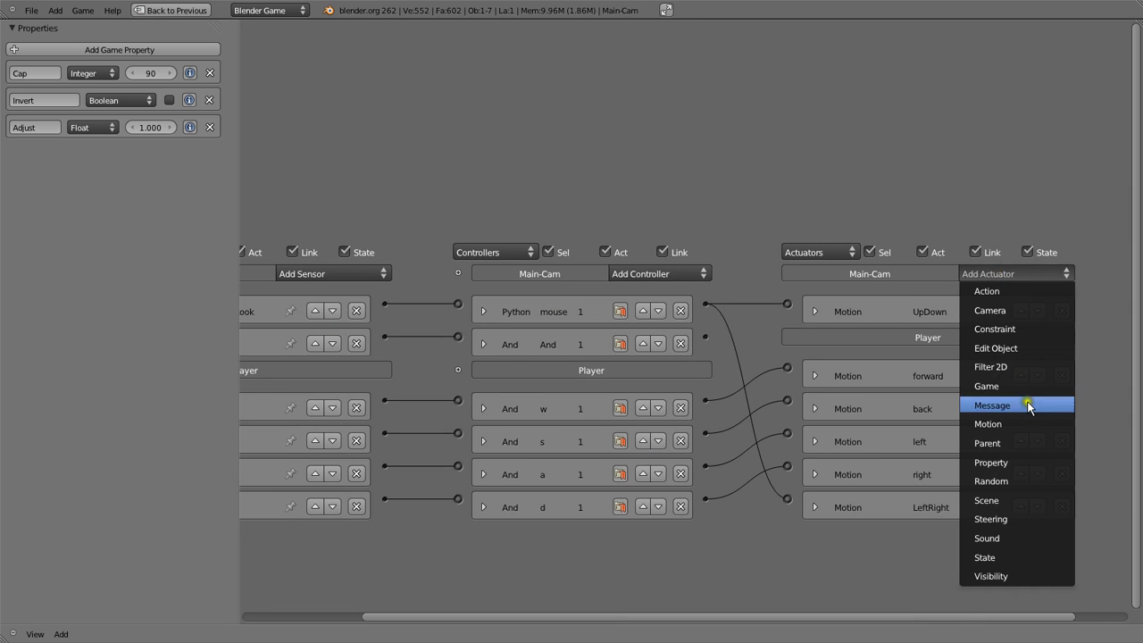
{"action": "left_click", "coordinate": [1025, 503]}
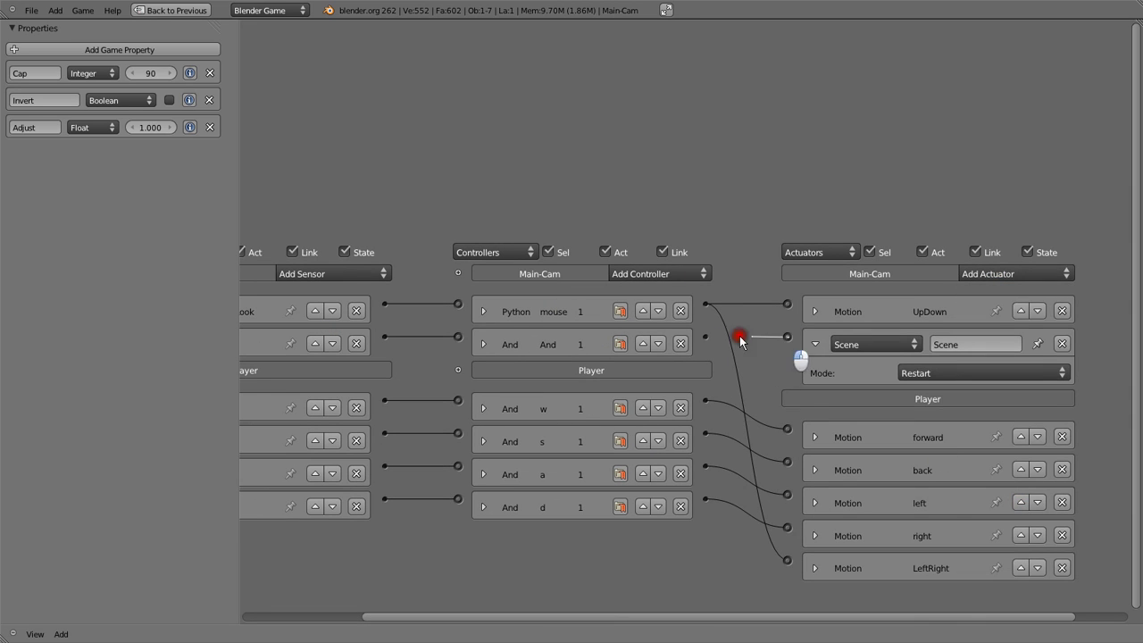
{"action": "left_click_drag", "start_coordinate": [786, 340], "coordinate": [785, 339]}
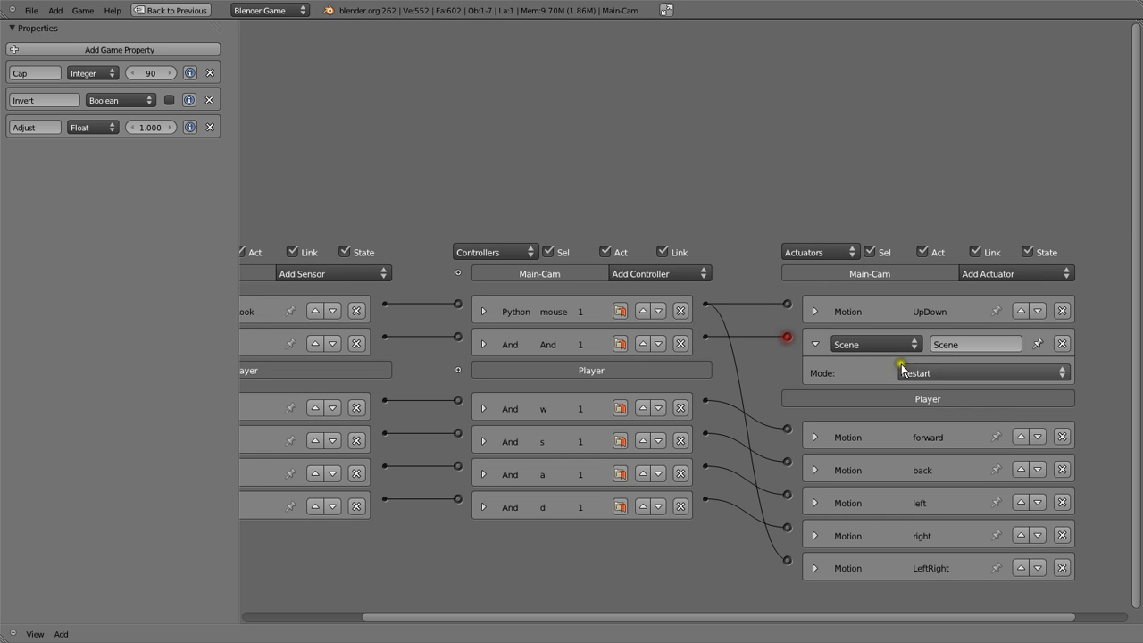
Set the Scene actuator to Add Overlay Scene with HUD as the scene and collapse it.
{"action": "left_click", "coordinate": [911, 372]}
{"action": "left_click", "coordinate": [960, 299]}
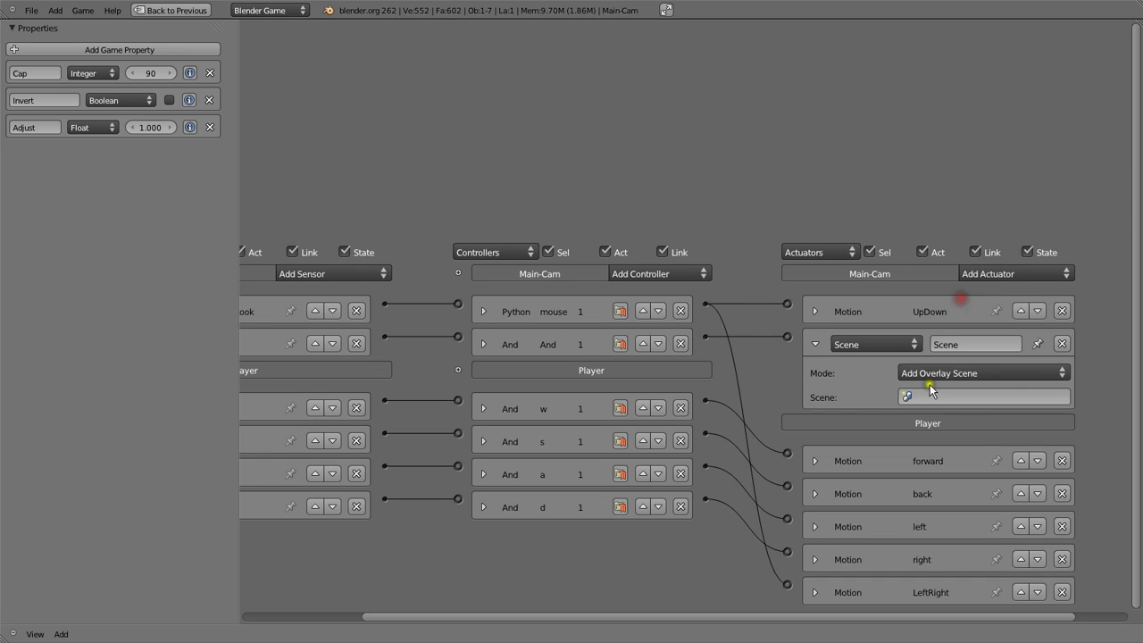
{"action": "left_click", "coordinate": [929, 395]}
{"action": "left_click", "coordinate": [931, 421]}
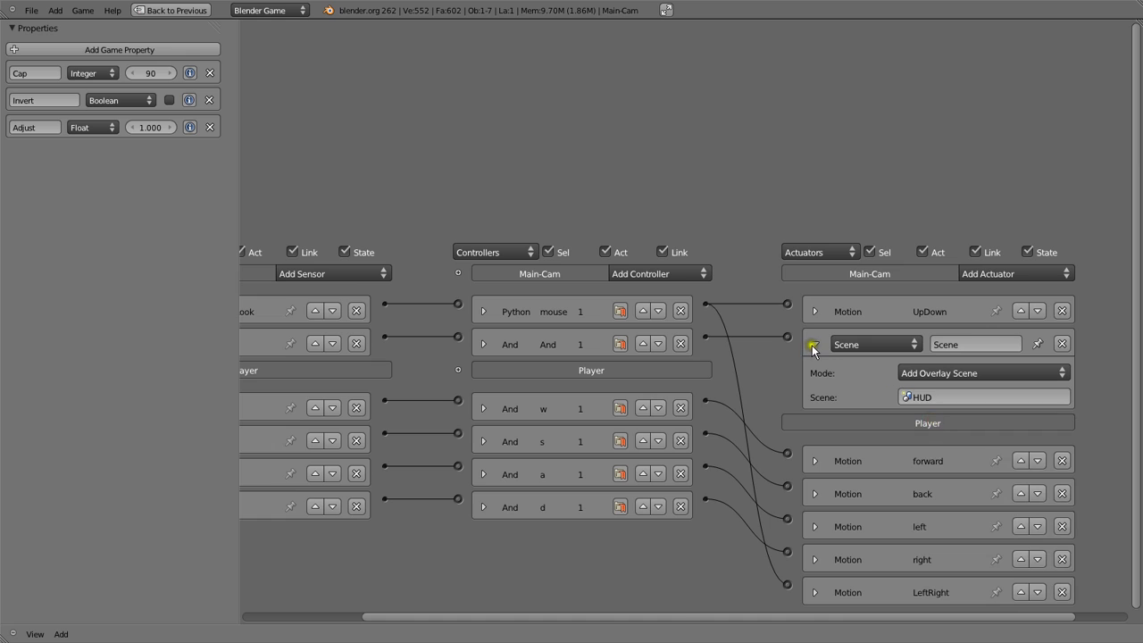
{"action": "left_click", "coordinate": [814, 345]}
{"action": "key", "text": "shift+space"}
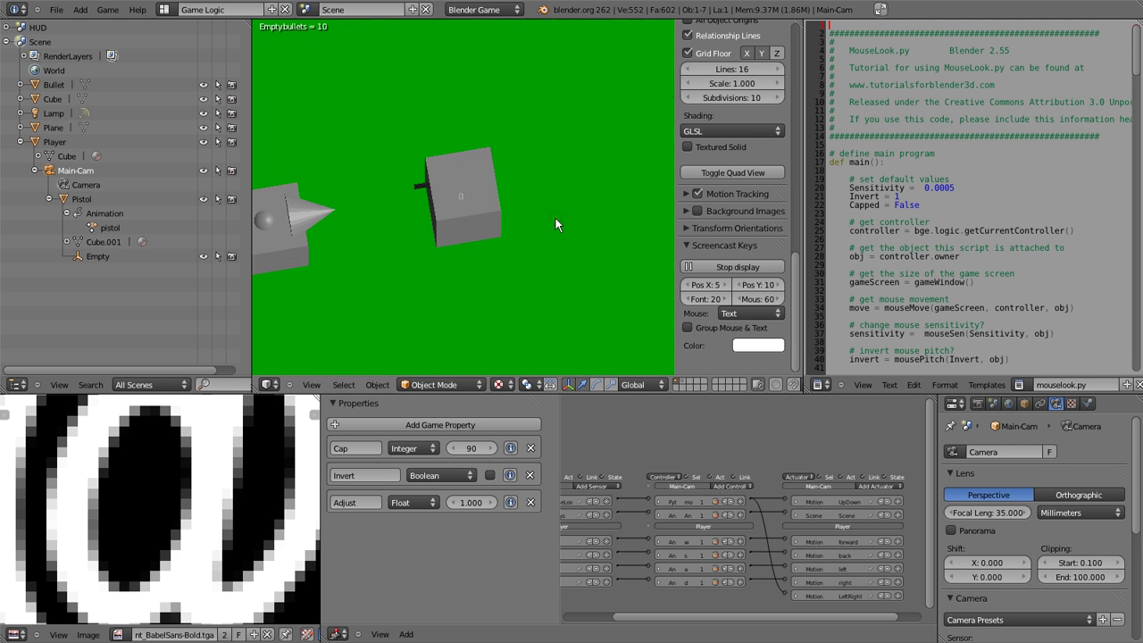
Test-run the game full-screen from the camera view and fire bullets to check the HUD overlay's counter.
{"action": "key", "text": "Escape"}
{"action": "scroll", "coordinate": [466, 227], "scroll_direction": "up", "scroll_amount": 2}
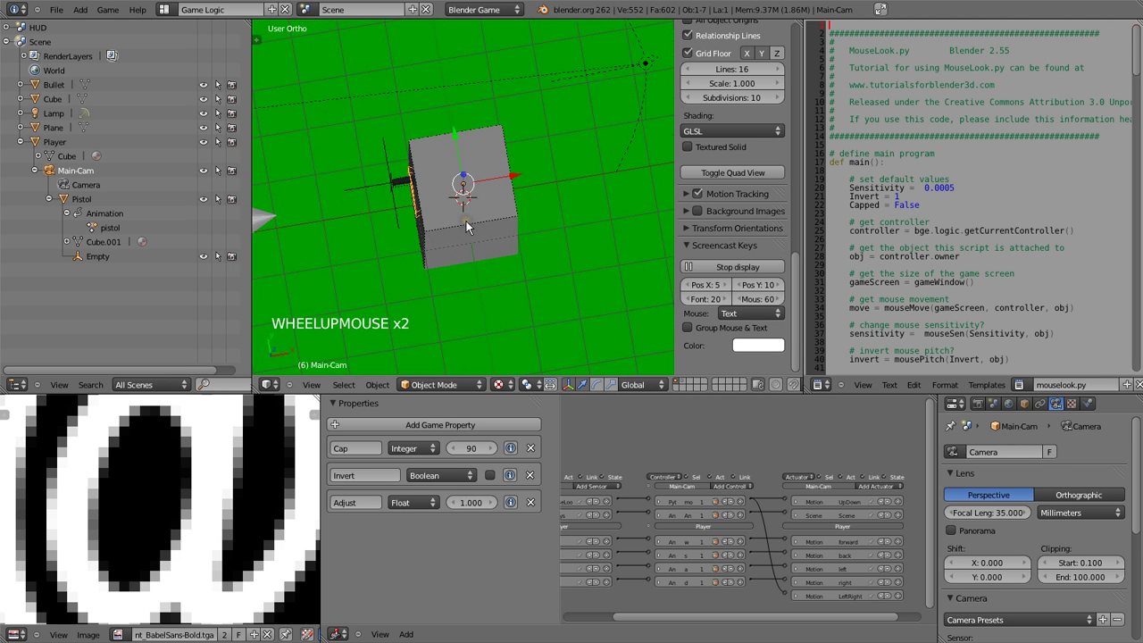
{"action": "key", "text": "KP_0"}
{"action": "key", "text": "shift+space"}
{"action": "key", "text": "p"}
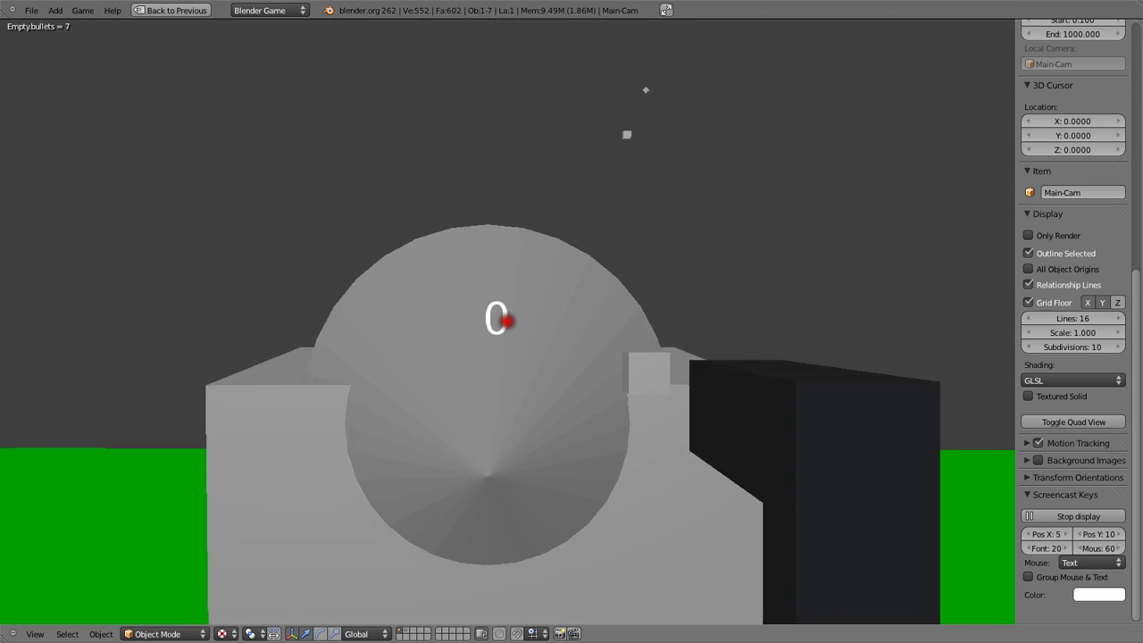
{"action": "left_click", "coordinate": [497, 319]}
{"action": "left_click", "coordinate": [497, 319]}
{"action": "left_click", "coordinate": [497, 320]}
{"action": "left_click", "coordinate": [497, 319]}
{"action": "left_click", "coordinate": [497, 320]}
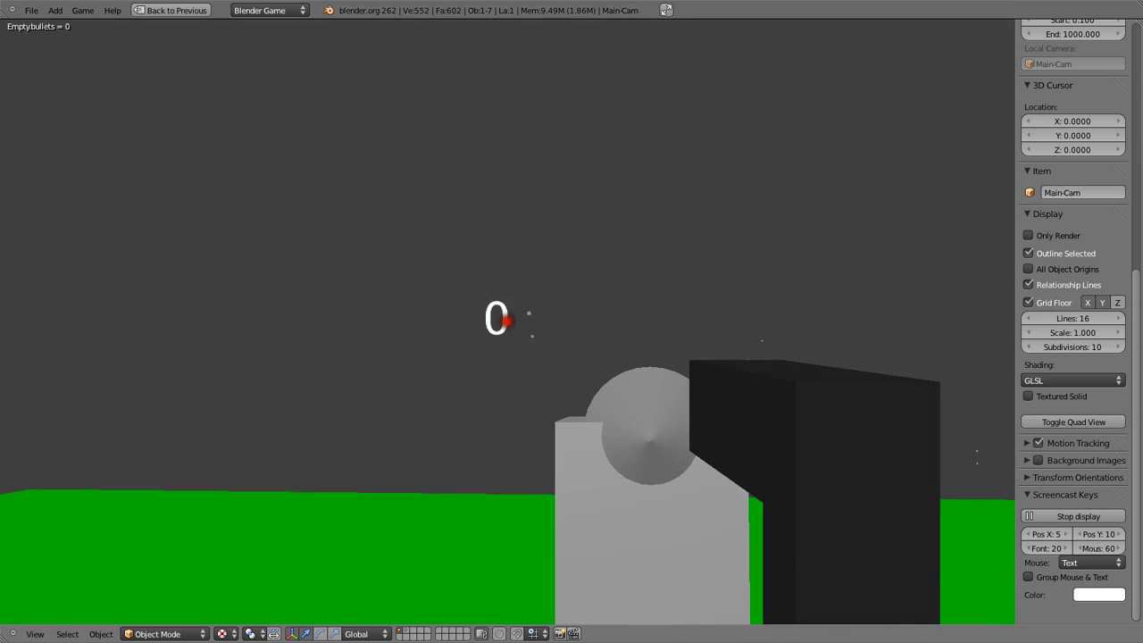
{"action": "key", "text": "Escape"}
{"action": "key", "text": "shift+space"}
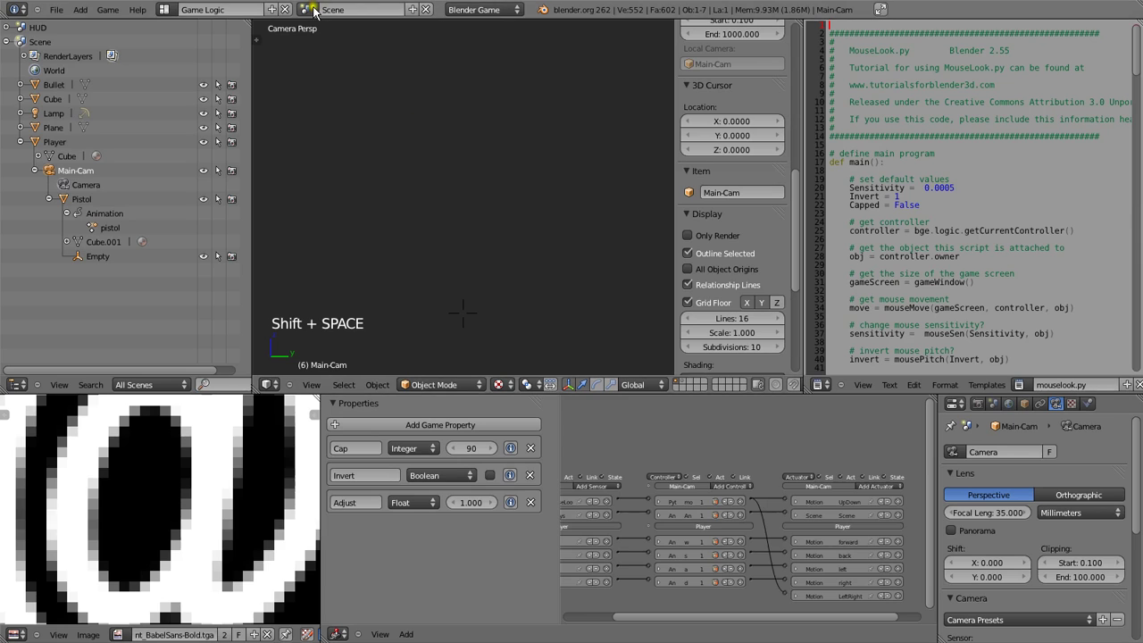
Switch to the HUD scene and expand the text plane's Always sensor to check its settings.
{"action": "left_click", "coordinate": [306, 9]}
{"action": "left_click", "coordinate": [318, 28]}
{"action": "scroll", "coordinate": [456, 243], "scroll_direction": "up", "scroll_amount": 2}
{"action": "scroll", "coordinate": [456, 243], "scroll_direction": "up", "scroll_amount": 1}
{"action": "middle_click_drag", "start_coordinate": [456, 243], "coordinate": [496, 213]}
{"action": "key", "text": "KP_Decimal"}
{"action": "middle_click_drag", "start_coordinate": [678, 459], "coordinate": [677, 455]}
{"action": "scroll", "coordinate": [643, 420], "scroll_direction": "up", "scroll_amount": 2}
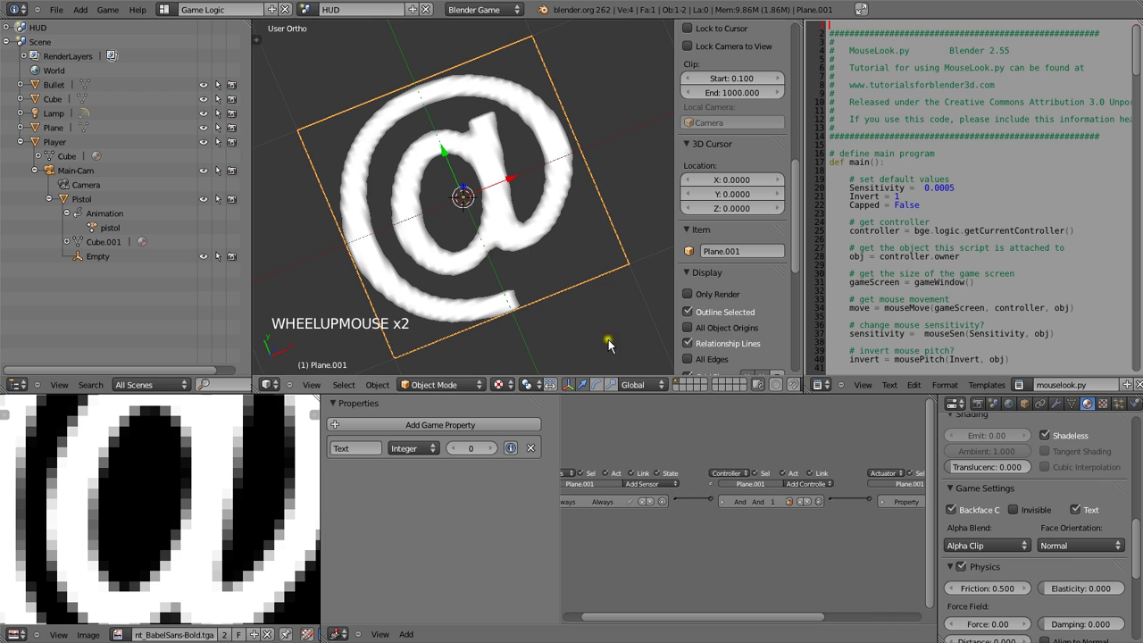
{"action": "middle_click_drag", "start_coordinate": [576, 504], "coordinate": [689, 500]}
{"action": "left_click", "coordinate": [687, 498]}
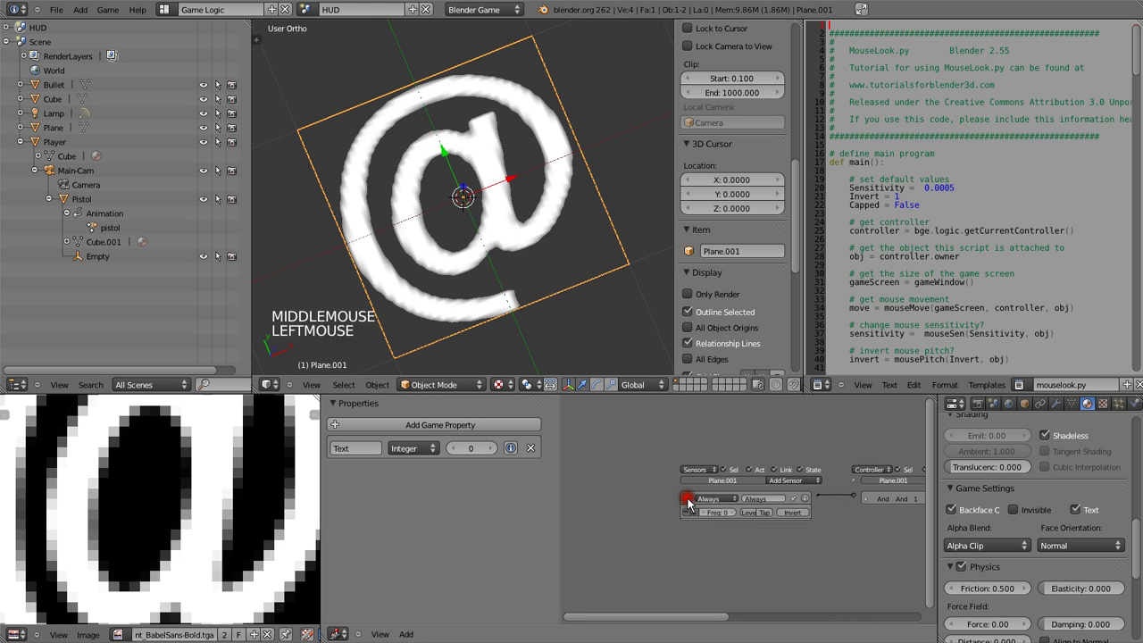
{"action": "key", "text": "p"}
In camera view, move the text plane -20 in X and 9 in Y to the frame's upper-left corner and enlarge it.
{"action": "key", "text": "KP_0"}
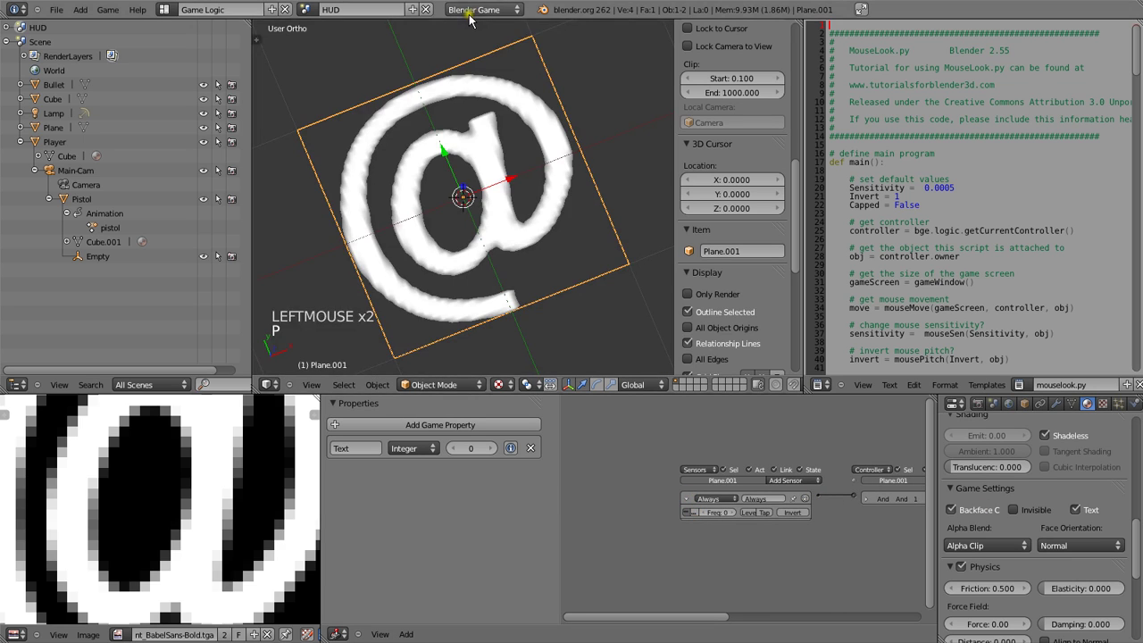
{"action": "key", "text": "KP_0"}
{"action": "key", "text": "shift+space"}
{"action": "scroll", "coordinate": [644, 366], "scroll_direction": "down", "scroll_amount": 8}
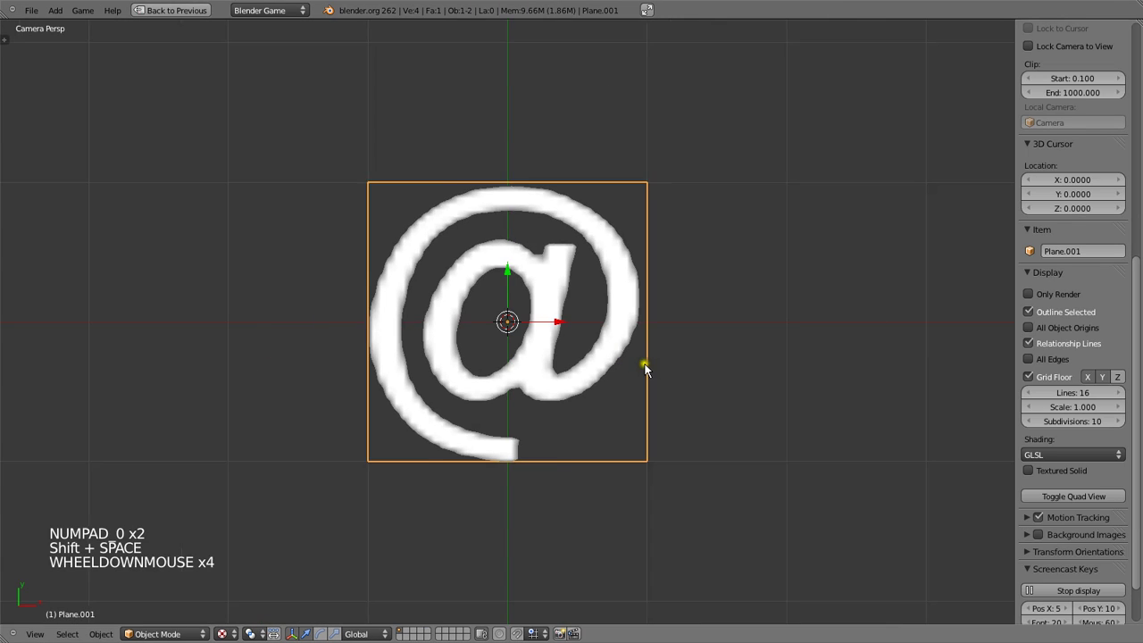
{"action": "key", "text": "n"}
{"action": "scroll", "coordinate": [660, 382], "scroll_direction": "down", "scroll_amount": 12}
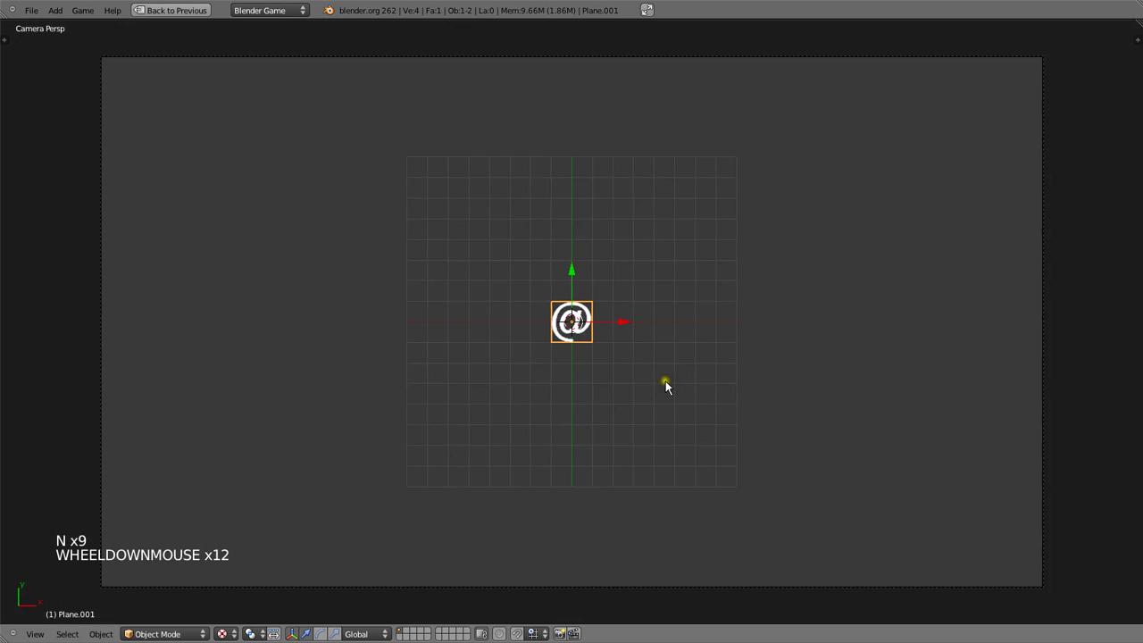
{"action": "scroll", "coordinate": [666, 384], "scroll_direction": "up", "scroll_amount": 1}
{"action": "key", "text": "g"}
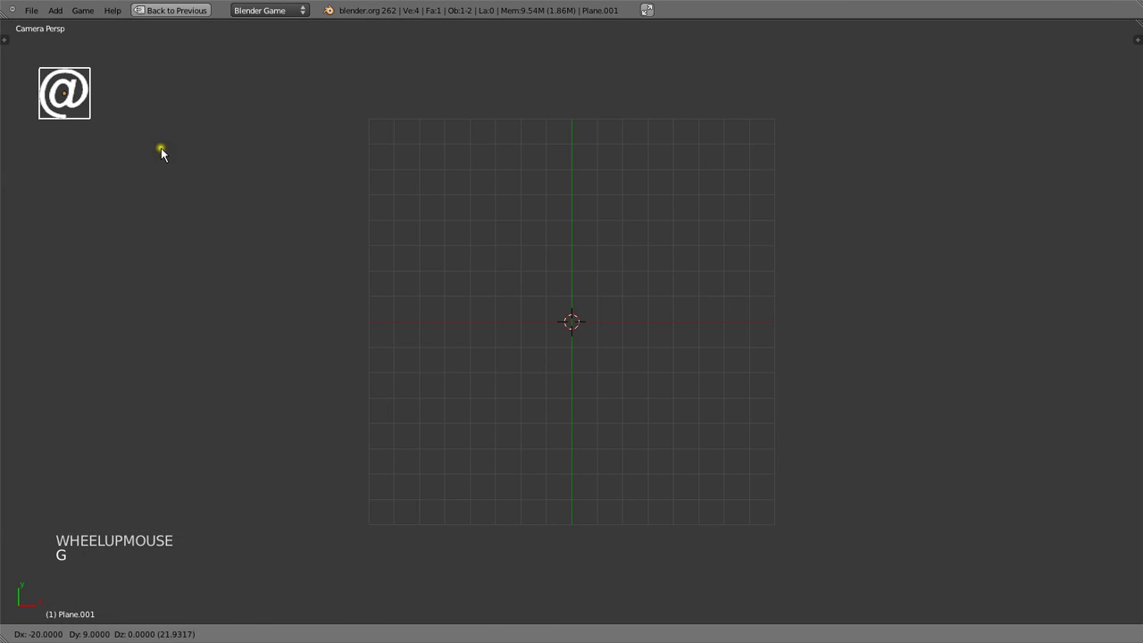
{"action": "left_click", "coordinate": [161, 148], "text": "ctrl"}
{"action": "key", "text": "s"}
{"action": "left_click", "coordinate": [245, 153], "text": "ctrl"}
Test-run the game from the HUD camera to check the repositioned text plane.
{"action": "key", "text": "p"}
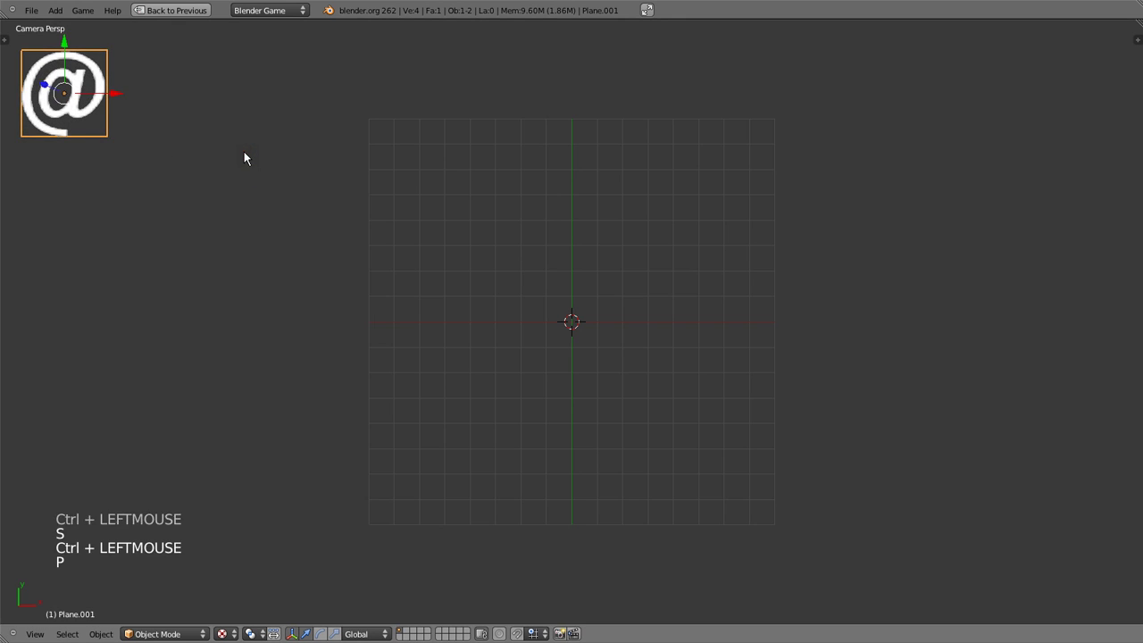
{"action": "key", "text": "Escape"}
{"action": "key", "text": "shift+space"}
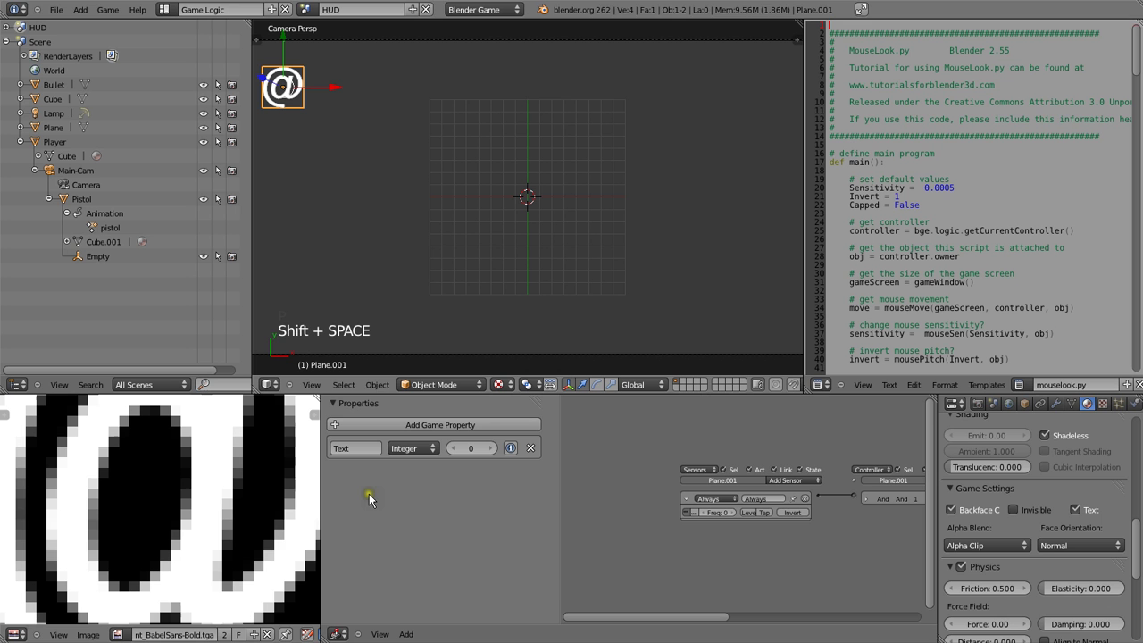
Set the plane's Text game property value to 10.
{"action": "left_click", "coordinate": [487, 451]}
{"action": "left_click", "coordinate": [487, 451]}
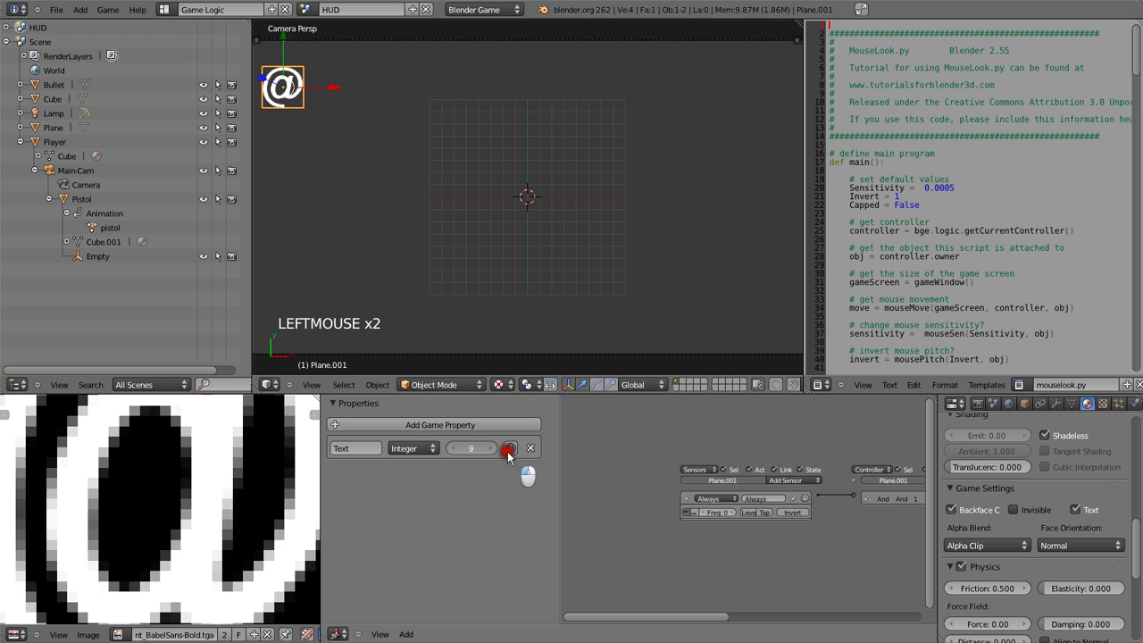
{"action": "left_click", "coordinate": [508, 452]}
Open the system console to examine the game engine's messages.
{"action": "left_click", "coordinate": [137, 9]}
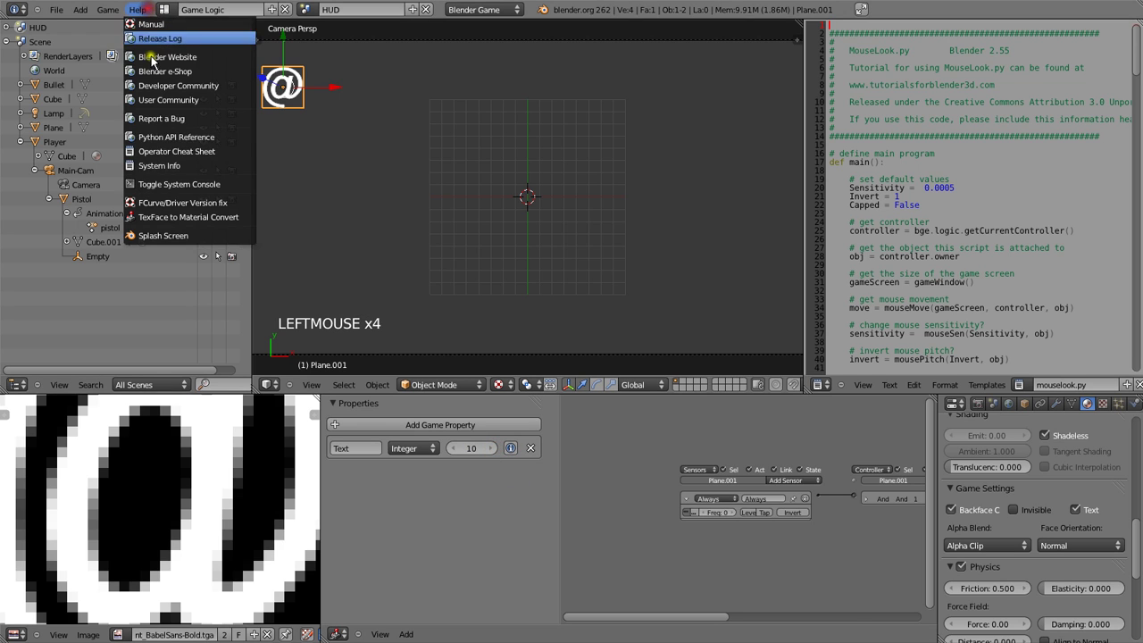
{"action": "left_click", "coordinate": [157, 185]}
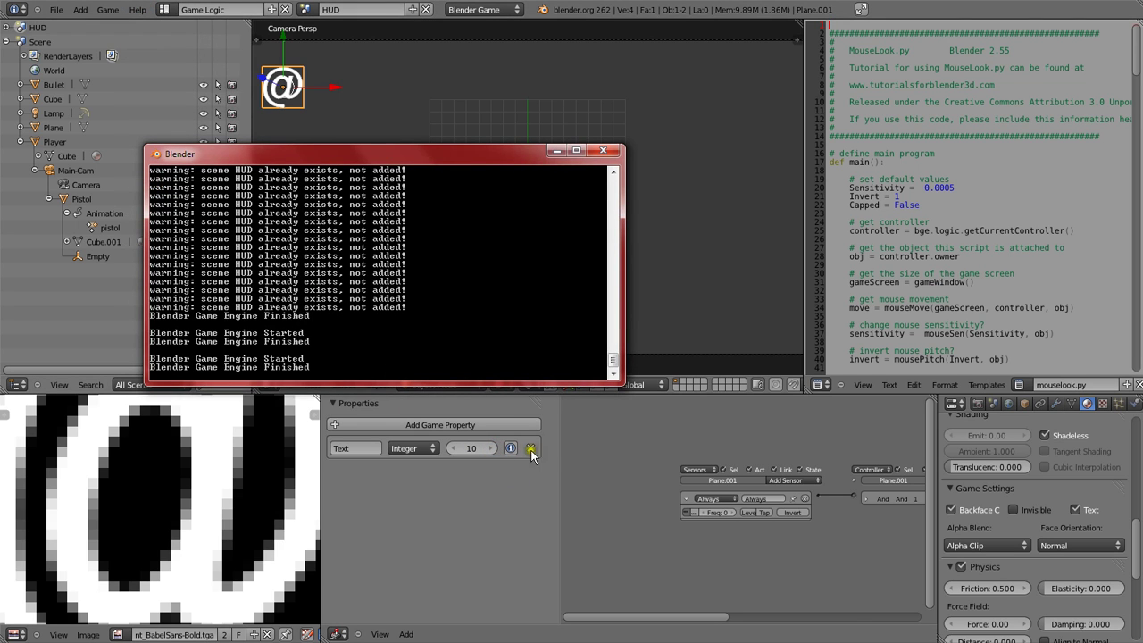
Test-run the game from the HUD scene and again from the main scene to check the text overlay.
{"action": "left_click", "coordinate": [587, 458]}
{"action": "key", "text": "p"}
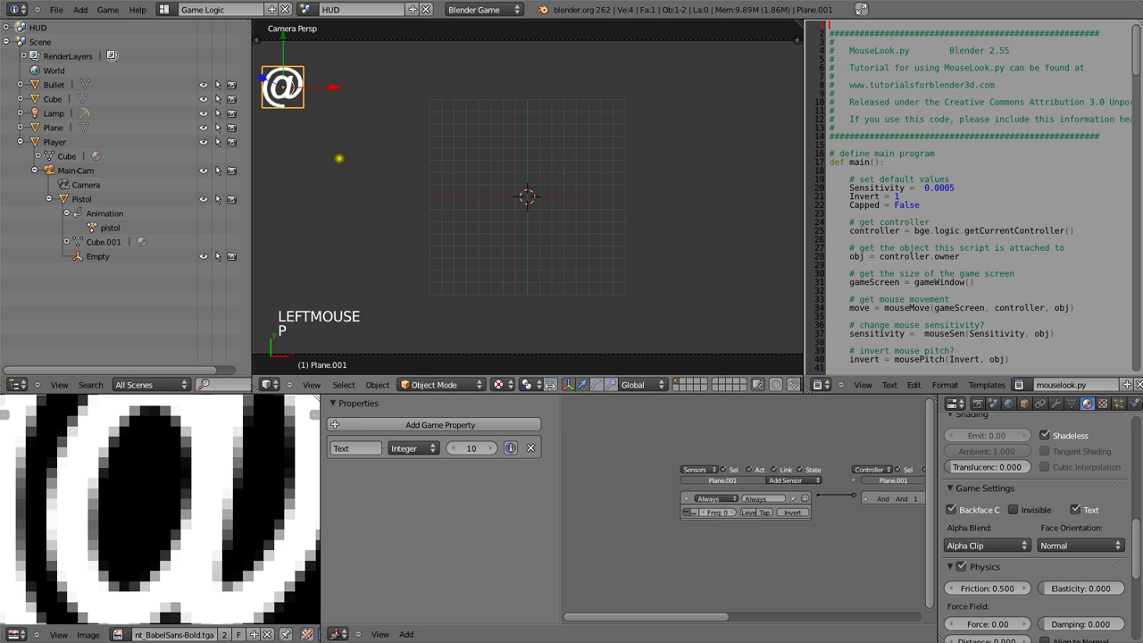
{"action": "key", "text": "Escape"}
{"action": "left_click", "coordinate": [306, 9]}
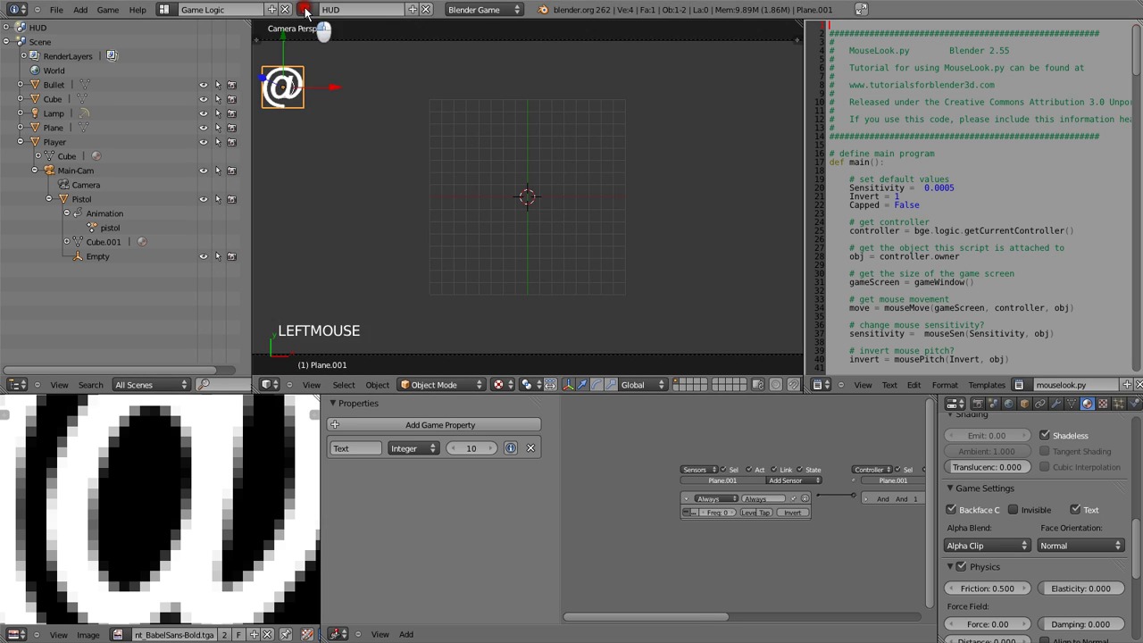
{"action": "left_click", "coordinate": [308, 43]}
{"action": "key", "text": "p"}
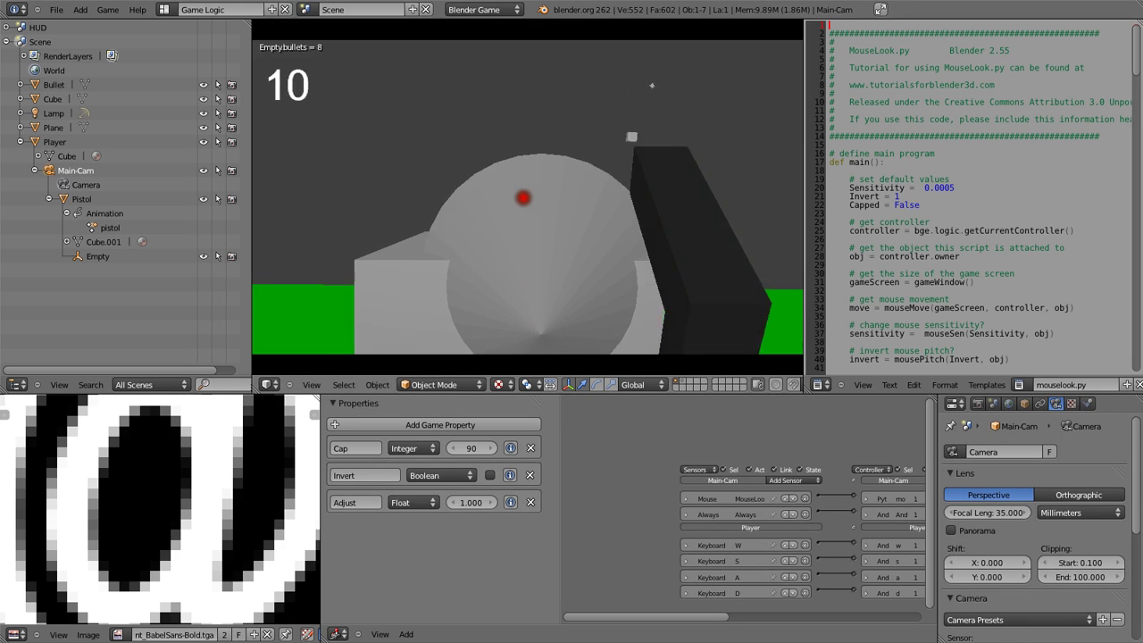
{"action": "key", "text": "Escape"}
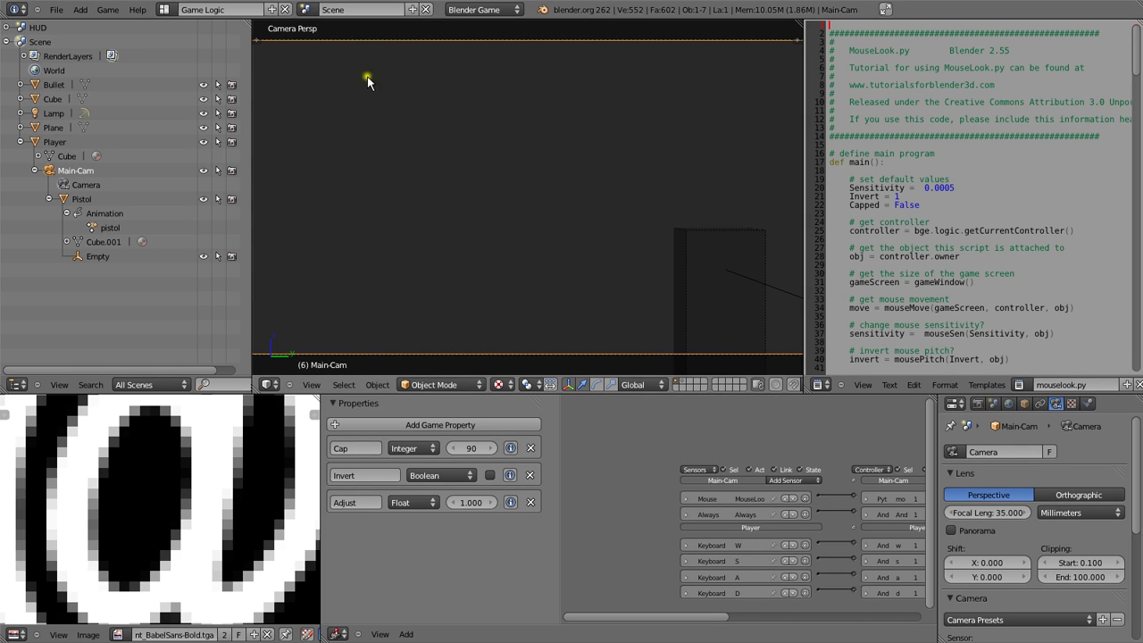
{"action": "key", "text": "p"}
Give the Bullet on layer 2 an Always sensor linked through an And controller to a Message actuator with subject -1.
{"action": "right_click", "coordinate": [636, 230]}
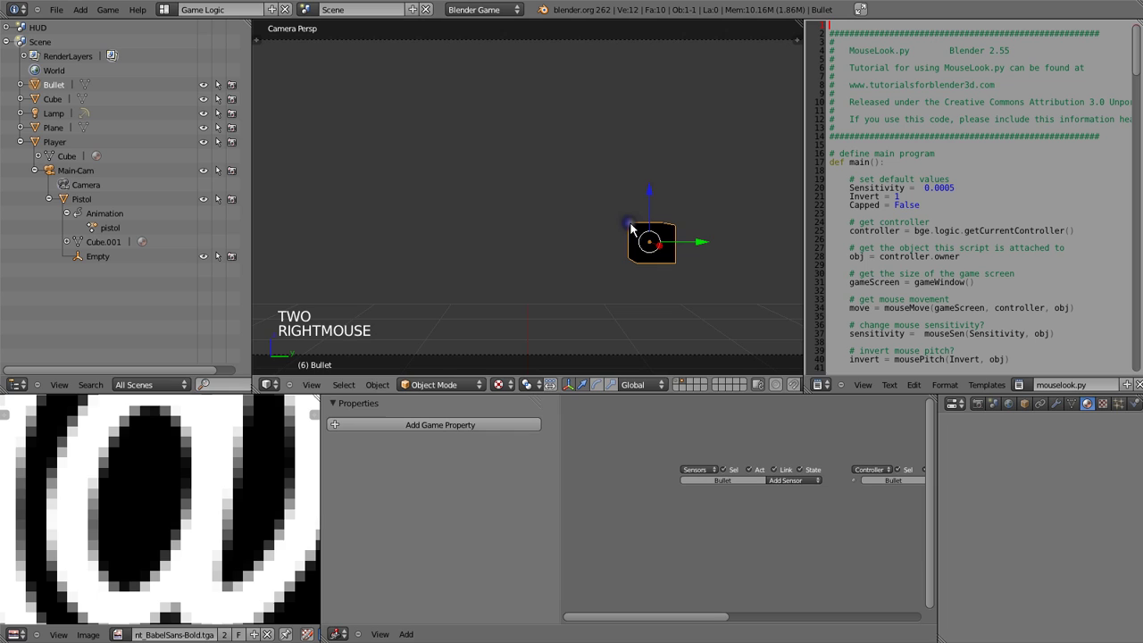
{"action": "left_click", "coordinate": [803, 480]}
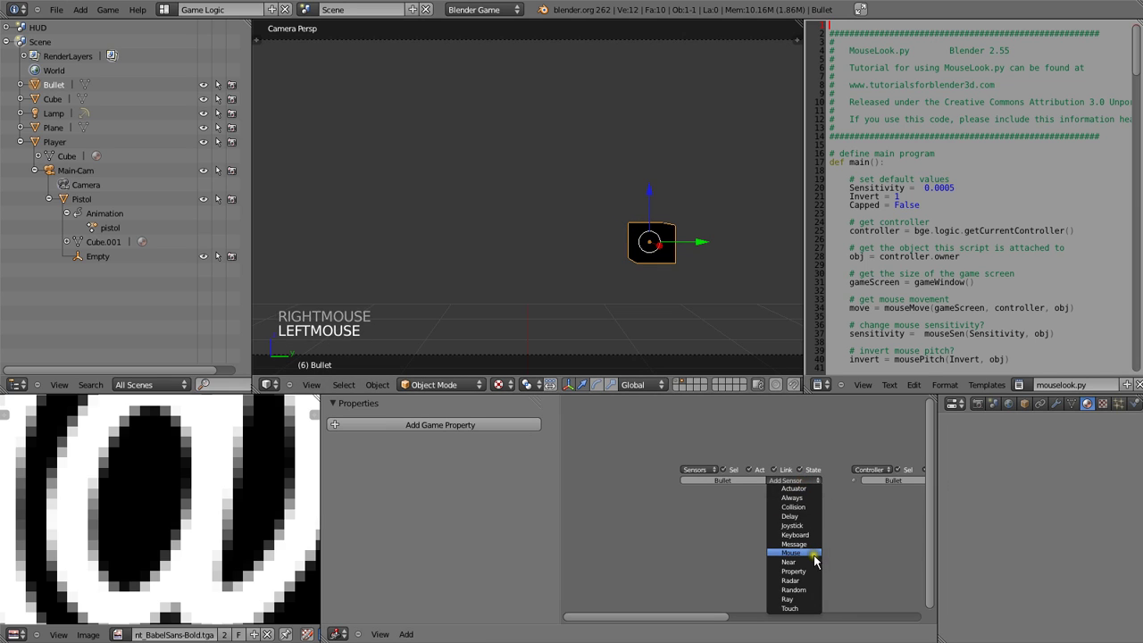
{"action": "left_click", "coordinate": [803, 496]}
{"action": "middle_click_drag", "start_coordinate": [801, 519], "coordinate": [605, 514]}
{"action": "left_click", "coordinate": [903, 485]}
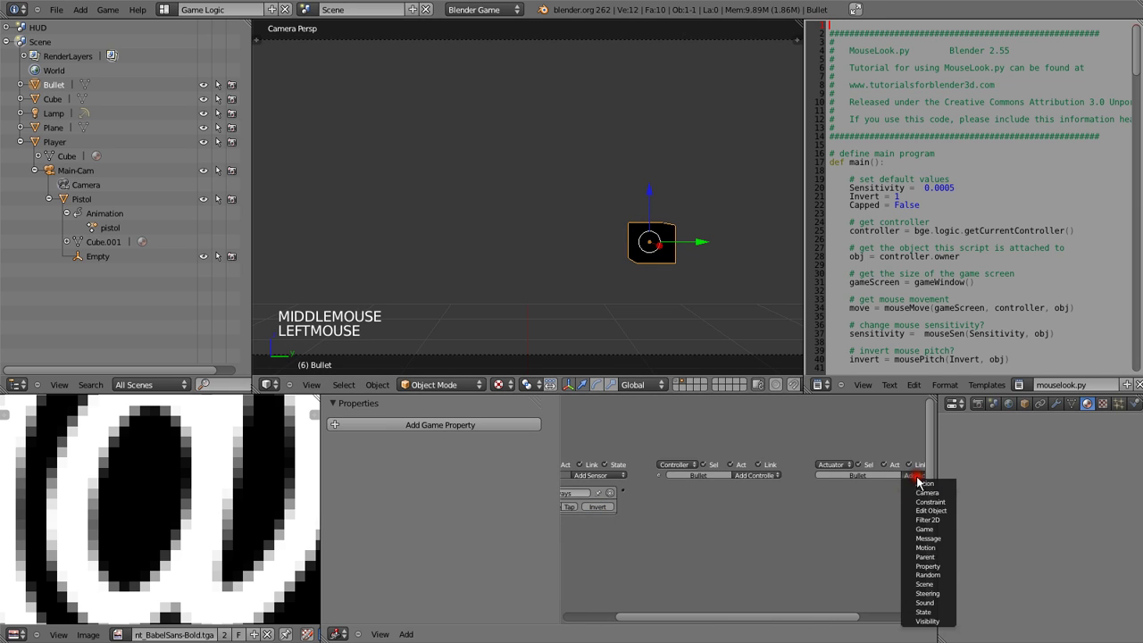
{"action": "left_click", "coordinate": [936, 540]}
{"action": "left_click_drag", "start_coordinate": [615, 493], "coordinate": [816, 490]}
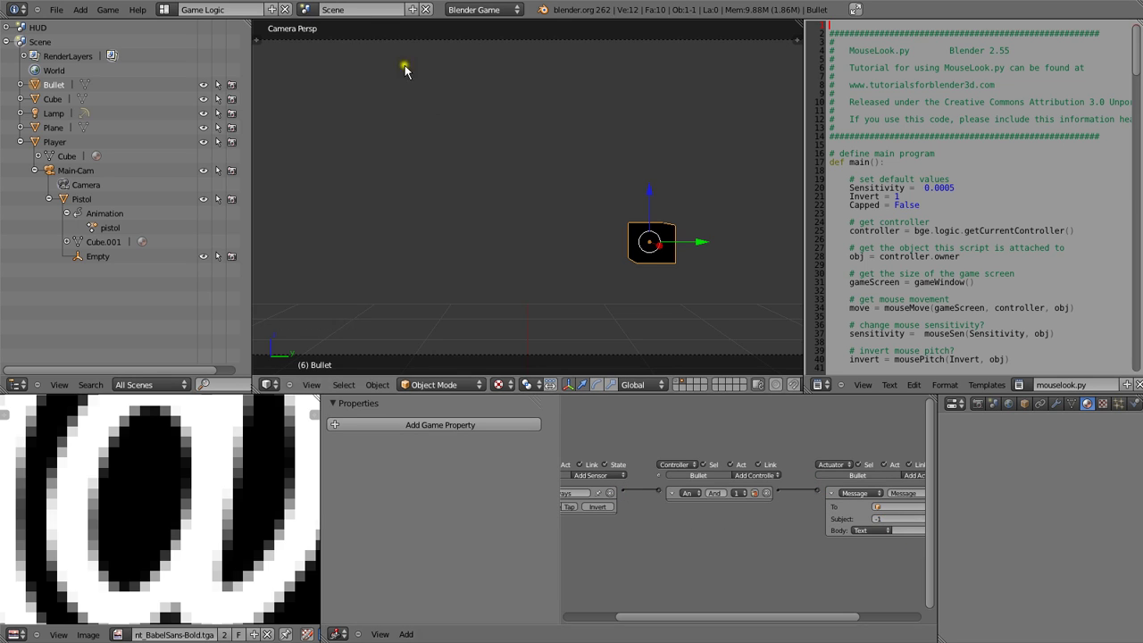
{"action": "left_click", "coordinate": [307, 9]}
{"action": "left_click", "coordinate": [322, 35]}
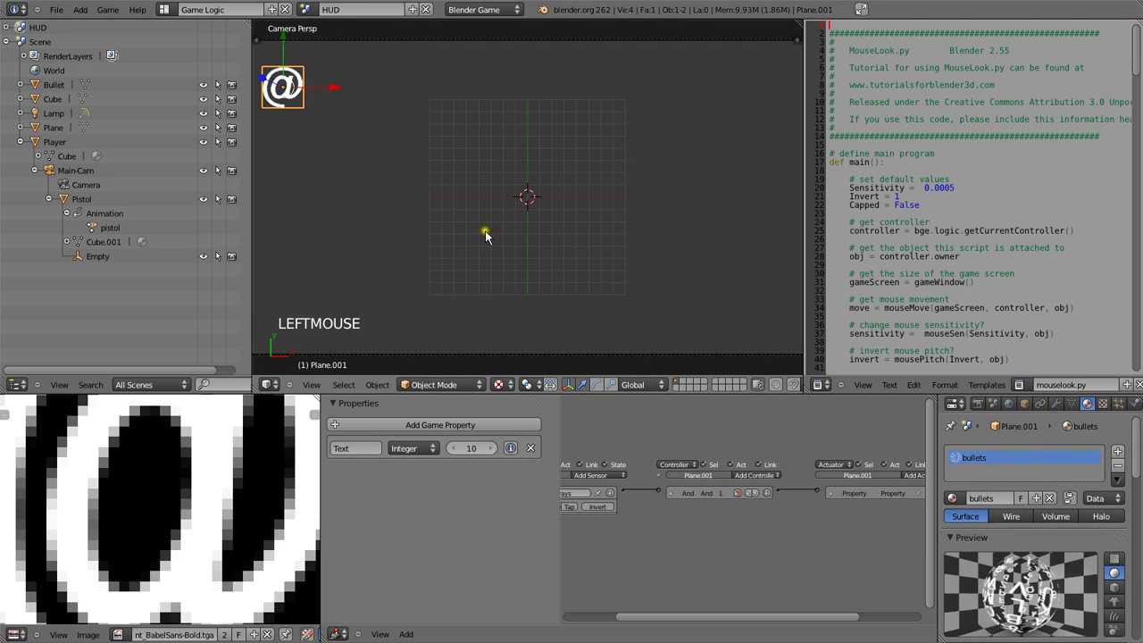
{"action": "left_click", "coordinate": [307, 9]}
{"action": "left_click", "coordinate": [316, 46]}
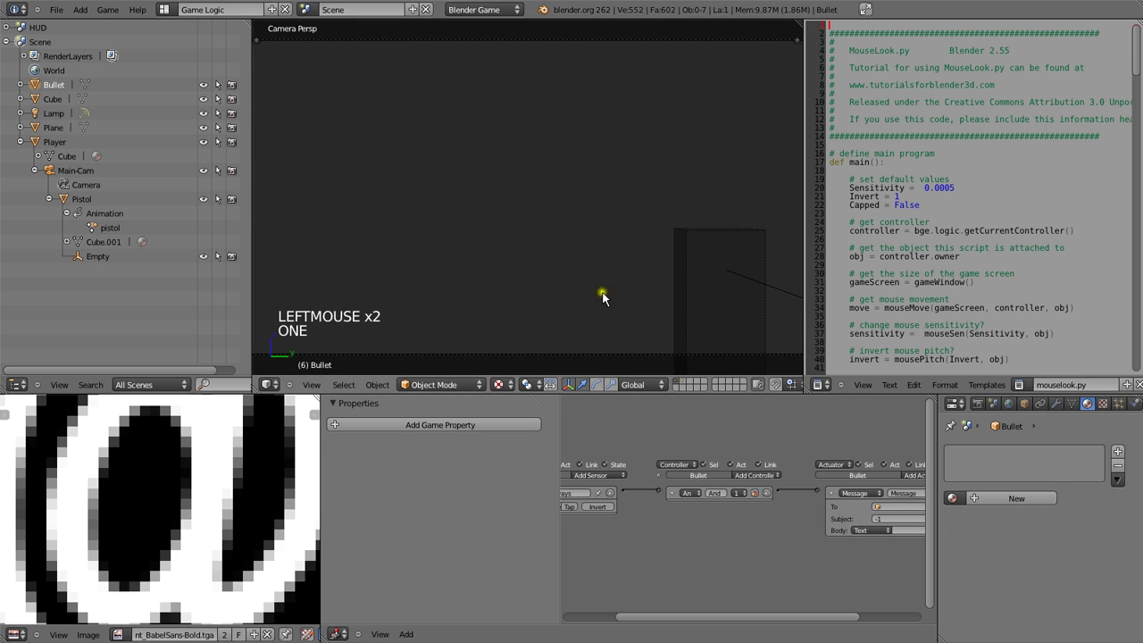
On layer 1 of the main scene, add a Message actuator to the pistol's Empty.
{"action": "right_click", "coordinate": [765, 284]}
{"action": "middle_click_drag", "start_coordinate": [786, 536], "coordinate": [822, 500]}
{"action": "left_click", "coordinate": [809, 457]}
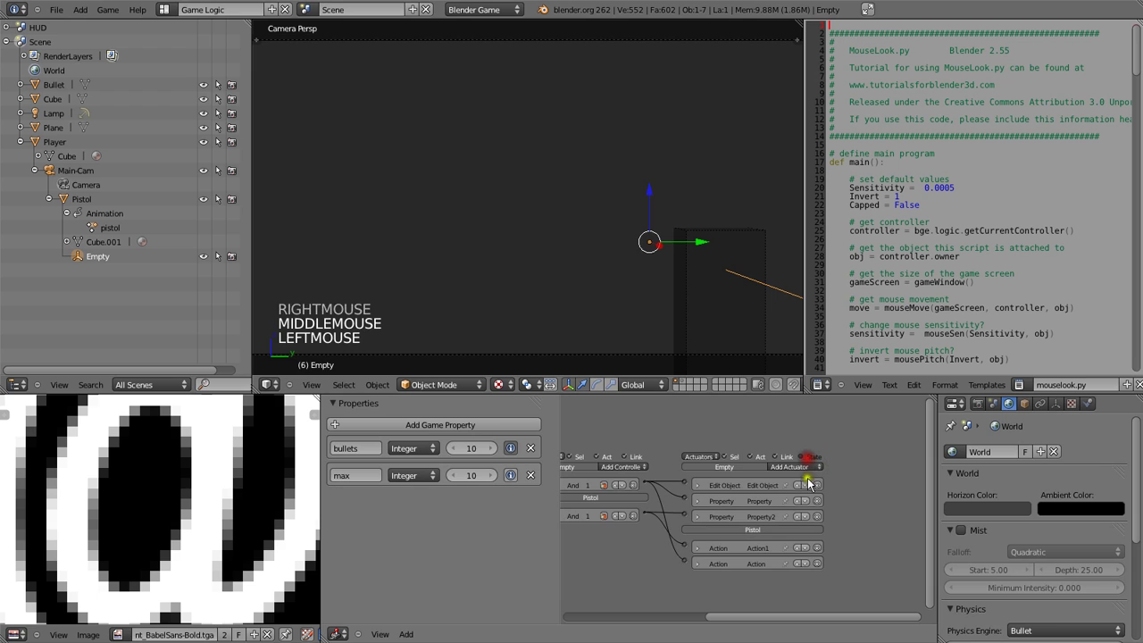
{"action": "double_click", "coordinate": [806, 466]}
{"action": "left_click", "coordinate": [807, 466]}
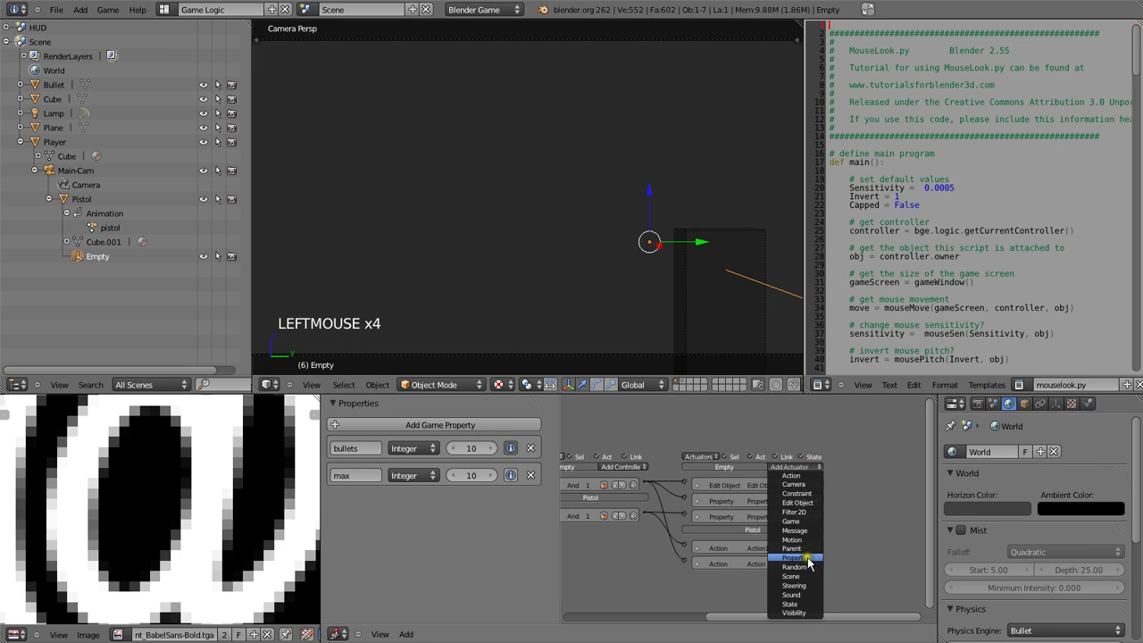
{"action": "left_click", "coordinate": [794, 531]}
Set the Empty's message subject to reload and link the Message actuator to the Pistol's And controller.
{"action": "scroll", "coordinate": [706, 548], "scroll_direction": "up", "scroll_amount": 1}
{"action": "middle_click_drag", "start_coordinate": [706, 548], "coordinate": [684, 524]}
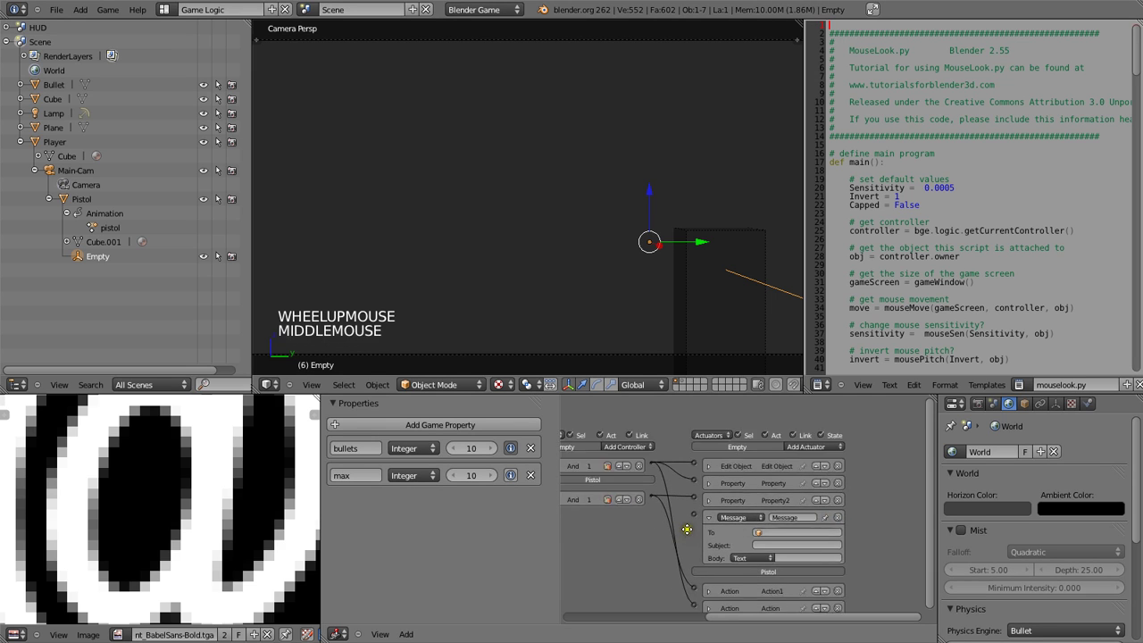
{"action": "scroll", "coordinate": [696, 520], "scroll_direction": "up", "scroll_amount": 2}
{"action": "scroll", "coordinate": [696, 518], "scroll_direction": "up", "scroll_amount": 3}
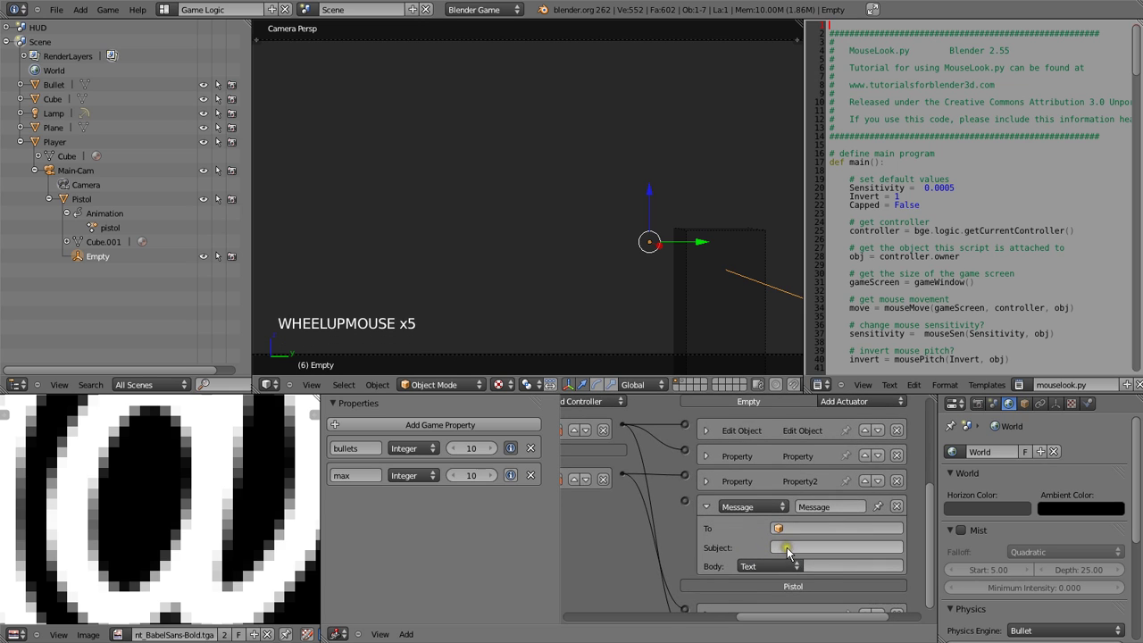
{"action": "left_click", "coordinate": [787, 551]}
{"action": "type", "text": "reload"}
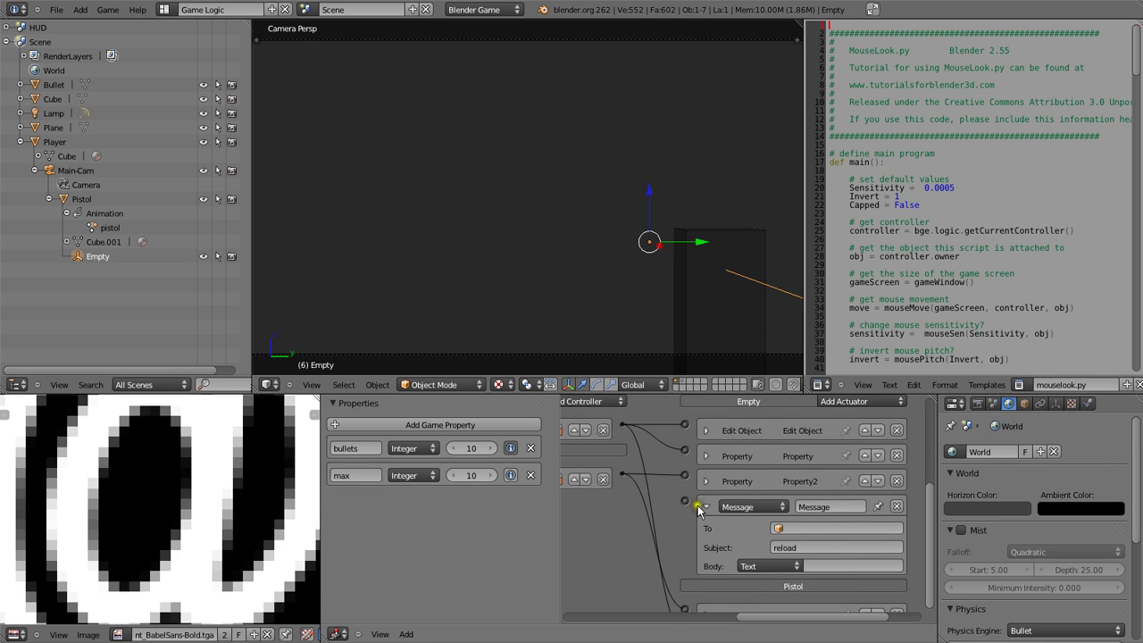
{"action": "middle_click_drag", "start_coordinate": [699, 510], "coordinate": [759, 522]}
{"action": "left_click_drag", "start_coordinate": [747, 514], "coordinate": [684, 487]}
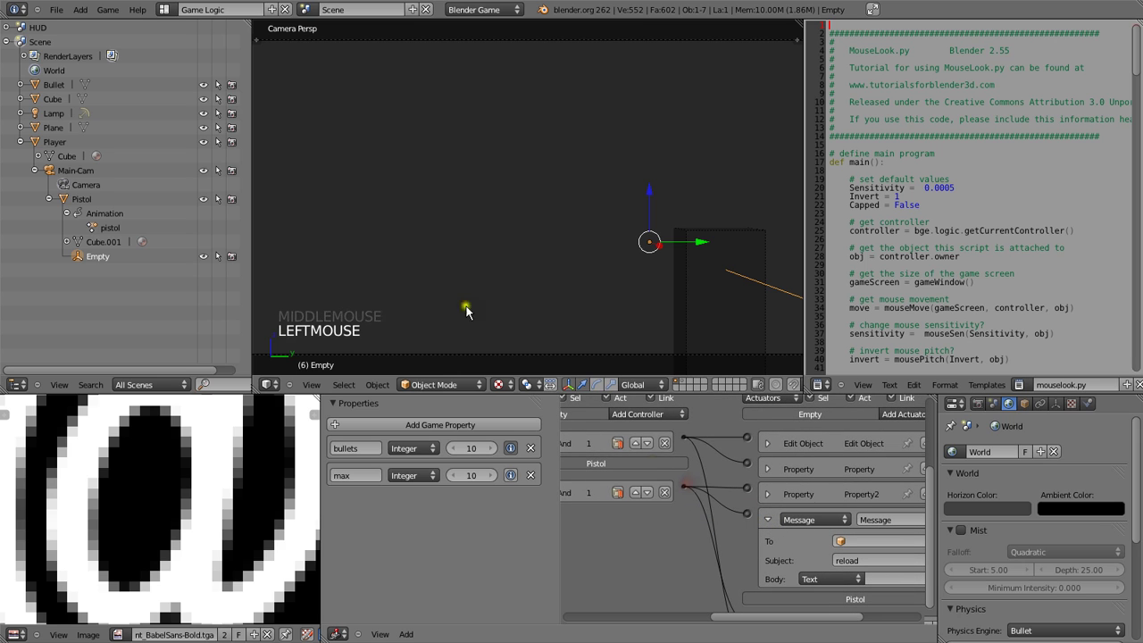
In the HUD scene, remove the text plane's existing Always sensor, And controller and Property actuator.
{"action": "left_click", "coordinate": [305, 9]}
{"action": "left_click", "coordinate": [313, 36]}
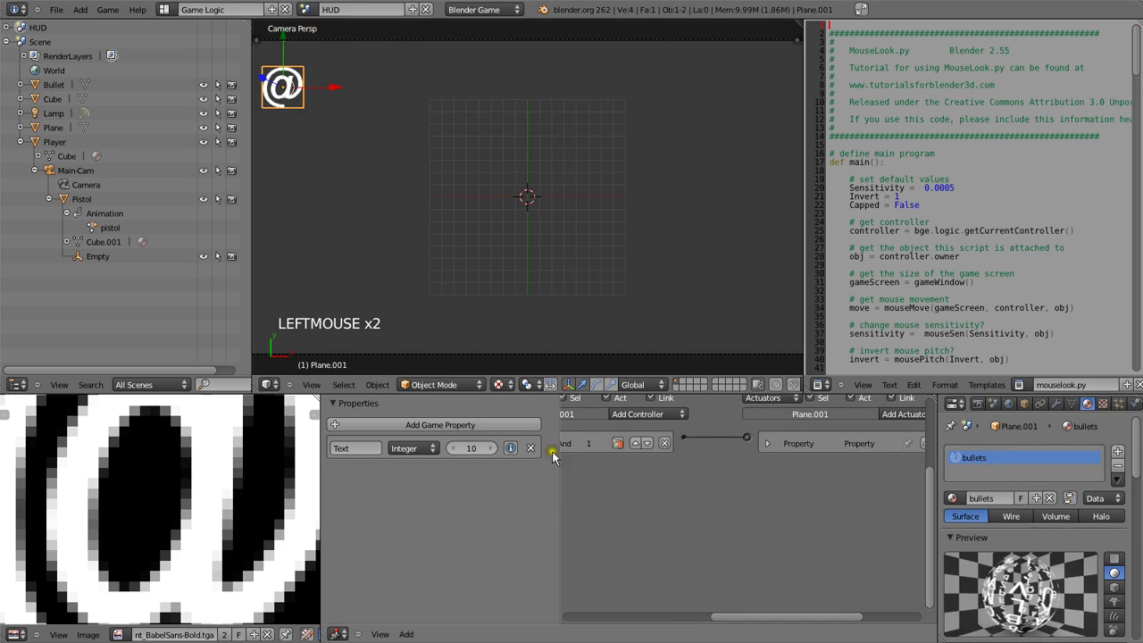
{"action": "middle_click_drag", "start_coordinate": [552, 450], "coordinate": [656, 475]}
{"action": "key", "text": "ctrl+Up"}
{"action": "left_click", "coordinate": [393, 252]}
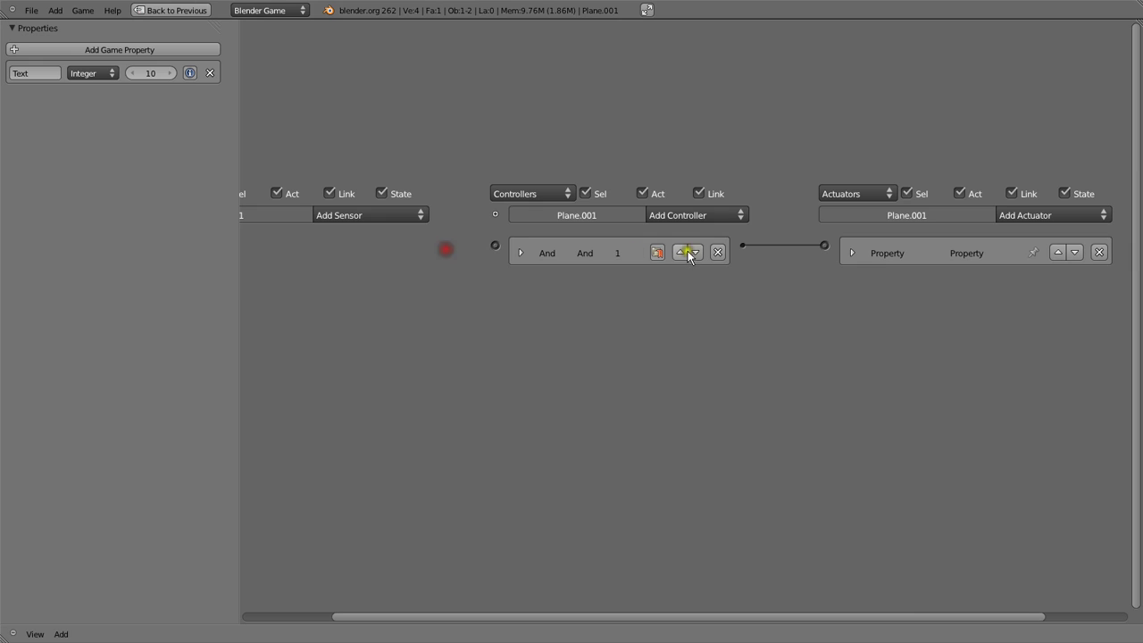
{"action": "left_click", "coordinate": [717, 252]}
{"action": "left_click", "coordinate": [1097, 252]}
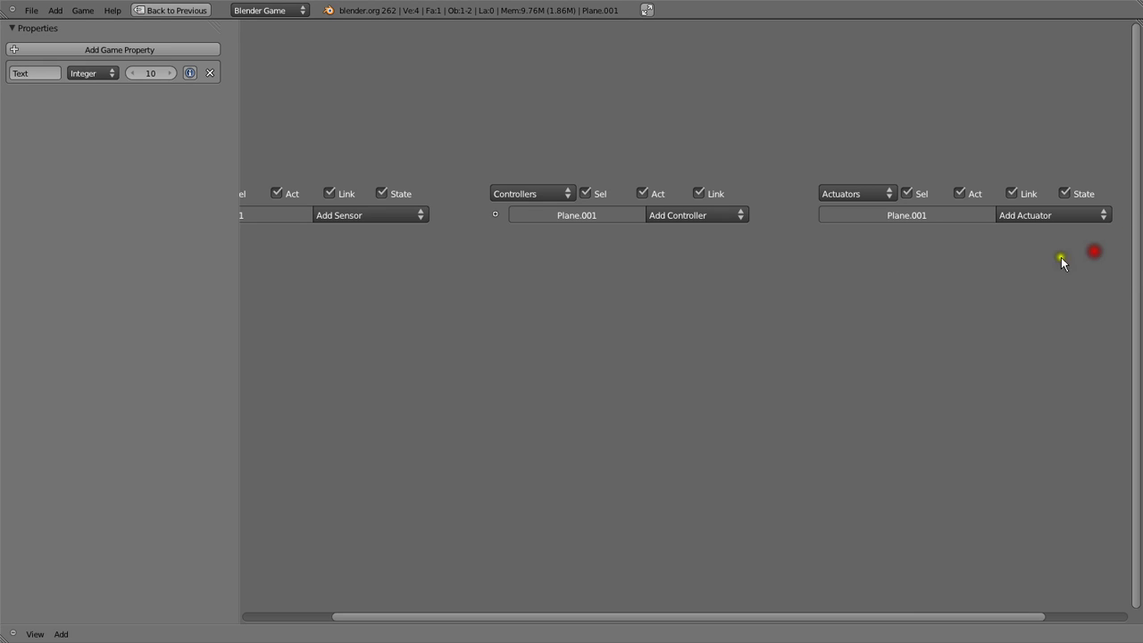
Add two Message sensors to the text plane, one with subject -1 and one with subject reload, and collapse both.
{"action": "left_click", "coordinate": [394, 218]}
{"action": "left_click", "coordinate": [371, 335]}
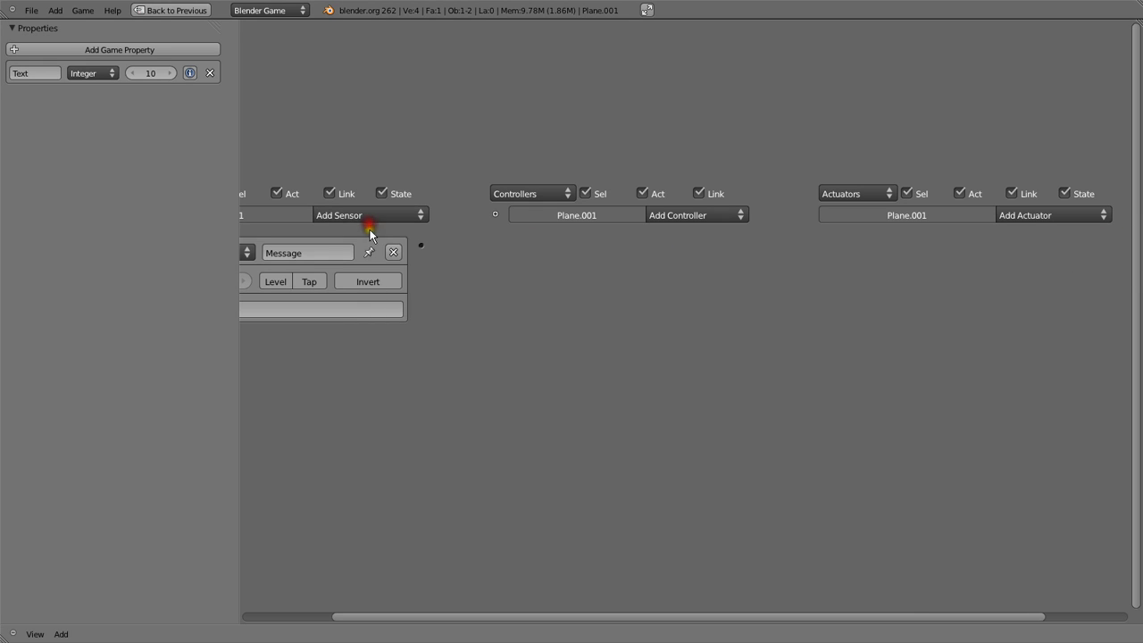
{"action": "left_click", "coordinate": [369, 221]}
{"action": "left_click", "coordinate": [362, 343]}
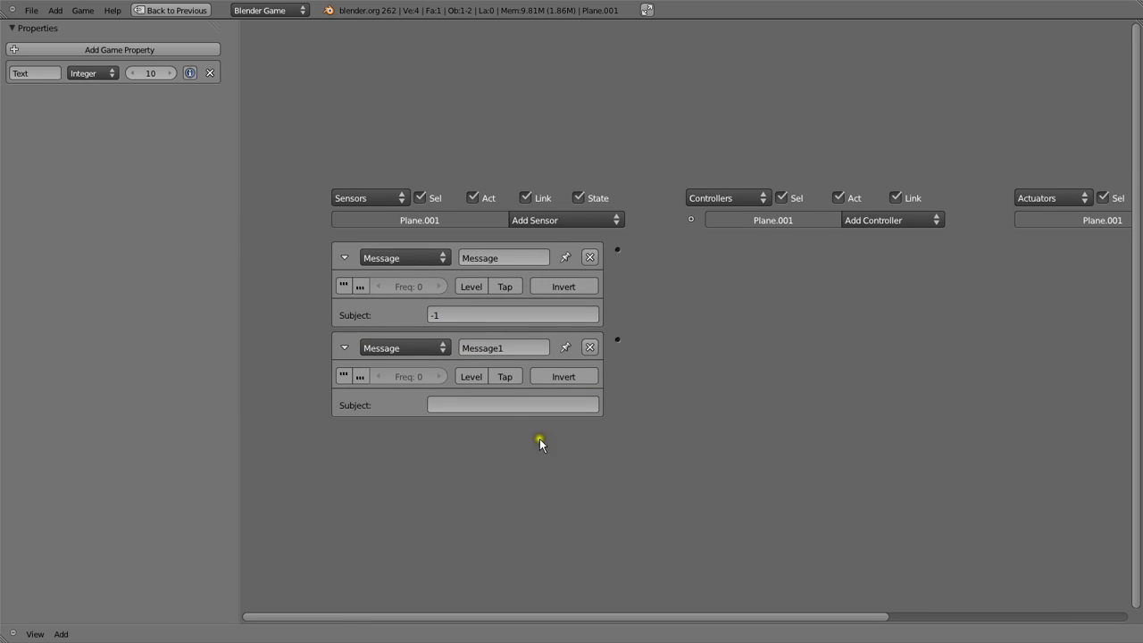
{"action": "left_click", "coordinate": [490, 398]}
{"action": "type", "text": "reload"}
{"action": "key", "text": "Return"}
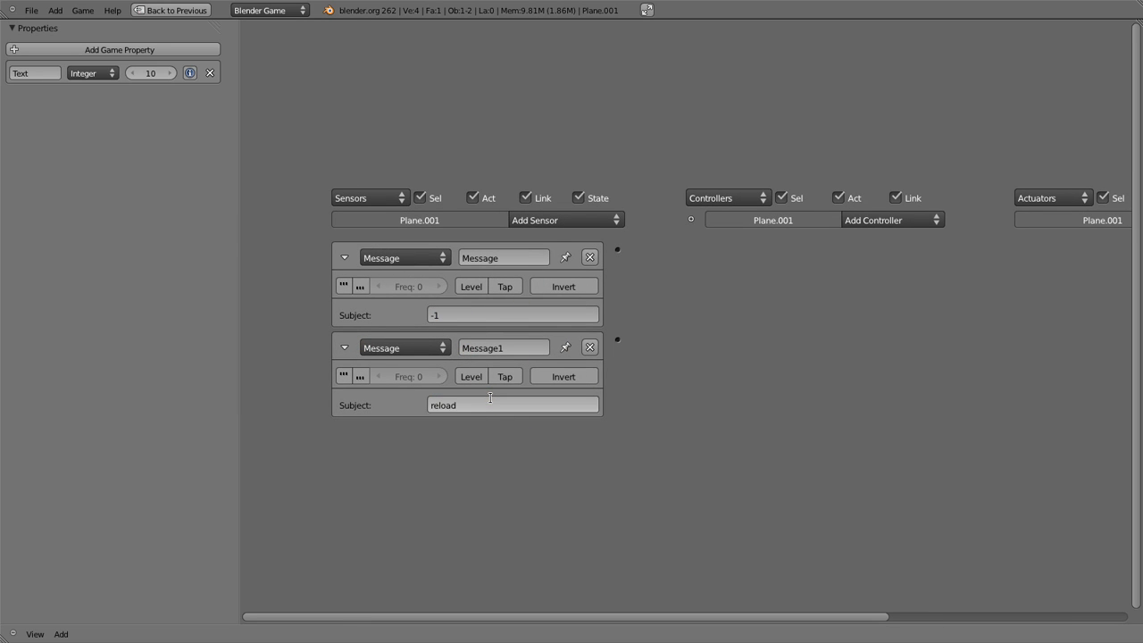
{"action": "left_click", "coordinate": [349, 255]}
{"action": "left_click", "coordinate": [351, 289]}
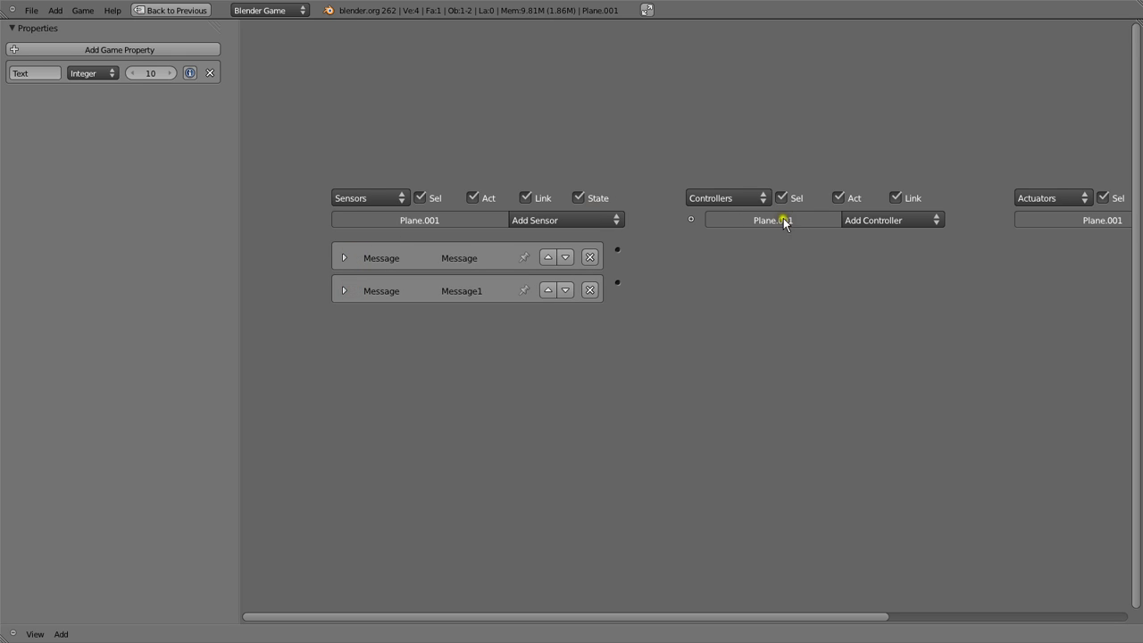
Add two And controllers to the text plane and link each Message sensor to its own controller.
{"action": "left_click", "coordinate": [859, 220]}
{"action": "left_click", "coordinate": [847, 237]}
{"action": "left_click", "coordinate": [859, 220]}
{"action": "left_click", "coordinate": [847, 236]}
{"action": "left_click", "coordinate": [717, 258]}
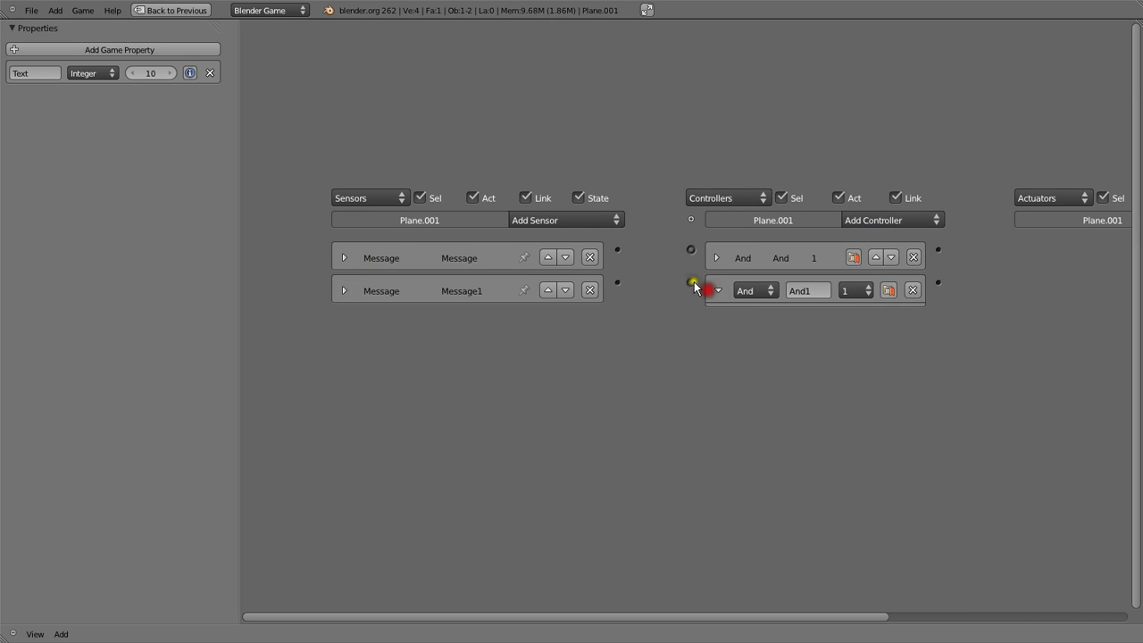
{"action": "left_click", "coordinate": [717, 291]}
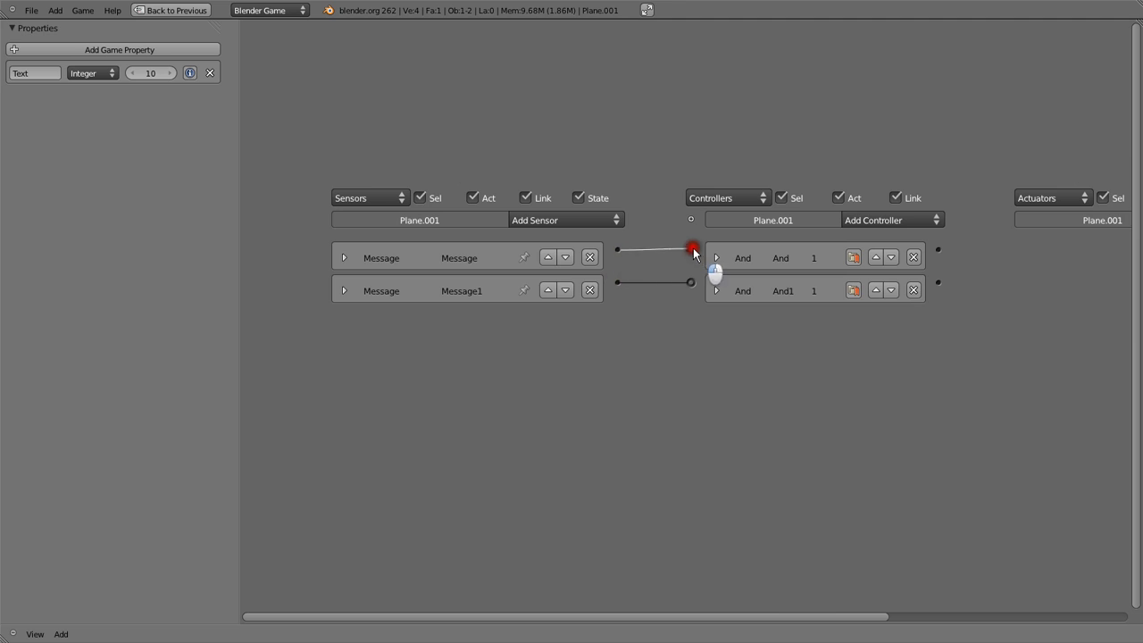
{"action": "left_click_drag", "start_coordinate": [693, 253], "coordinate": [691, 250]}
Add two Property actuators to the text plane.
{"action": "scroll", "coordinate": [625, 286], "scroll_direction": "down", "scroll_amount": 4, "text": "ctrl"}
{"action": "left_click", "coordinate": [1084, 219]}
{"action": "left_click", "coordinate": [1062, 403]}
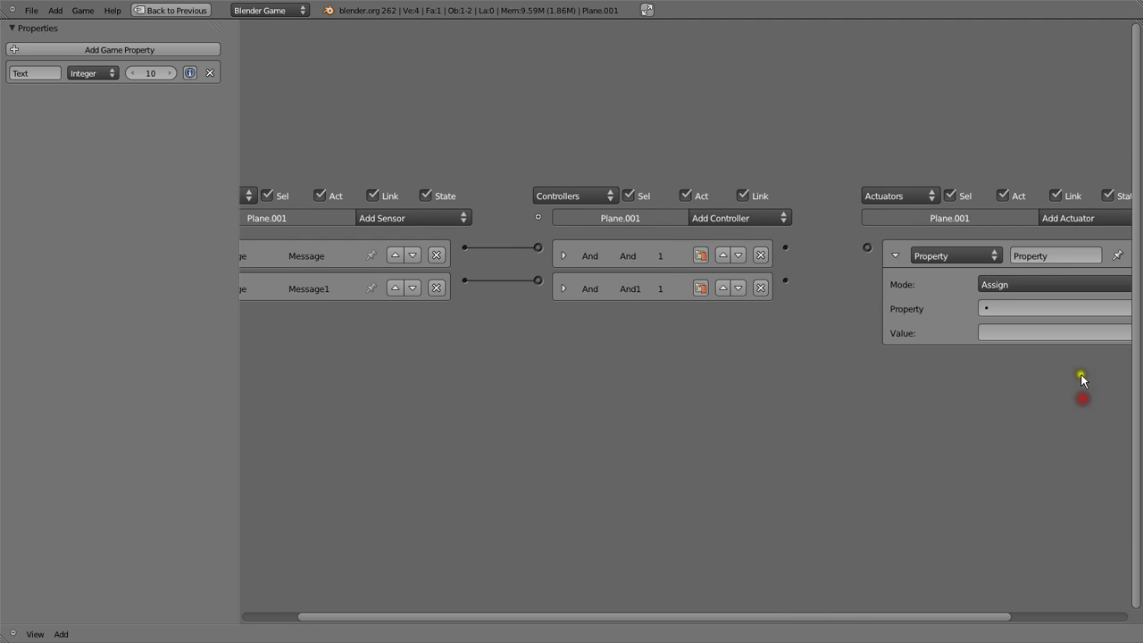
{"action": "left_click", "coordinate": [1076, 220]}
{"action": "left_click", "coordinate": [1066, 403]}
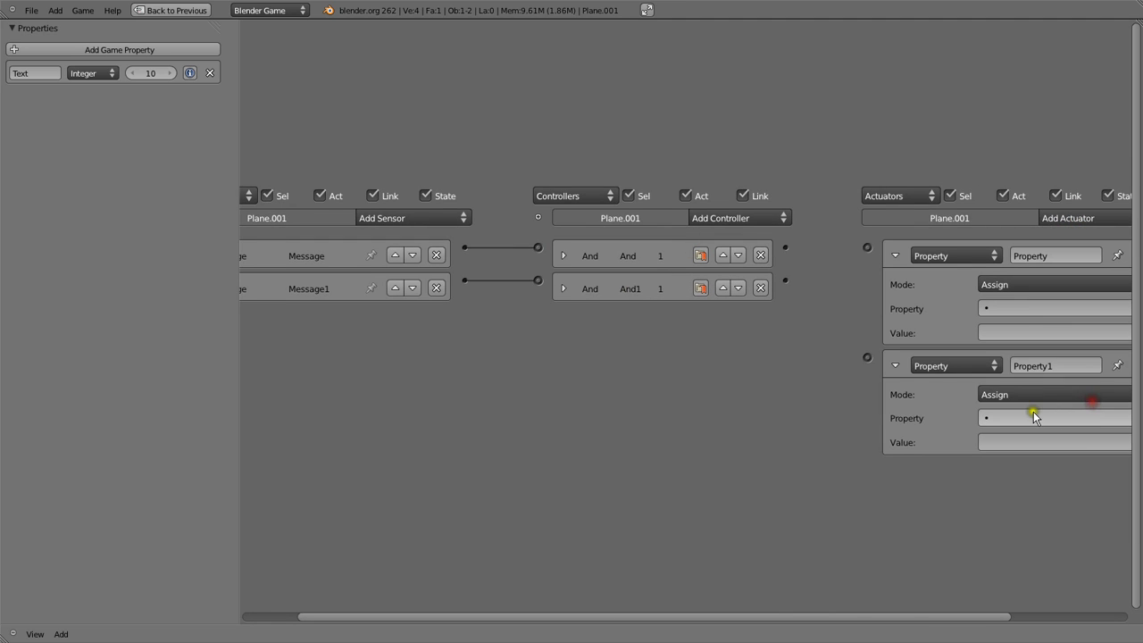
Configure the second Property actuator in Assign mode for the Text property, enter its reload value and link it to the second And controller.
{"action": "left_click", "coordinate": [1021, 394]}
{"action": "left_click", "coordinate": [1002, 420]}
{"action": "left_click", "coordinate": [999, 440]}
{"action": "left_click", "coordinate": [998, 438]}
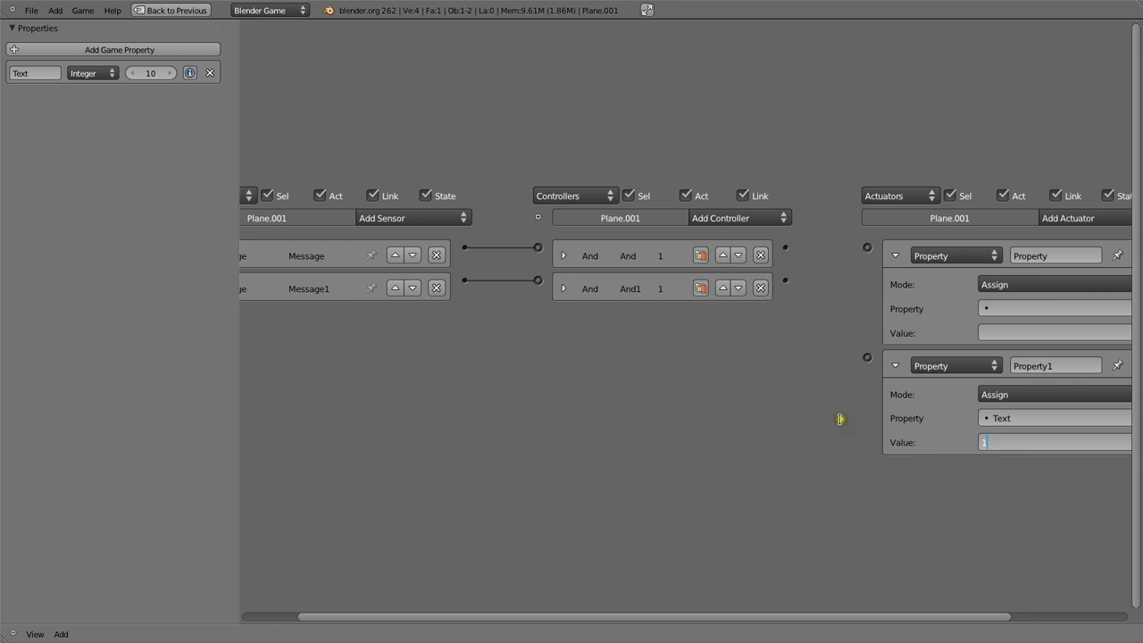
{"action": "left_click", "coordinate": [894, 365]}
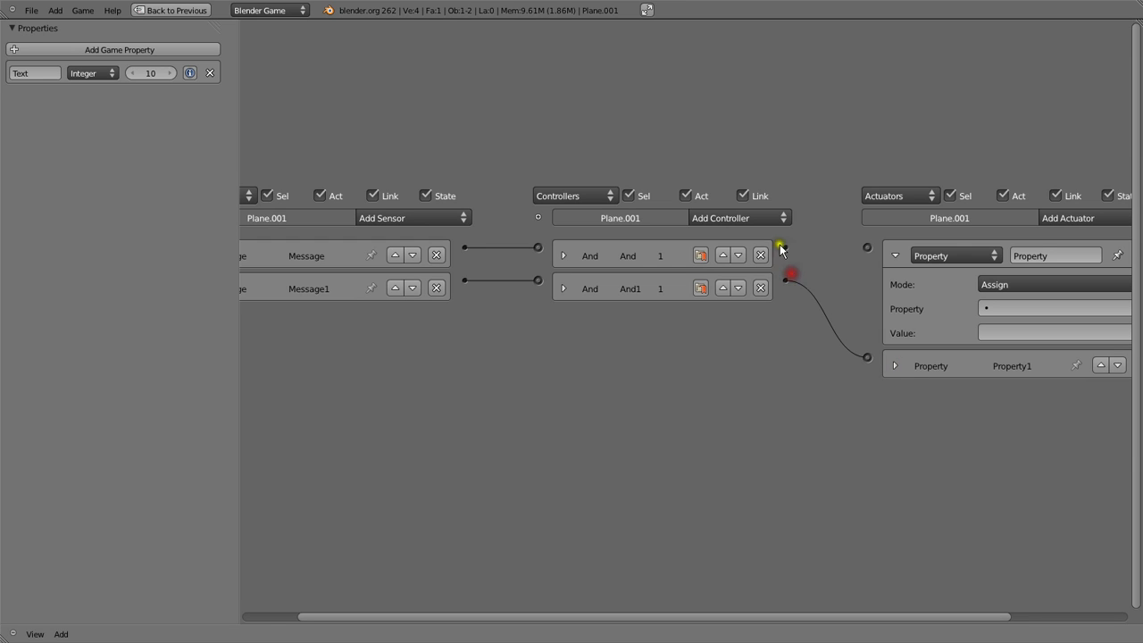
Link the first And controller to the first Property actuator and set it to add -1 to the Text property.
{"action": "left_click_drag", "start_coordinate": [881, 254], "coordinate": [794, 254]}
{"action": "middle_click_drag", "start_coordinate": [972, 380], "coordinate": [911, 306]}
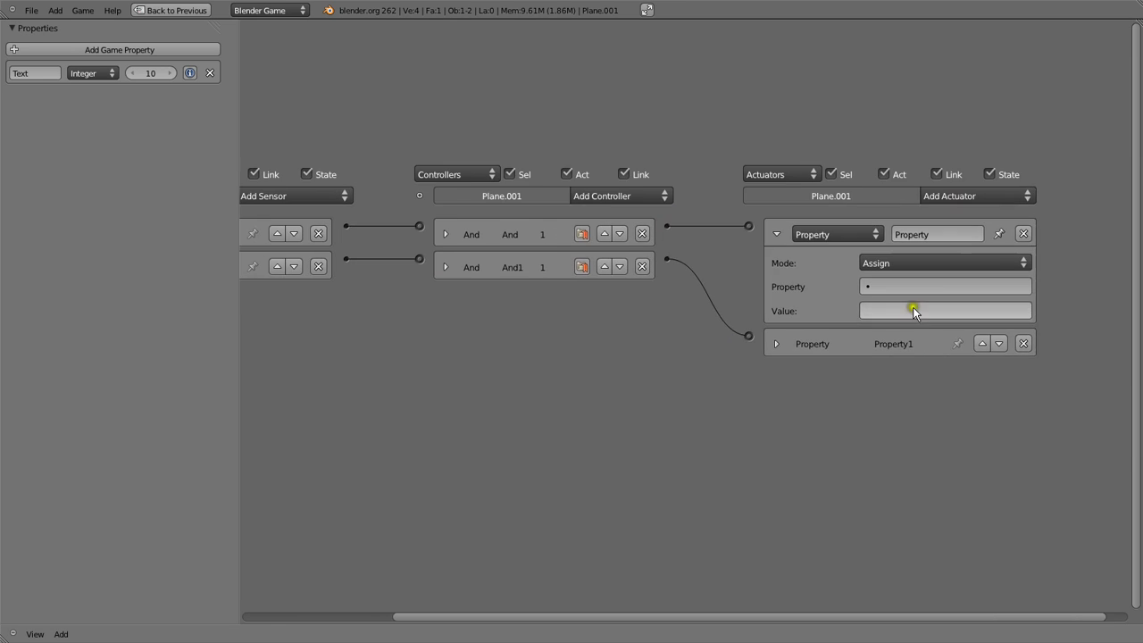
{"action": "left_click", "coordinate": [913, 287]}
{"action": "left_click", "coordinate": [898, 308]}
{"action": "left_click", "coordinate": [898, 310]}
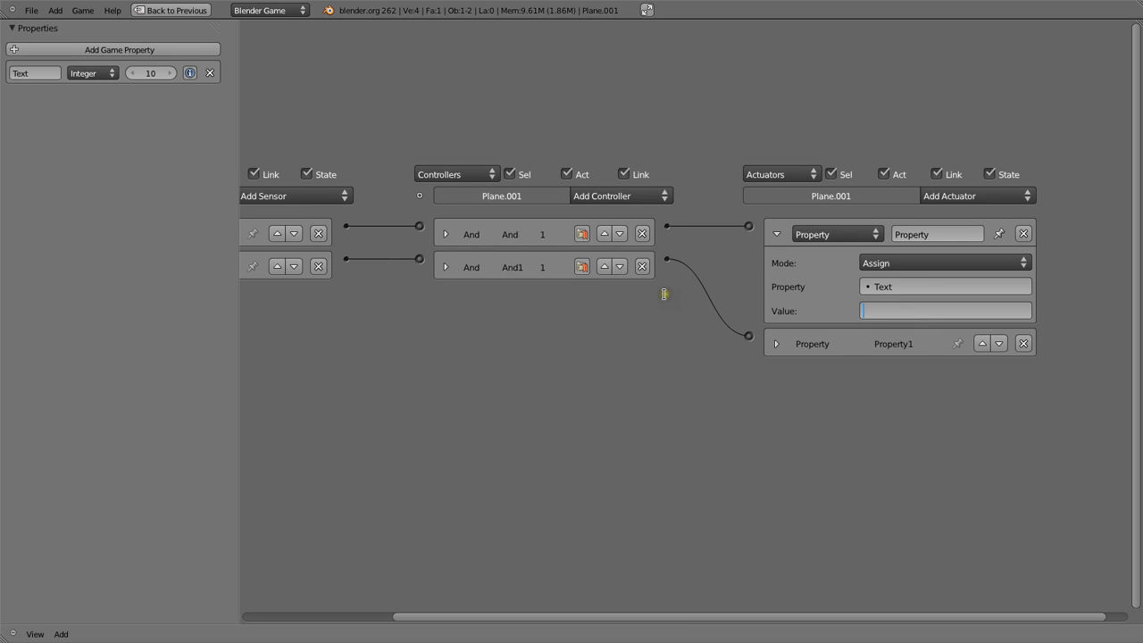
{"action": "left_click", "coordinate": [867, 260]}
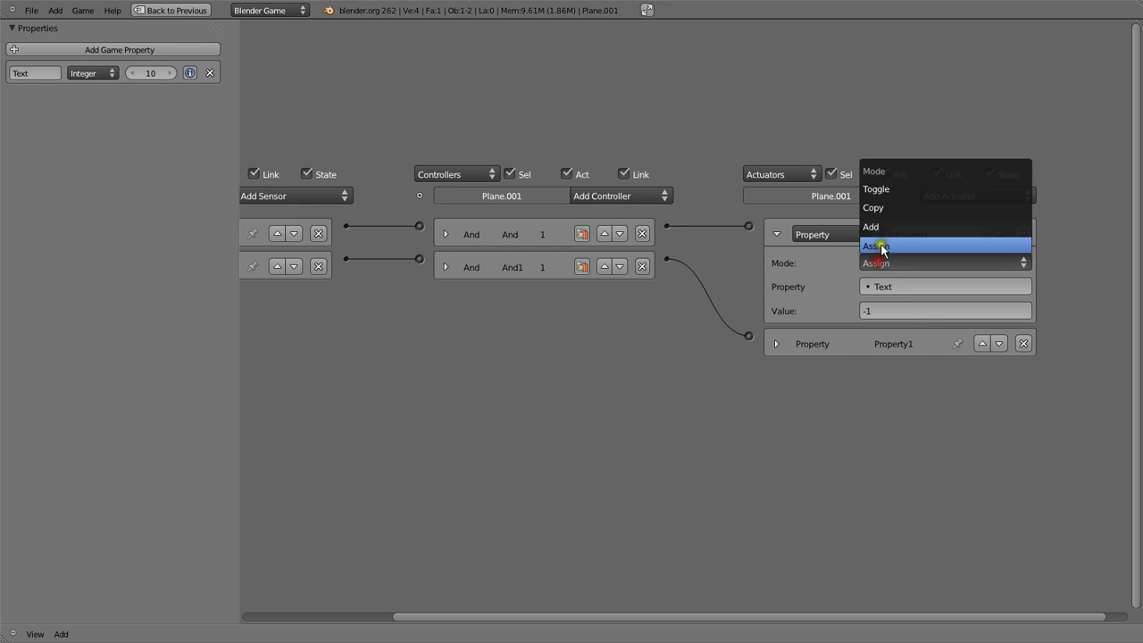
{"action": "left_click", "coordinate": [875, 228]}
{"action": "left_click", "coordinate": [771, 232]}
Return to the main scene, maximize the 3D view and save the file.
{"action": "key", "text": "shift+space"}
{"action": "left_click", "coordinate": [339, 9]}
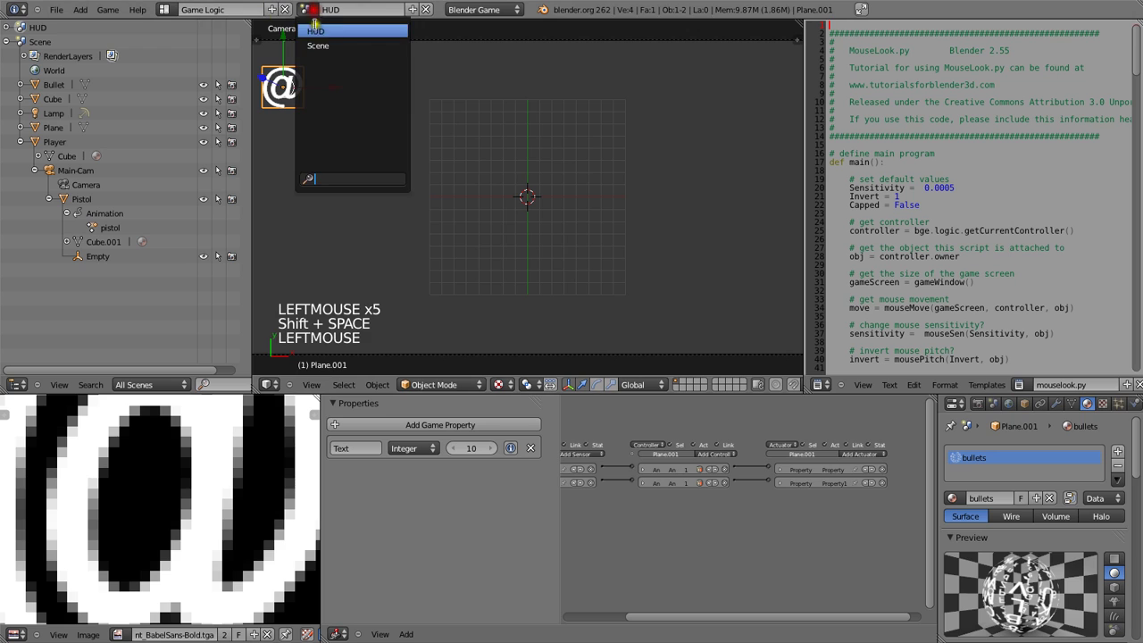
{"action": "left_click", "coordinate": [339, 44]}
{"action": "key", "text": "shift+space"}
{"action": "key", "text": "ctrl+w"}
{"action": "left_click", "coordinate": [424, 86]}
Test-run the game with several shots to check the bullet counter, and save the file again.
{"action": "key", "text": "p"}
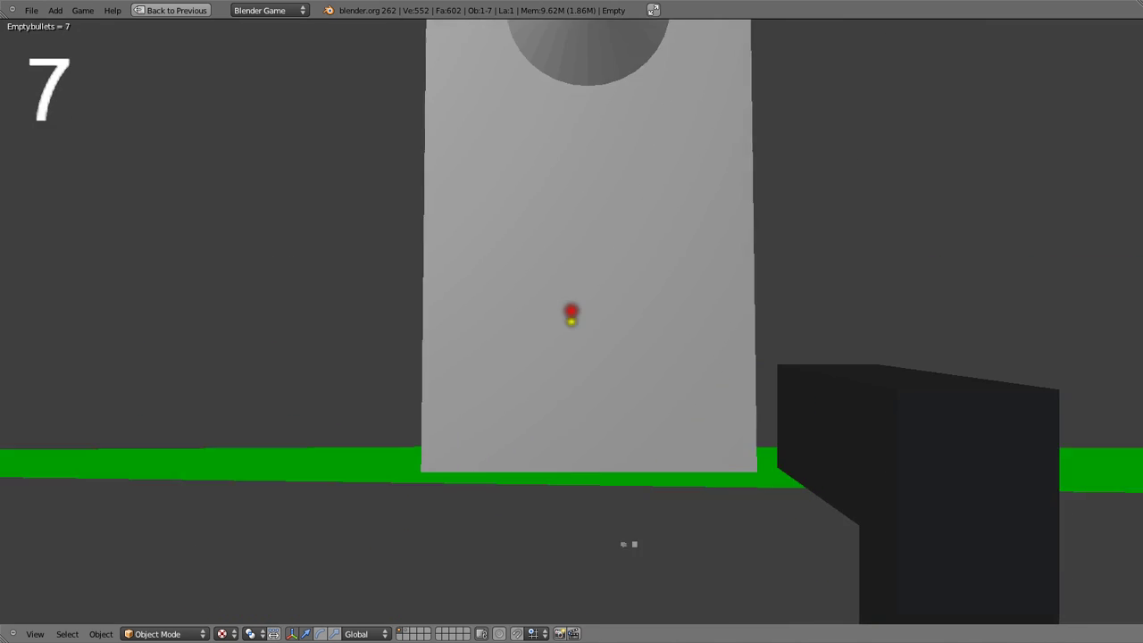
{"action": "key", "text": "Escape"}
{"action": "key", "text": "ctrl+w"}
{"action": "middle_click_drag", "start_coordinate": [592, 357], "coordinate": [660, 414]}
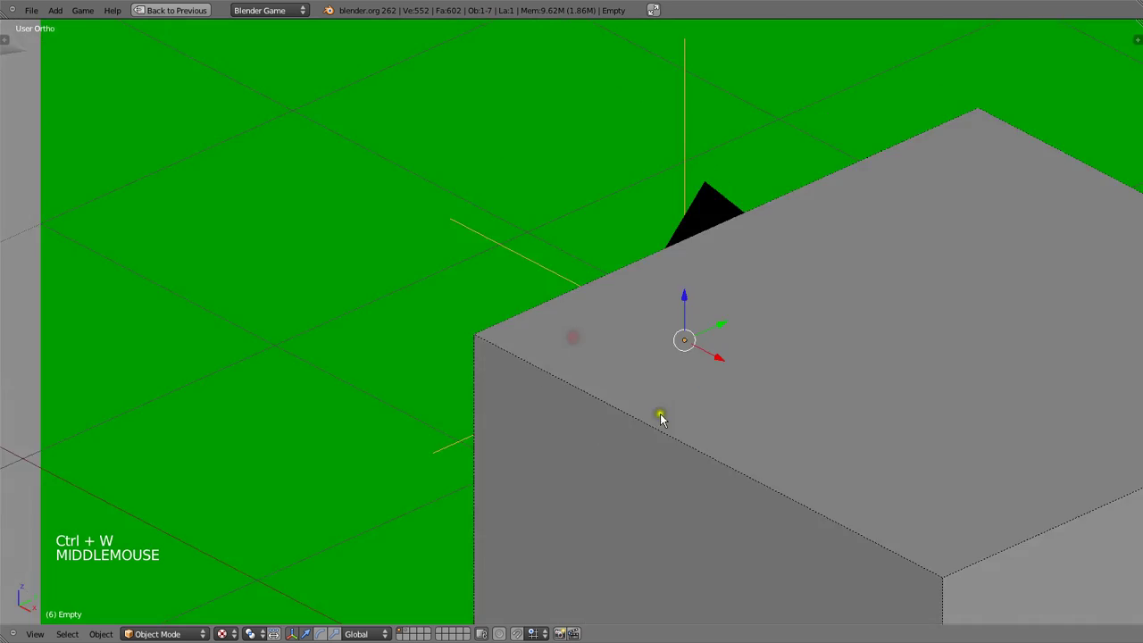
Leave the main scene, switch to the HUD scene and frame its font-textured plane.
{"action": "scroll", "coordinate": [794, 467], "scroll_direction": "down", "scroll_amount": 5}
{"action": "middle_click_drag", "start_coordinate": [793, 467], "coordinate": [517, 403]}
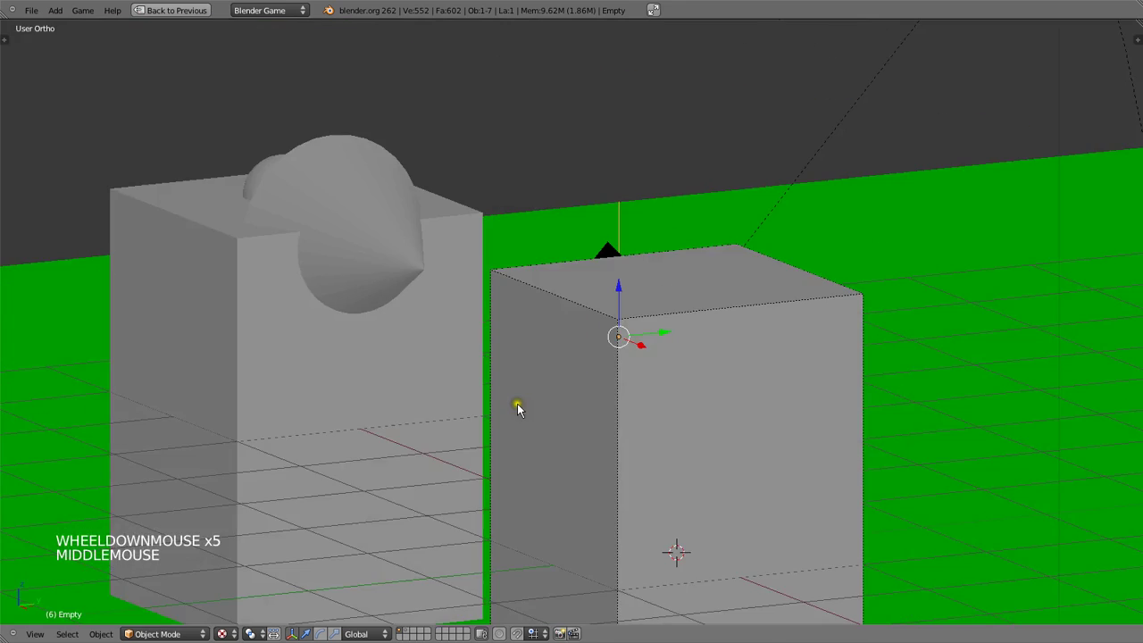
{"action": "key", "text": "shift+space"}
{"action": "left_click", "coordinate": [305, 9]}
{"action": "left_click", "coordinate": [314, 34]}
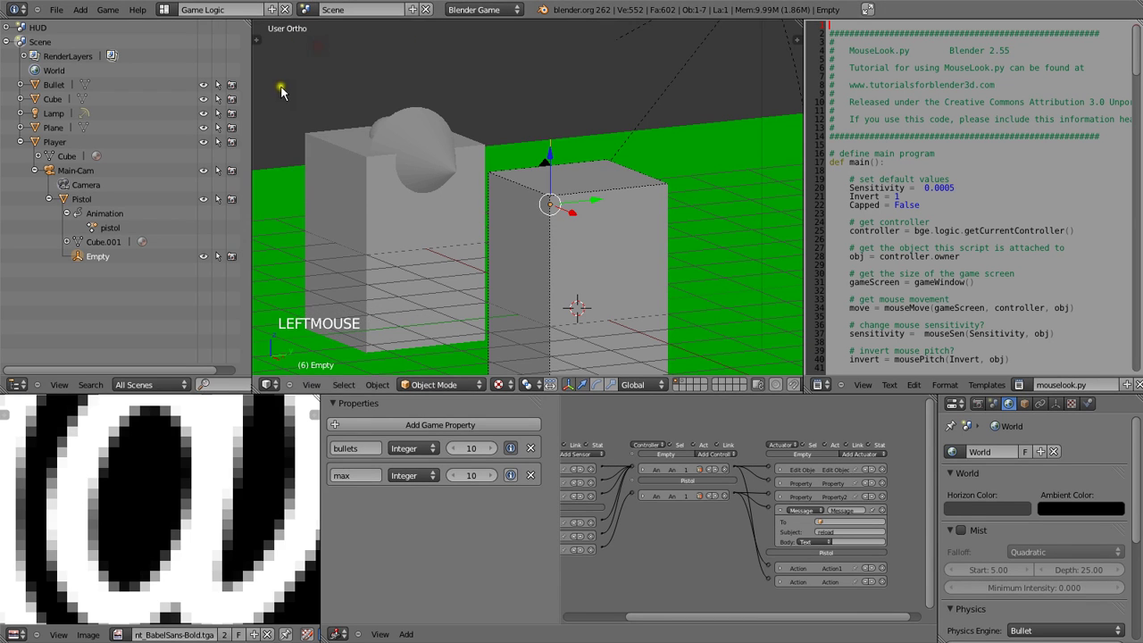
{"action": "left_click", "coordinate": [306, 9]}
{"action": "left_click", "coordinate": [306, 30]}
{"action": "key", "text": "KP_Decimal"}
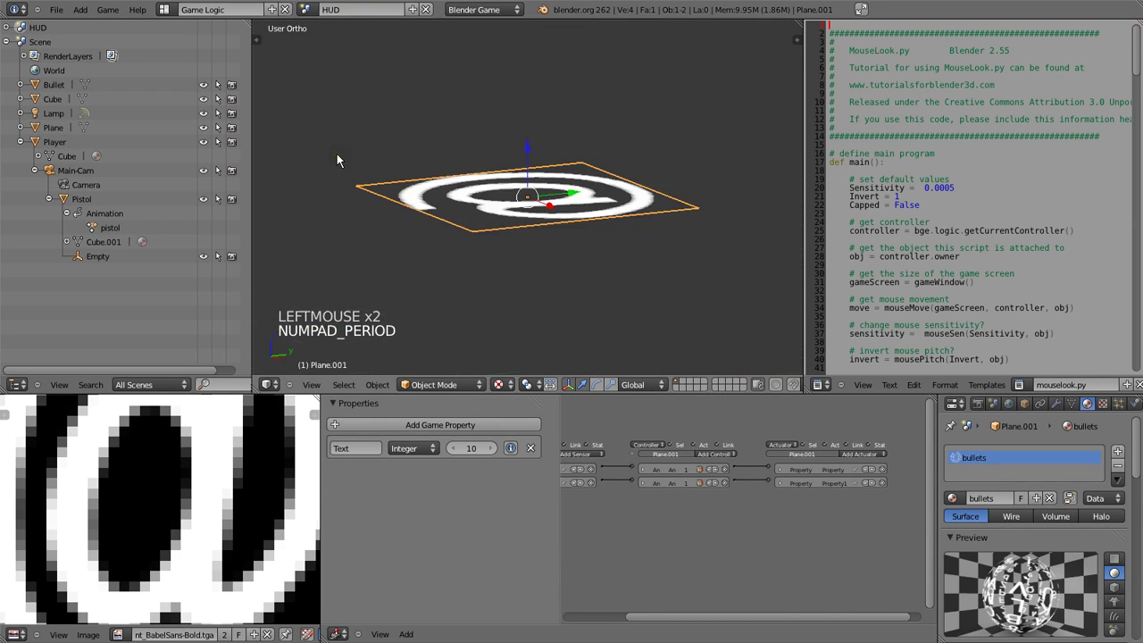
In camera view, move the counter plane along X and place a duplicate 16 units back at the original spot.
{"action": "scroll", "coordinate": [536, 250], "scroll_direction": "down", "scroll_amount": 4}
{"action": "middle_click_drag", "start_coordinate": [581, 268], "coordinate": [633, 286]}
{"action": "scroll", "coordinate": [634, 286], "scroll_direction": "down", "scroll_amount": 1}
{"action": "key", "text": "KP_0"}
{"action": "key", "text": "shift+space"}
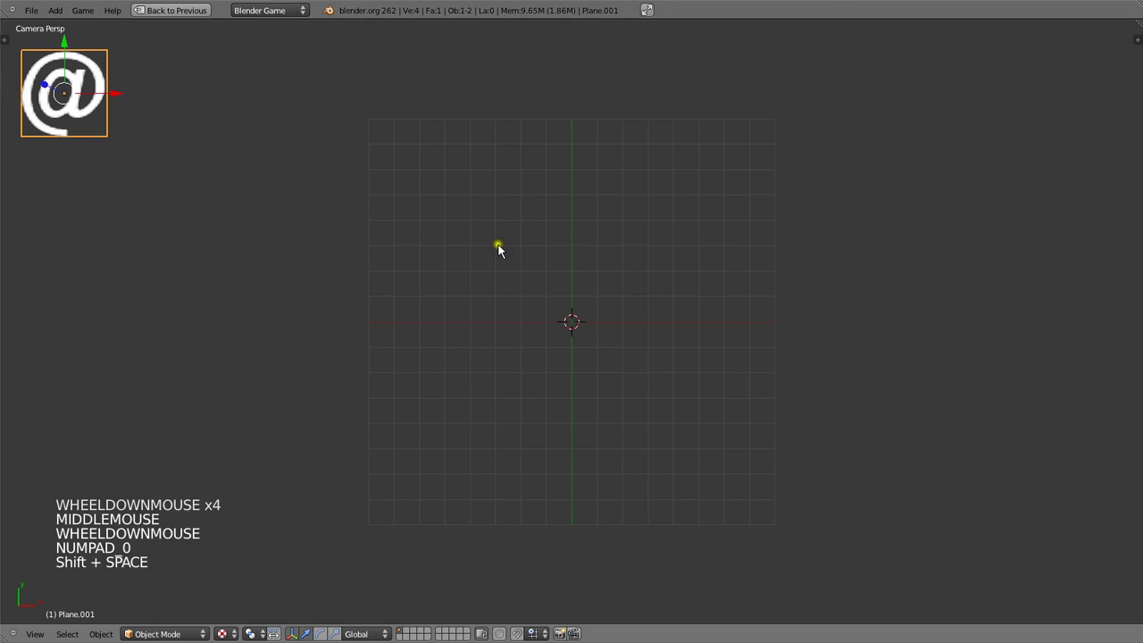
{"action": "scroll", "coordinate": [223, 235], "scroll_direction": "down", "scroll_amount": 1}
{"action": "scroll", "coordinate": [151, 139], "scroll_direction": "up", "scroll_amount": 1}
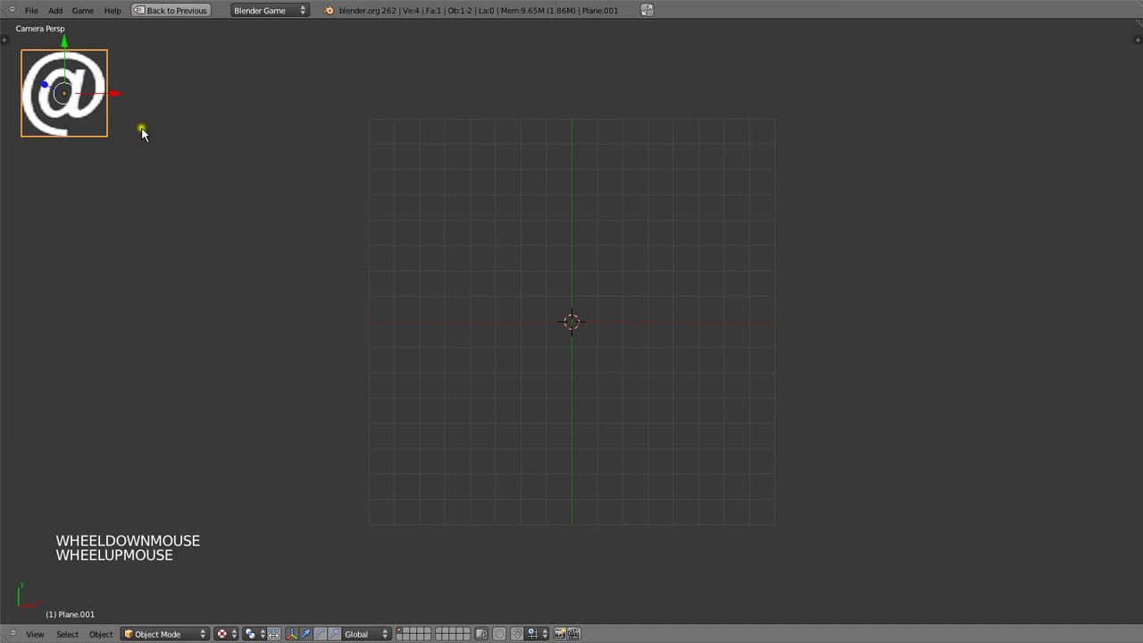
{"action": "left_click_drag", "start_coordinate": [121, 103], "coordinate": [521, 105]}
{"action": "key", "text": "shift+d"}
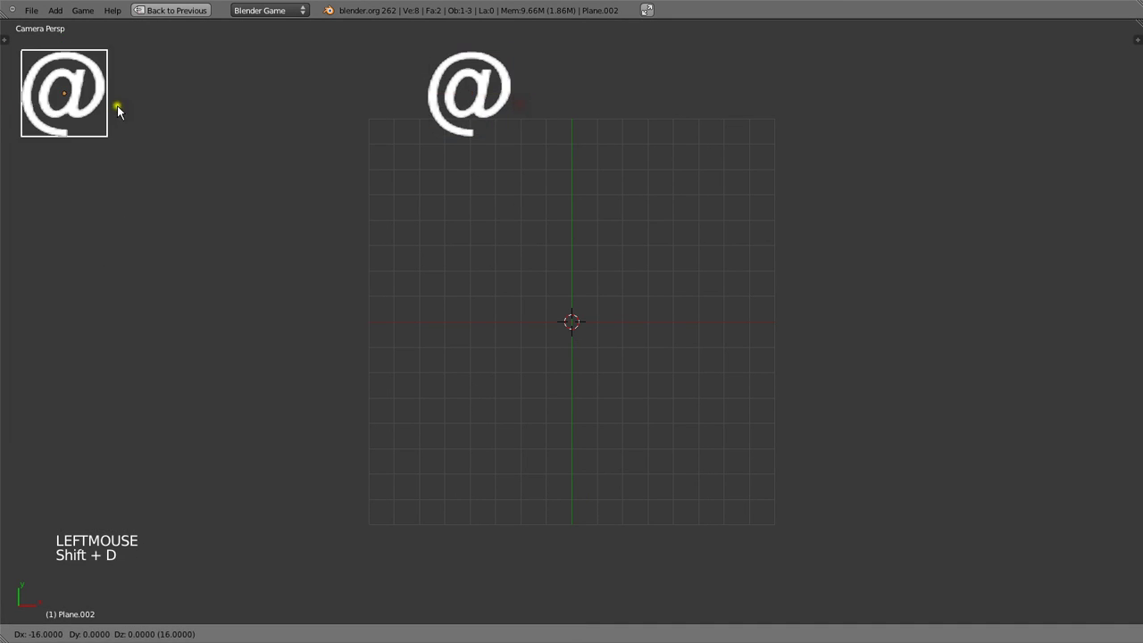
{"action": "left_click", "coordinate": [110, 106]}
{"action": "left_click", "coordinate": [110, 105], "text": "ctrl"}
Change the type of the duplicate plane's Text game property to String.
{"action": "key", "text": "shift+space"}
{"action": "left_click", "coordinate": [371, 448]}
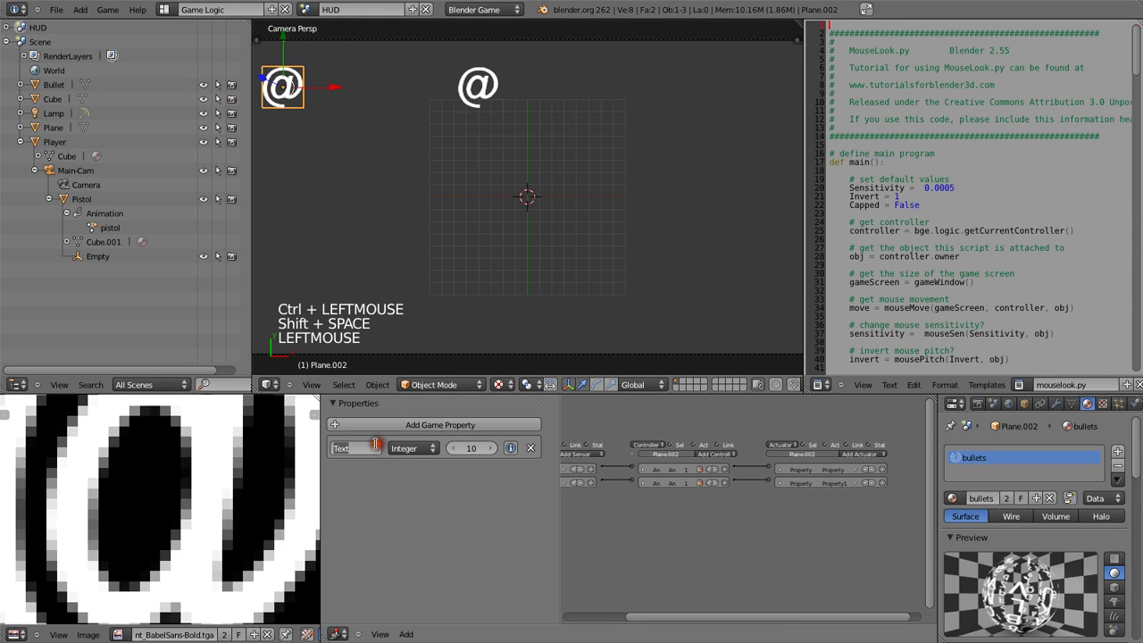
{"action": "left_click", "coordinate": [395, 448]}
{"action": "left_click", "coordinate": [403, 448]}
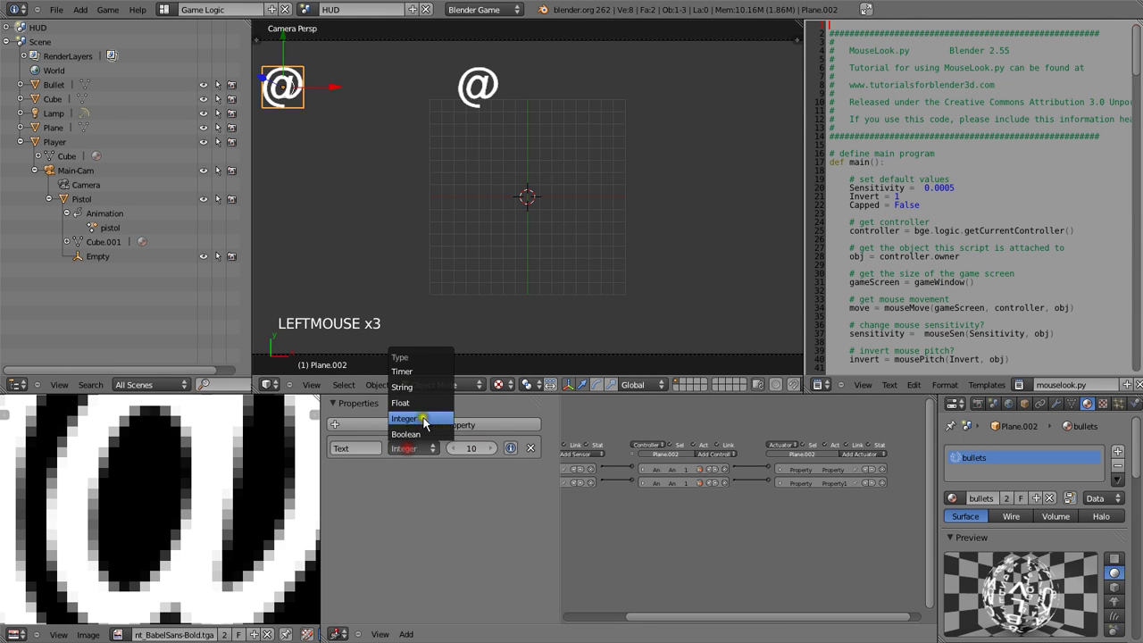
{"action": "left_click", "coordinate": [404, 387]}
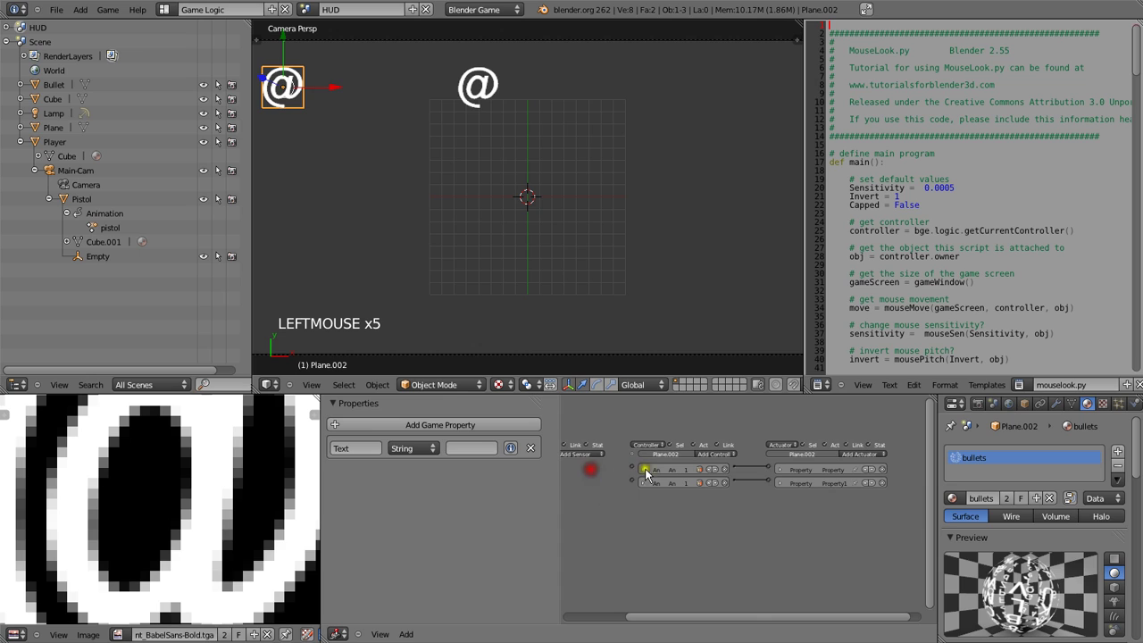
Delete the duplicate plane's copied sensors, controllers and actuators, and save the file.
{"action": "left_click", "coordinate": [723, 471]}
{"action": "left_click", "coordinate": [725, 472]}
{"action": "left_click", "coordinate": [882, 470]}
{"action": "left_click", "coordinate": [882, 469]}
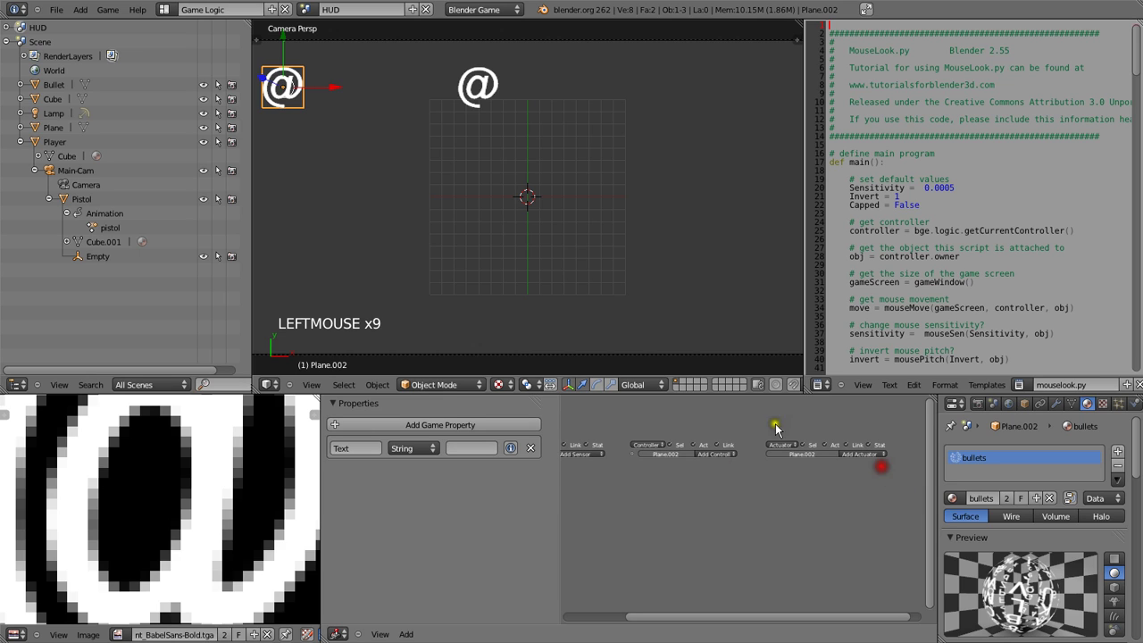
{"action": "key", "text": "ctrl+w"}
Set the duplicate's Text property value to "Bullets:" and briefly test-run the HUD scene.
{"action": "left_click", "coordinate": [471, 448]}
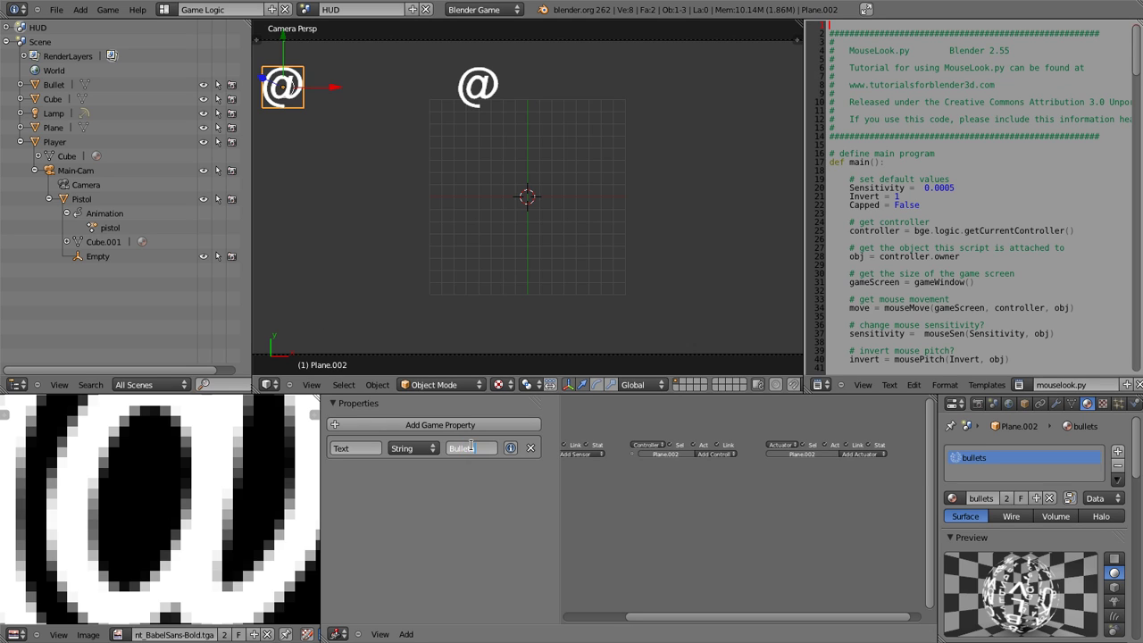
{"action": "left_click", "coordinate": [491, 449]}
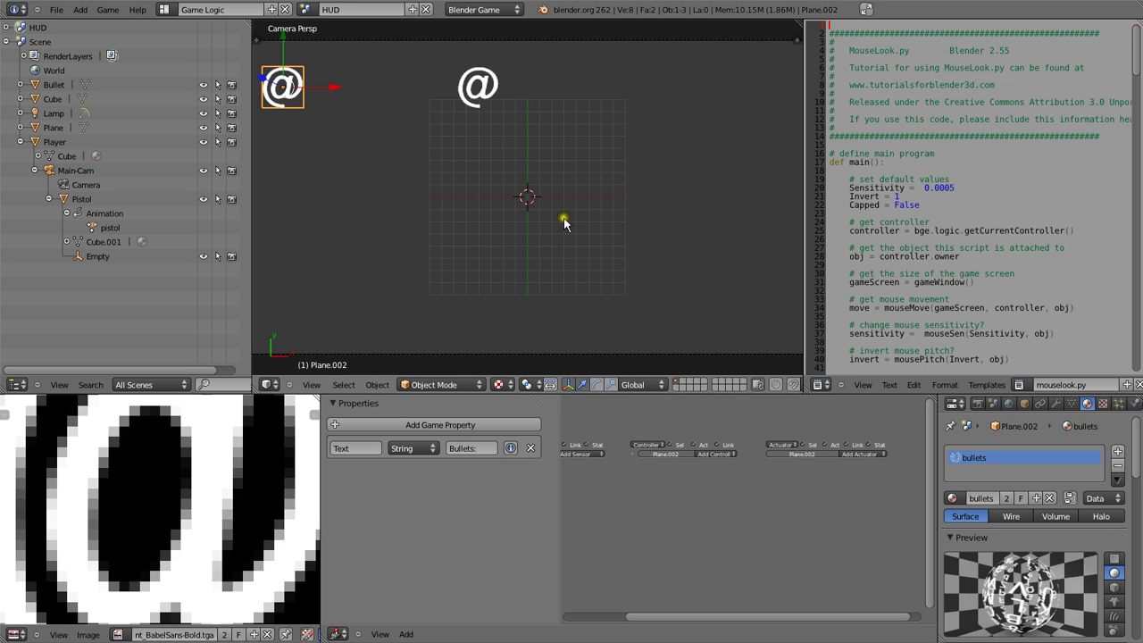
{"action": "key", "text": "p"}
{"action": "key", "text": "Escape"}
Move the bullet number plane closer to the "Bullets:" label and test-run the HUD to check the spacing.
{"action": "right_click", "coordinate": [490, 107]}
{"action": "key", "text": "g"}
{"action": "key", "text": "g"}
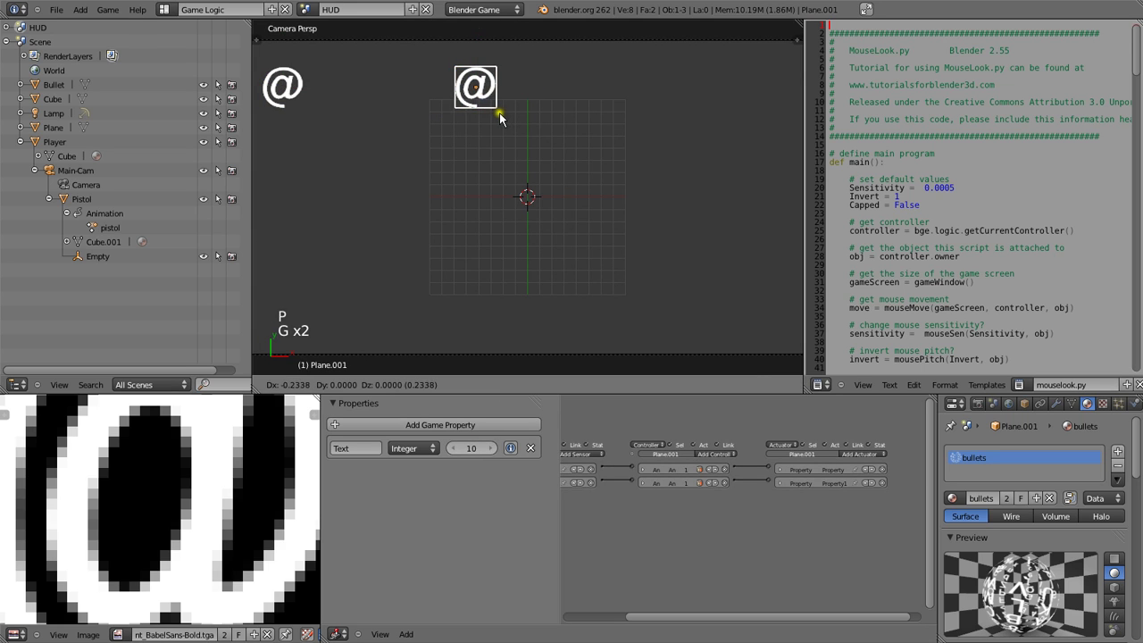
{"action": "left_click", "coordinate": [443, 112], "text": "ctrl"}
{"action": "key", "text": "p"}
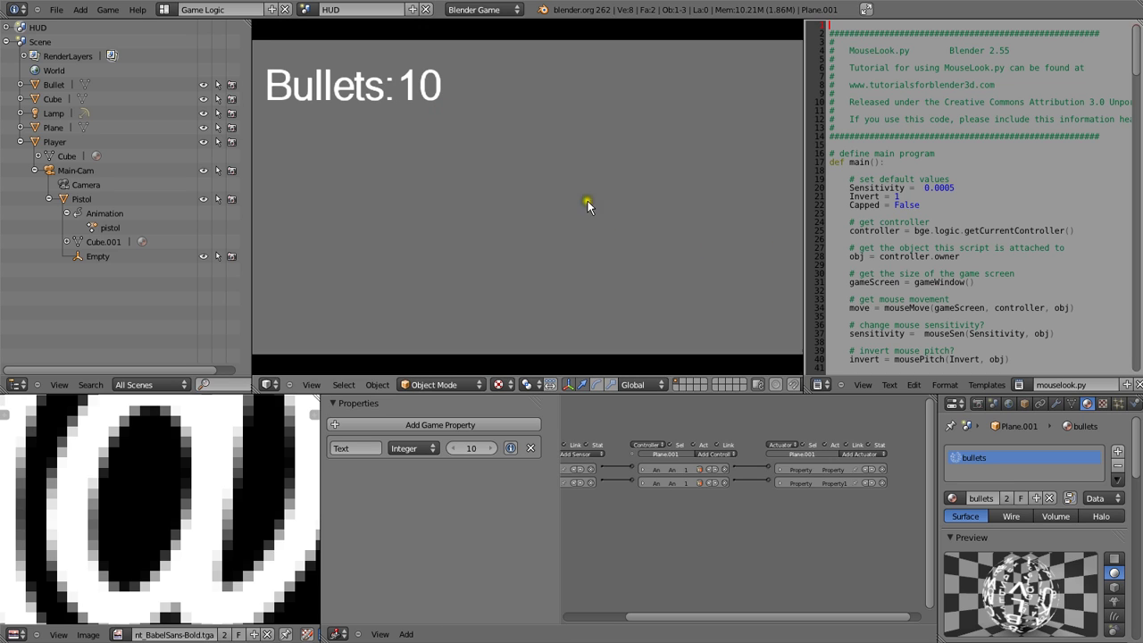
{"action": "key", "text": "Escape"}
Select both the label and number planes and place a duplicate pair near the camera frame's opposite upper corner.
{"action": "right_click", "coordinate": [298, 101], "text": "shift"}
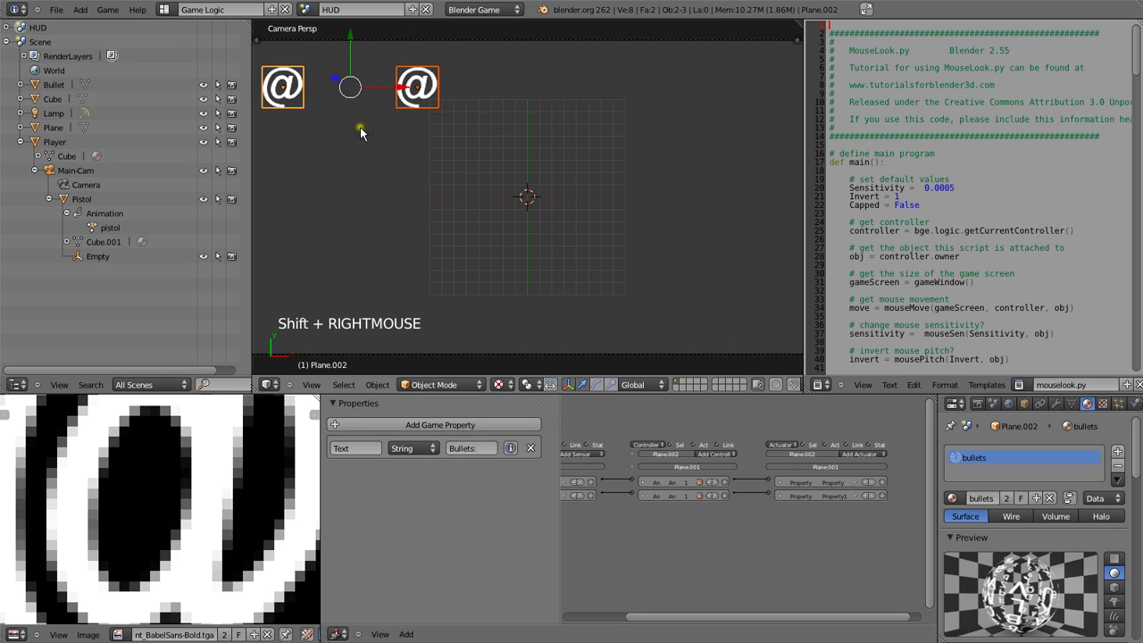
{"action": "key", "text": "shift+d"}
{"action": "left_click", "coordinate": [703, 135], "text": "ctrl"}
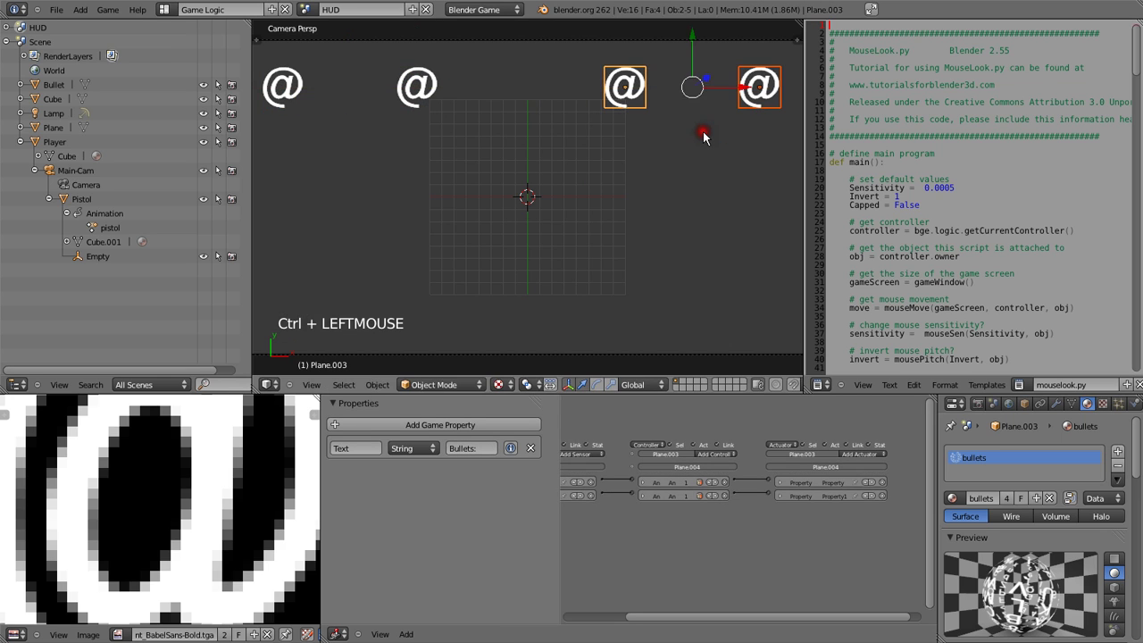
Snap the 3D cursor to the duplicated pair, add a plane there and test-run the HUD scene.
{"action": "key", "text": "shift+s"}
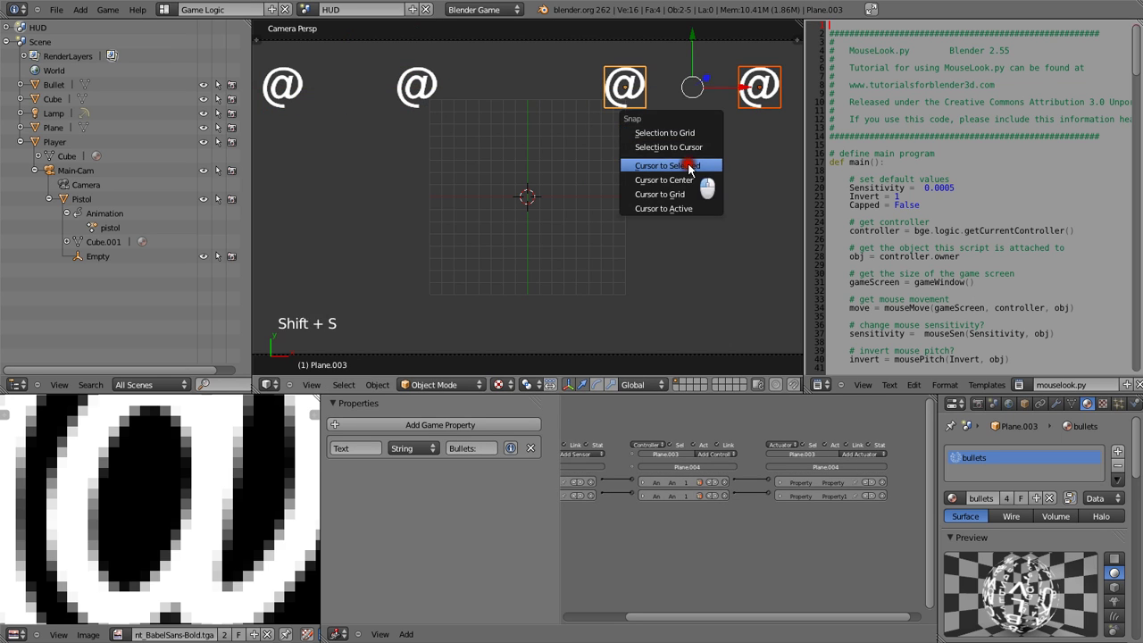
{"action": "left_click", "coordinate": [694, 160]}
{"action": "key", "text": "shift+a"}
{"action": "left_click", "coordinate": [728, 164]}
{"action": "key", "text": "p"}
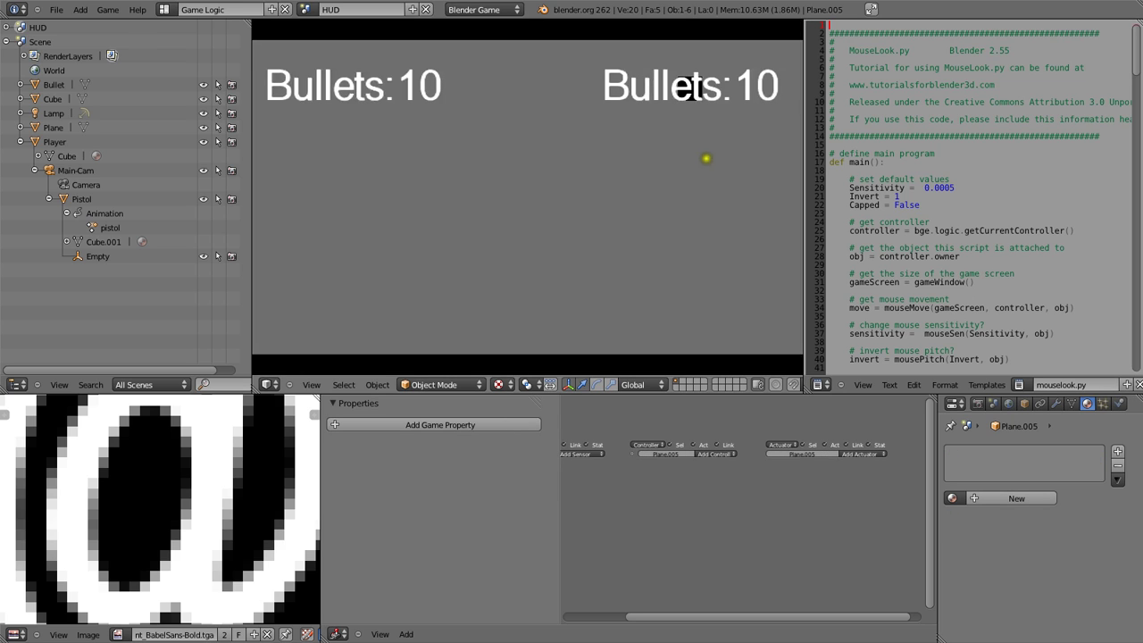
{"action": "key", "text": "Escape"}
Set the Text property of the duplicated label plane to "Lives:".
{"action": "right_click", "coordinate": [625, 87]}
{"action": "left_click", "coordinate": [465, 450]}
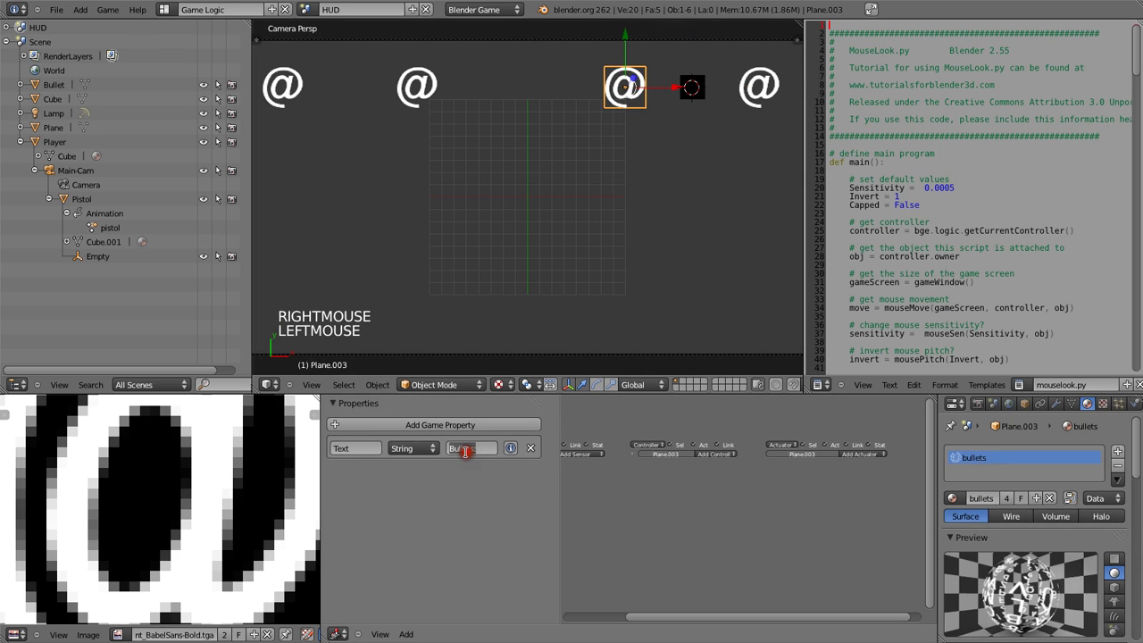
{"action": "type", "text": "Lo"}
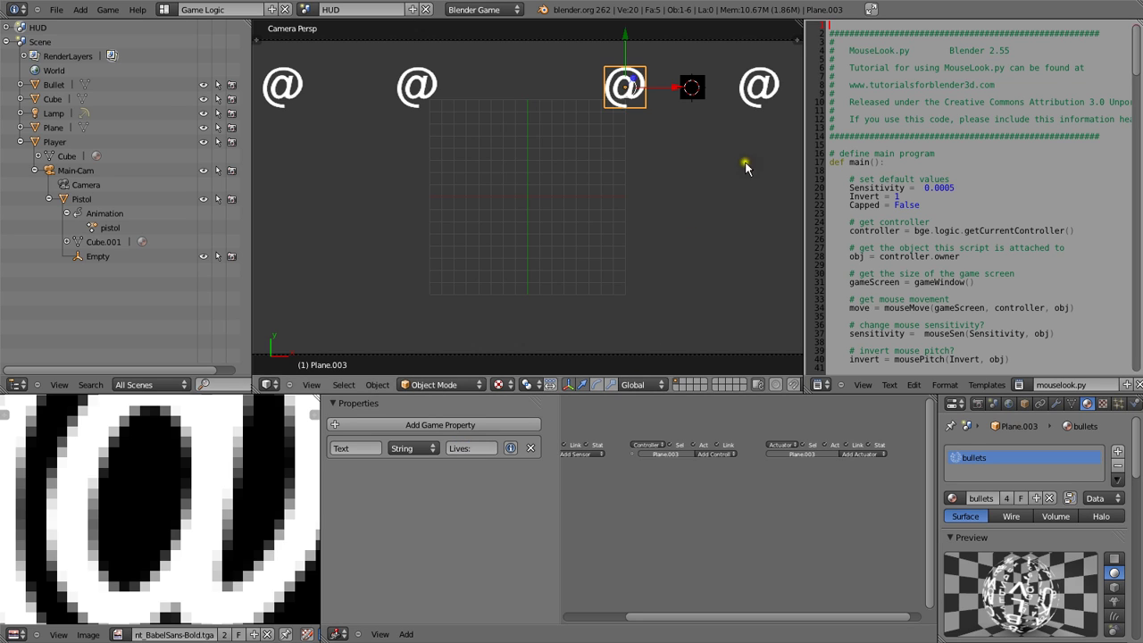
Set the duplicated number plane's integer Text property to 100.
{"action": "right_click", "coordinate": [753, 105]}
{"action": "left_click", "coordinate": [491, 448]}
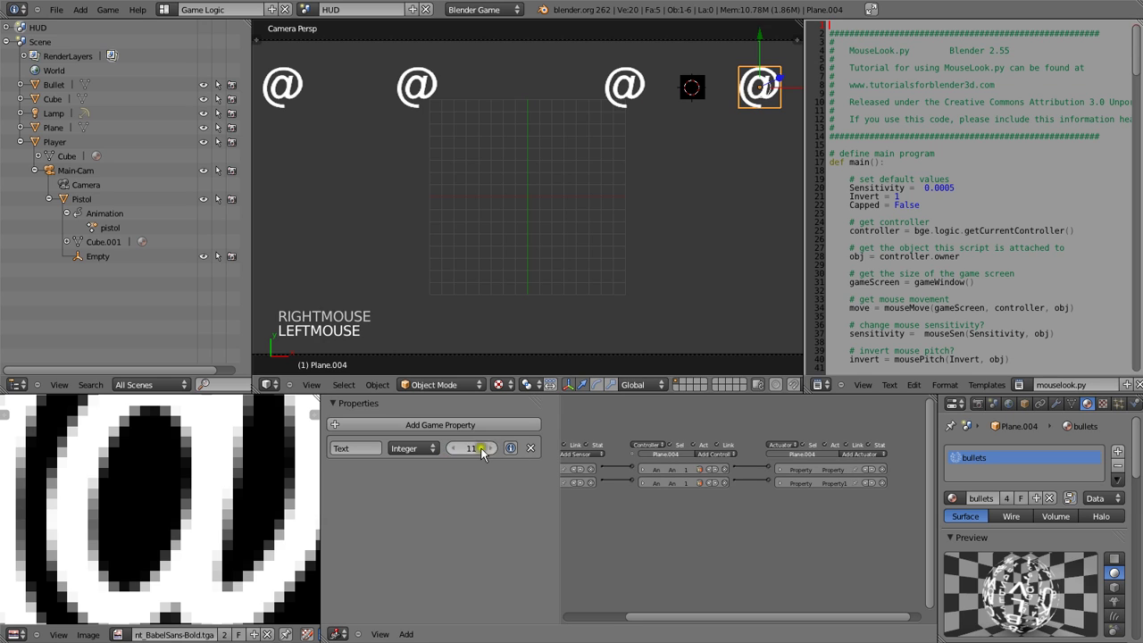
{"action": "double_click", "coordinate": [480, 450]}
{"action": "type", "text": "100"}
{"action": "key", "text": "Return"}
Change the subject of the lives number plane's first Message sensor to -5.
{"action": "middle_click_drag", "start_coordinate": [506, 500], "coordinate": [714, 506]}
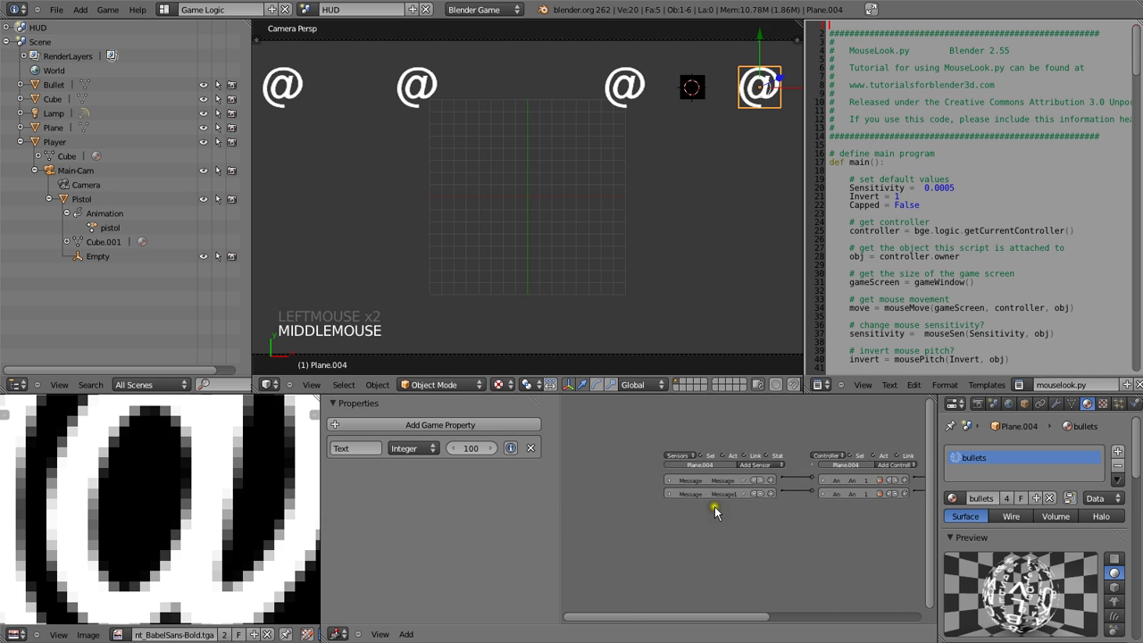
{"action": "scroll", "coordinate": [714, 505], "scroll_direction": "up", "scroll_amount": 5}
{"action": "left_click", "coordinate": [635, 468]}
{"action": "left_click", "coordinate": [716, 503]}
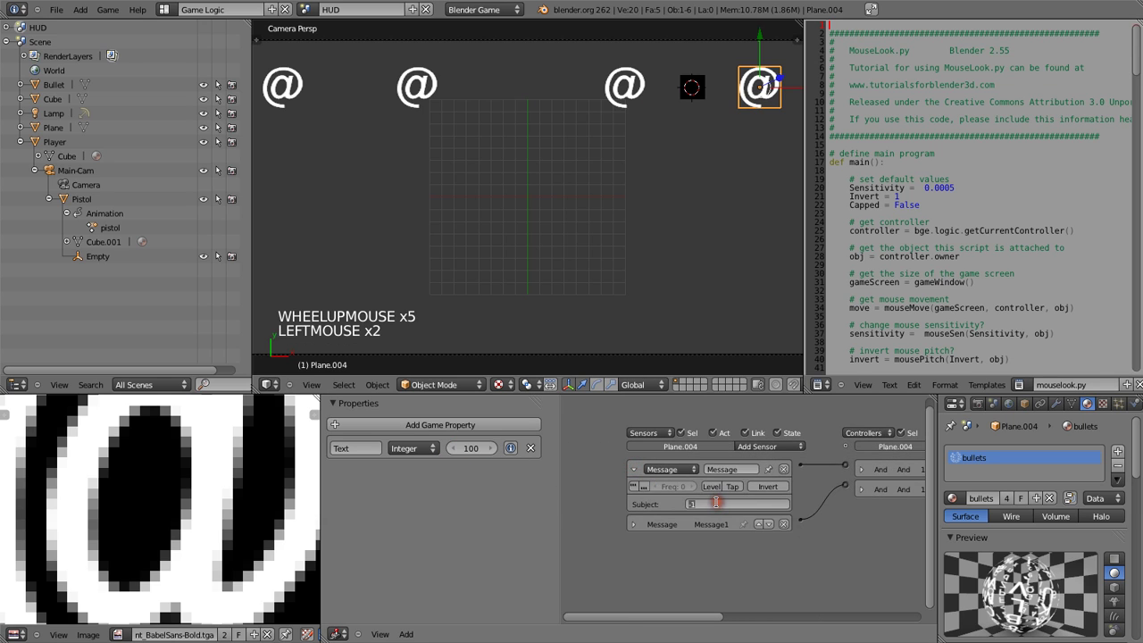
{"action": "left_click", "coordinate": [661, 473]}
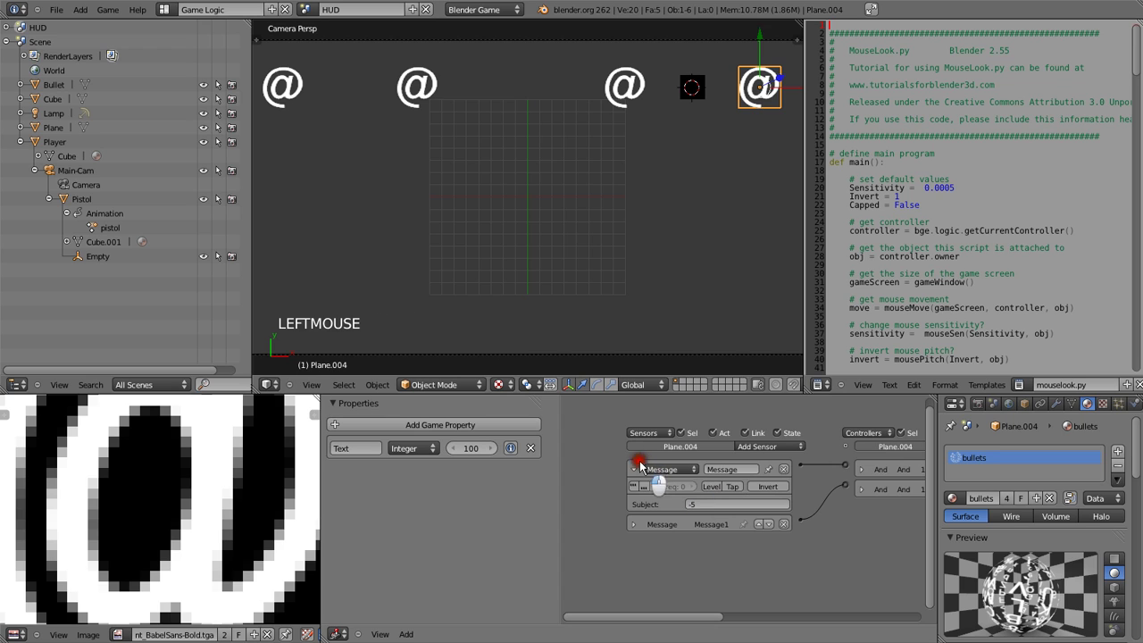
{"action": "left_click", "coordinate": [634, 469]}
Edit the amount that the first Property actuator adds to the Text property.
{"action": "middle_click_drag", "start_coordinate": [740, 490], "coordinate": [731, 484]}
{"action": "left_click", "coordinate": [728, 479]}
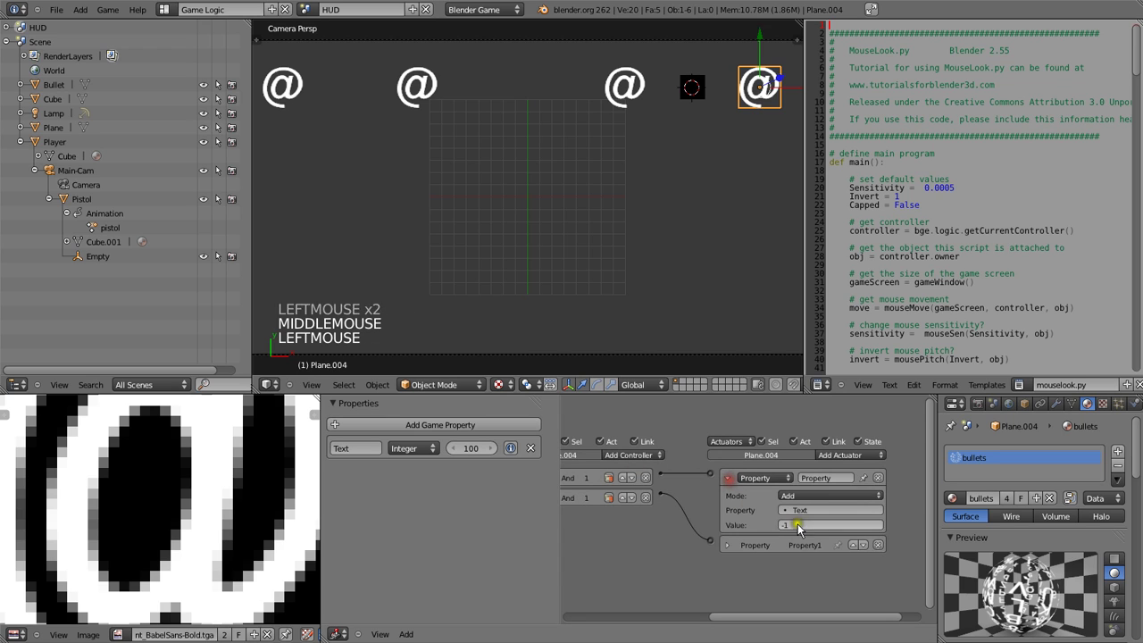
{"action": "left_click", "coordinate": [785, 525]}
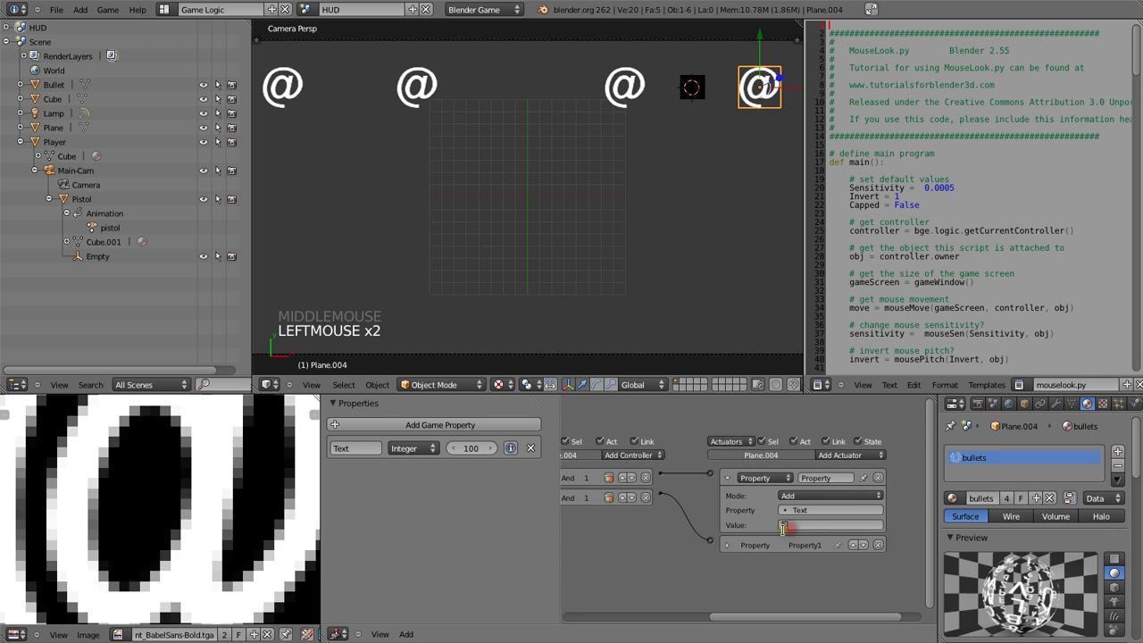
{"action": "left_click", "coordinate": [728, 480]}
Delete the lives number plane's second Message sensor, And controller and Property actuator, and save the file.
{"action": "middle_click_drag", "start_coordinate": [663, 506], "coordinate": [699, 503]}
{"action": "left_click", "coordinate": [694, 504]}
{"action": "left_click", "coordinate": [896, 500]}
{"action": "middle_click_drag", "start_coordinate": [896, 503], "coordinate": [765, 497]}
{"action": "left_click", "coordinate": [773, 496]}
{"action": "key", "text": "ctrl+w"}
{"action": "left_click", "coordinate": [779, 495]}
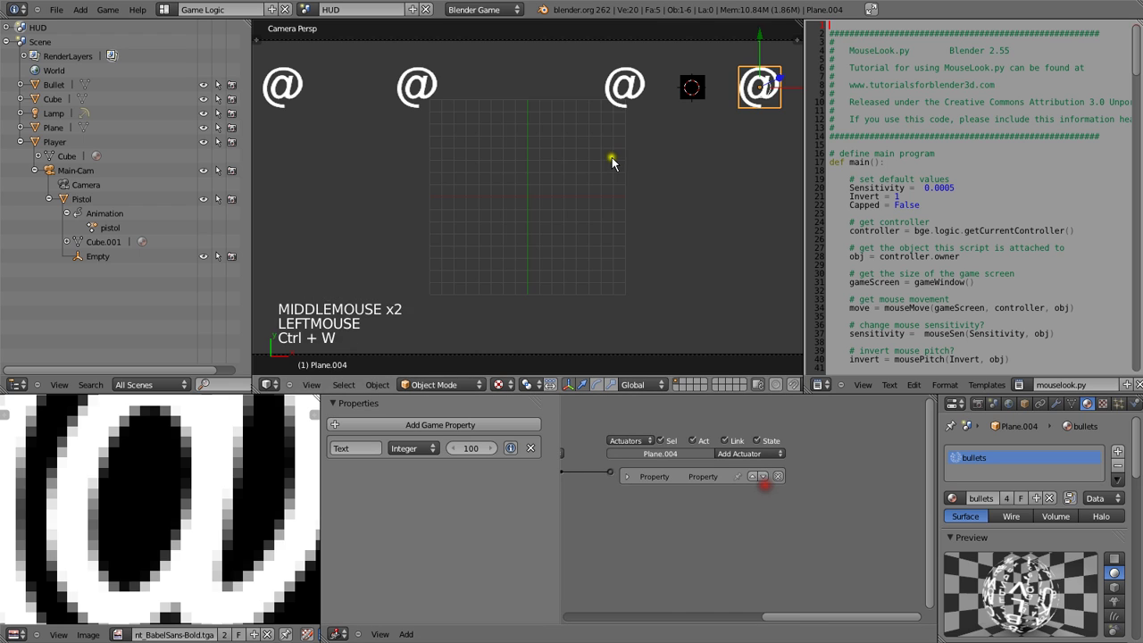
Move the lives number plane closer to the "Lives:" label, test-running the HUD before and after.
{"action": "key", "text": "p"}
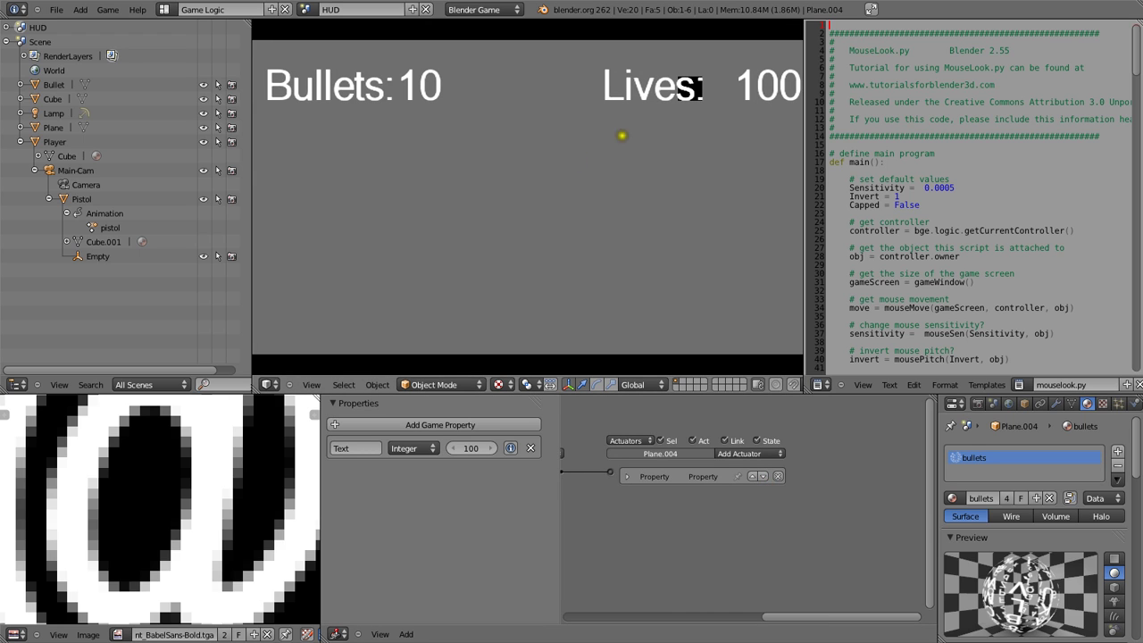
{"action": "key", "text": "Escape"}
{"action": "key", "text": "g"}
{"action": "left_click", "coordinate": [741, 101], "text": "ctrl"}
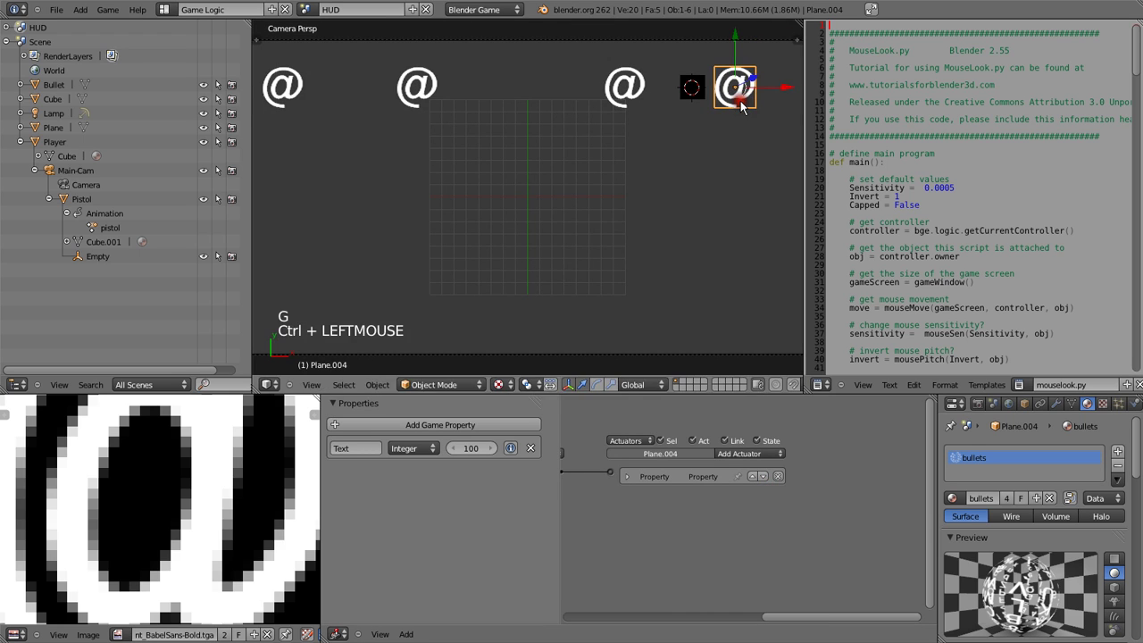
{"action": "key", "text": "p"}
{"action": "key", "text": "Escape"}
Lower the black plane between the "Lives:" label and its number by 1 unit along global Z.
{"action": "right_click", "coordinate": [703, 93]}
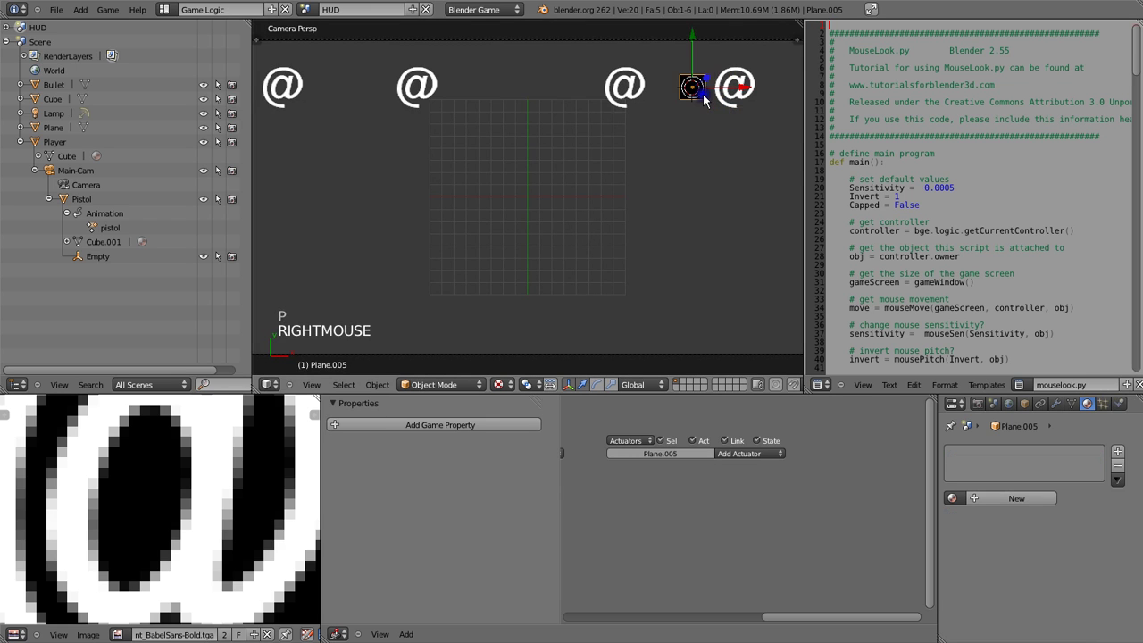
{"action": "key", "text": "KP_3"}
{"action": "key", "text": "KP_5"}
{"action": "key", "text": "KP_5"}
{"action": "key", "text": "KP_Decimal"}
{"action": "key", "text": "shift+space"}
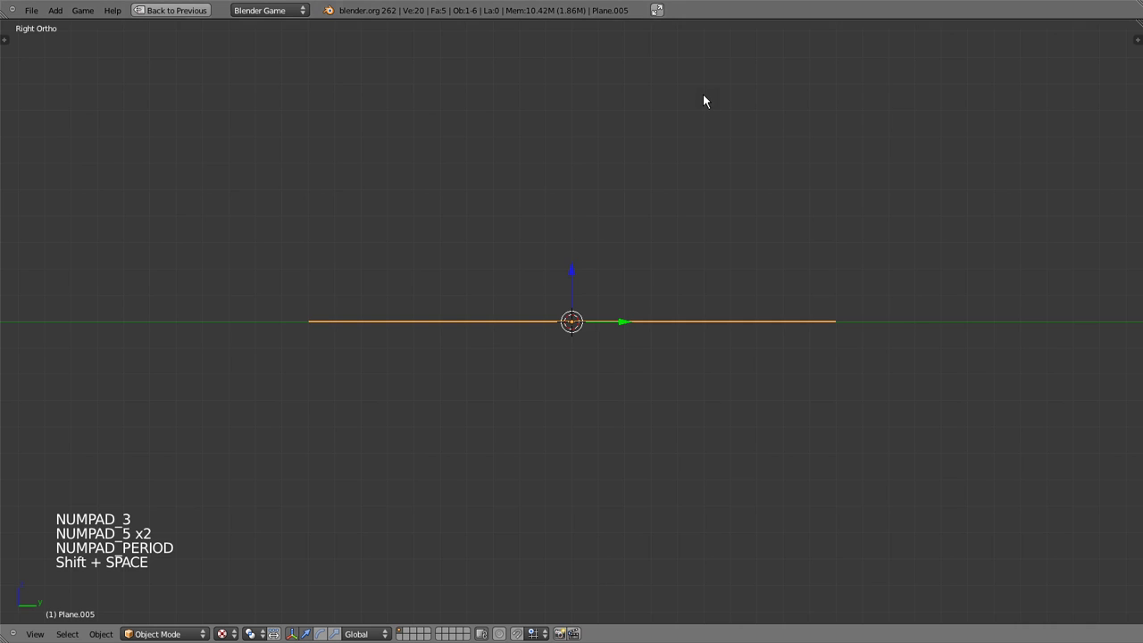
{"action": "scroll", "coordinate": [661, 152], "scroll_direction": "down", "scroll_amount": 17}
{"action": "middle_click_drag", "start_coordinate": [685, 213], "coordinate": [768, 243]}
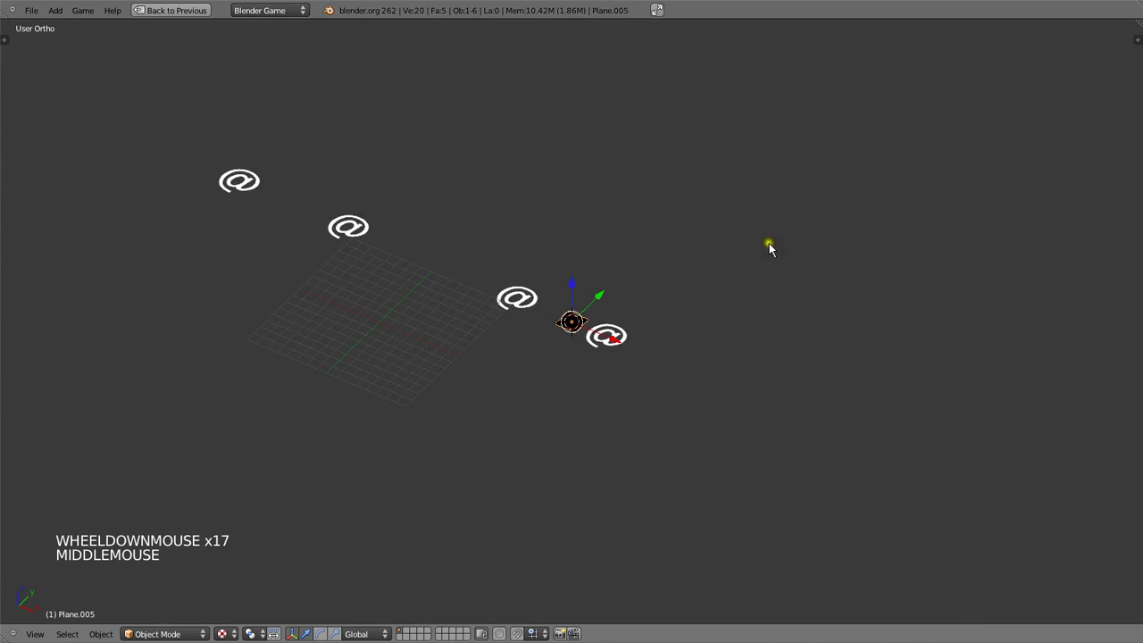
{"action": "key", "text": "KP_7"}
{"action": "key", "text": "KP_Decimal"}
{"action": "scroll", "coordinate": [663, 309], "scroll_direction": "down", "scroll_amount": 10}
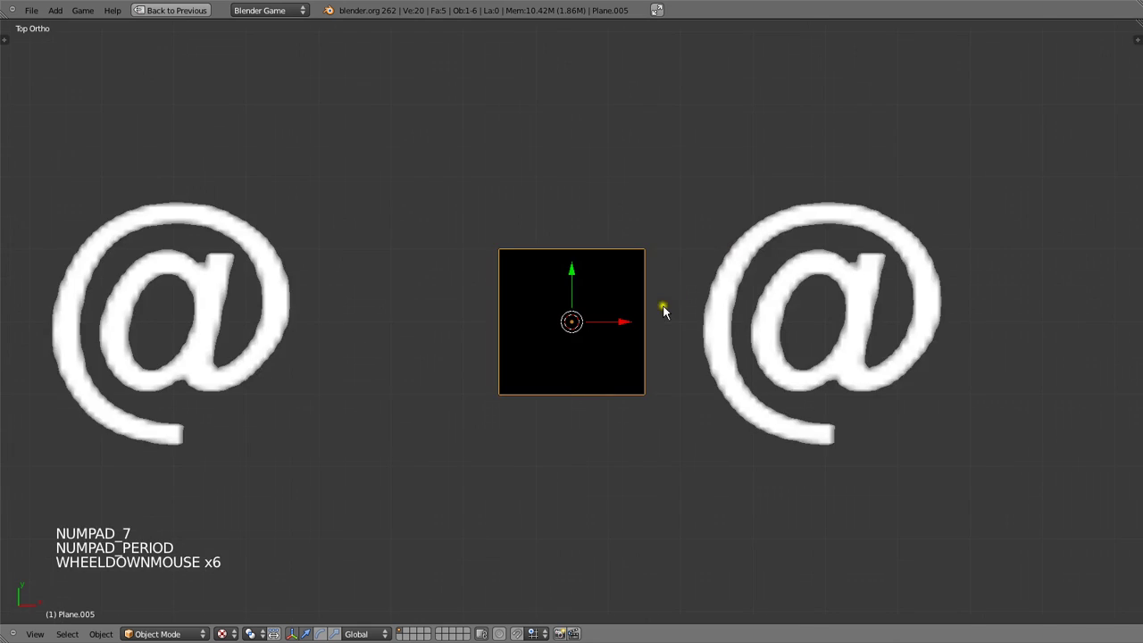
{"action": "middle_click_drag", "start_coordinate": [581, 337], "coordinate": [574, 299]}
{"action": "left_click", "coordinate": [571, 310]}
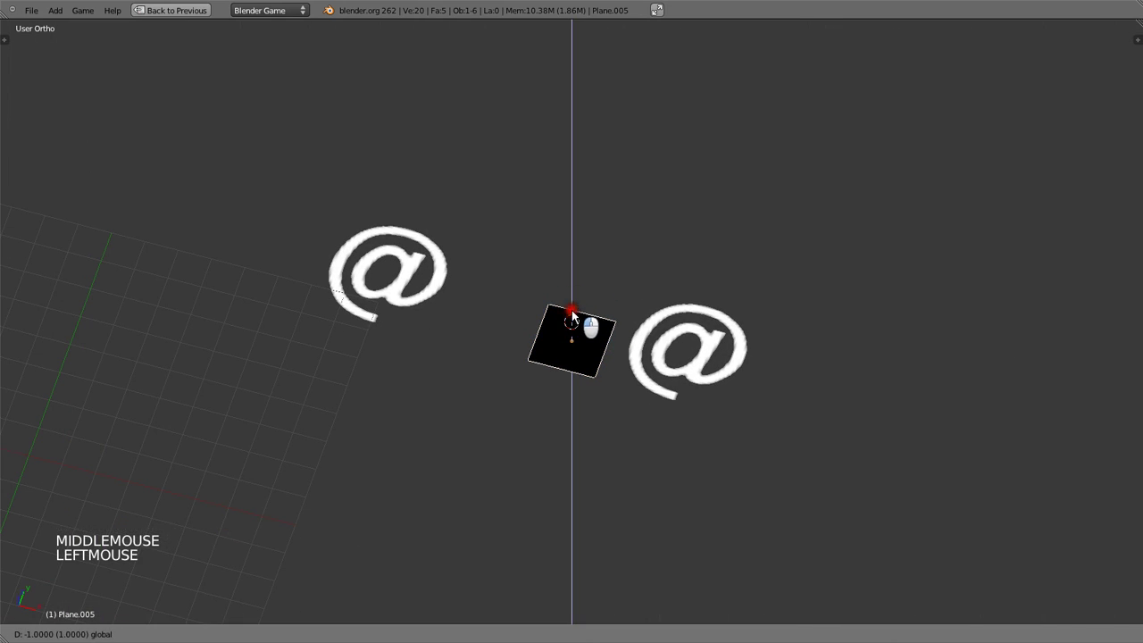
Scale the black plane's mesh by 2 in Edit Mode and move the plane behind the "Lives:" label.
{"action": "key", "text": "KP_7"}
{"action": "key", "text": "Tab"}
{"action": "key", "text": "s"}
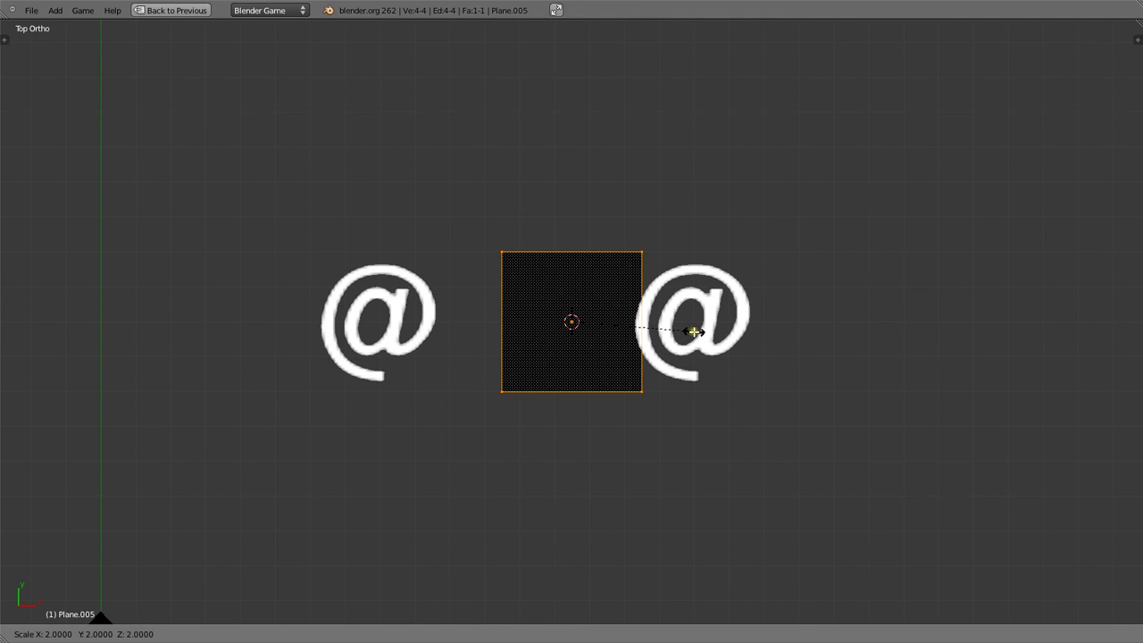
{"action": "left_click", "coordinate": [652, 325], "text": "ctrl"}
{"action": "key", "text": "Tab"}
{"action": "left_click_drag", "start_coordinate": [626, 323], "coordinate": [368, 326]}
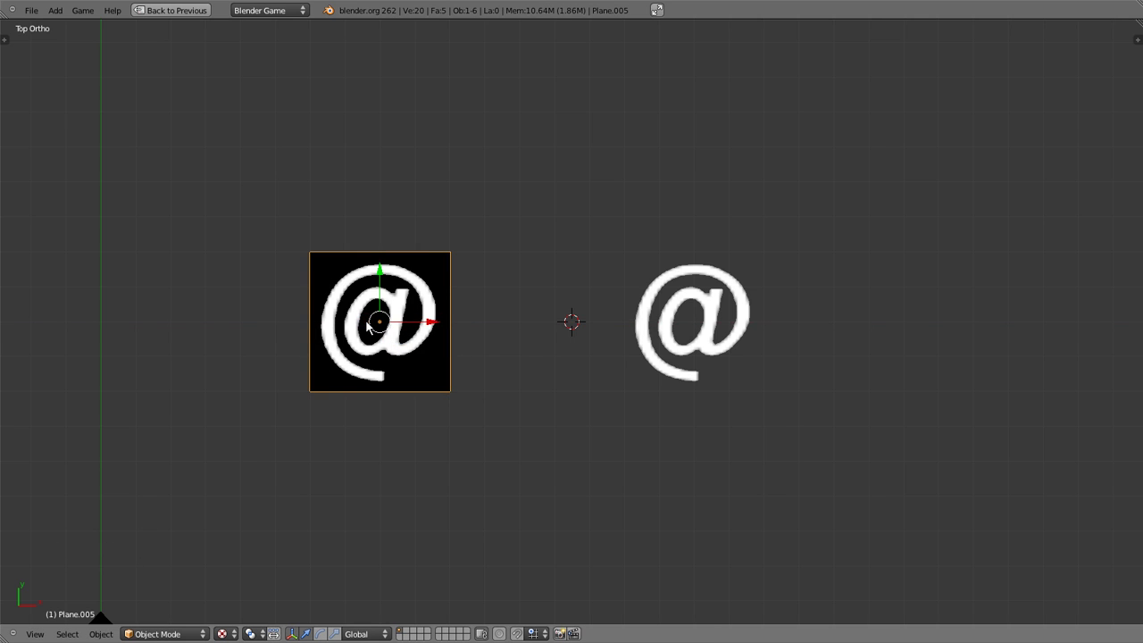
Test-run the HUD and stretch the black plane's right edge along X to just past the lives number plane.
{"action": "key", "text": "p"}
{"action": "key", "text": "Escape"}
{"action": "key", "text": "Tab"}
{"action": "right_click", "coordinate": [447, 257]}
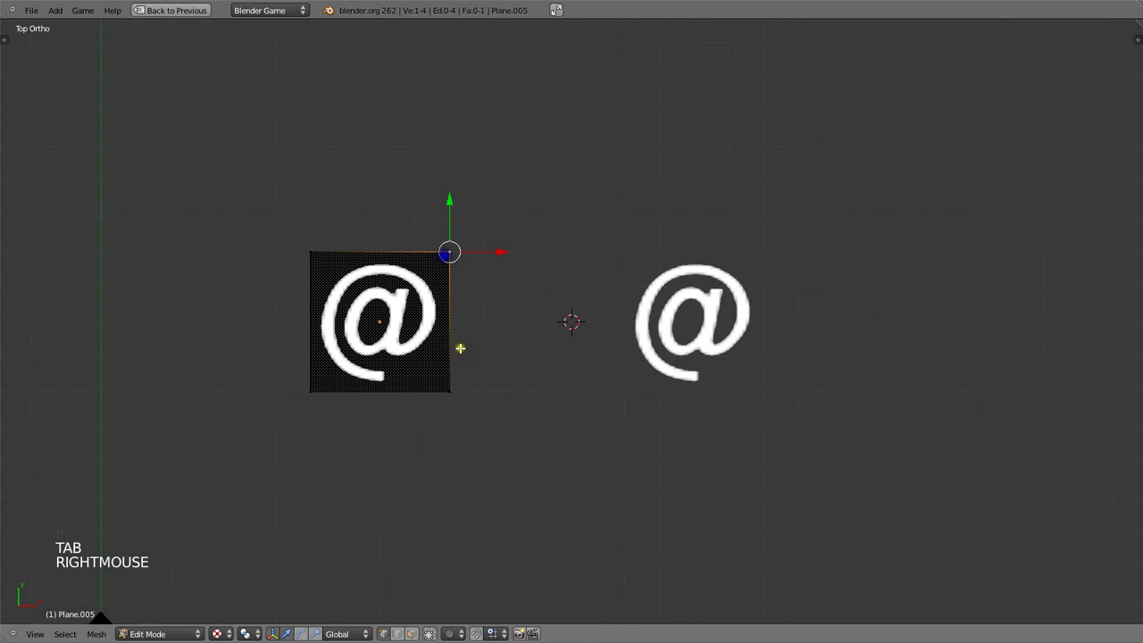
{"action": "right_click", "coordinate": [450, 390], "text": "shift"}
{"action": "left_click_drag", "start_coordinate": [502, 325], "coordinate": [820, 335]}
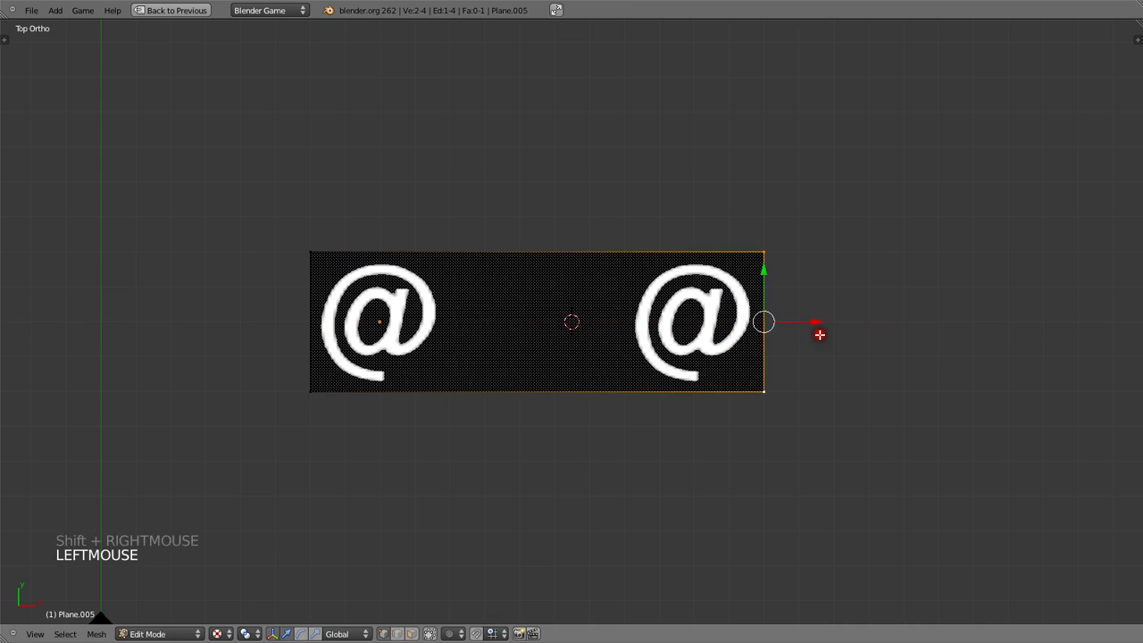
{"action": "key", "text": "Tab"}
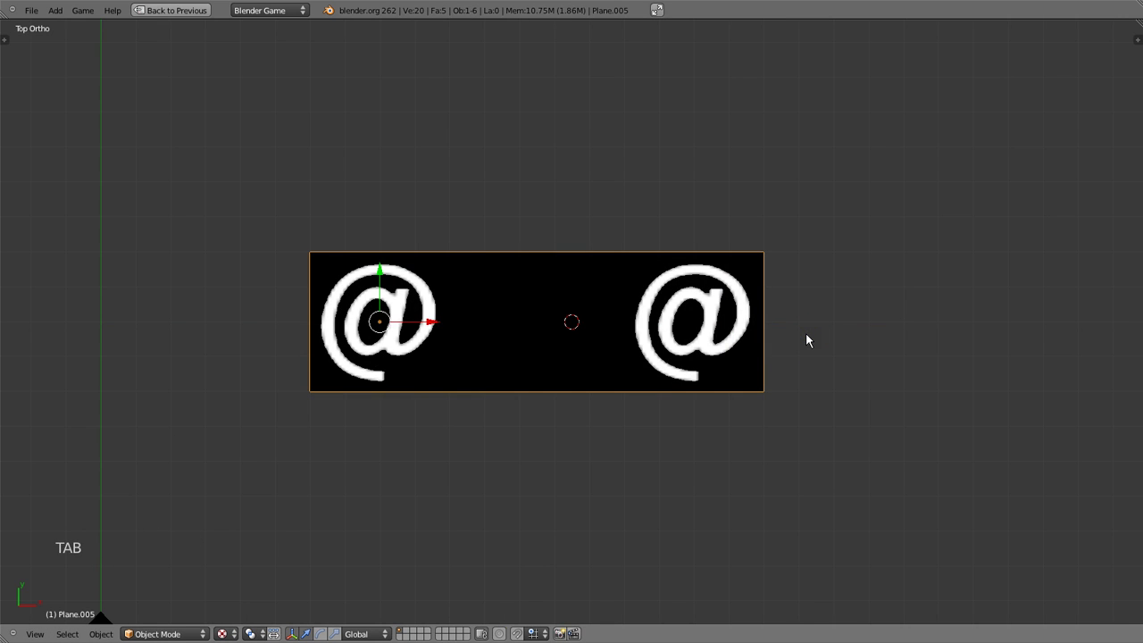
Test-run the HUD from the camera view and extend the black plane's right edge further along X.
{"action": "key", "text": "KP_0"}
{"action": "key", "text": "p"}
{"action": "key", "text": "p"}
{"action": "key", "text": "Escape"}
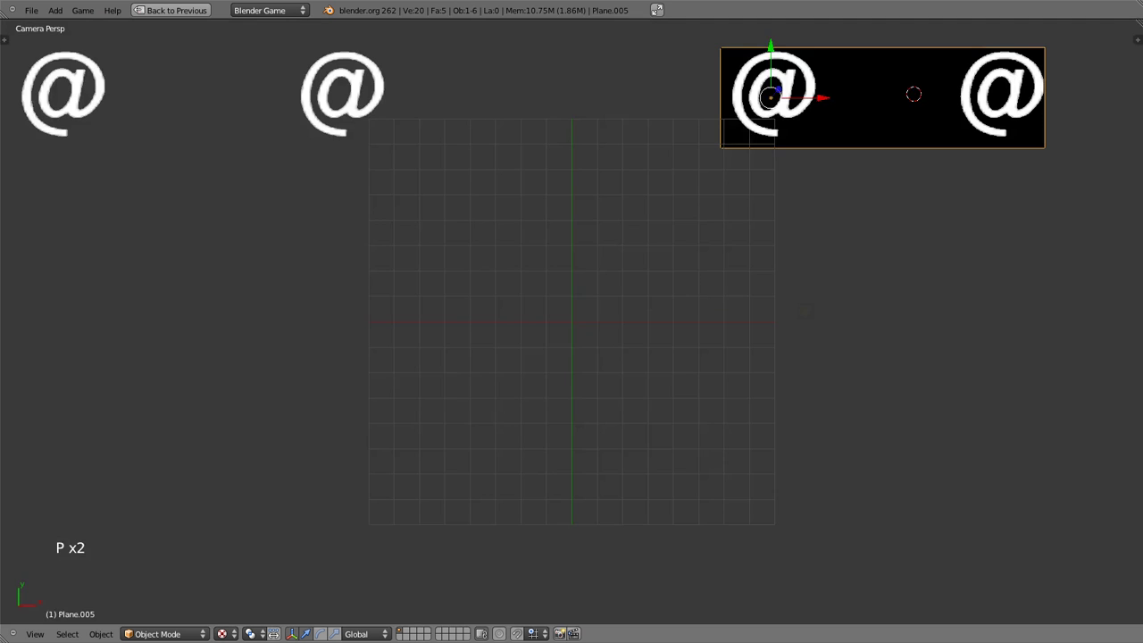
{"action": "key", "text": "Tab"}
{"action": "left_click_drag", "start_coordinate": [1073, 100], "coordinate": [1122, 100]}
{"action": "key", "text": "Tab"}
Scale down the "Lives:" label and number planes together and test-run the HUD.
{"action": "right_click", "coordinate": [801, 101]}
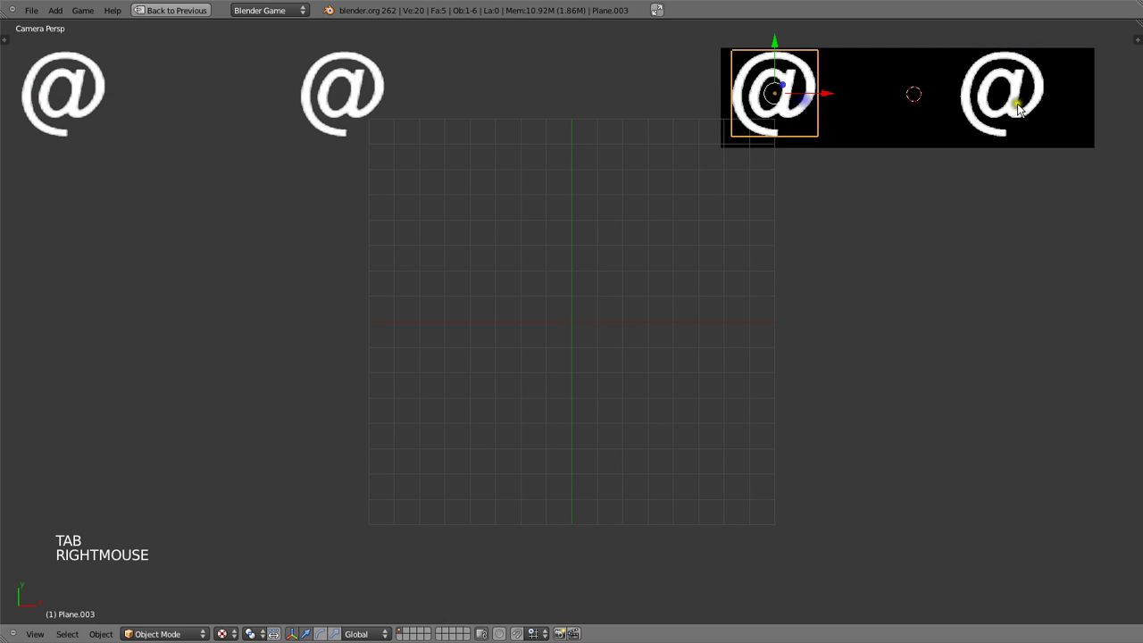
{"action": "right_click", "coordinate": [1054, 143], "text": "shift"}
{"action": "key", "text": "s"}
{"action": "left_click", "coordinate": [937, 131]}
{"action": "key", "text": "p"}
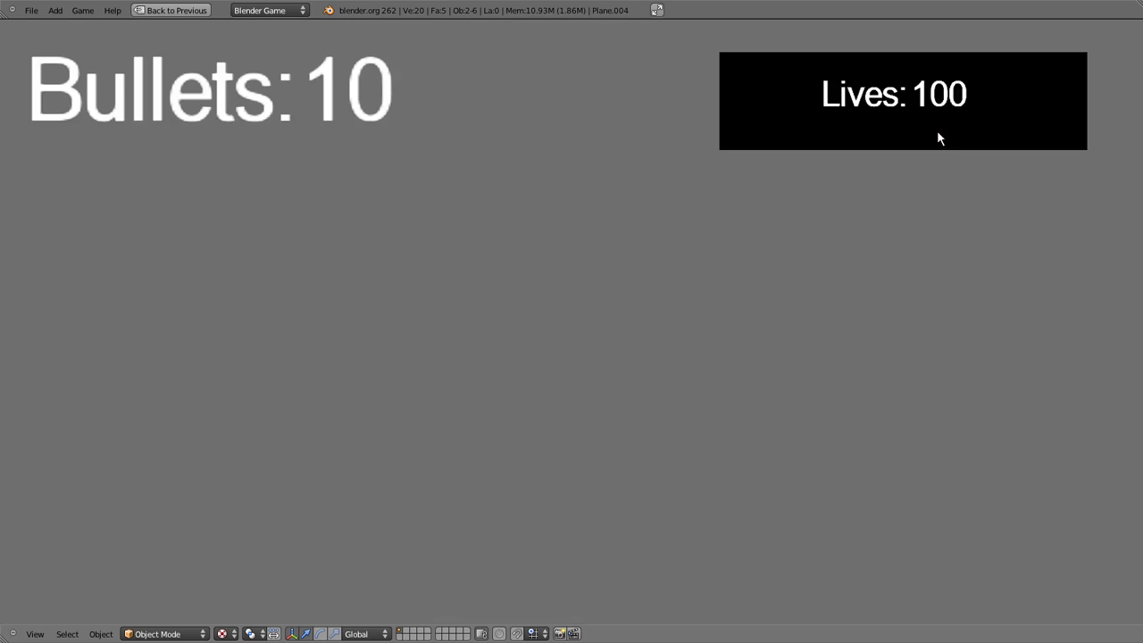
{"action": "key", "text": "Escape"}
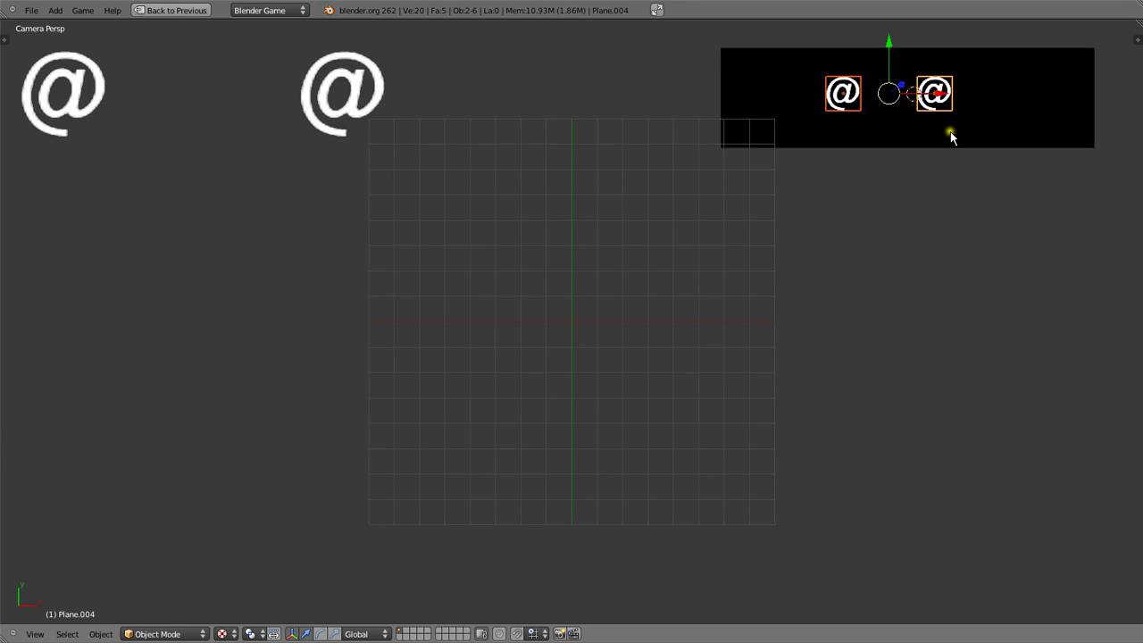
Shrink the "Lives:" label and number planes slightly more and centre them on the black plane.
{"action": "key", "text": "s"}
{"action": "left_click", "coordinate": [947, 119], "text": "ctrl"}
{"action": "key", "text": "g"}
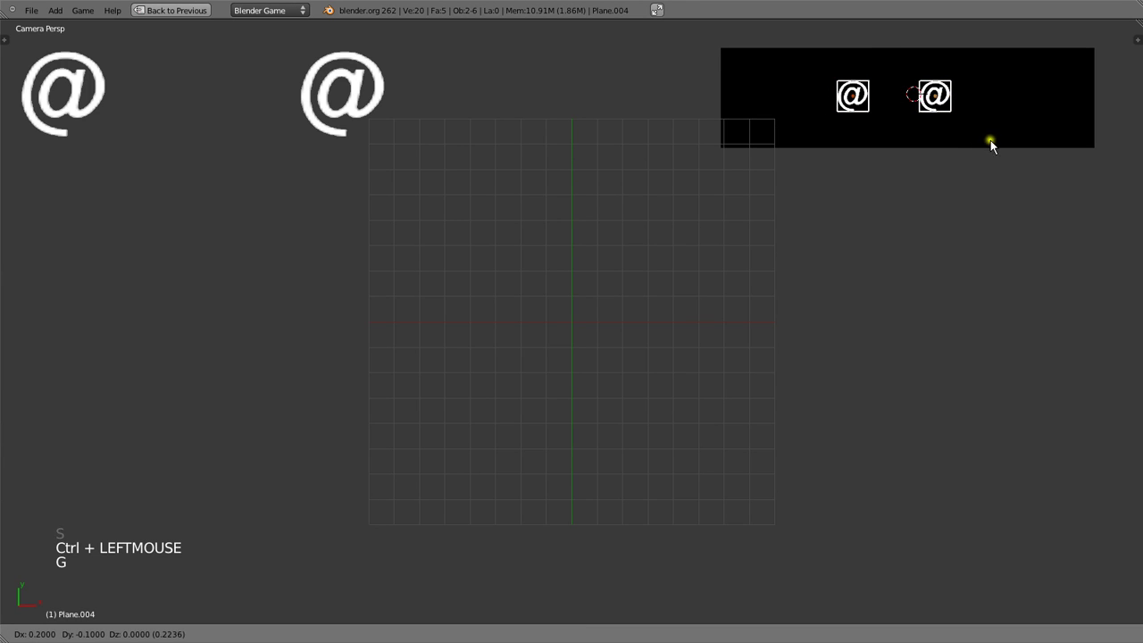
{"action": "left_click", "coordinate": [1038, 121], "text": "ctrl+shift"}
{"action": "right_click", "coordinate": [1038, 120]}
{"action": "right_click", "coordinate": [962, 115]}
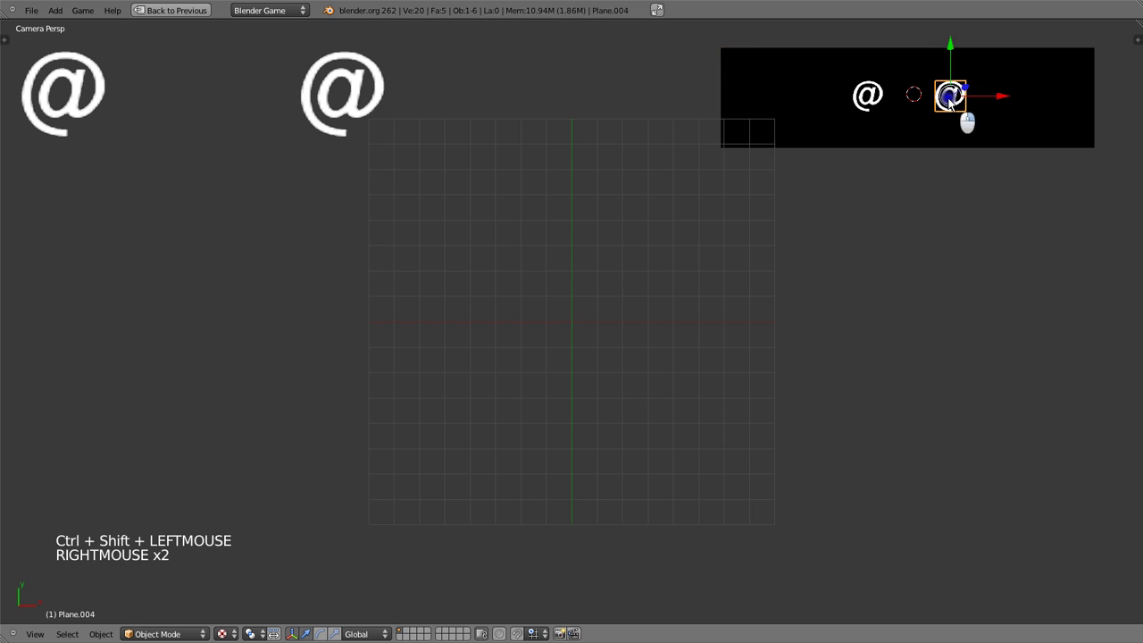
{"action": "right_click", "coordinate": [884, 103], "text": "shift"}
{"action": "key", "text": "g"}
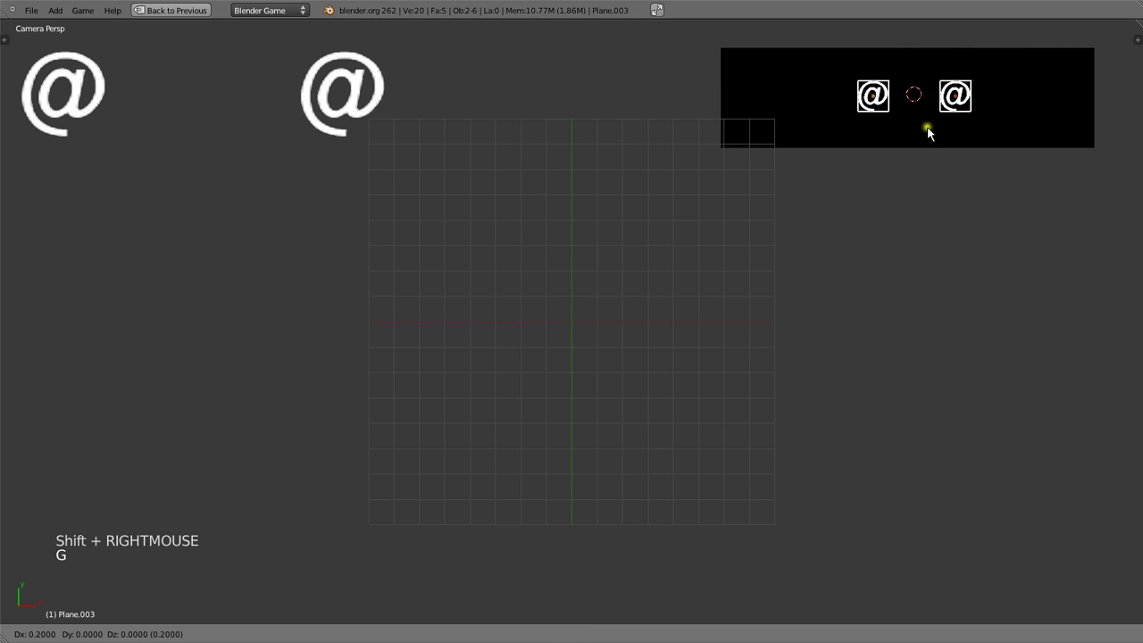
{"action": "left_click", "coordinate": [948, 110], "text": "ctrl+shift"}
{"action": "mouse_move", "coordinate": [958, 89]}
{"action": "left_mouse_down"}
{"action": "mouse_move", "coordinate": [947, 95]}
{"action": "mouse_move", "coordinate": [973, 98]}
{"action": "left_mouse_up"}
Snap the 3D cursor to the midpoint of the black plane's left edge.
{"action": "right_click", "coordinate": [1025, 100]}
{"action": "key", "text": "Tab"}
{"action": "right_click", "coordinate": [732, 107]}
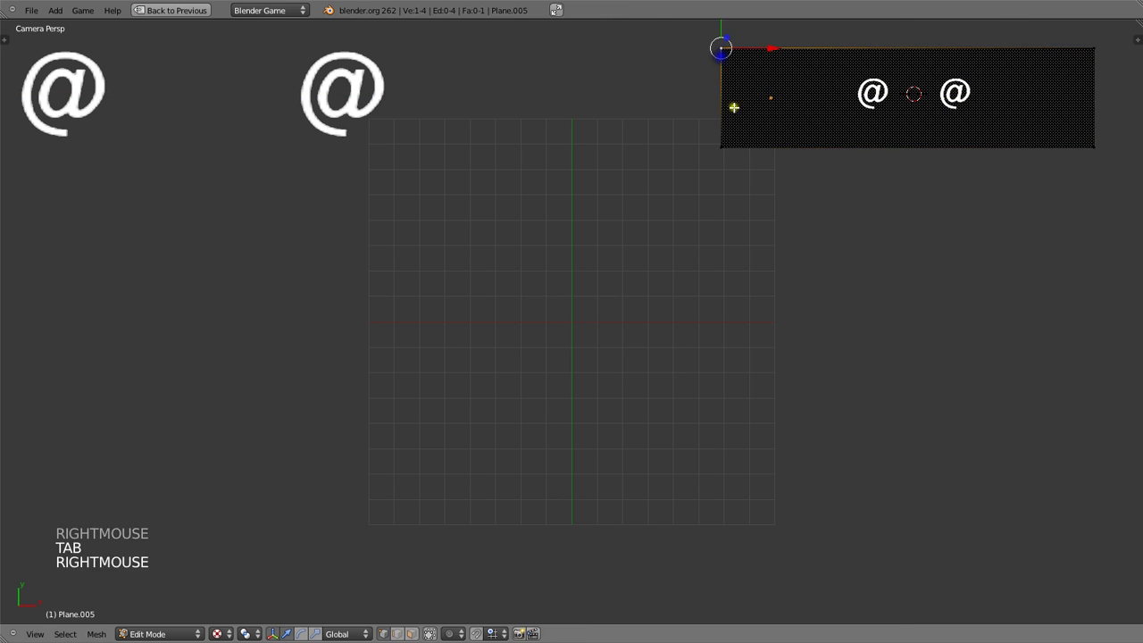
{"action": "key", "text": "shift+s"}
{"action": "key", "text": "shift+s"}
{"action": "left_click", "coordinate": [743, 116]}
Set the black plane's origin to the 3D cursor.
{"action": "key", "text": "Tab"}
{"action": "key", "text": "t"}
{"action": "key", "text": "t"}
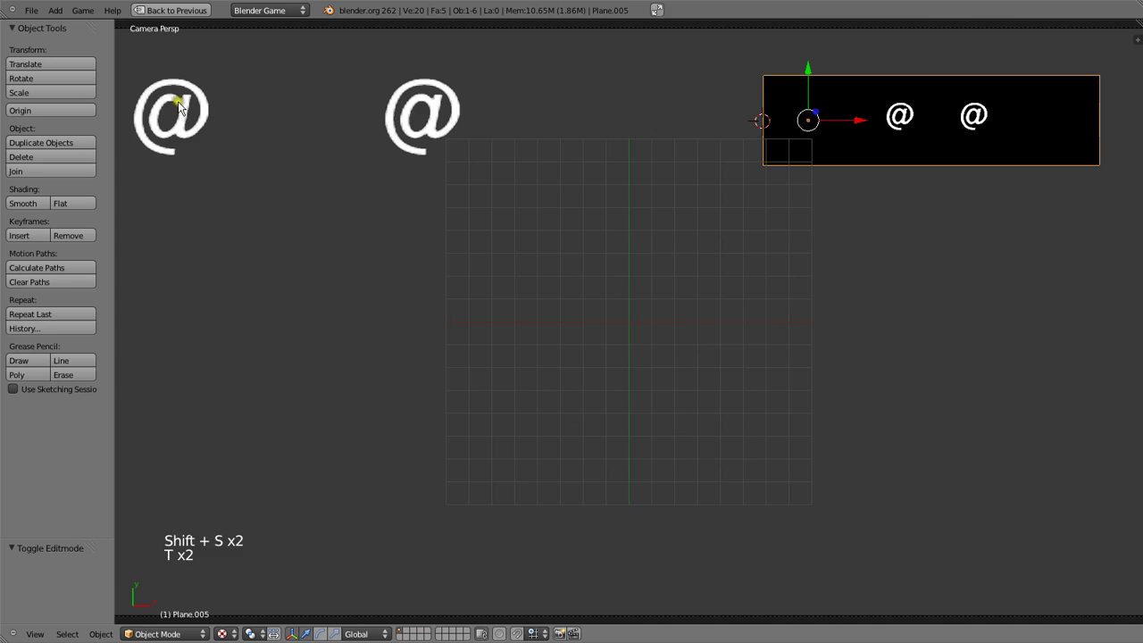
{"action": "left_click", "coordinate": [45, 106]}
{"action": "left_click", "coordinate": [42, 140]}
Duplicate the black plane and lower the copy slightly along Z to about -1.39.
{"action": "key", "text": "shift+space"}
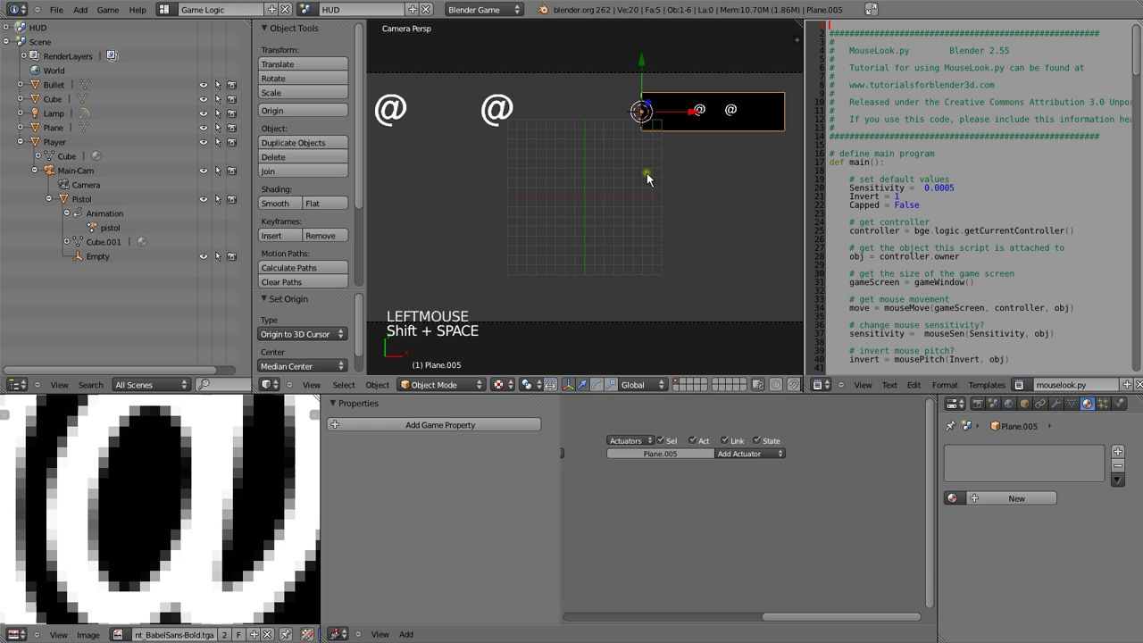
{"action": "key", "text": "KP_Enter"}
{"action": "key", "text": "KP_Decimal"}
{"action": "middle_click_drag", "start_coordinate": [646, 178], "coordinate": [600, 189]}
{"action": "key", "text": "KP_Decimal"}
{"action": "scroll", "coordinate": [508, 227], "scroll_direction": "up", "scroll_amount": 3}
{"action": "key", "text": "shift+d"}
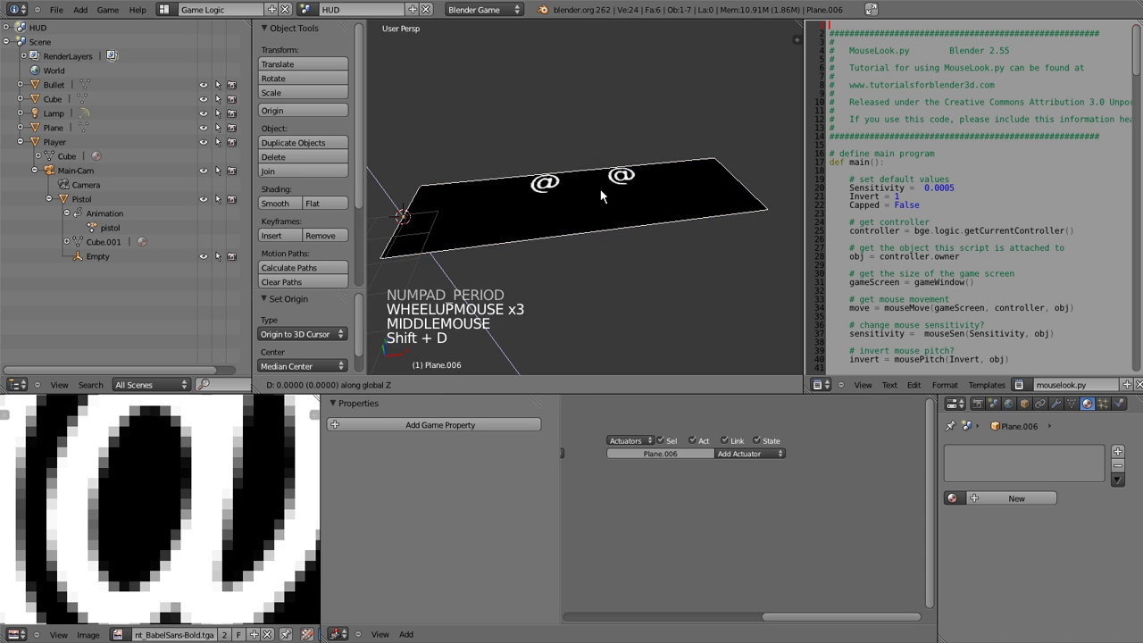
{"action": "key", "text": "z"}
{"action": "left_click", "coordinate": [623, 233], "text": "shift"}
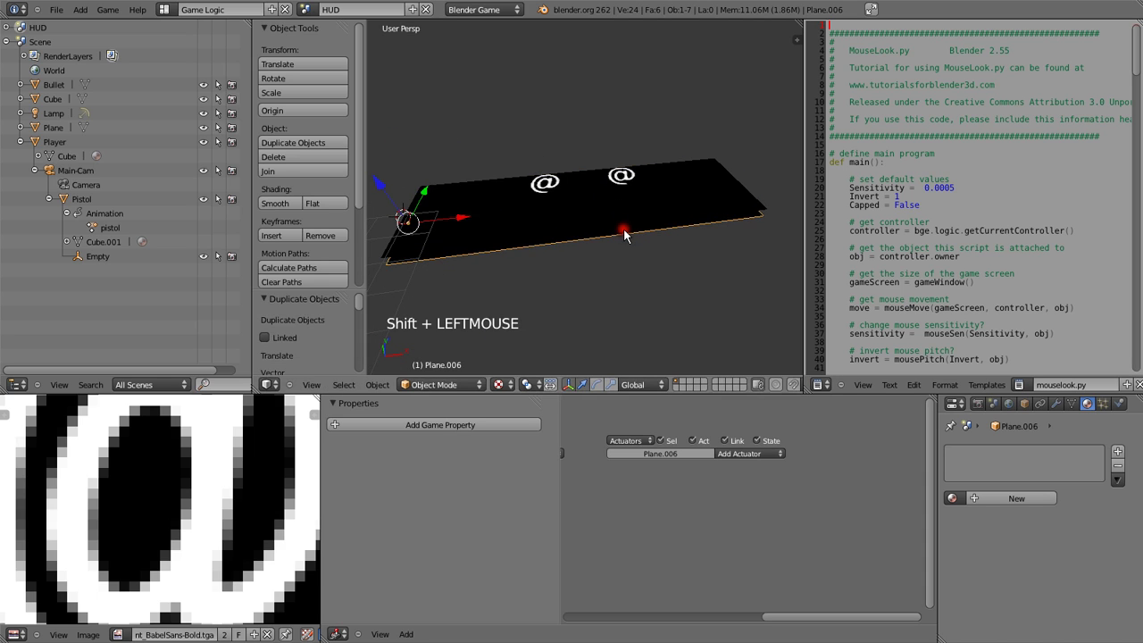
Insert a Scaling keyframe for the upper black plane at frame 100.
{"action": "right_click", "coordinate": [537, 220]}
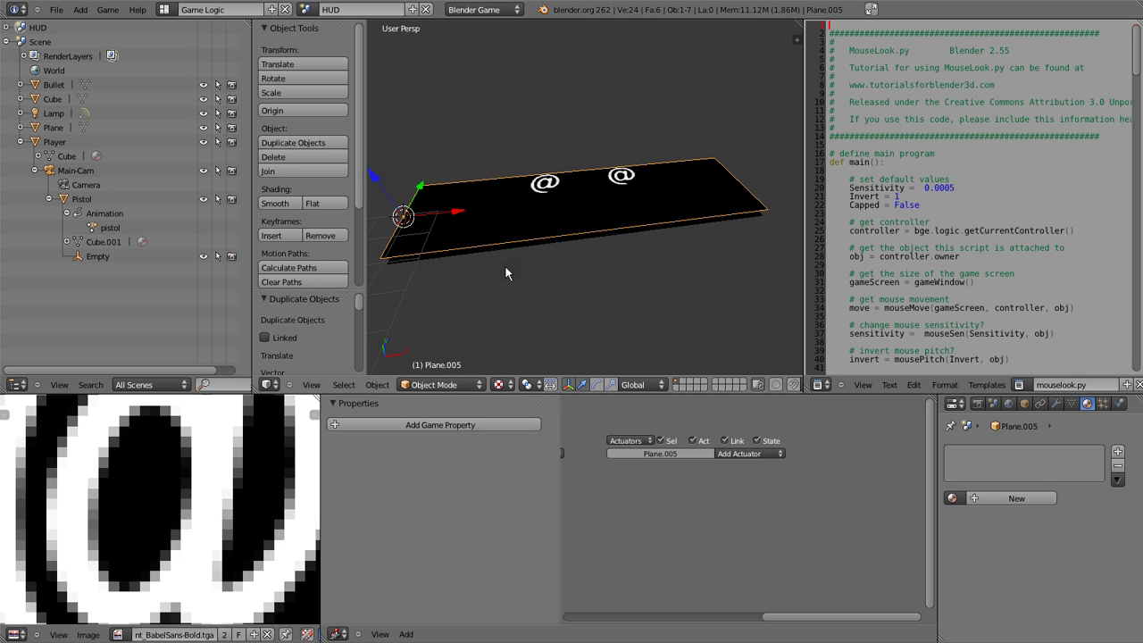
{"action": "key", "text": "ctrl+Up"}
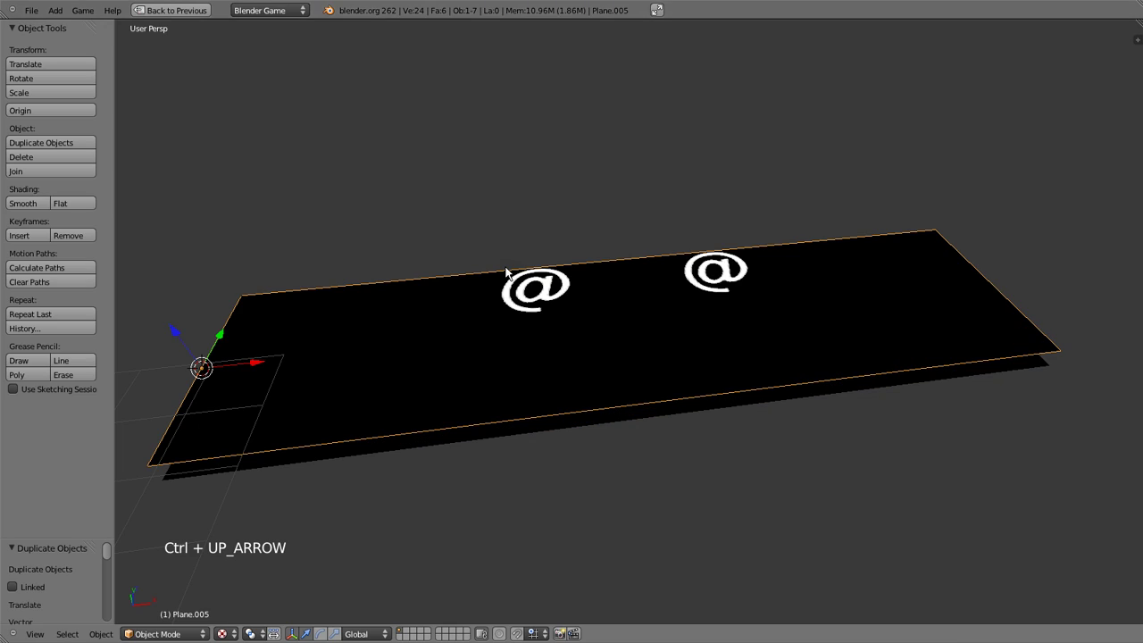
{"action": "key", "text": "shift+Up"}
{"action": "key", "text": "shift+Up"}
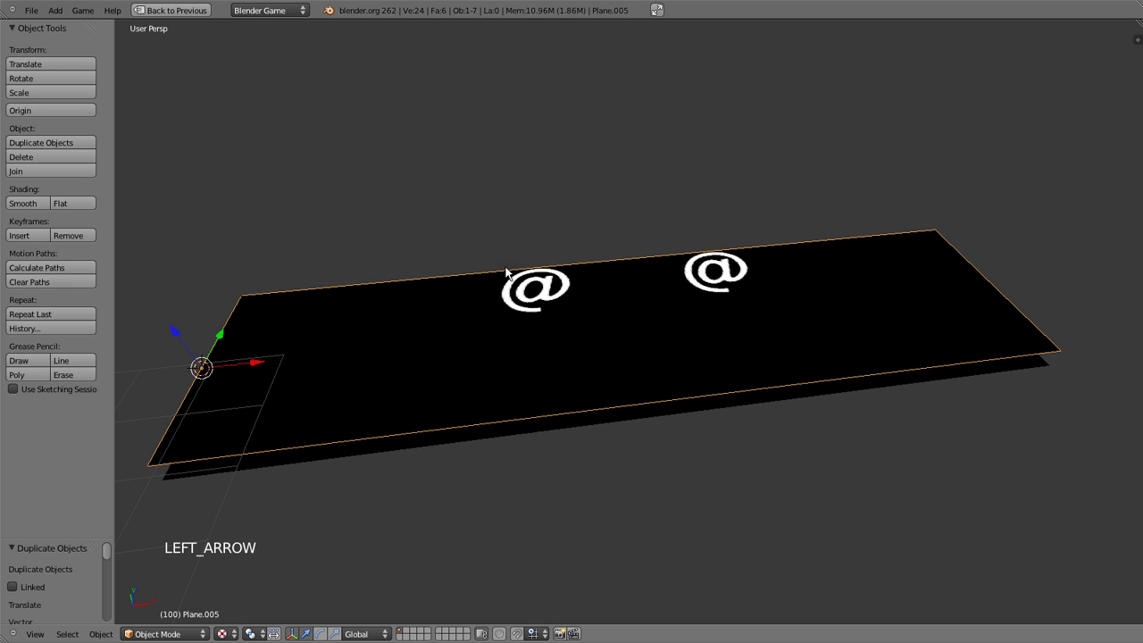
{"action": "key", "text": "KP_7"}
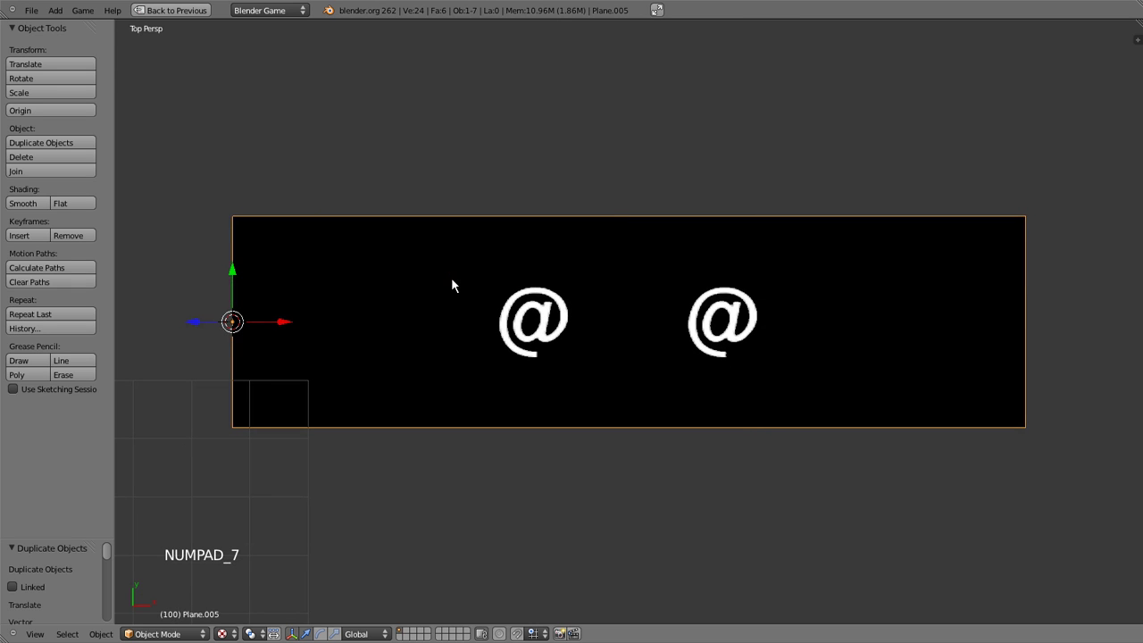
{"action": "key", "text": "KP_5"}
{"action": "key", "text": "i"}
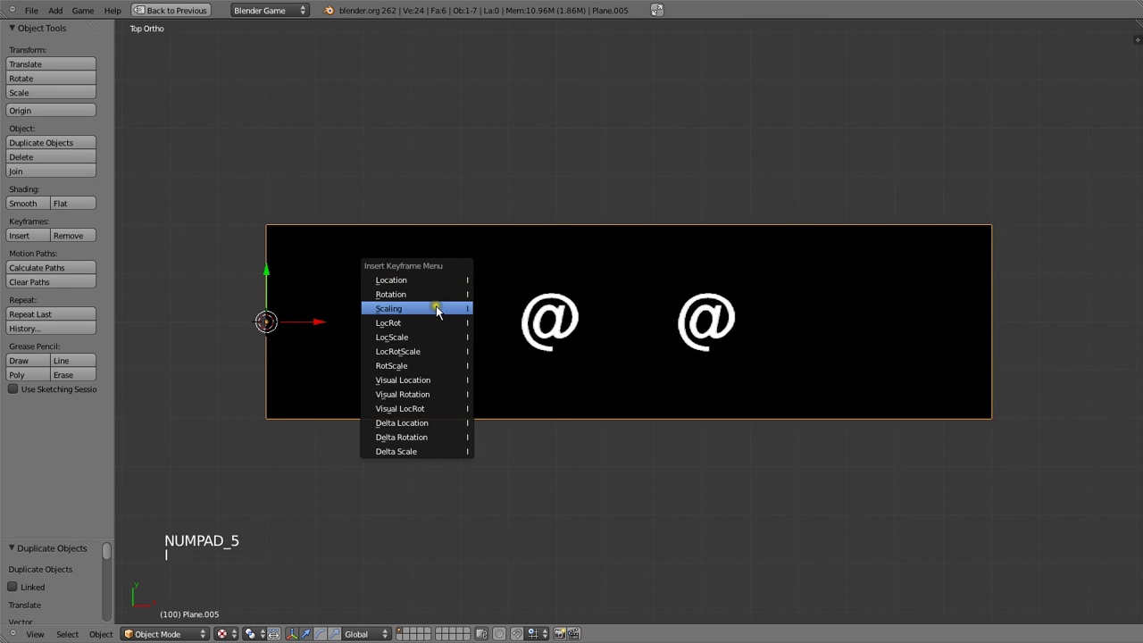
{"action": "left_click", "coordinate": [436, 307]}
Set the upper plane's X scale to 0 at frame 0 and insert a Scaling keyframe.
{"action": "key", "text": "shift+Down"}
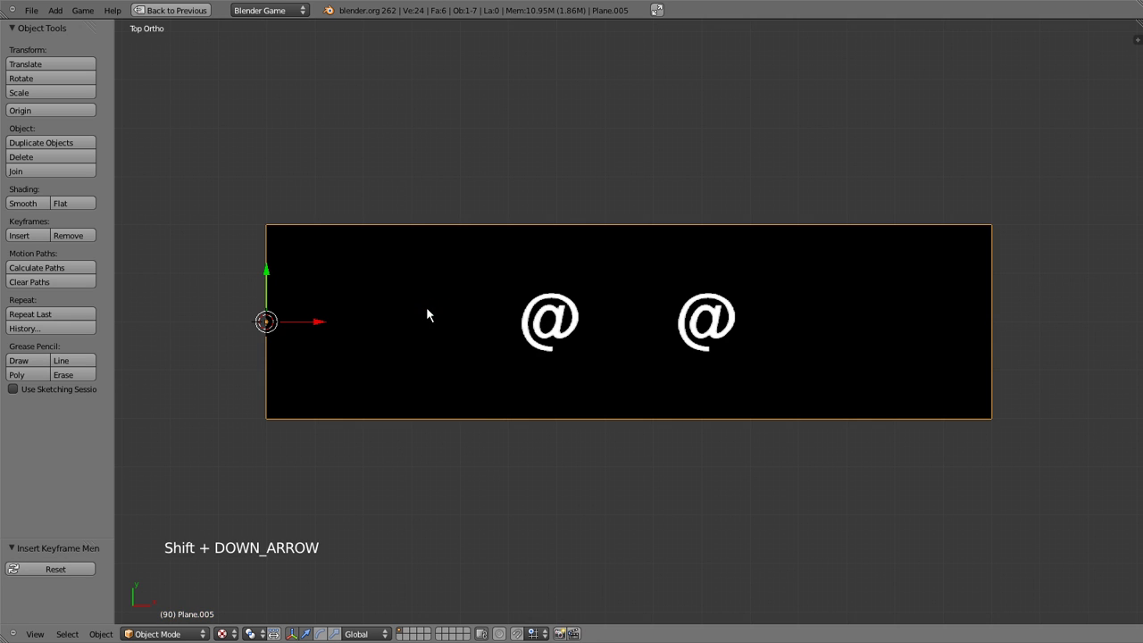
{"action": "key", "text": "n"}
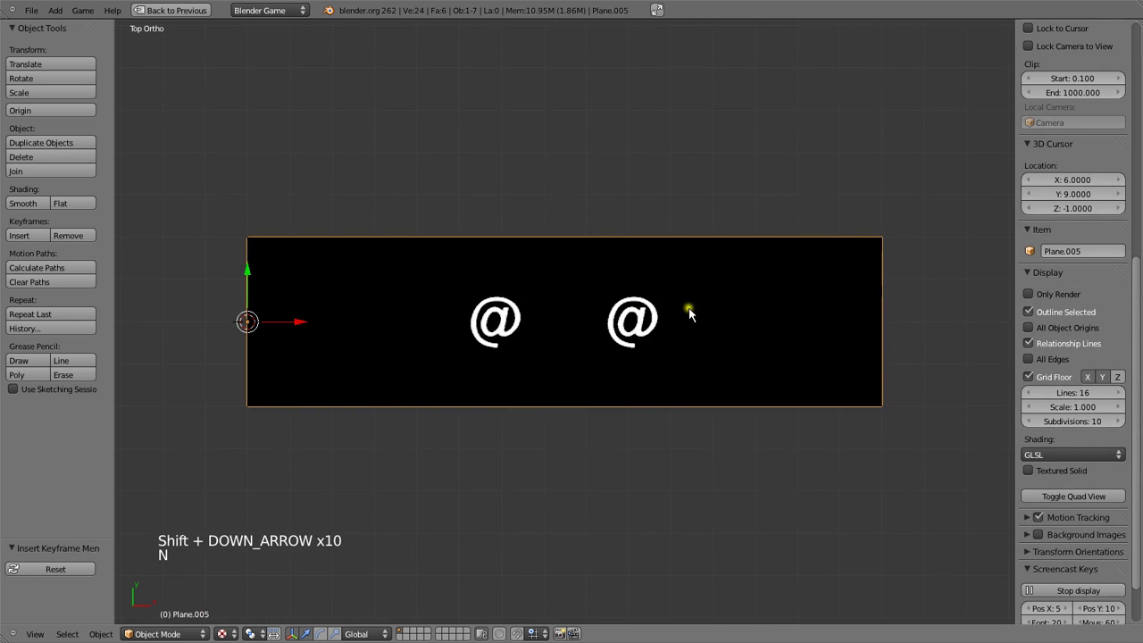
{"action": "scroll", "coordinate": [1030, 222], "scroll_direction": "up", "scroll_amount": 17}
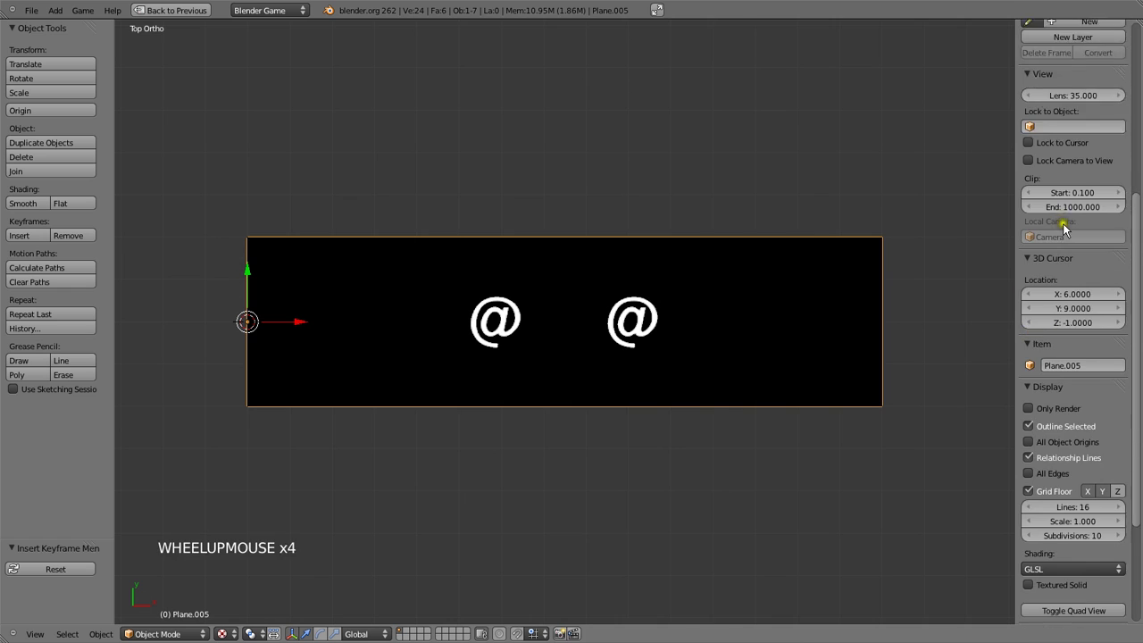
{"action": "scroll", "coordinate": [1069, 205], "scroll_direction": "up", "scroll_amount": 4}
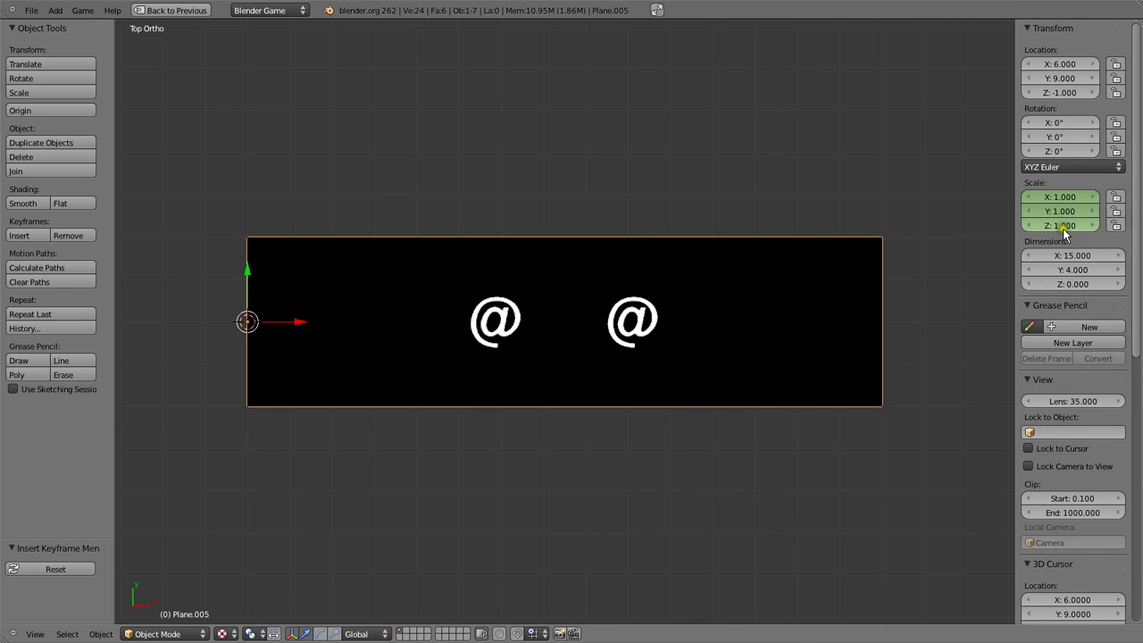
{"action": "left_click", "coordinate": [1061, 194]}
{"action": "type", "text": "0"}
{"action": "left_click", "coordinate": [1068, 257]}
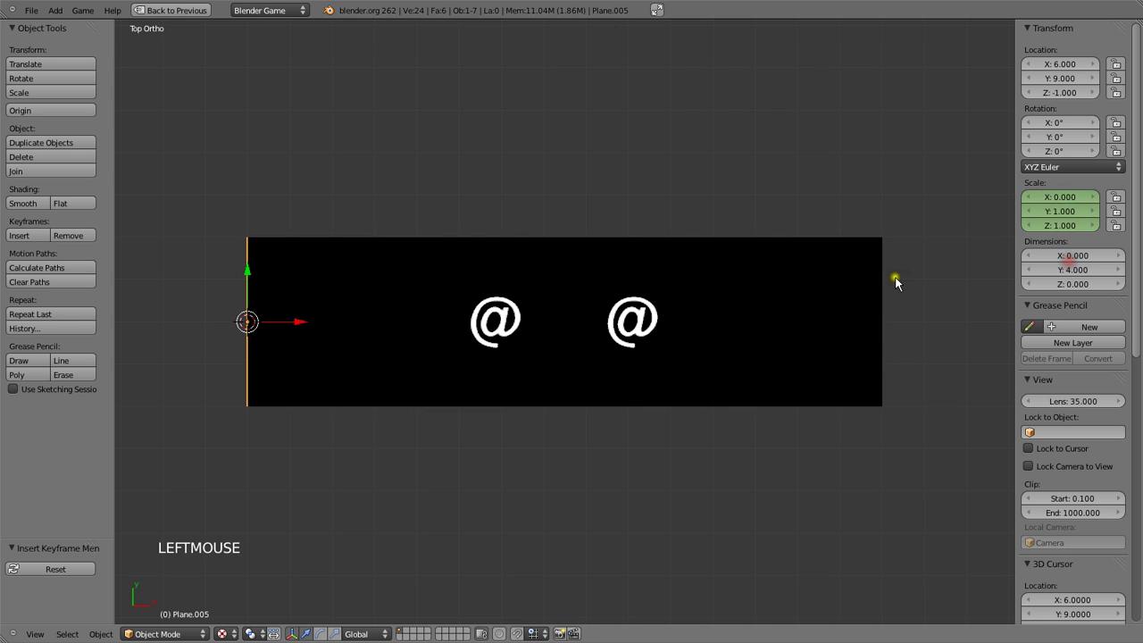
{"action": "key", "text": "i"}
{"action": "left_click", "coordinate": [856, 283]}
Add a new material to the lower duplicate plane and make it Shadeless.
{"action": "middle_click_drag", "start_coordinate": [857, 282], "coordinate": [625, 333]}
{"action": "right_click", "coordinate": [625, 328]}
{"action": "key", "text": "shift+space"}
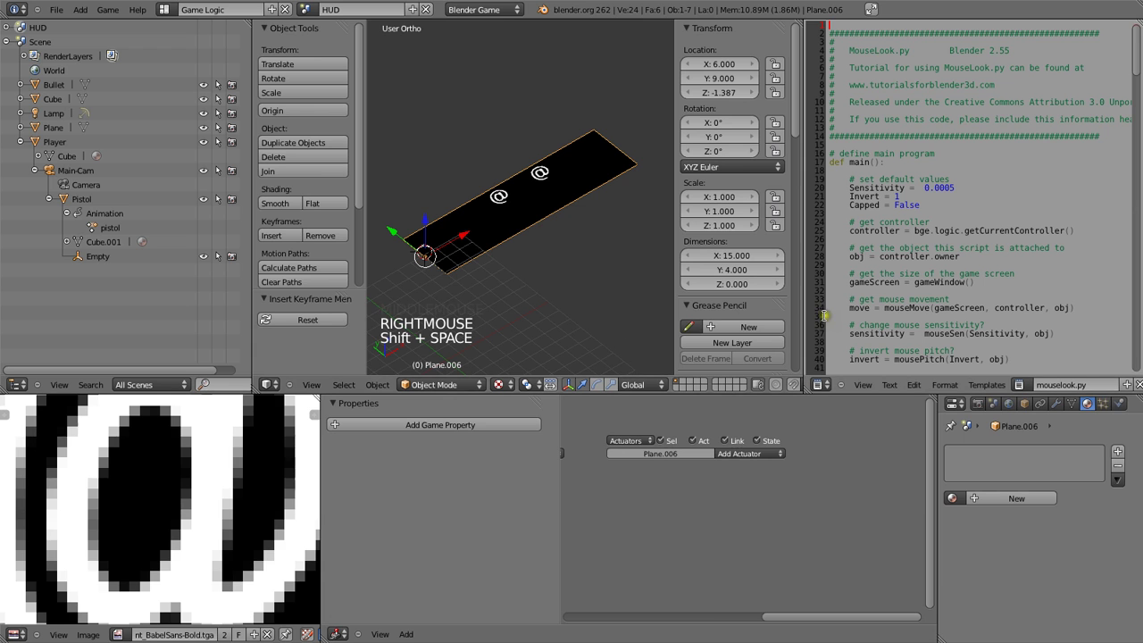
{"action": "left_click", "coordinate": [973, 502]}
{"action": "left_click", "coordinate": [991, 498]}
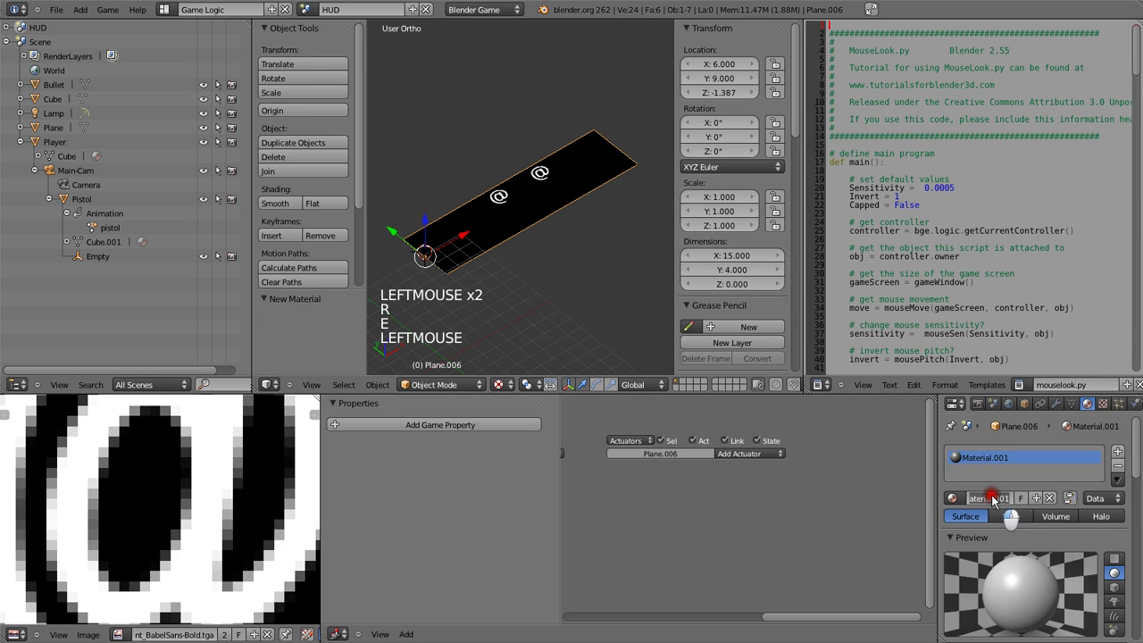
{"action": "scroll", "coordinate": [1063, 596], "scroll_direction": "down", "scroll_amount": 7}
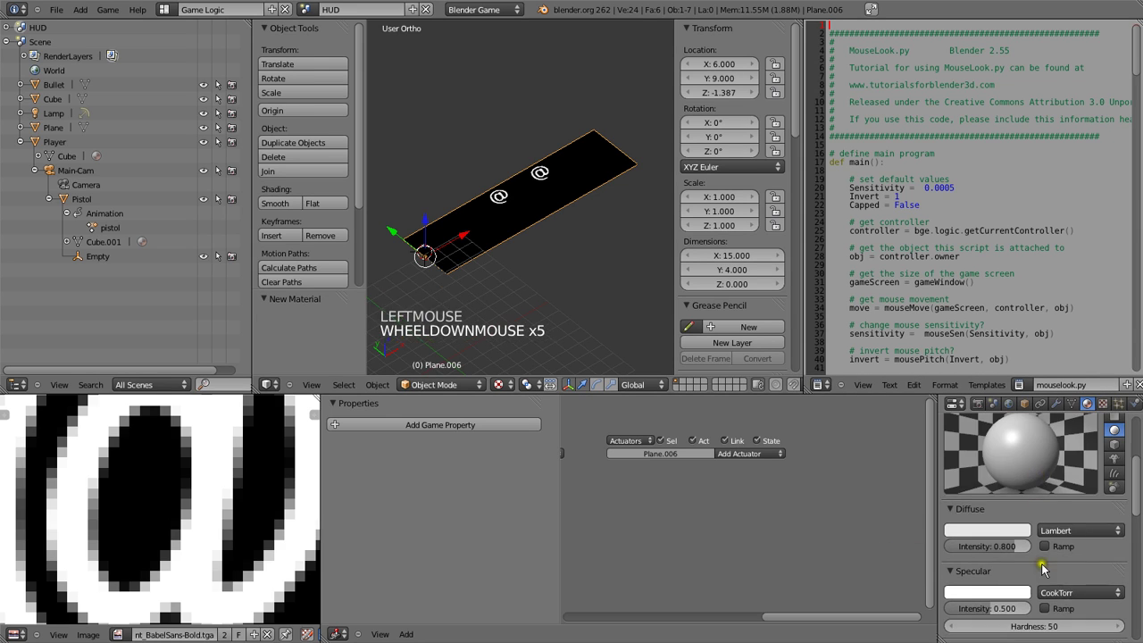
{"action": "left_click", "coordinate": [1045, 612]}
Set the lower plane's diffuse colour to red, with R 1.000 and B 0.000.
{"action": "left_click", "coordinate": [1021, 480]}
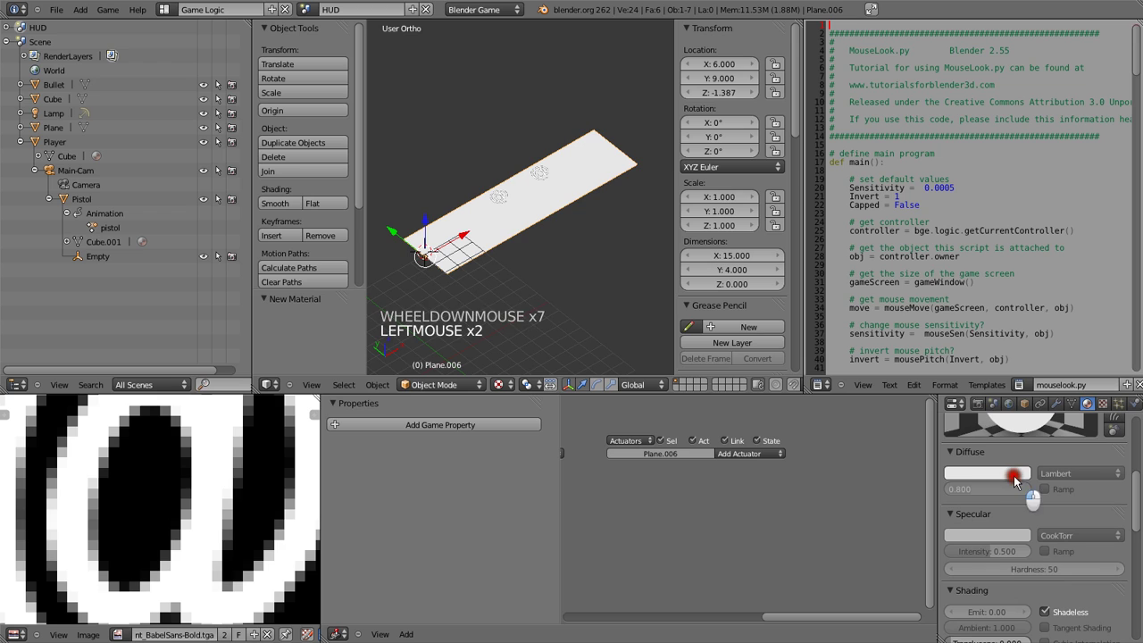
{"action": "left_click", "coordinate": [1018, 476]}
{"action": "left_click_drag", "start_coordinate": [985, 455], "coordinate": [906, 453]}
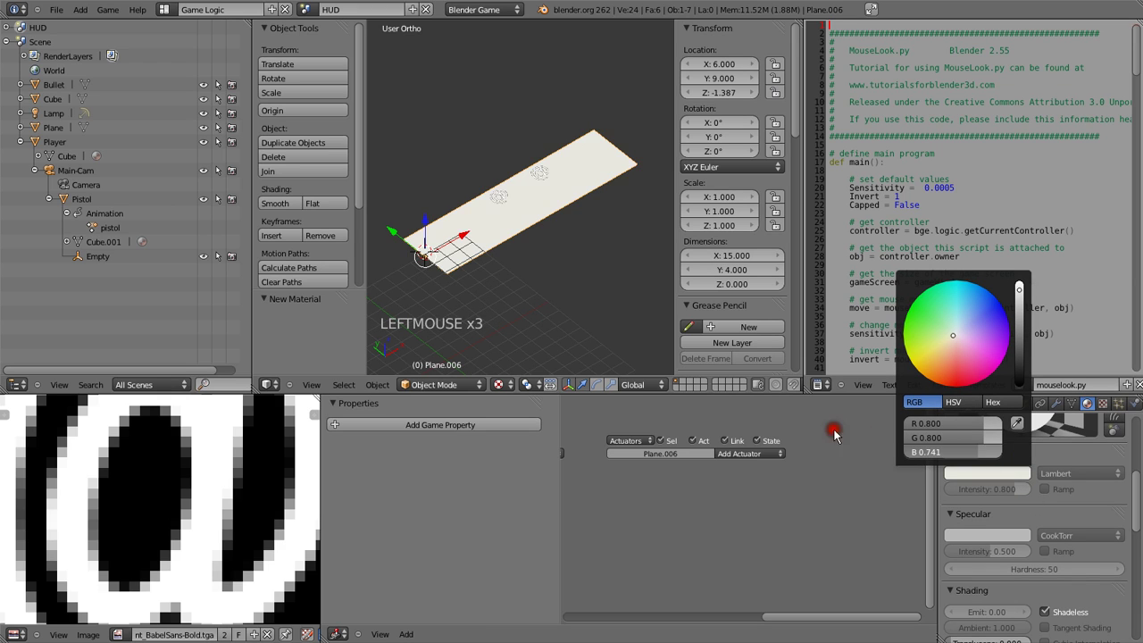
{"action": "left_click_drag", "start_coordinate": [983, 438], "coordinate": [933, 438]}
{"action": "left_click_drag", "start_coordinate": [1060, 431], "coordinate": [1068, 432]}
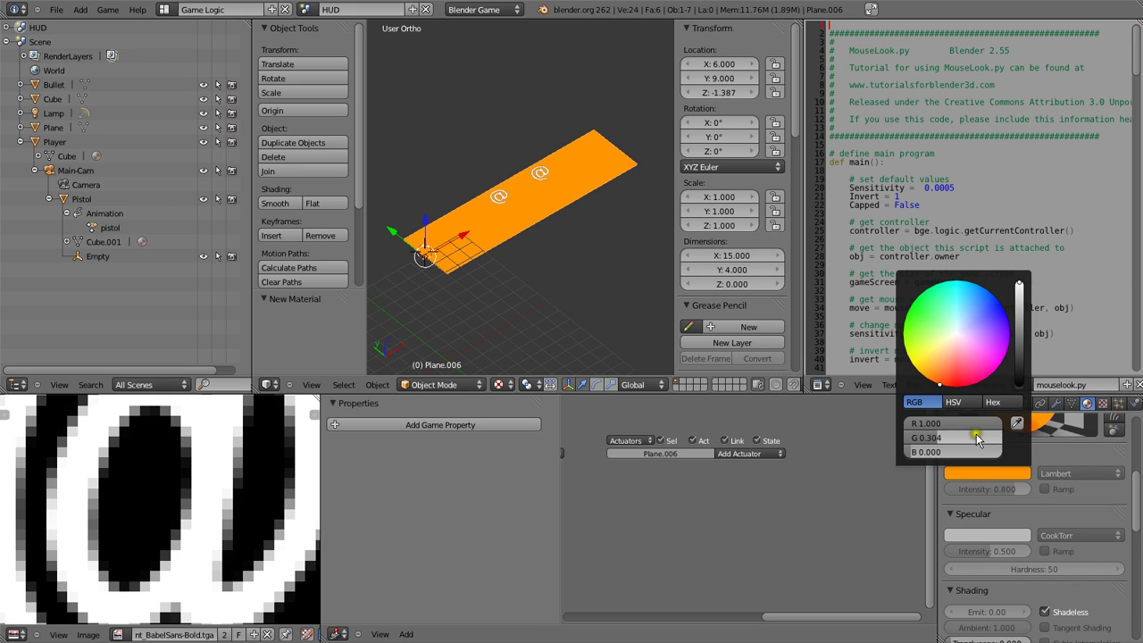
{"action": "left_click_drag", "start_coordinate": [970, 438], "coordinate": [757, 434]}
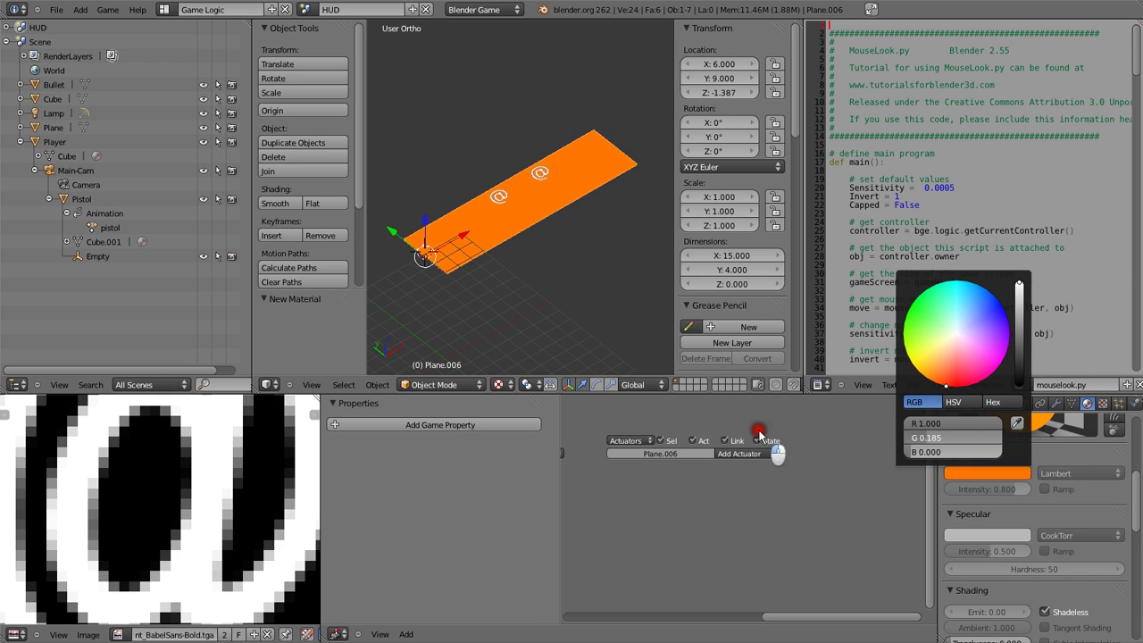
Go to frame 100 with the upper plane selected, then add a new material to that plane and rename it.
{"action": "right_click", "coordinate": [428, 258]}
{"action": "right_click", "coordinate": [427, 258]}
{"action": "scroll", "coordinate": [1007, 491], "scroll_direction": "up", "scroll_amount": 10}
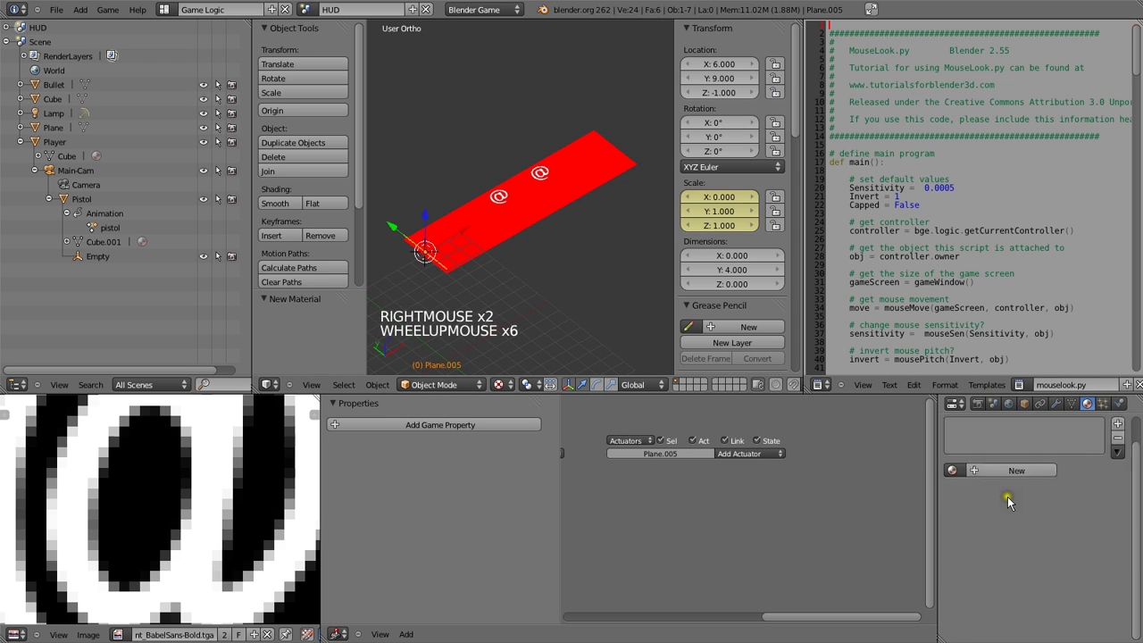
{"action": "key", "text": "Up"}
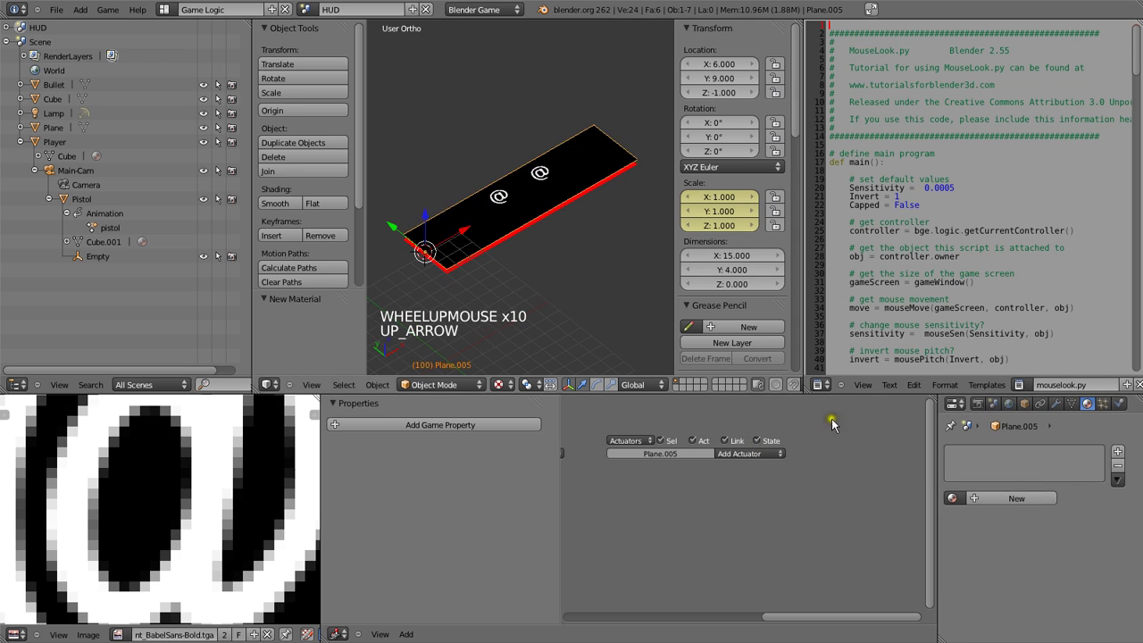
{"action": "left_click", "coordinate": [1023, 497]}
{"action": "left_click", "coordinate": [1000, 496]}
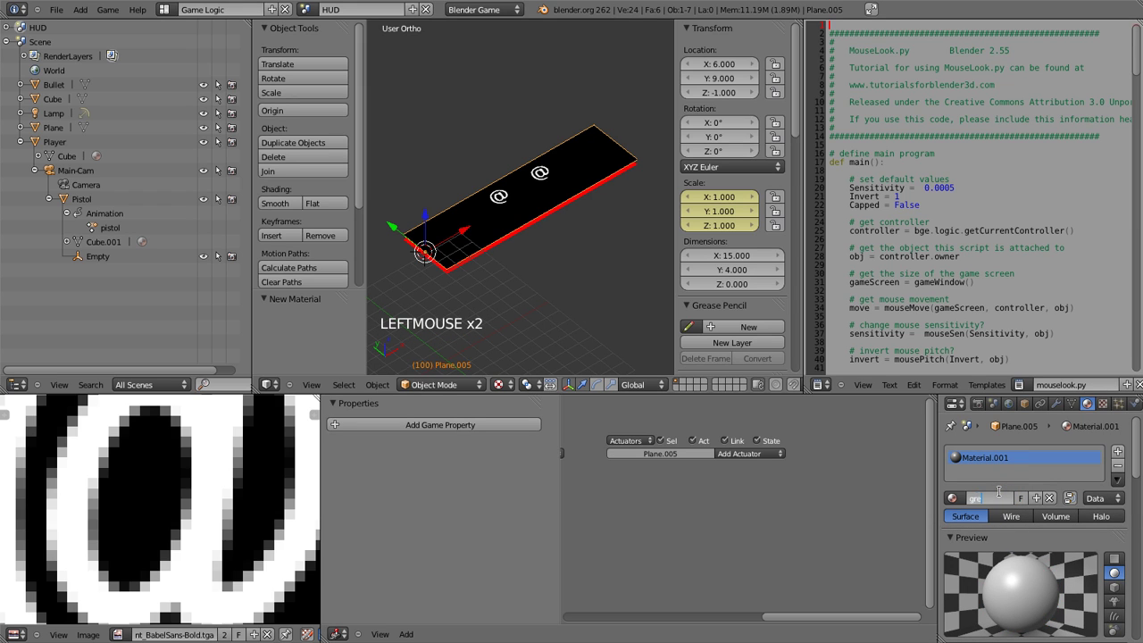
{"action": "key", "text": "Return"}
Make the upper plane's material Shadeless and set its diffuse colour to green, with R 0.000 and B 0.000.
{"action": "scroll", "coordinate": [1027, 536], "scroll_direction": "down", "scroll_amount": 8}
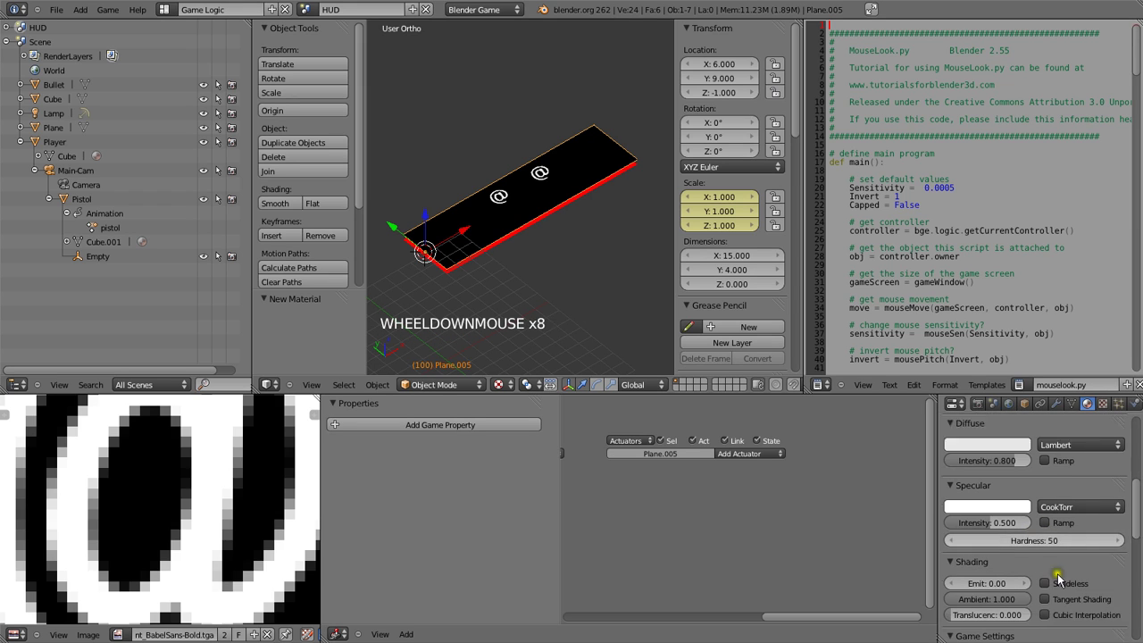
{"action": "scroll", "coordinate": [1058, 579], "scroll_direction": "down", "scroll_amount": 1}
{"action": "left_click", "coordinate": [1058, 555]}
{"action": "left_click", "coordinate": [1007, 417]}
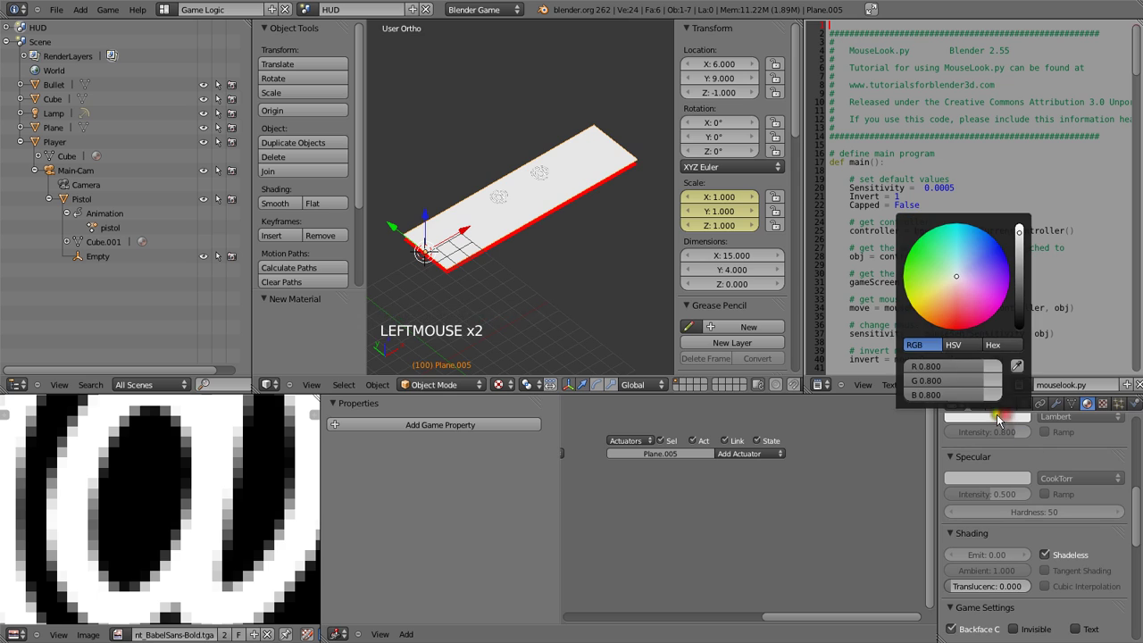
{"action": "left_click_drag", "start_coordinate": [973, 394], "coordinate": [767, 384]}
{"action": "left_click_drag", "start_coordinate": [983, 366], "coordinate": [816, 365]}
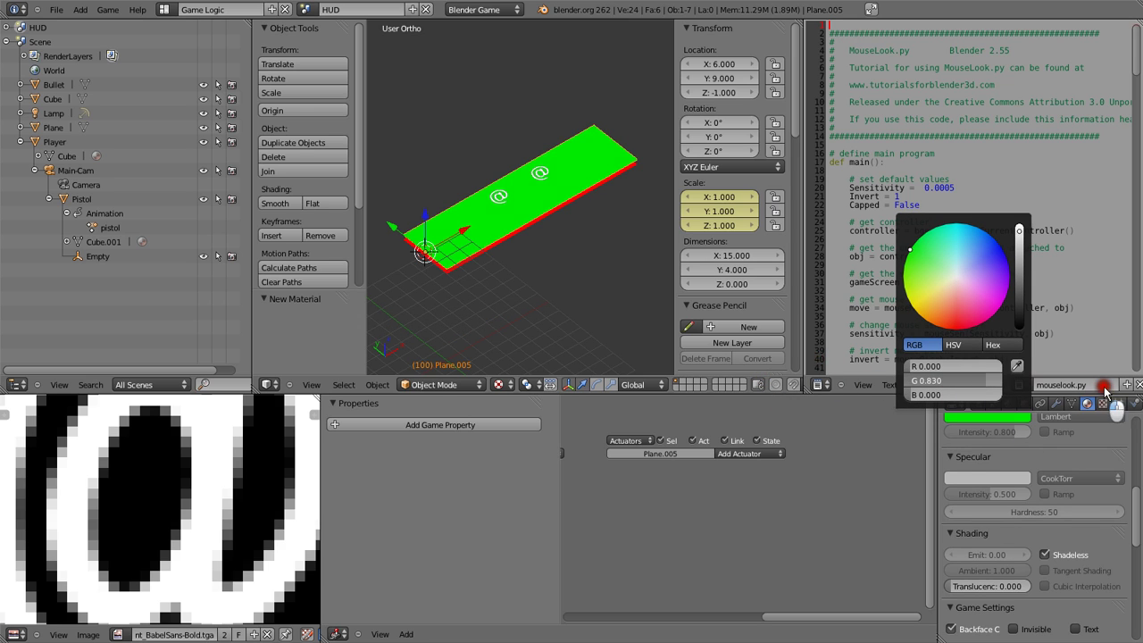
{"action": "left_click", "coordinate": [828, 562]}
Test-run the HUD in the current view and again through the camera in a maximised 3D view with the side panels hidden.
{"action": "key", "text": "p"}
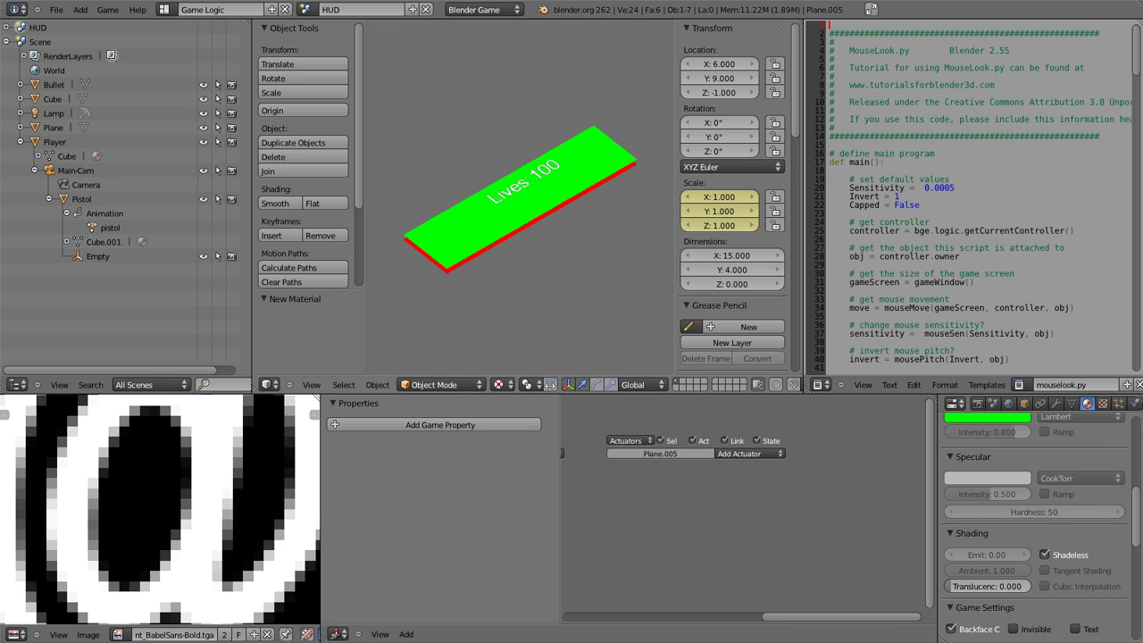
{"action": "key", "text": "Escape"}
{"action": "scroll", "coordinate": [521, 196], "scroll_direction": "up", "scroll_amount": 1}
{"action": "key", "text": "KP_0"}
{"action": "key", "text": "shift+space"}
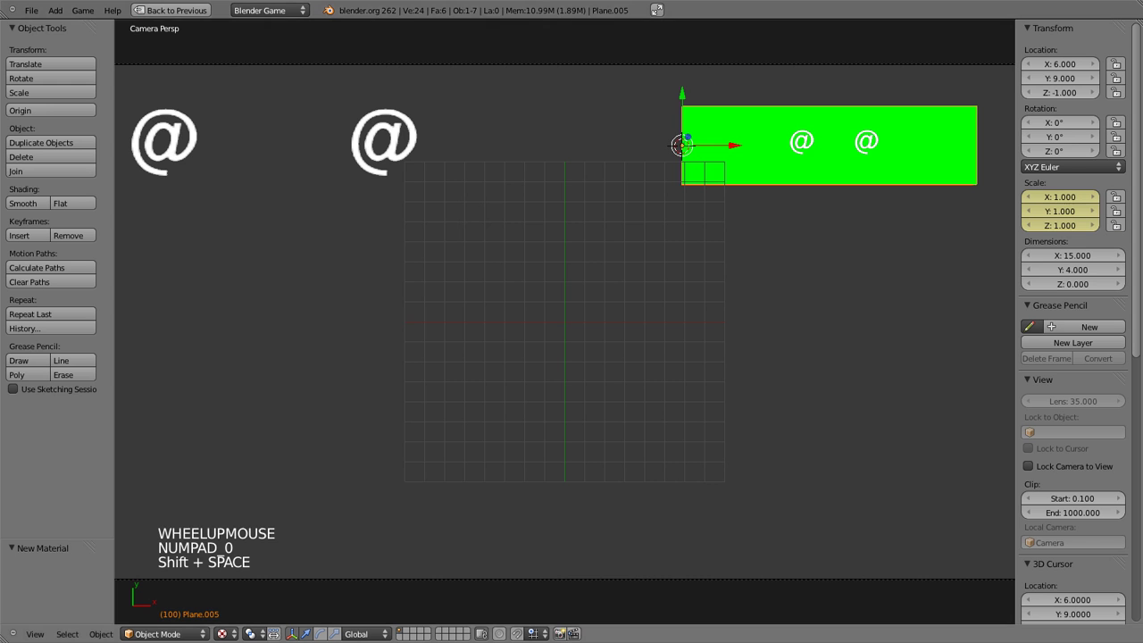
{"action": "key", "text": "t"}
{"action": "key", "text": "n"}
{"action": "key", "text": "p"}
{"action": "key", "text": "Escape"}
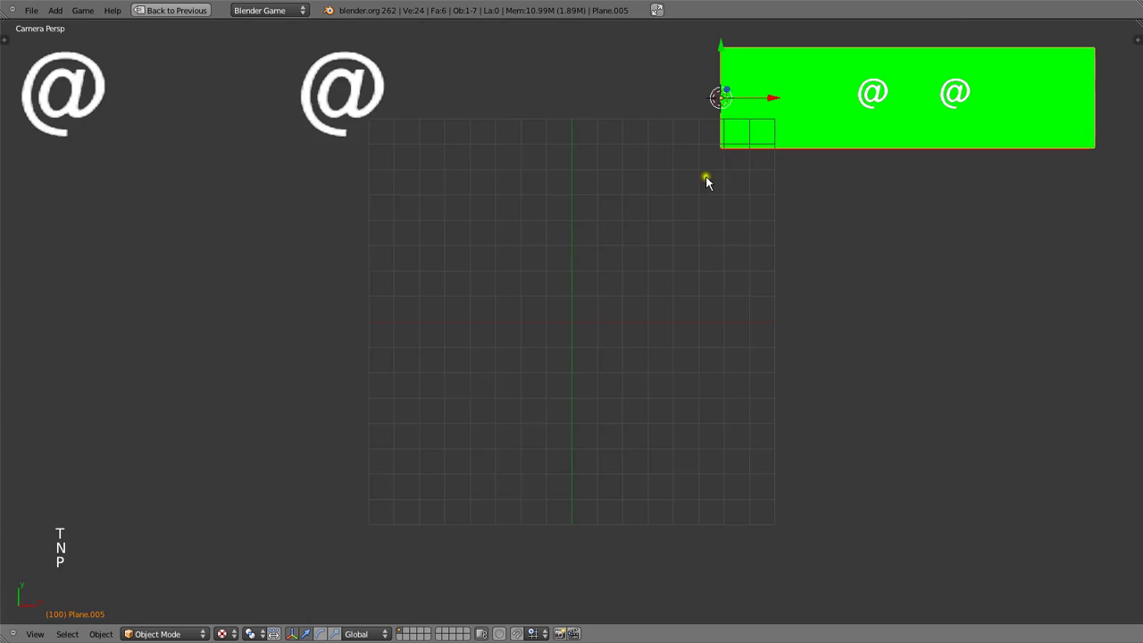
Move both lives text planes together slightly down and to the left on the green bar, and test-run the HUD.
{"action": "right_click", "coordinate": [884, 92]}
{"action": "right_click", "coordinate": [954, 92], "text": "shift"}
{"action": "key", "text": "g"}
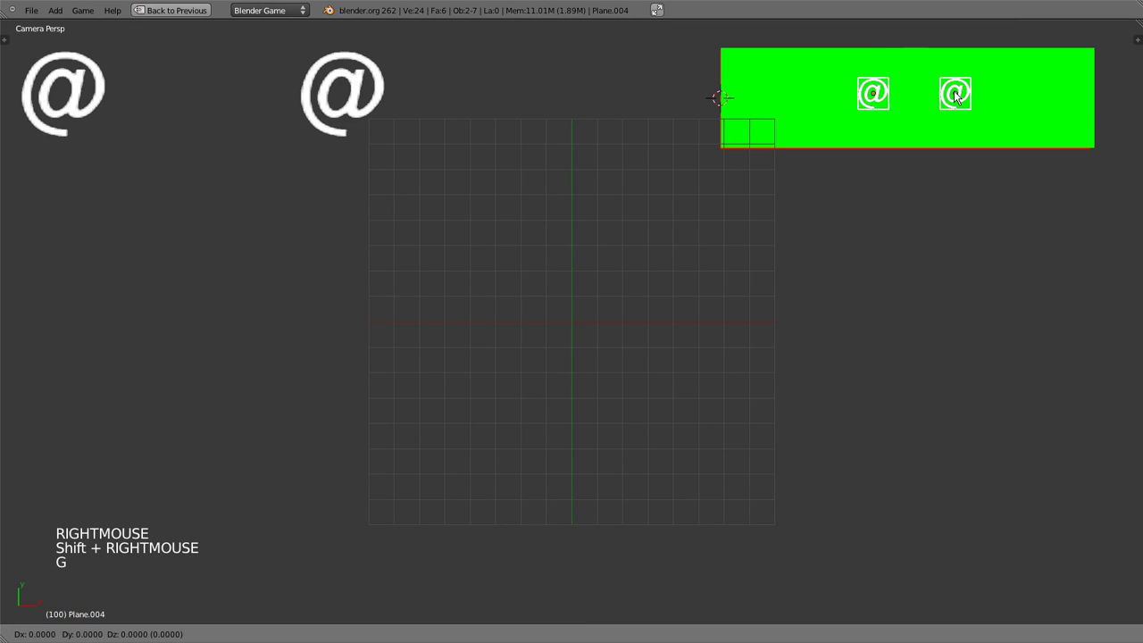
{"action": "left_click", "coordinate": [871, 131], "text": "ctrl+shift"}
{"action": "key", "text": "p"}
{"action": "key", "text": "Escape"}
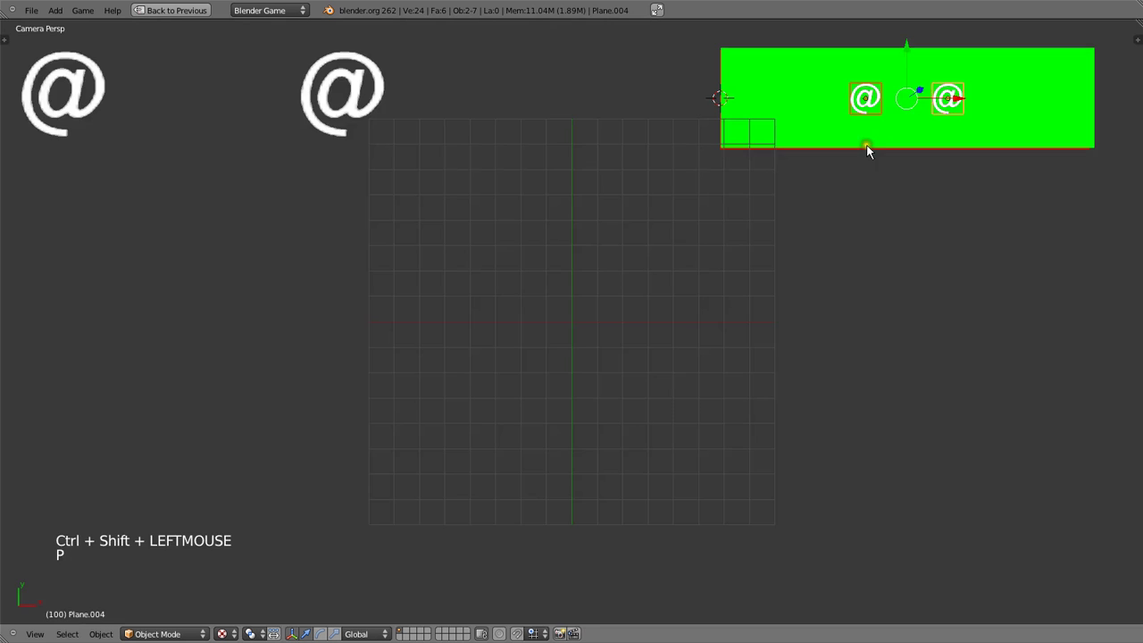
Switch the HUD camera to Orthographic and set its Orthographic Scale to 50.
{"action": "scroll", "coordinate": [370, 599], "scroll_direction": "down", "scroll_amount": 2}
{"action": "right_click", "coordinate": [568, 488]}
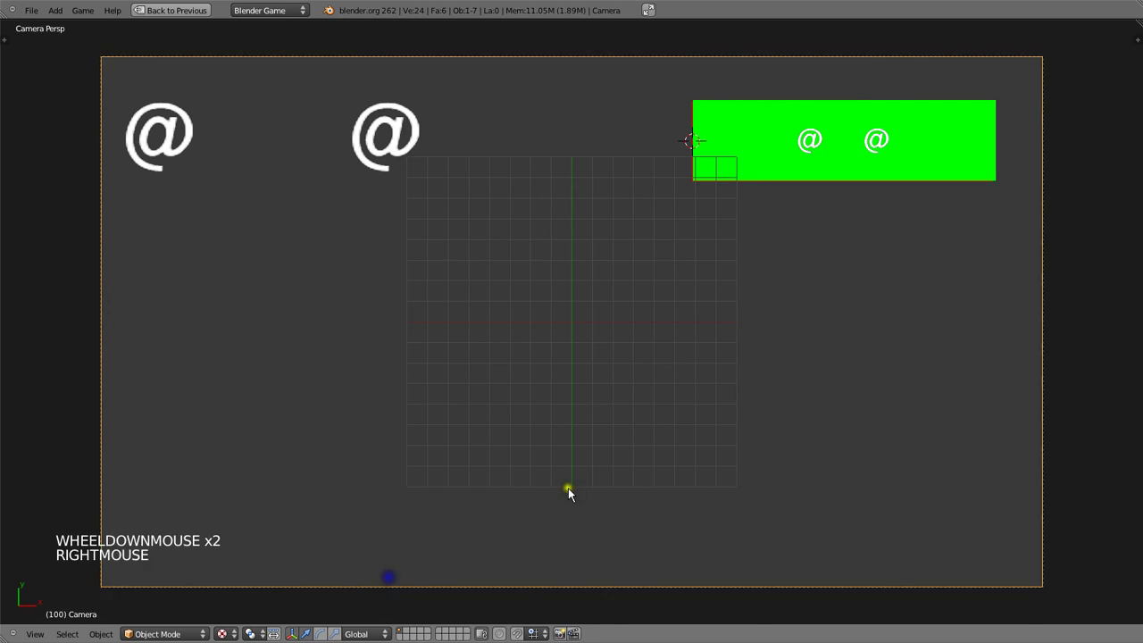
{"action": "key", "text": "shift+space"}
{"action": "left_click", "coordinate": [1079, 495]}
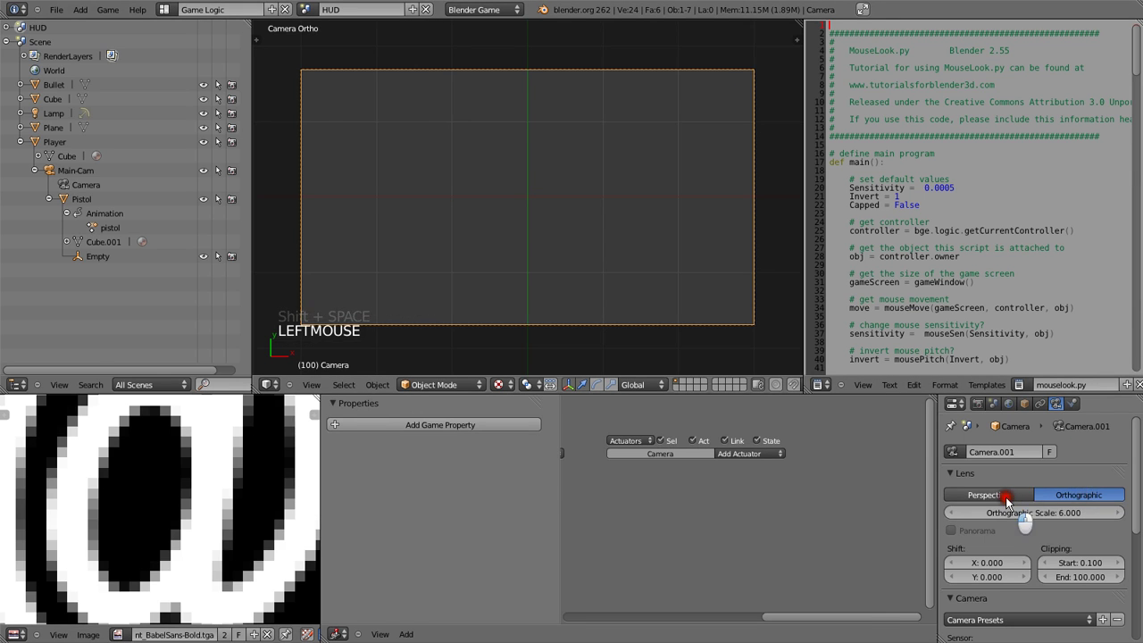
{"action": "left_click", "coordinate": [999, 495]}
{"action": "left_click", "coordinate": [1052, 495]}
{"action": "left_click", "coordinate": [1039, 515]}
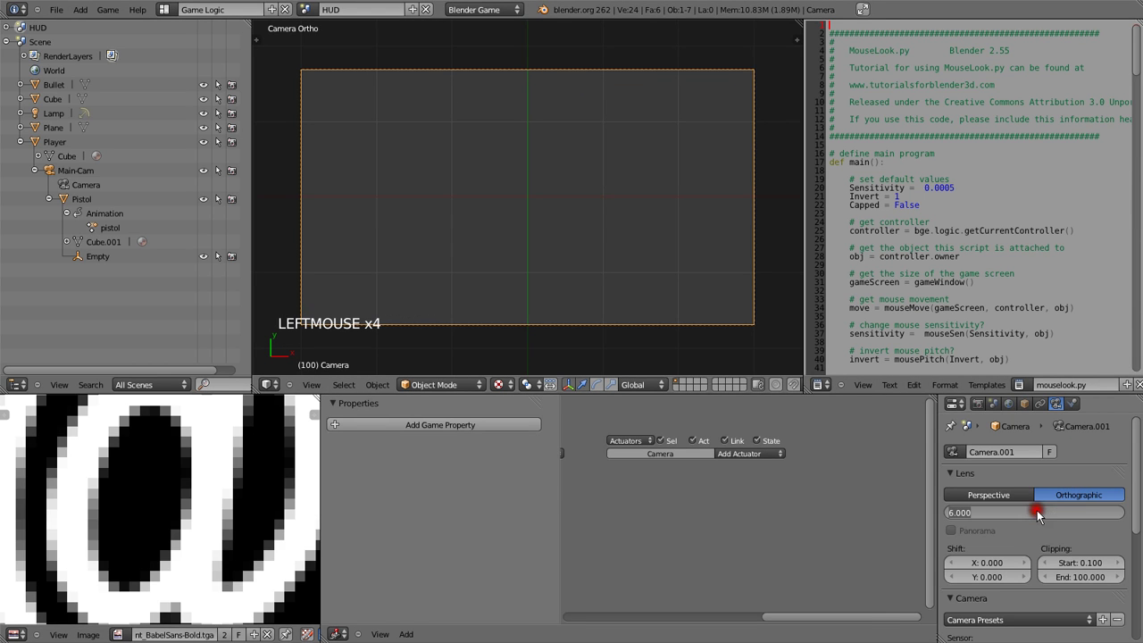
{"action": "type", "text": "50"}
{"action": "key", "text": "Return"}
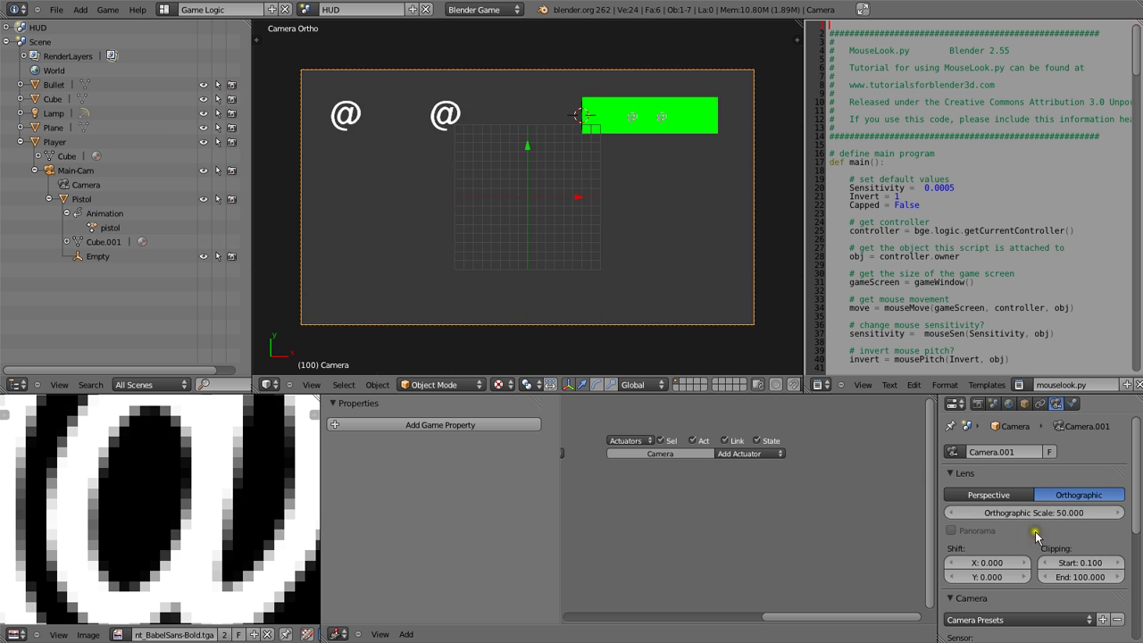
Test-run the HUD through the orthographic camera in a maximised 3D view.
{"action": "key", "text": "shift+space"}
{"action": "scroll", "coordinate": [650, 204], "scroll_direction": "up", "scroll_amount": 1}
{"action": "key", "text": "p"}
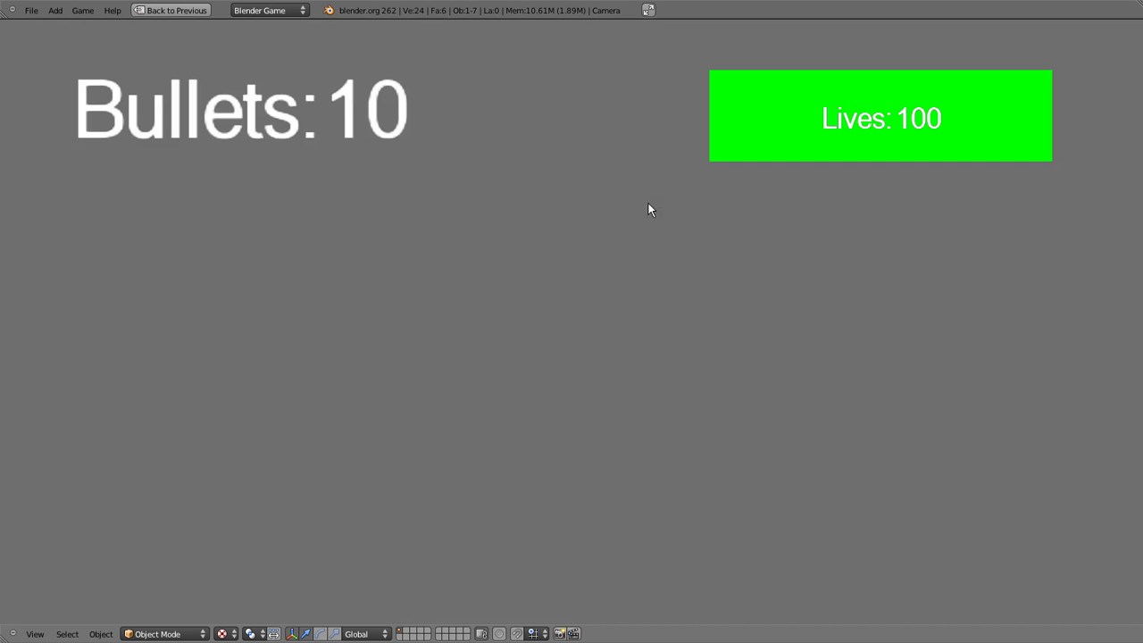
{"action": "key", "text": "Escape"}
Delete the And controller and the Property actuator from the lives number plane's logic.
{"action": "right_click", "coordinate": [1018, 100]}
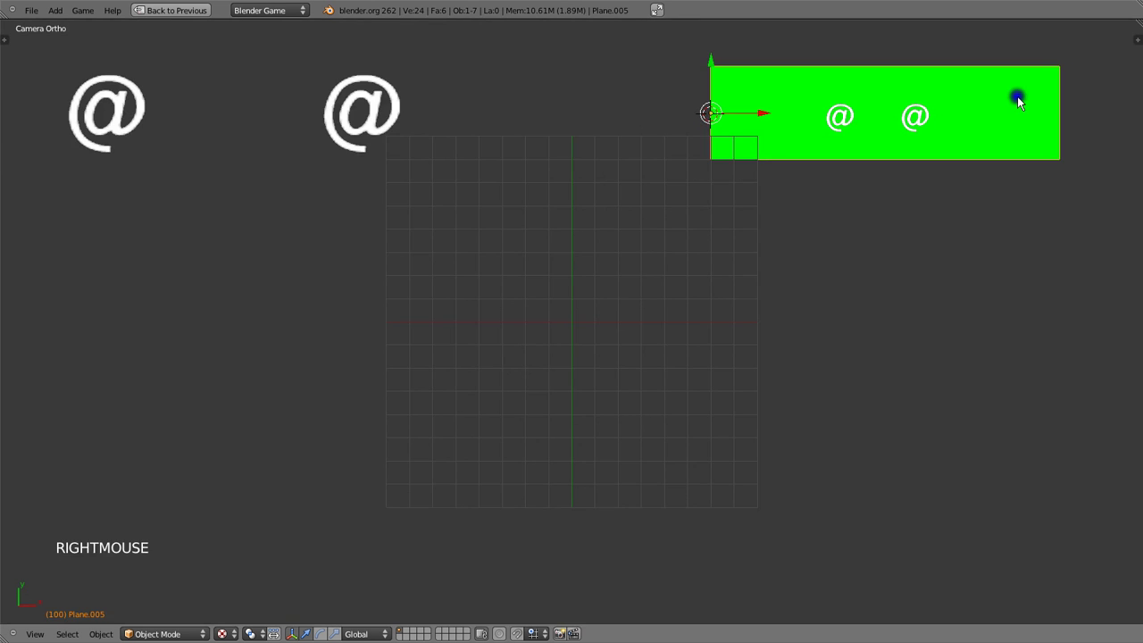
{"action": "key", "text": "shift+space"}
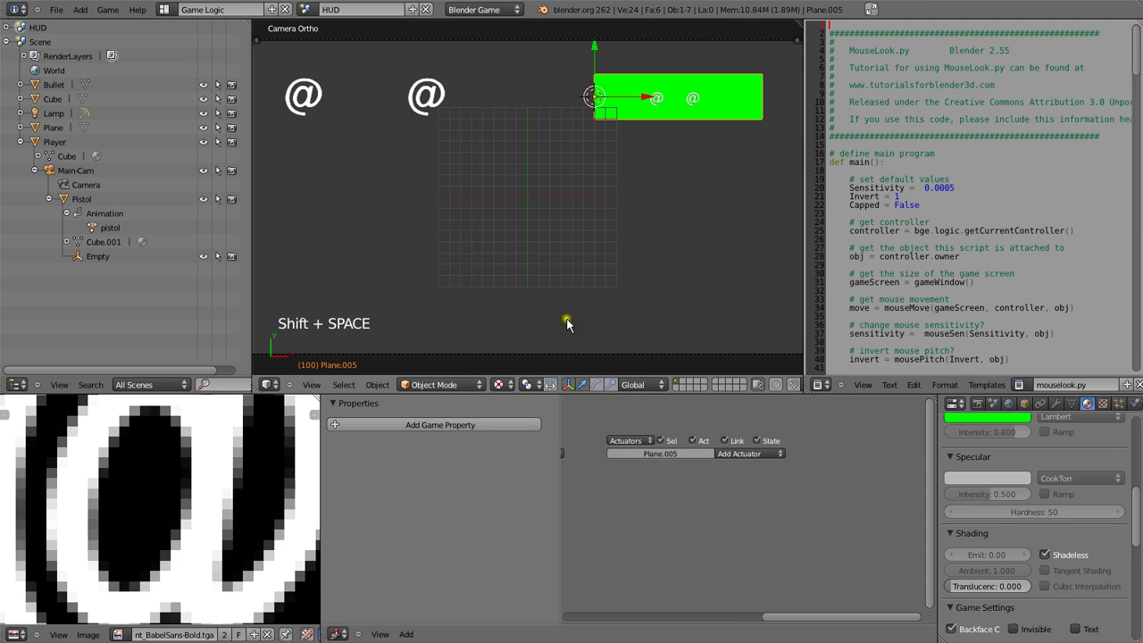
{"action": "middle_click_drag", "start_coordinate": [626, 517], "coordinate": [717, 518]}
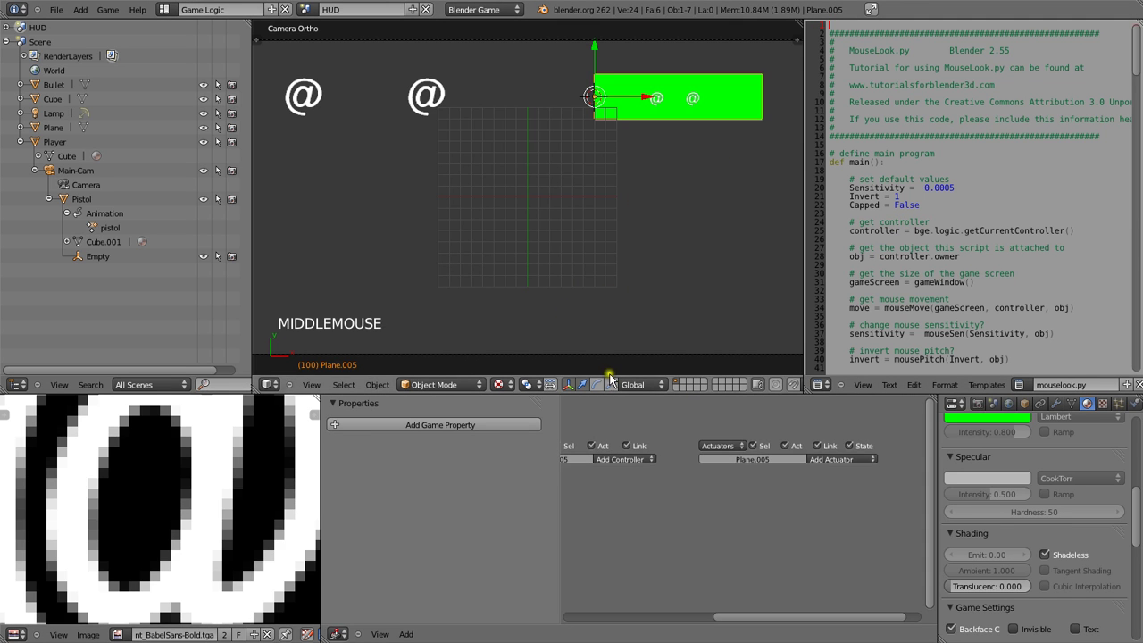
{"action": "middle_click_drag", "start_coordinate": [692, 433], "coordinate": [826, 438]}
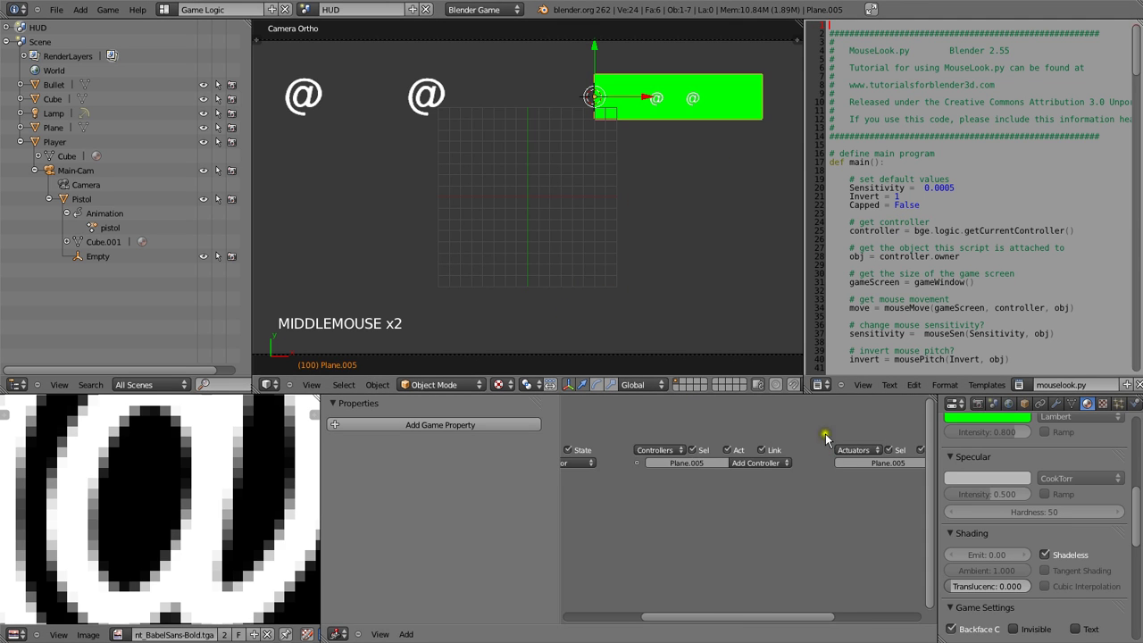
{"action": "right_click", "coordinate": [659, 98]}
{"action": "right_click", "coordinate": [697, 100]}
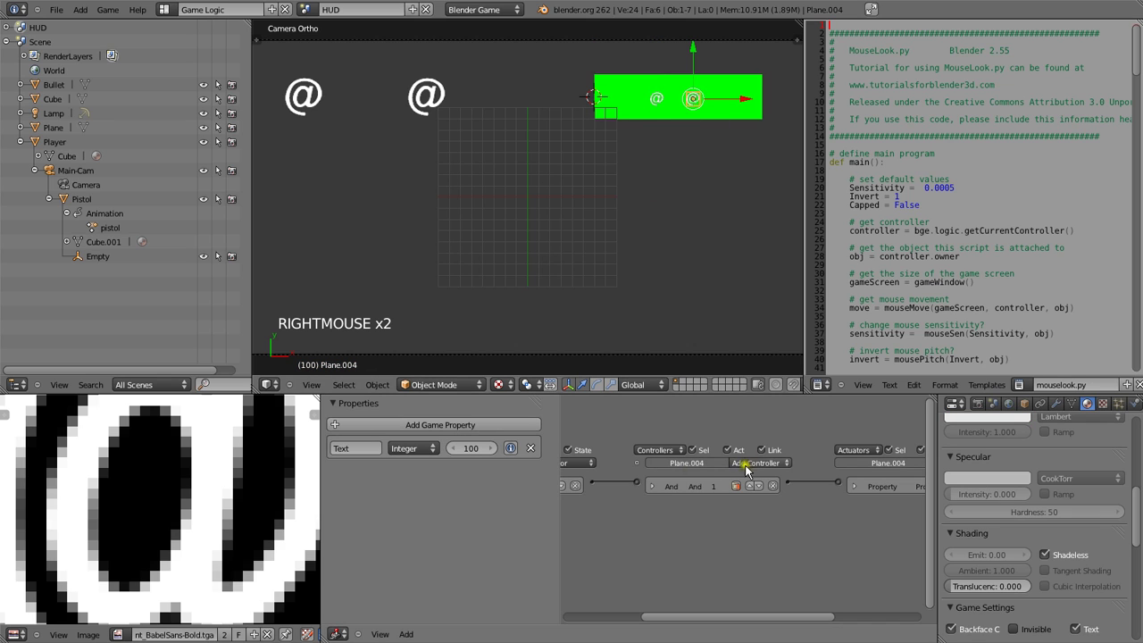
{"action": "mouse_move", "coordinate": [636, 483]}
{"action": "left_mouse_down"}
{"action": "mouse_move", "coordinate": [592, 479]}
{"action": "mouse_move", "coordinate": [608, 488]}
{"action": "left_mouse_up"}
{"action": "left_click", "coordinate": [775, 486]}
{"action": "middle_click_drag", "start_coordinate": [774, 490], "coordinate": [669, 497]}
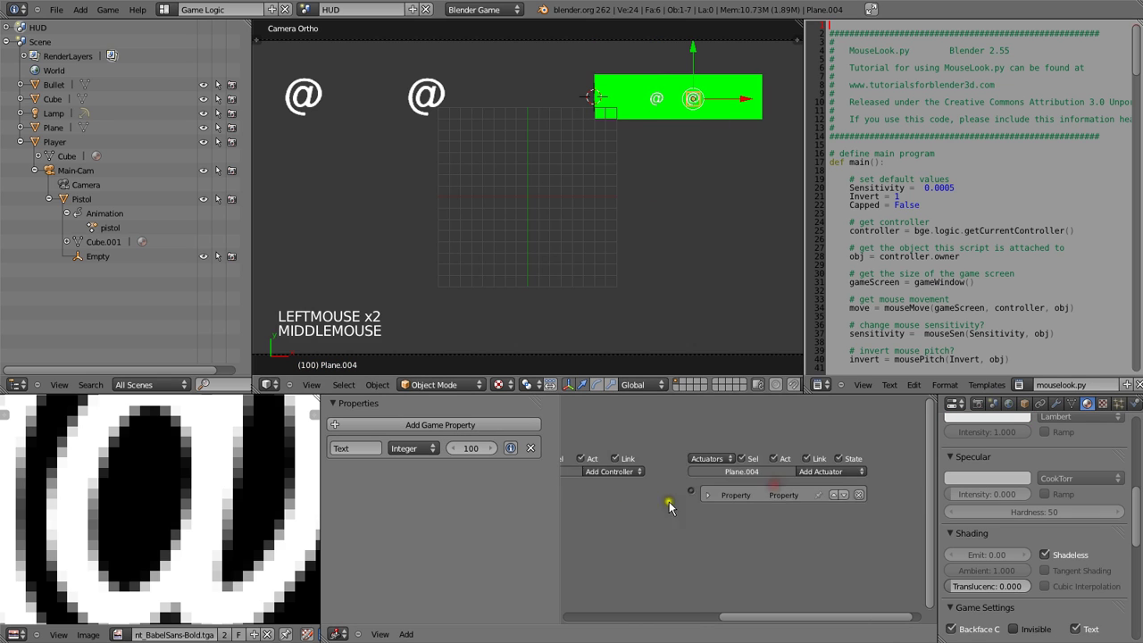
{"action": "left_click", "coordinate": [855, 493]}
Add an Always sensor to the green bar plane, turn on its true level triggering and collapse it.
{"action": "right_click", "coordinate": [434, 100]}
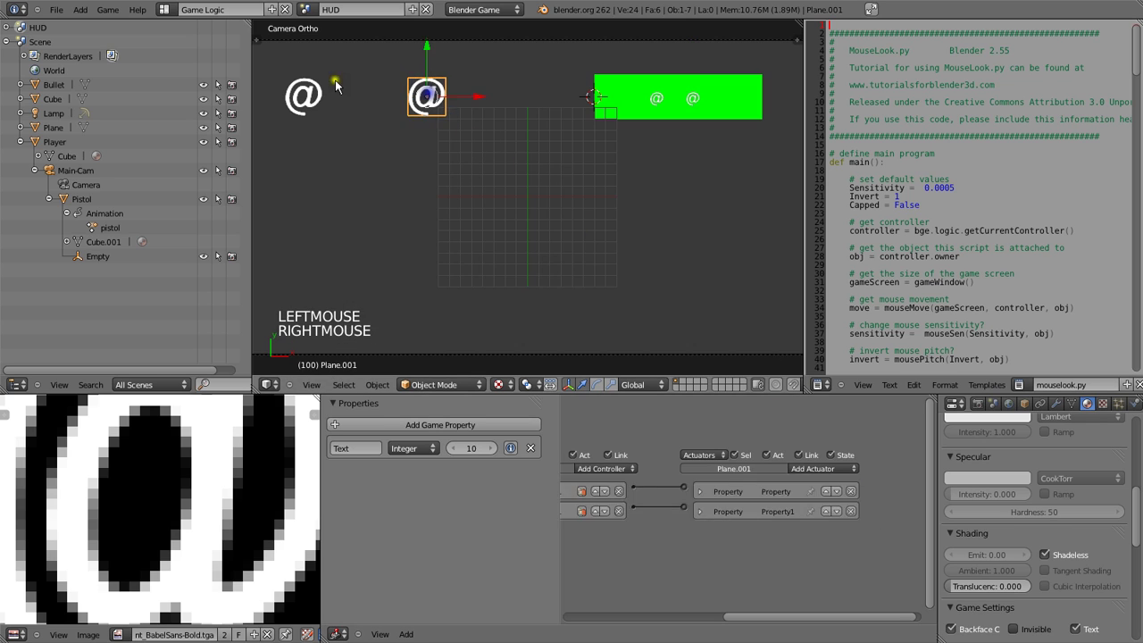
{"action": "right_click", "coordinate": [304, 95]}
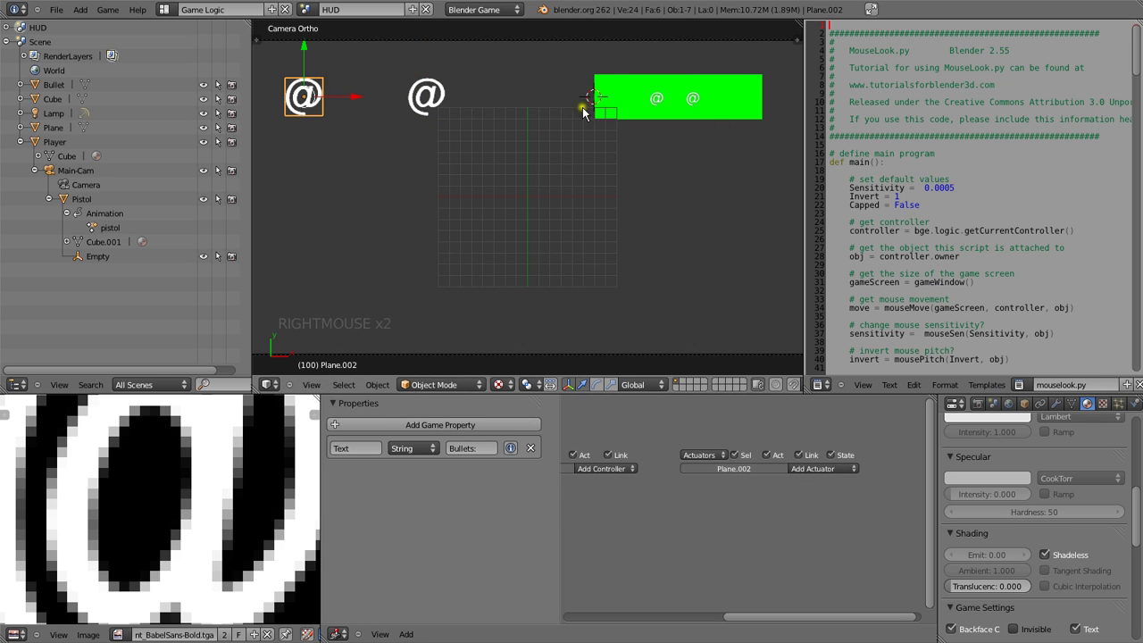
{"action": "right_click", "coordinate": [607, 95]}
{"action": "middle_click_drag", "start_coordinate": [473, 438], "coordinate": [573, 434]}
{"action": "left_click", "coordinate": [576, 470]}
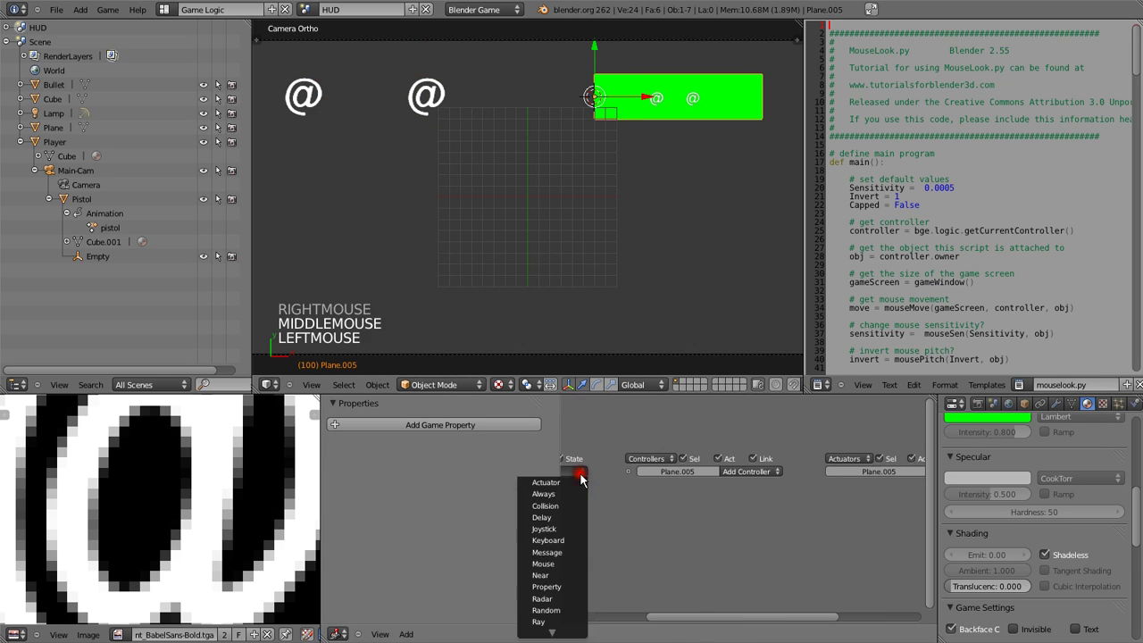
{"action": "left_click", "coordinate": [553, 496]}
{"action": "key", "text": "ctrl+Up"}
{"action": "middle_click_drag", "start_coordinate": [408, 364], "coordinate": [472, 340]}
{"action": "scroll", "coordinate": [471, 340], "scroll_direction": "down", "scroll_amount": 1}
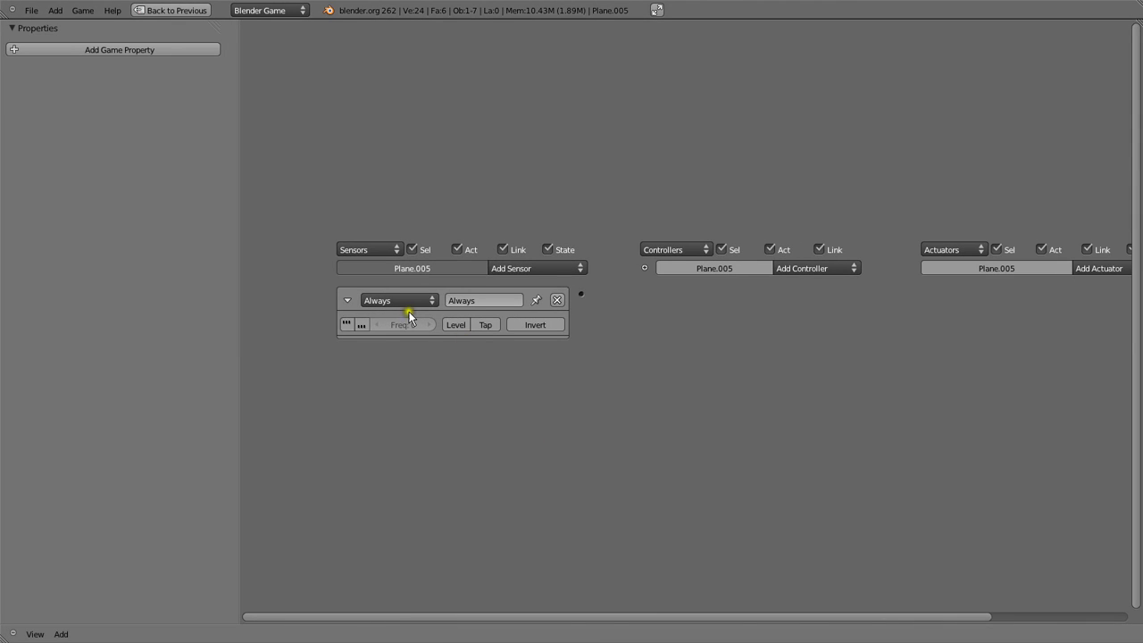
{"action": "left_click", "coordinate": [347, 325]}
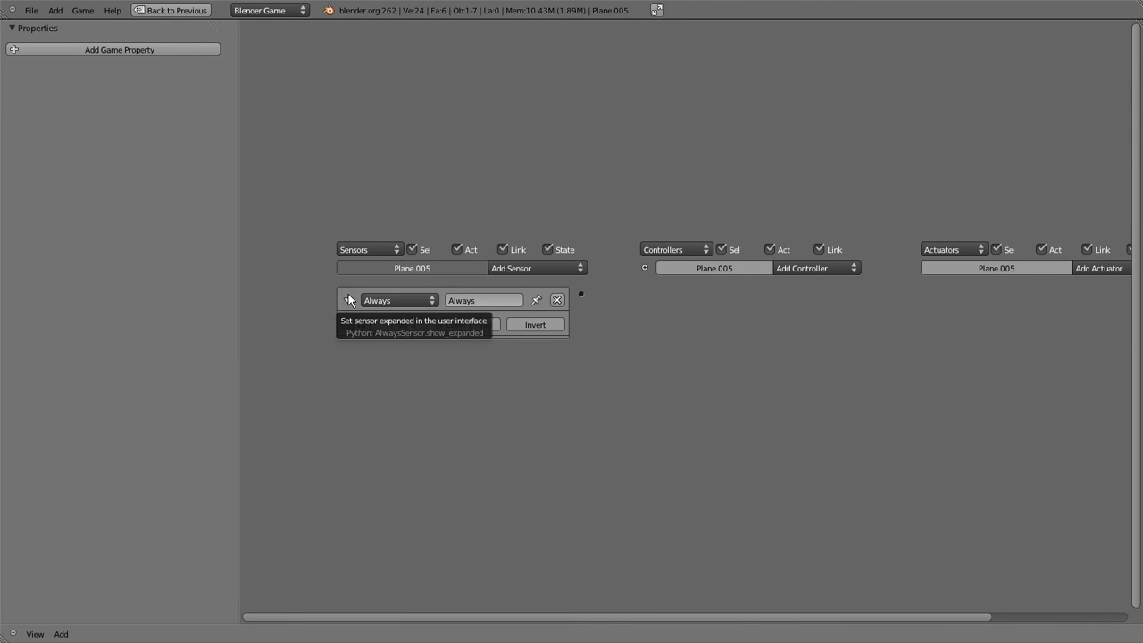
{"action": "left_click", "coordinate": [348, 296]}
Add an And controller linked to the bar plane's Always sensor, and add an Action actuator.
{"action": "left_click", "coordinate": [804, 269]}
{"action": "left_click", "coordinate": [784, 282]}
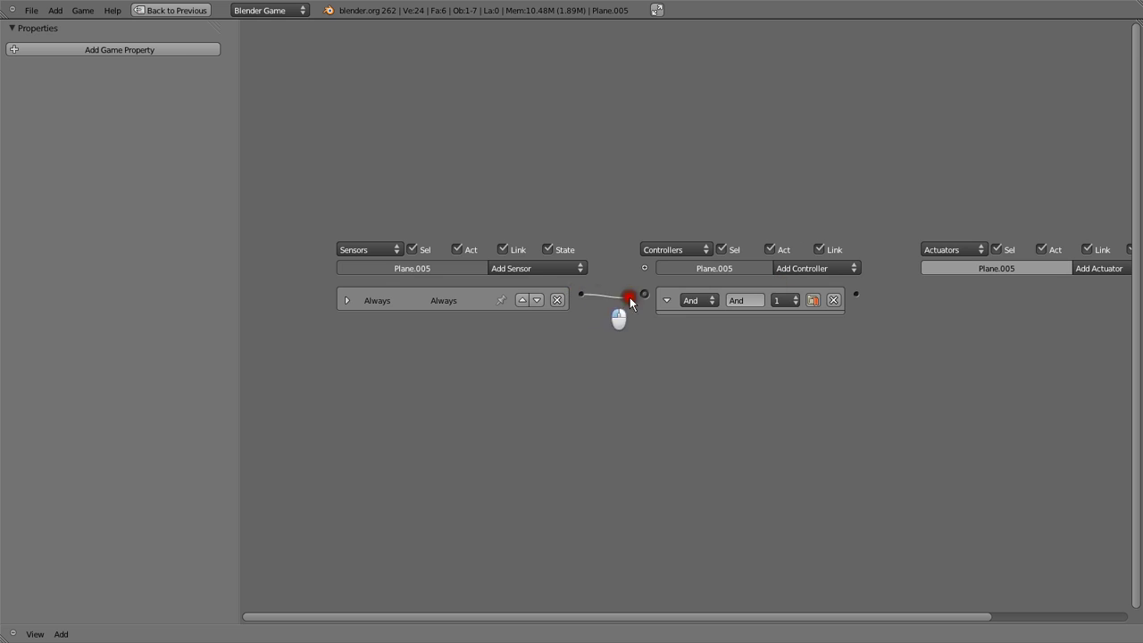
{"action": "left_click", "coordinate": [671, 302]}
{"action": "middle_click_drag", "start_coordinate": [672, 303], "coordinate": [413, 310]}
{"action": "left_click", "coordinate": [835, 256]}
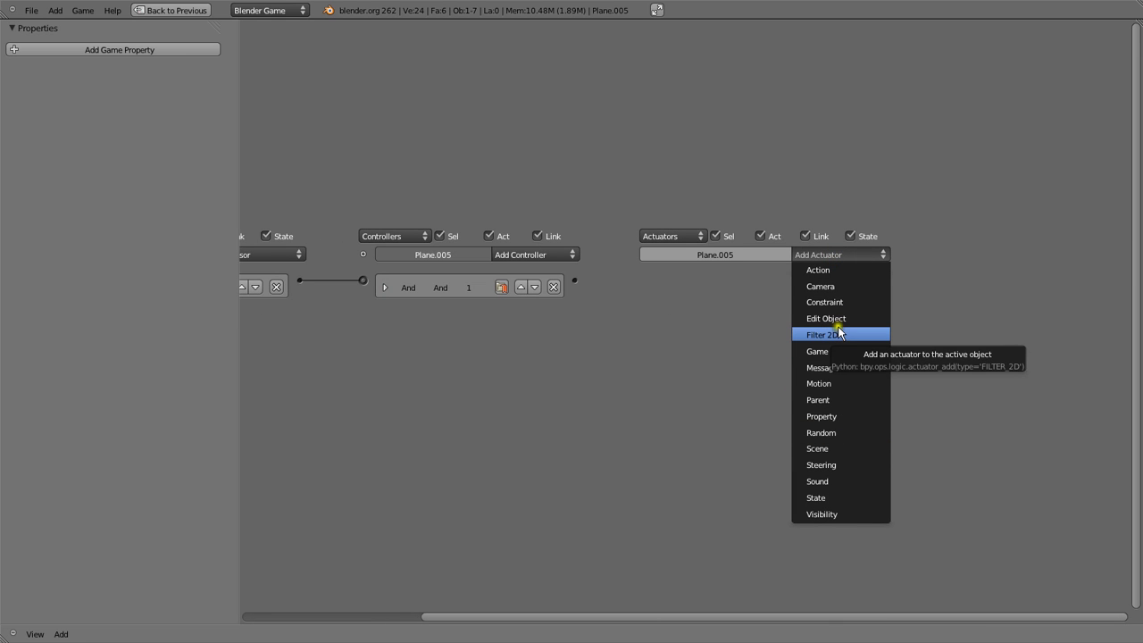
{"action": "left_click", "coordinate": [832, 270]}
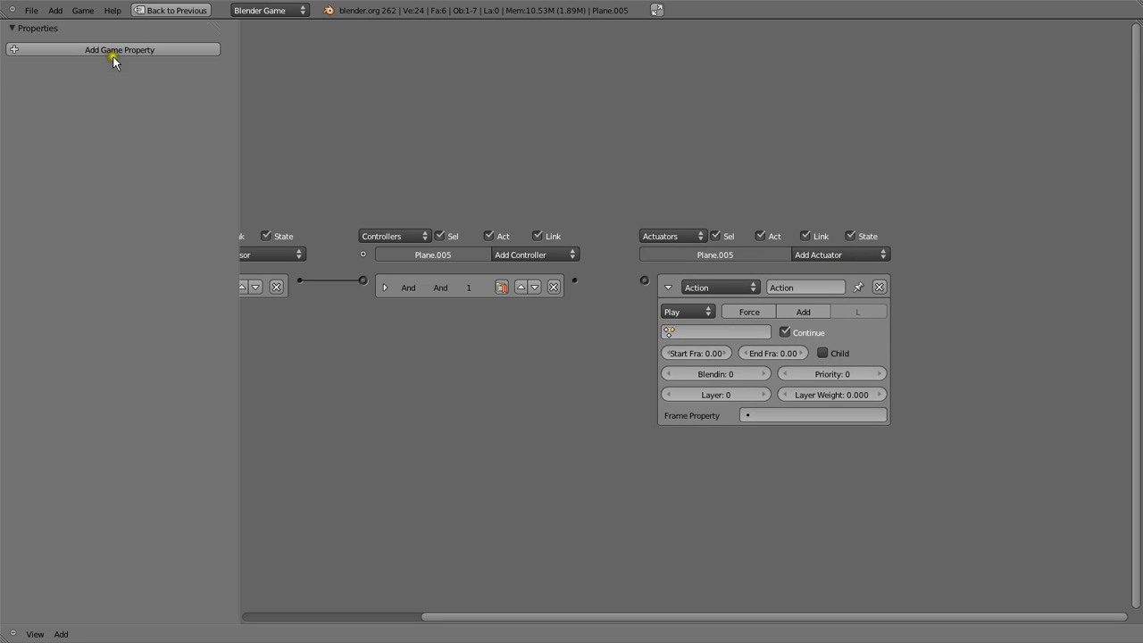
Add an Integer game property named lives with the value 100 to the green bar plane.
{"action": "left_click", "coordinate": [113, 51]}
{"action": "left_click", "coordinate": [42, 73]}
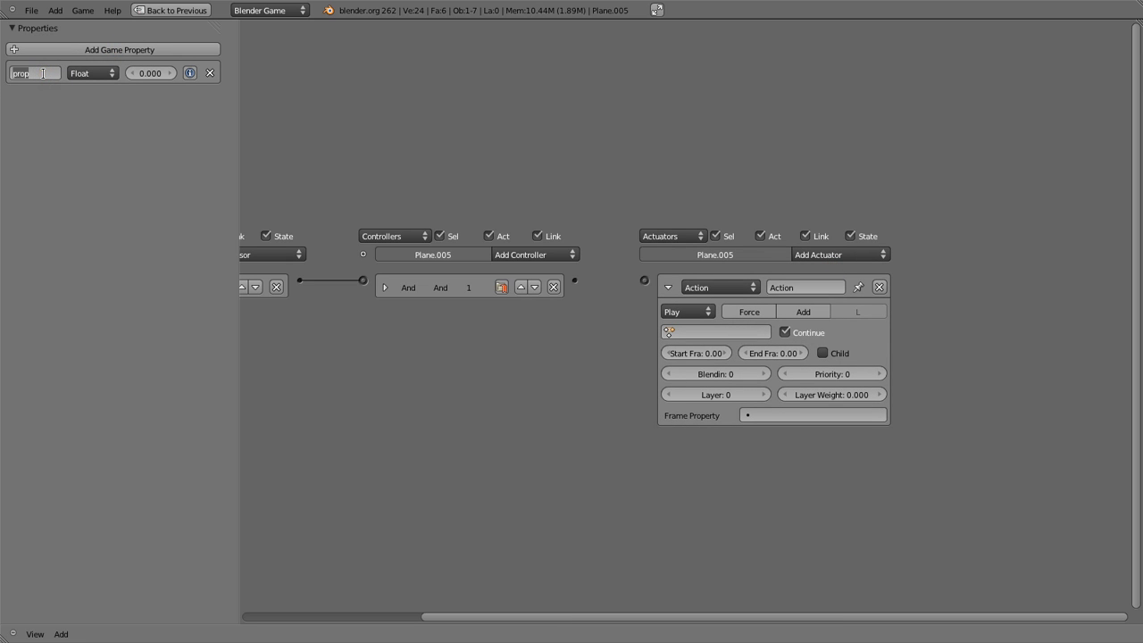
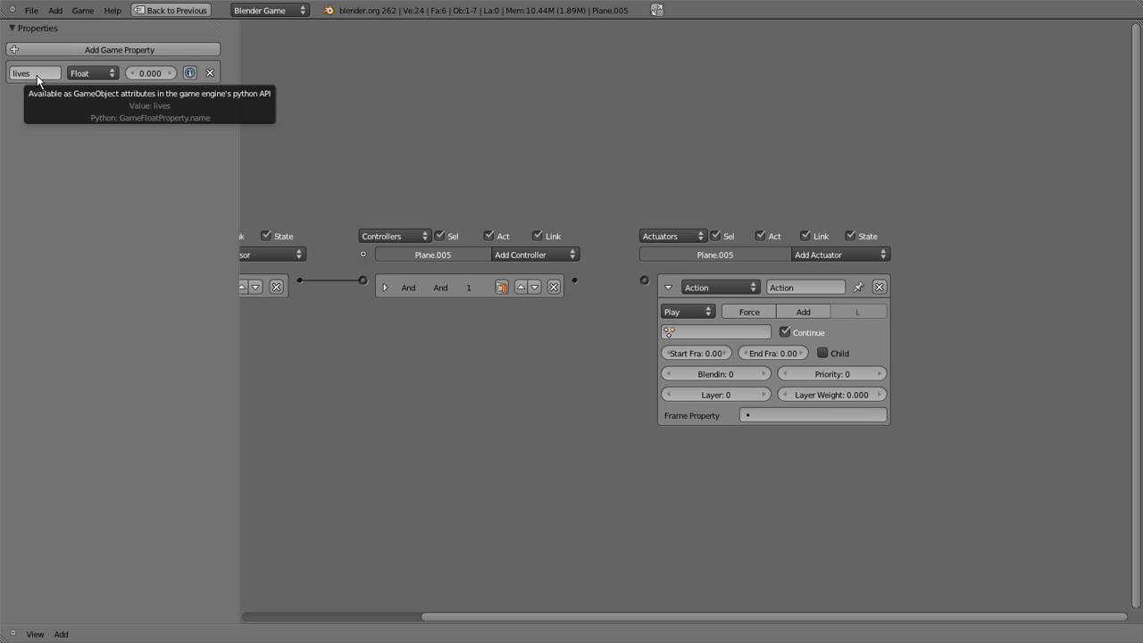
{"action": "left_click", "coordinate": [98, 72]}
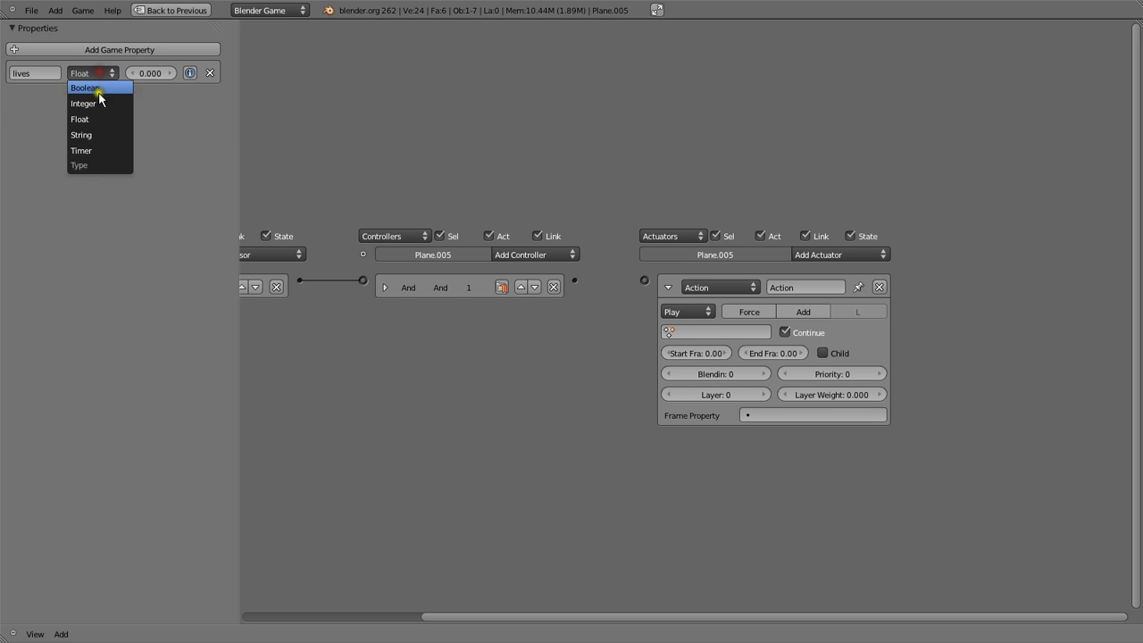
{"action": "left_click", "coordinate": [99, 100]}
{"action": "left_click", "coordinate": [140, 77]}
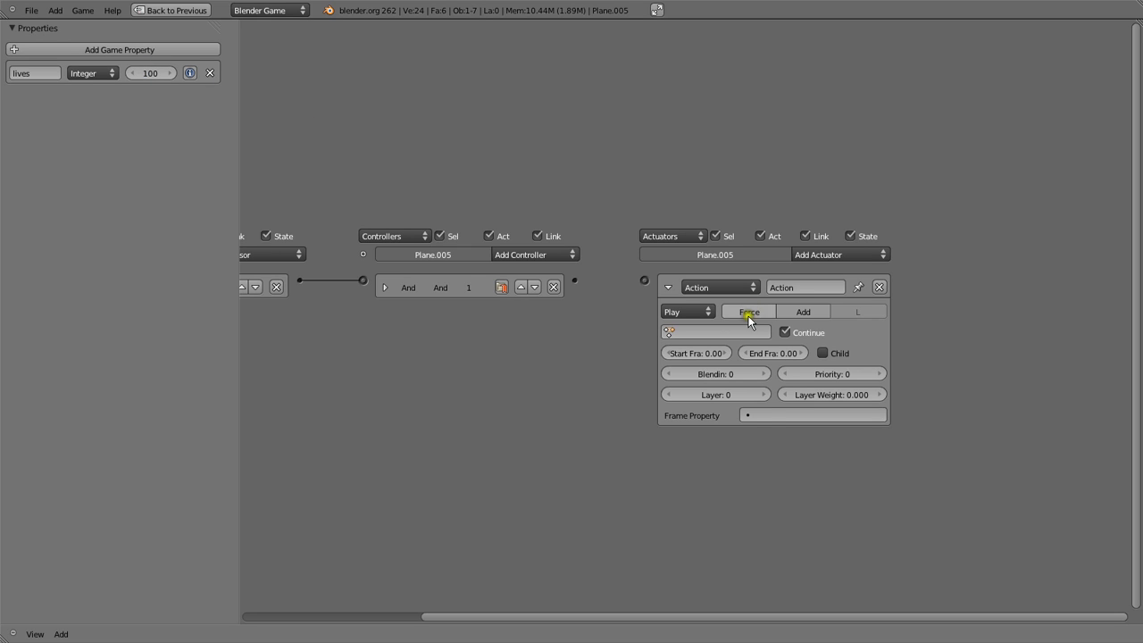
Assign Plane.005Action to the bar's Action actuator, link it to the And controller and set its frame property to lives.
{"action": "left_click", "coordinate": [711, 332]}
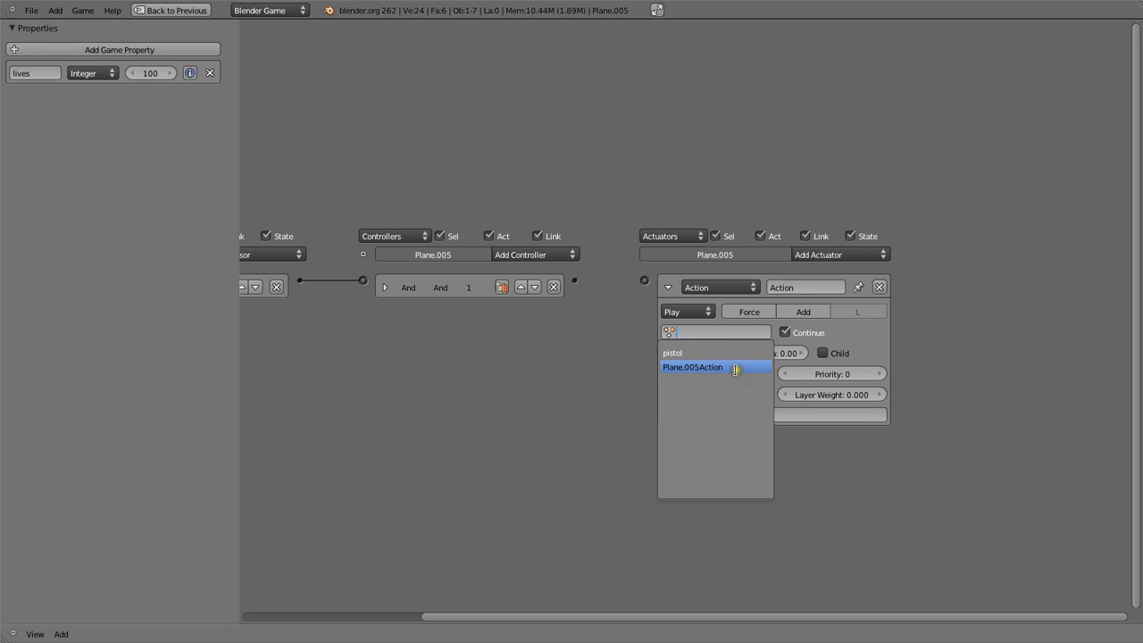
{"action": "left_click", "coordinate": [736, 367]}
{"action": "left_click_drag", "start_coordinate": [654, 282], "coordinate": [646, 281]}
{"action": "left_click", "coordinate": [816, 415]}
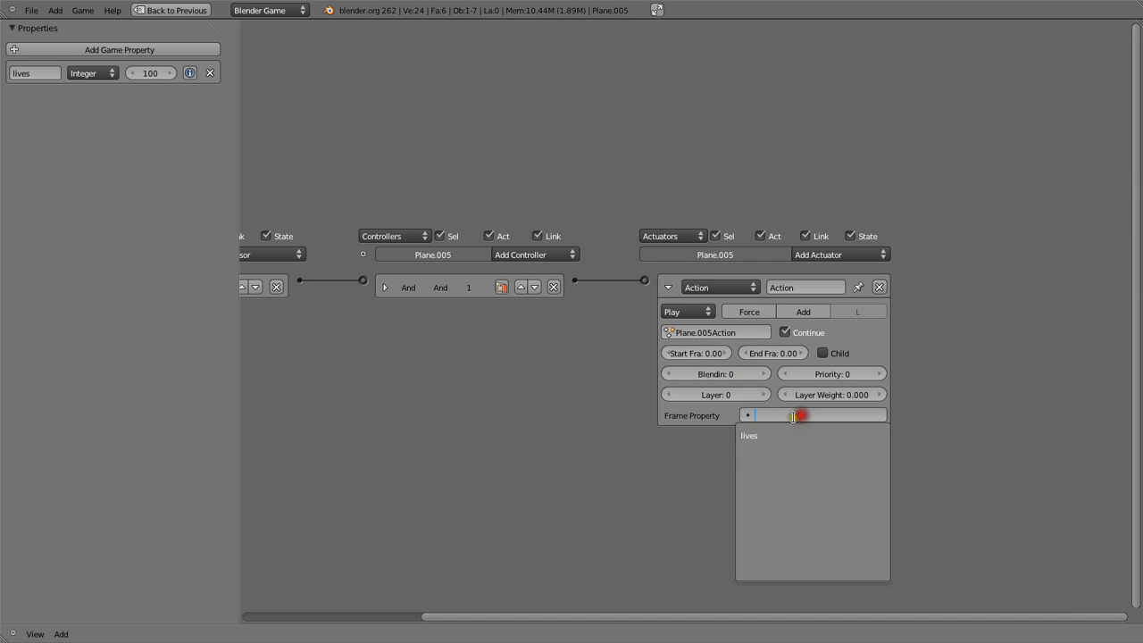
{"action": "left_click", "coordinate": [755, 436]}
Set the Action actuator's playback type to Property with lives as the property, and clear its frame property.
{"action": "left_click", "coordinate": [688, 311]}
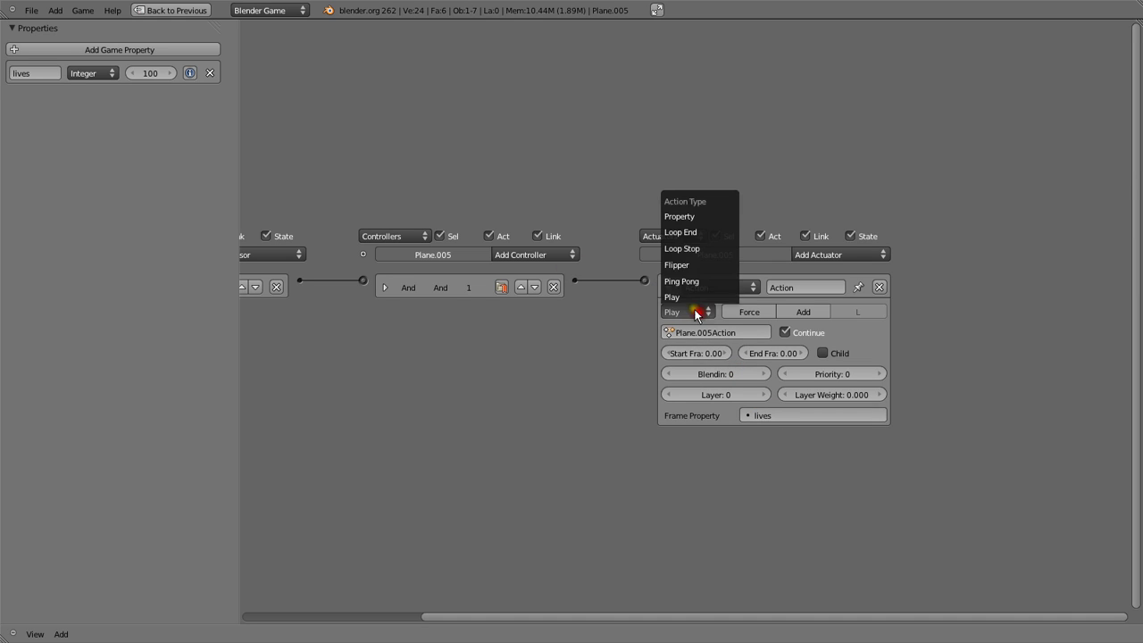
{"action": "left_click", "coordinate": [688, 215]}
{"action": "left_click", "coordinate": [719, 354]}
{"action": "left_click", "coordinate": [724, 375]}
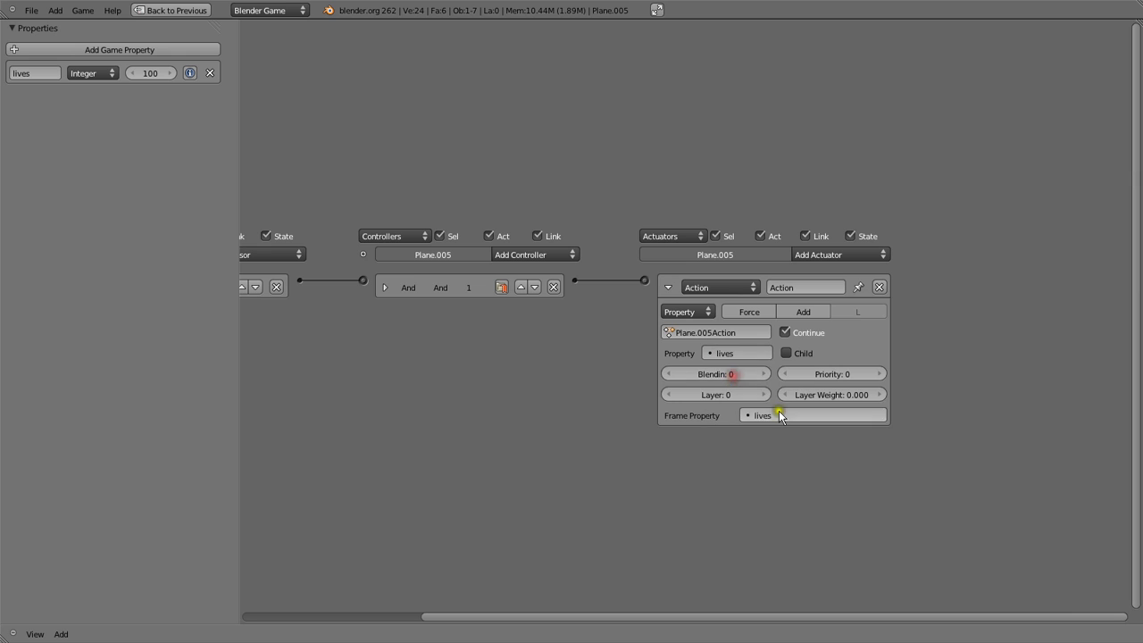
{"action": "left_click", "coordinate": [779, 410]}
{"action": "left_click", "coordinate": [784, 410]}
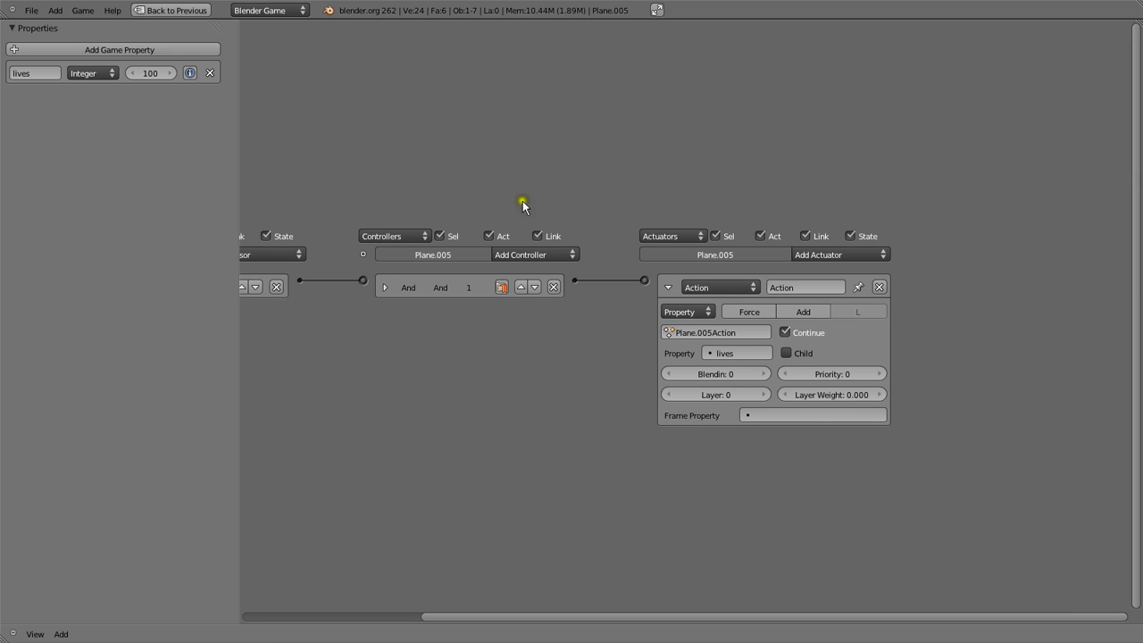
Test the green bar in the running game with the lives property lowered to 98 and 63.
{"action": "key", "text": "shift+space"}
{"action": "key", "text": "p"}
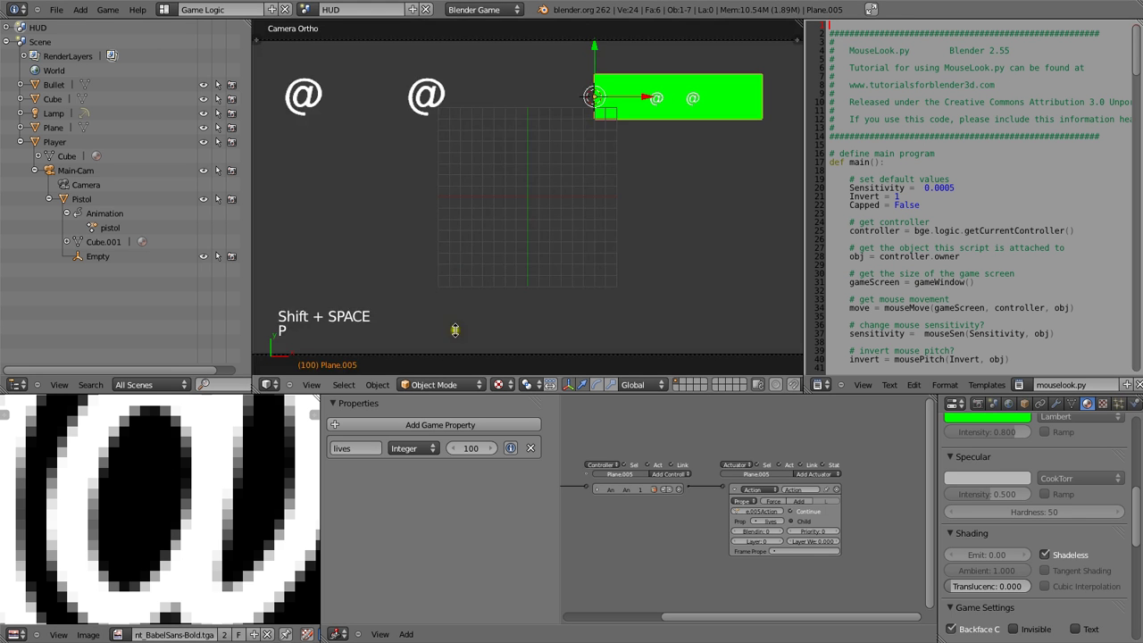
{"action": "left_click_drag", "start_coordinate": [473, 449], "coordinate": [460, 420]}
{"action": "key", "text": "p"}
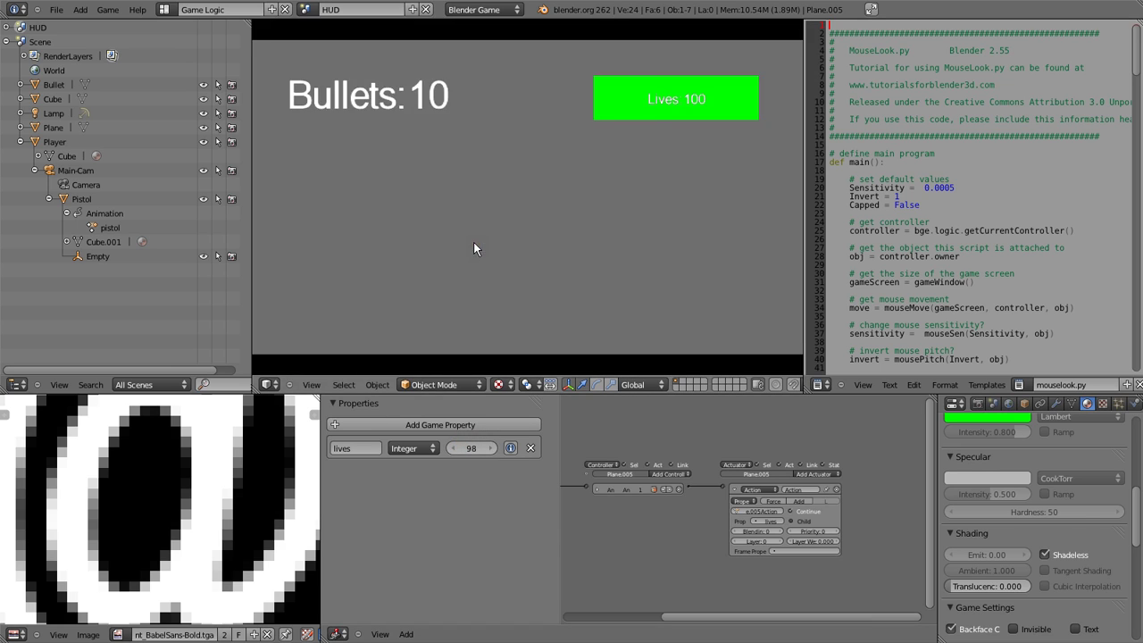
{"action": "key", "text": "Escape"}
{"action": "left_click", "coordinate": [463, 449]}
{"action": "left_click_drag", "start_coordinate": [450, 451], "coordinate": [424, 439]}
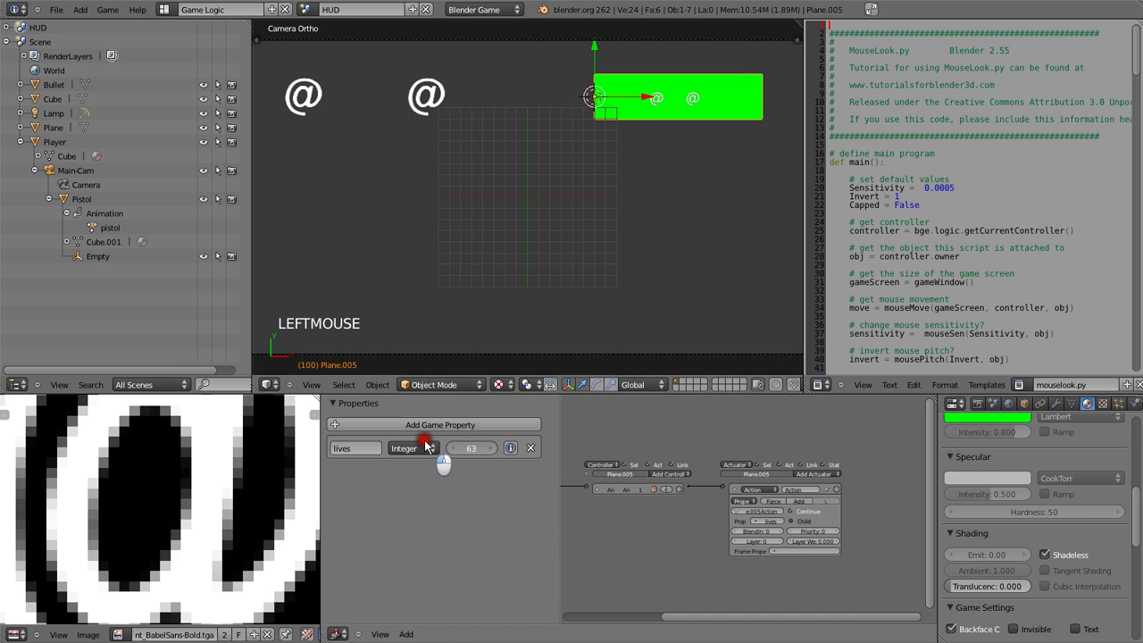
{"action": "key", "text": "p"}
{"action": "key", "text": "Escape"}
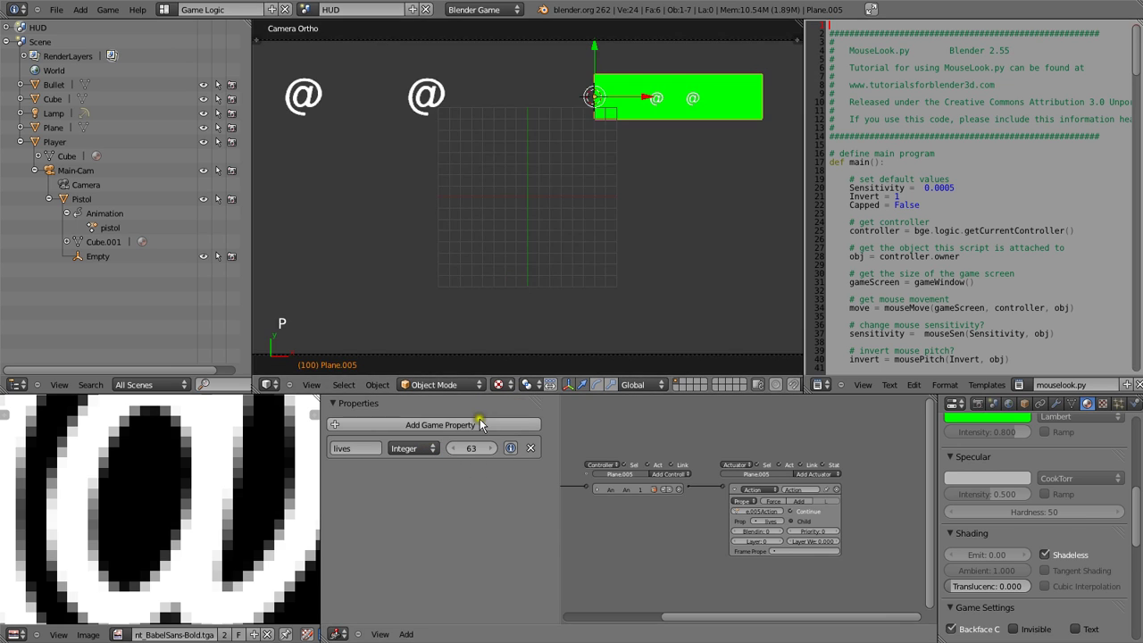
Set the green bar's lives property to 100 and collapse its Action actuator.
{"action": "left_click", "coordinate": [468, 449]}
{"action": "type", "text": "10"}
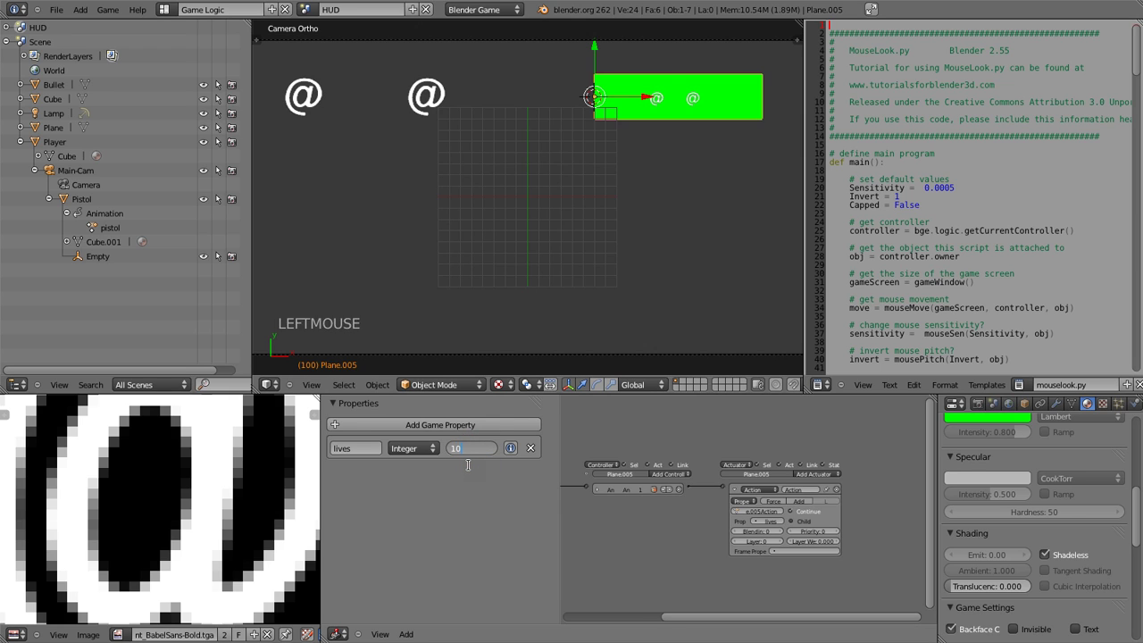
{"action": "type", "text": "0"}
{"action": "key", "text": "Return"}
{"action": "left_click", "coordinate": [732, 493]}
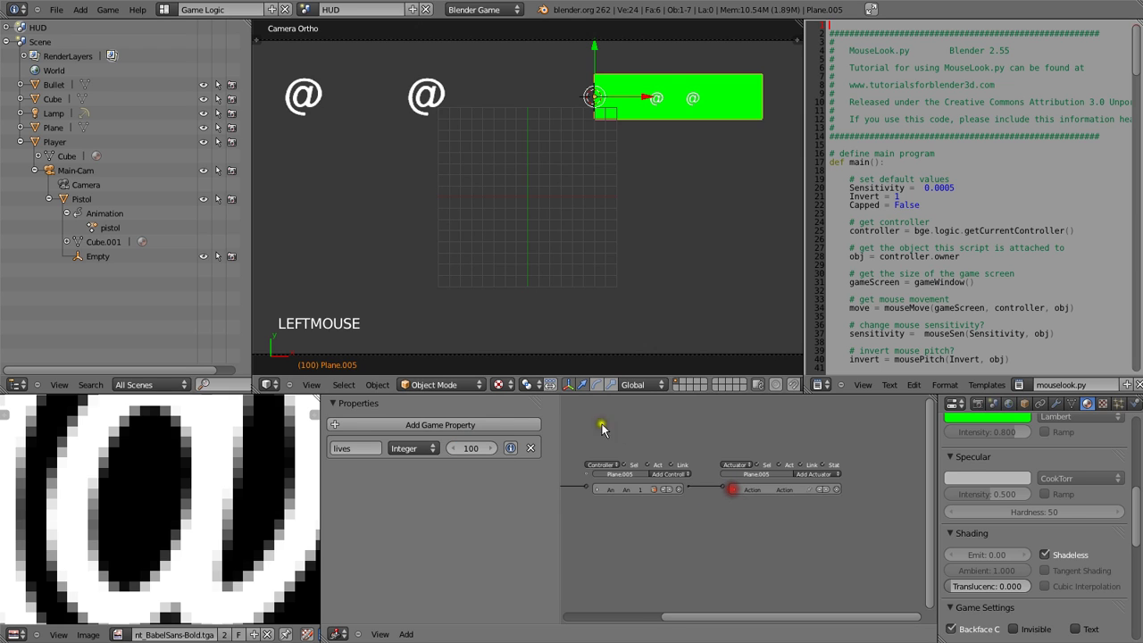
Add two Message sensors to the green bar plane's logic.
{"action": "key", "text": "ctrl+Up"}
{"action": "key", "text": "Home"}
{"action": "left_click", "coordinate": [498, 267]}
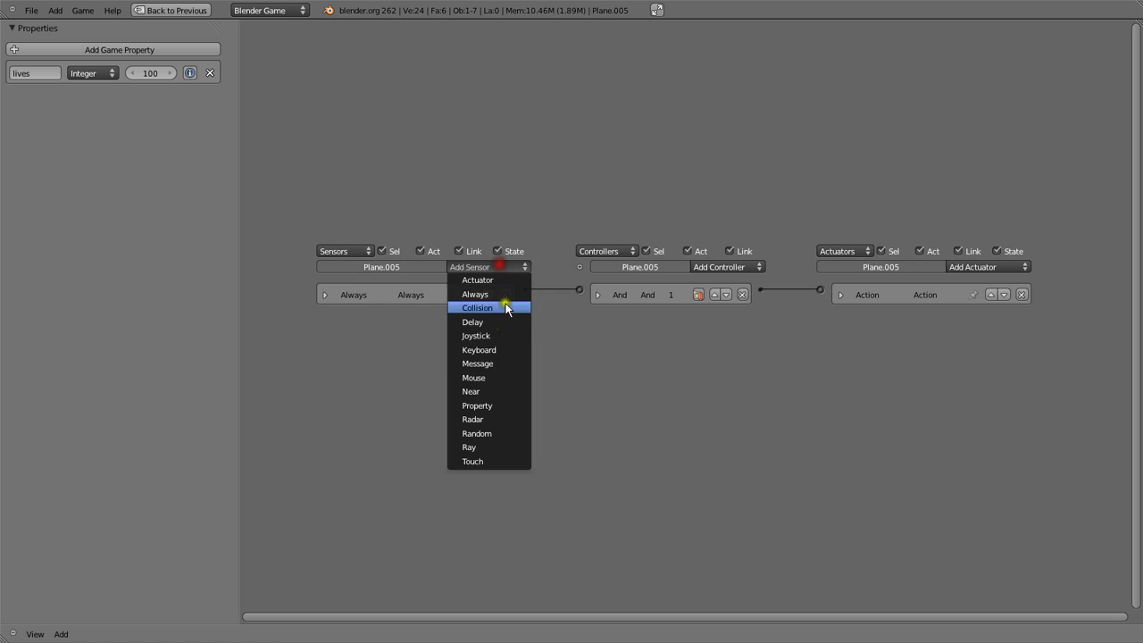
{"action": "left_click", "coordinate": [490, 361]}
{"action": "left_click", "coordinate": [491, 267]}
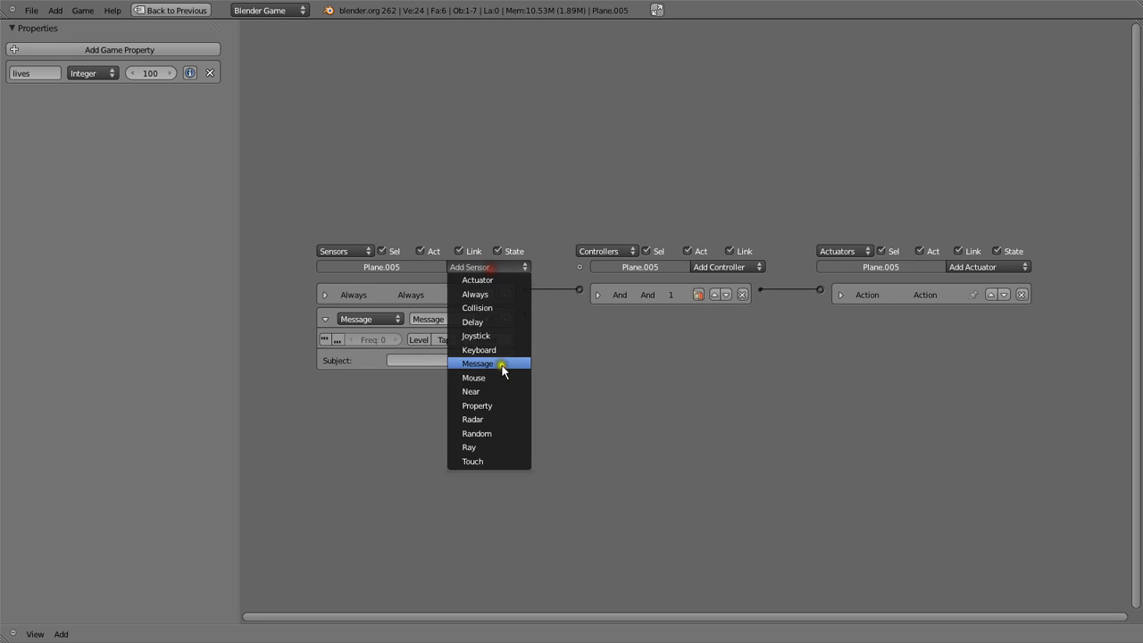
{"action": "left_click", "coordinate": [498, 364]}
Set the Message sensors' subjects to -5 and -10, and collapse both sensors.
{"action": "left_click", "coordinate": [471, 361]}
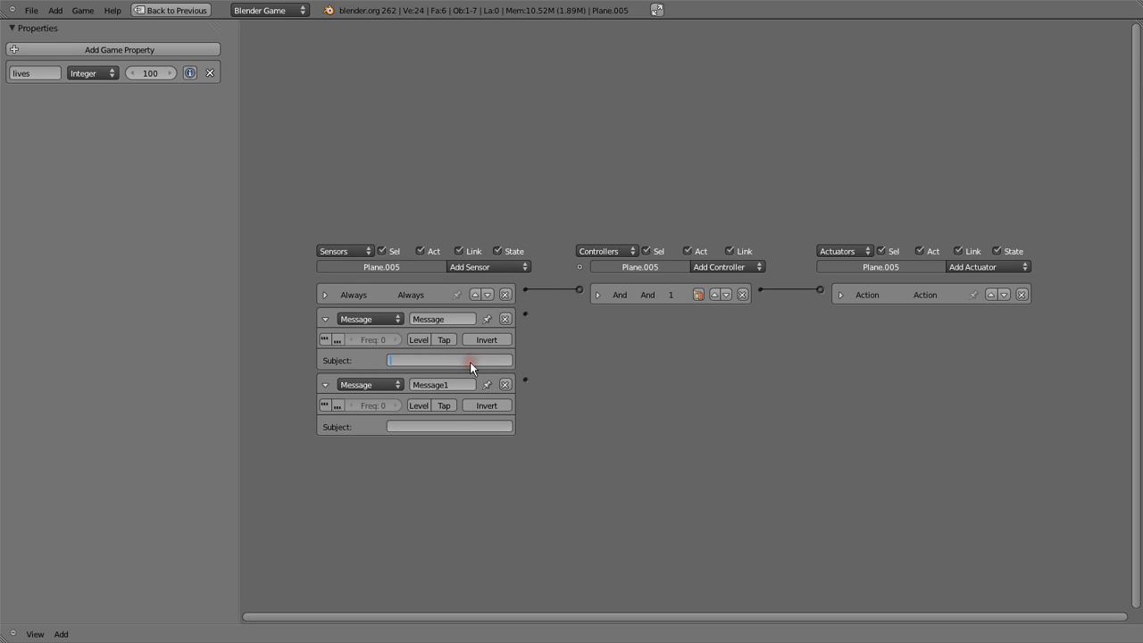
{"action": "type", "text": "-5"}
{"action": "key", "text": "Return"}
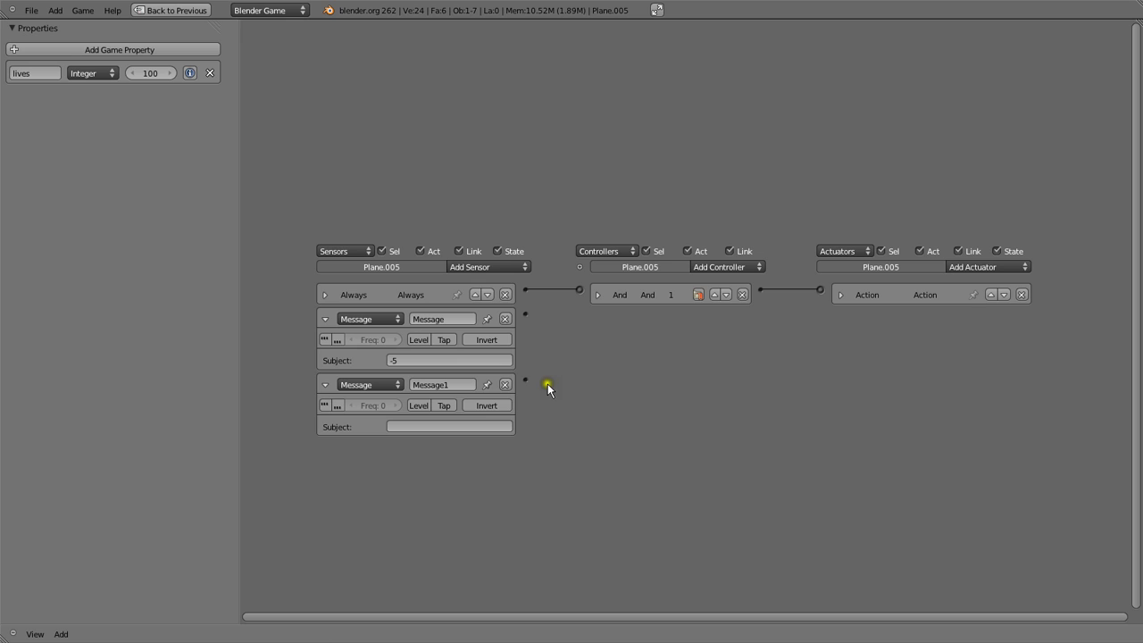
{"action": "left_click", "coordinate": [459, 428]}
{"action": "type", "text": "-1"}
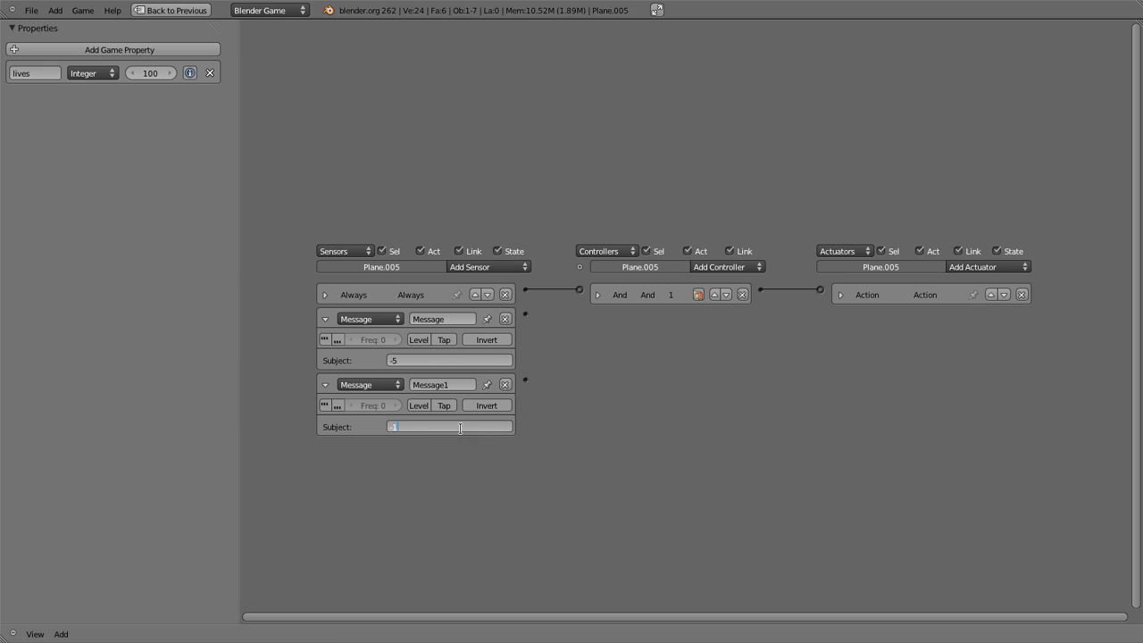
{"action": "type", "text": "0"}
{"action": "key", "text": "Return"}
{"action": "left_click", "coordinate": [325, 319]}
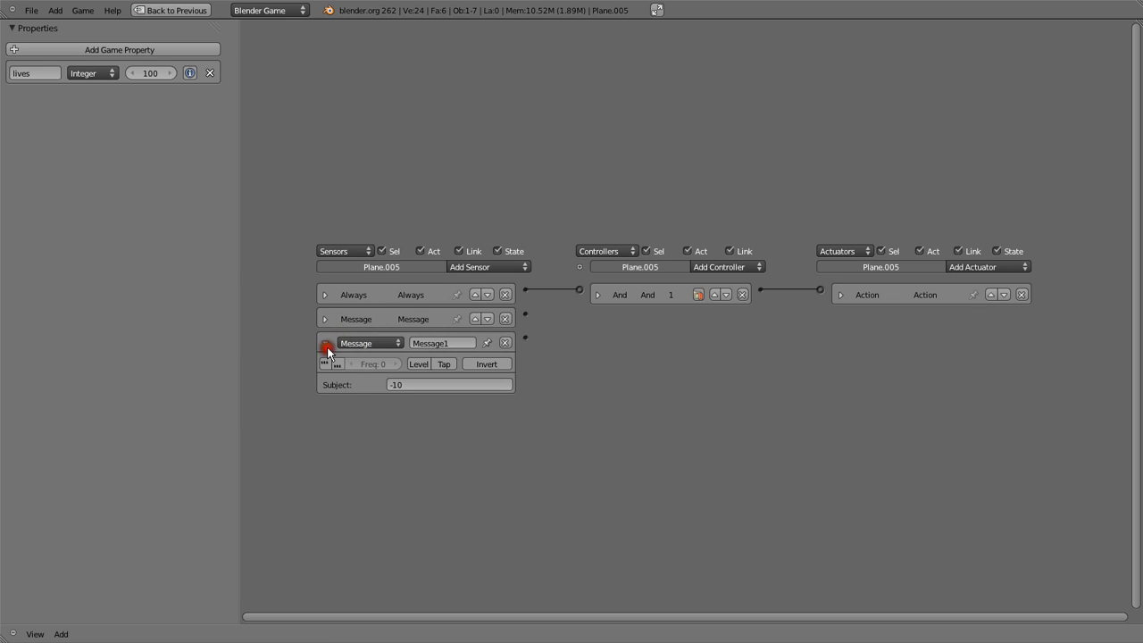
{"action": "left_click", "coordinate": [326, 343]}
Add two collapsed And controllers to the green bar plane and link each to its matching Message sensor.
{"action": "left_click", "coordinate": [732, 266]}
{"action": "left_click", "coordinate": [730, 275]}
{"action": "left_click", "coordinate": [733, 266]}
{"action": "left_click", "coordinate": [730, 275]}
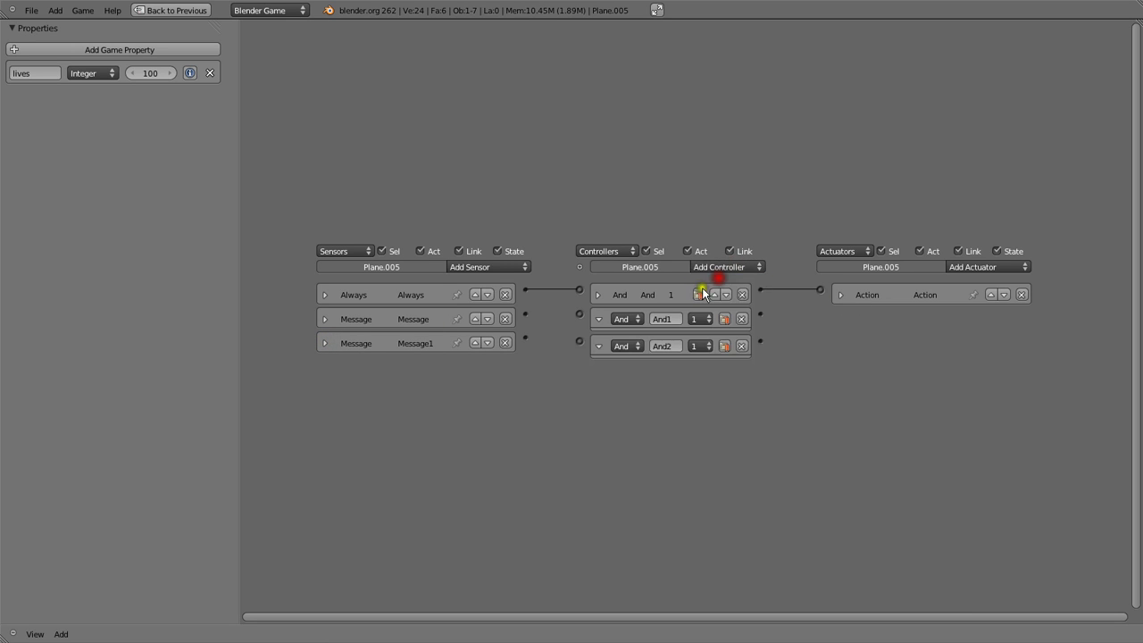
{"action": "left_click", "coordinate": [597, 318]}
{"action": "left_click", "coordinate": [598, 343]}
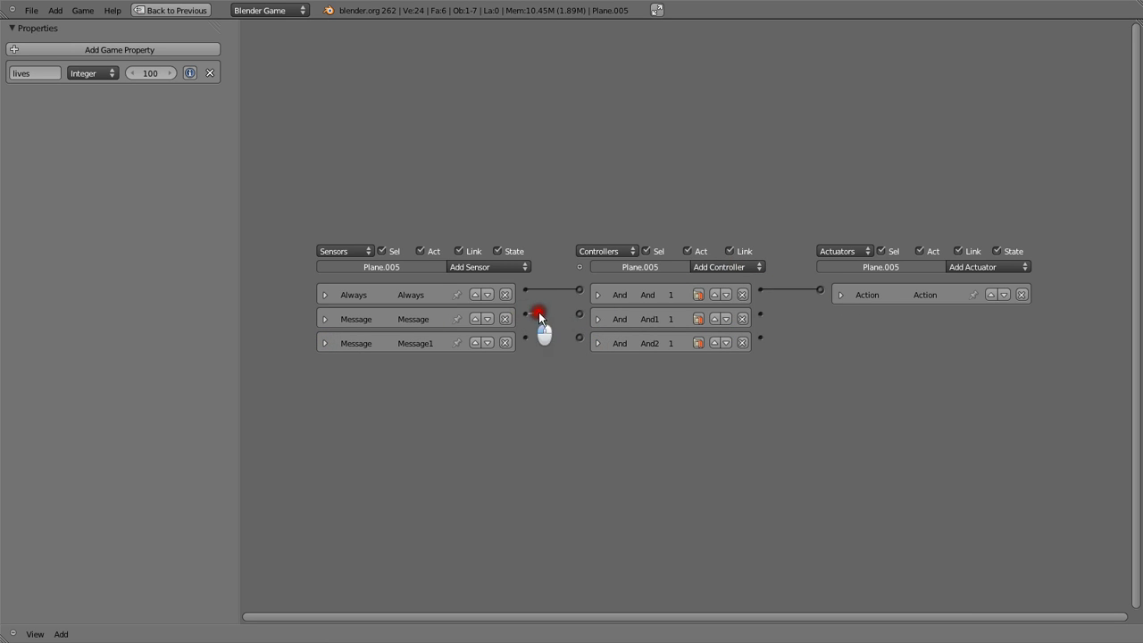
{"action": "left_click_drag", "start_coordinate": [524, 344], "coordinate": [524, 344]}
Add two Property actuators and link them to the And1 and And2 controllers.
{"action": "scroll", "coordinate": [625, 344], "scroll_direction": "right", "scroll_amount": 4, "text": "ctrl"}
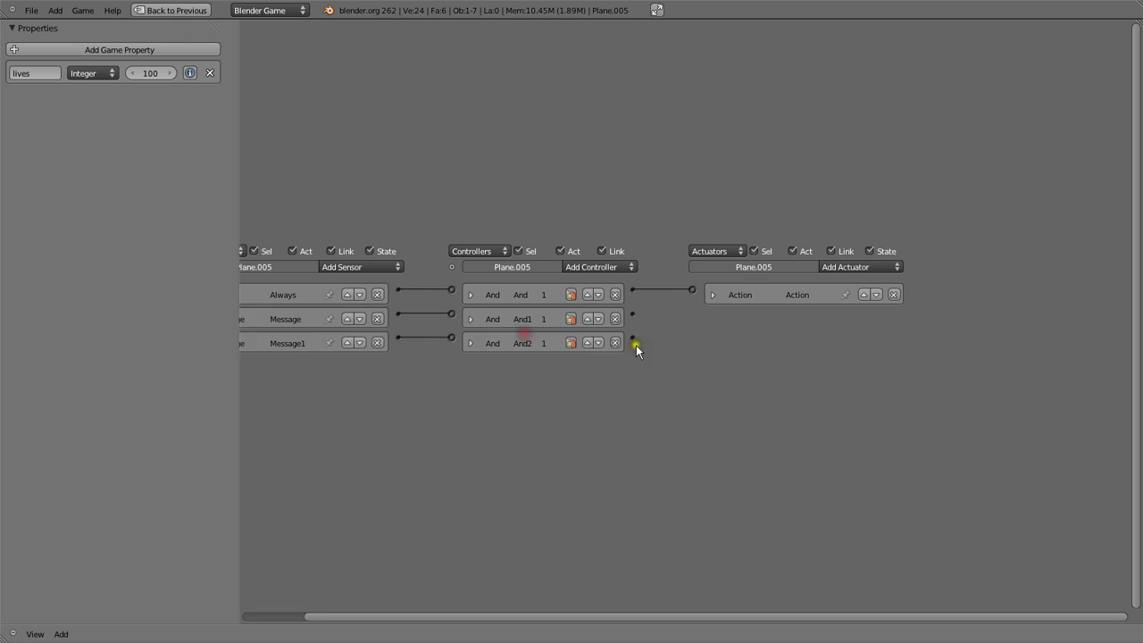
{"action": "left_click", "coordinate": [849, 265]}
{"action": "left_click", "coordinate": [850, 403]}
{"action": "left_click", "coordinate": [855, 265]}
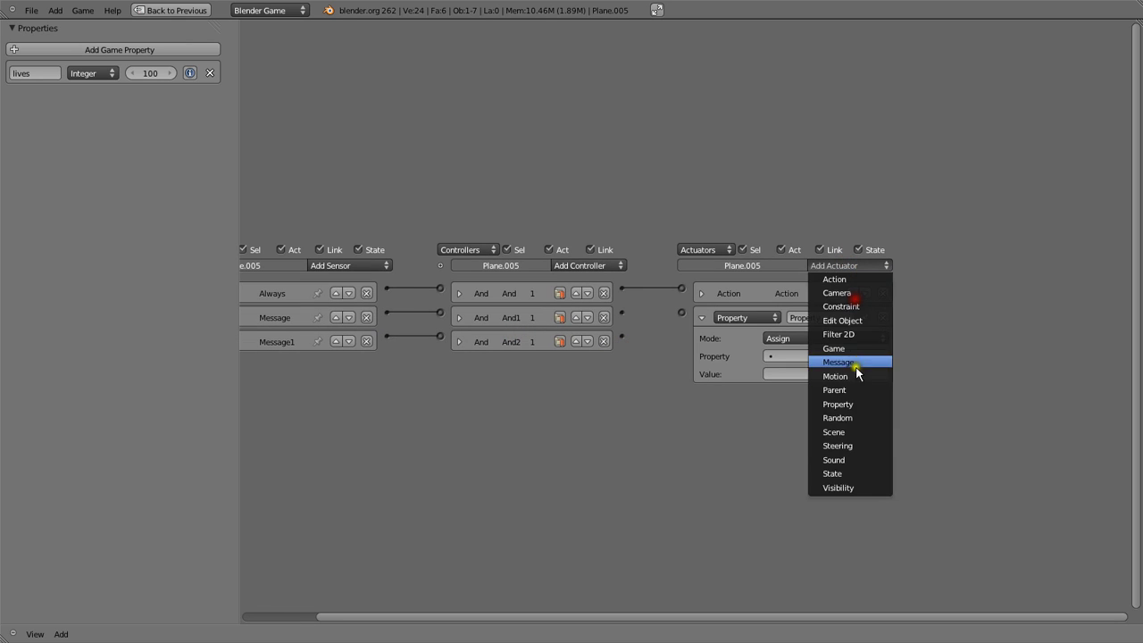
{"action": "left_click", "coordinate": [853, 403]}
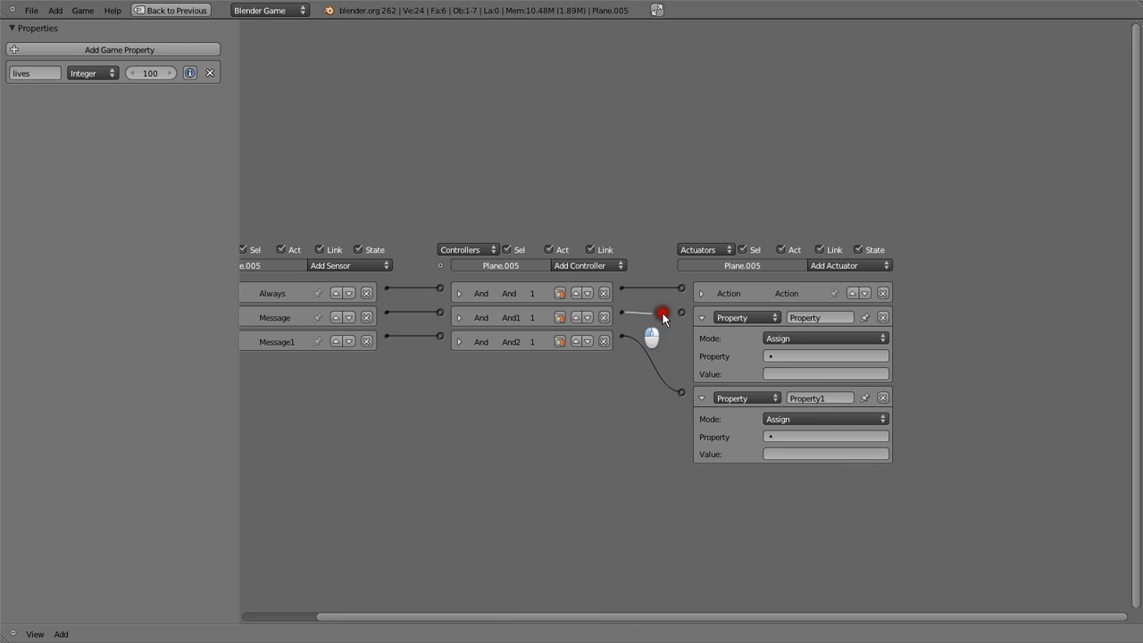
{"action": "left_click_drag", "start_coordinate": [664, 319], "coordinate": [682, 313]}
Set the first Property actuator to Add mode on the lives property with the value -5.
{"action": "left_click", "coordinate": [792, 338]}
{"action": "left_click", "coordinate": [791, 311]}
{"action": "left_click", "coordinate": [788, 356]}
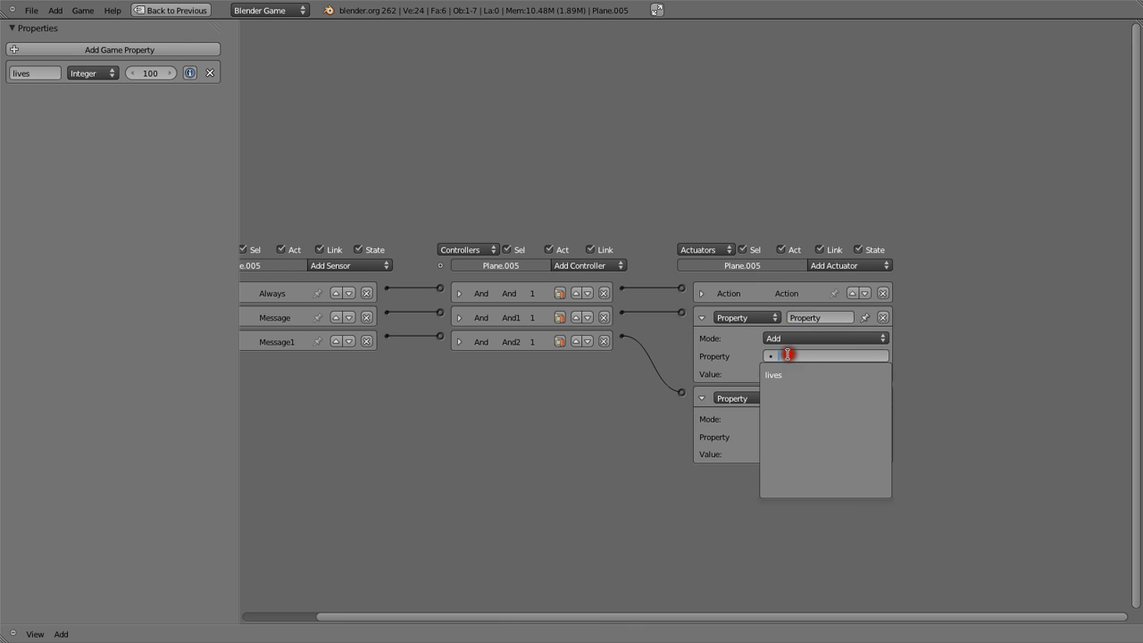
{"action": "left_click", "coordinate": [785, 373]}
{"action": "left_click", "coordinate": [785, 371]}
{"action": "type", "text": "-5"}
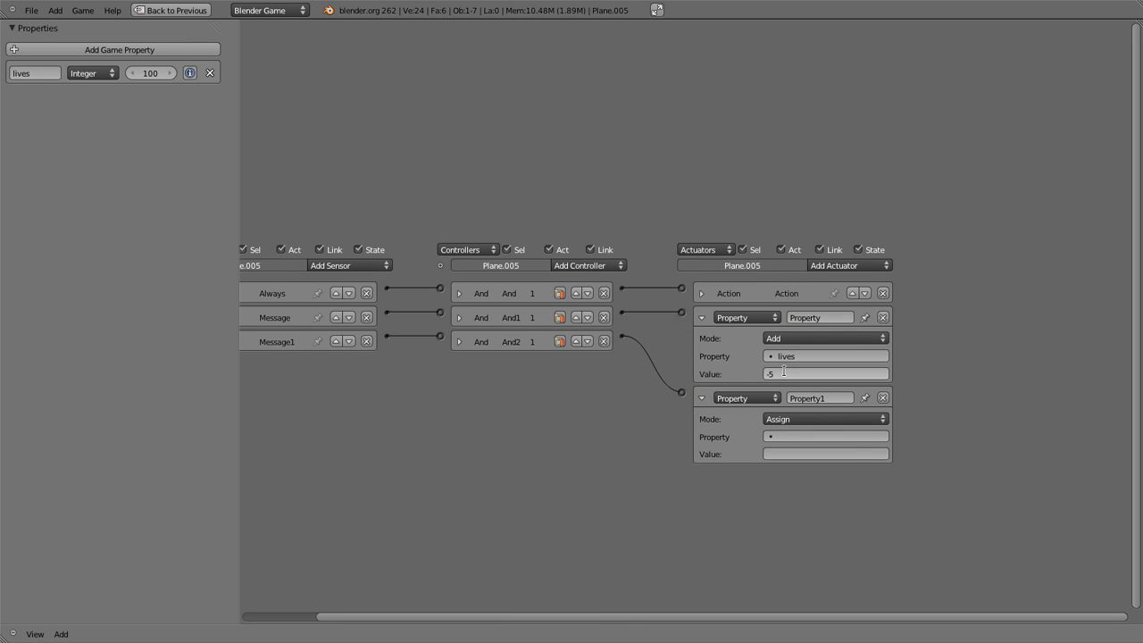
Set the second Property actuator's property to lives and its value to -10, and collapse both Property actuators.
{"action": "left_click", "coordinate": [795, 436]}
{"action": "left_click", "coordinate": [778, 453]}
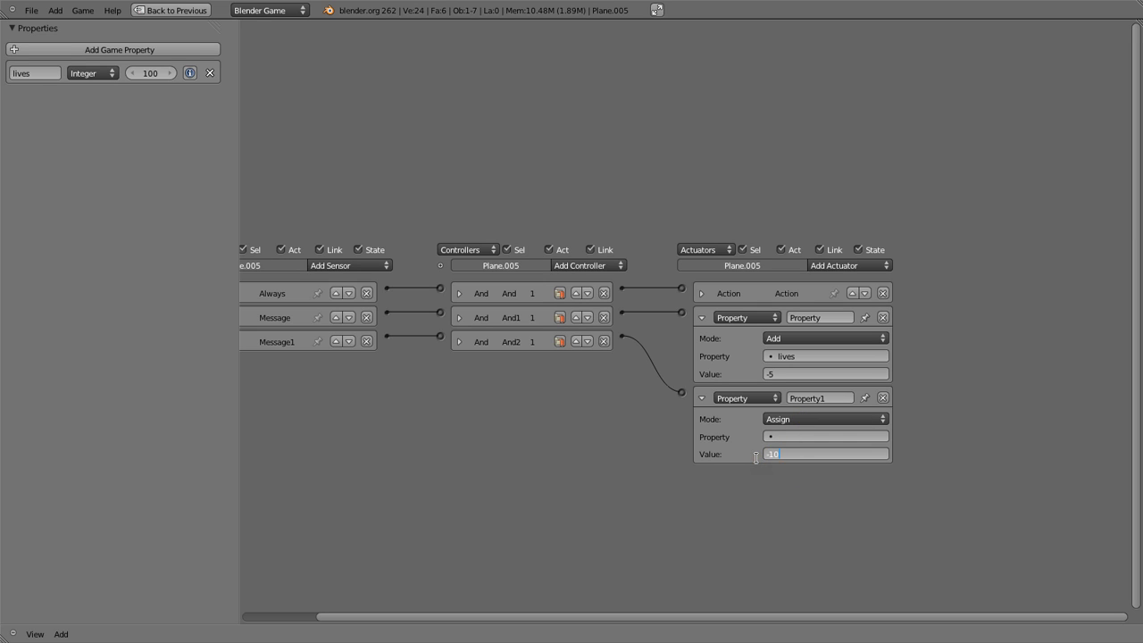
{"action": "left_click", "coordinate": [800, 444]}
{"action": "left_click", "coordinate": [786, 454]}
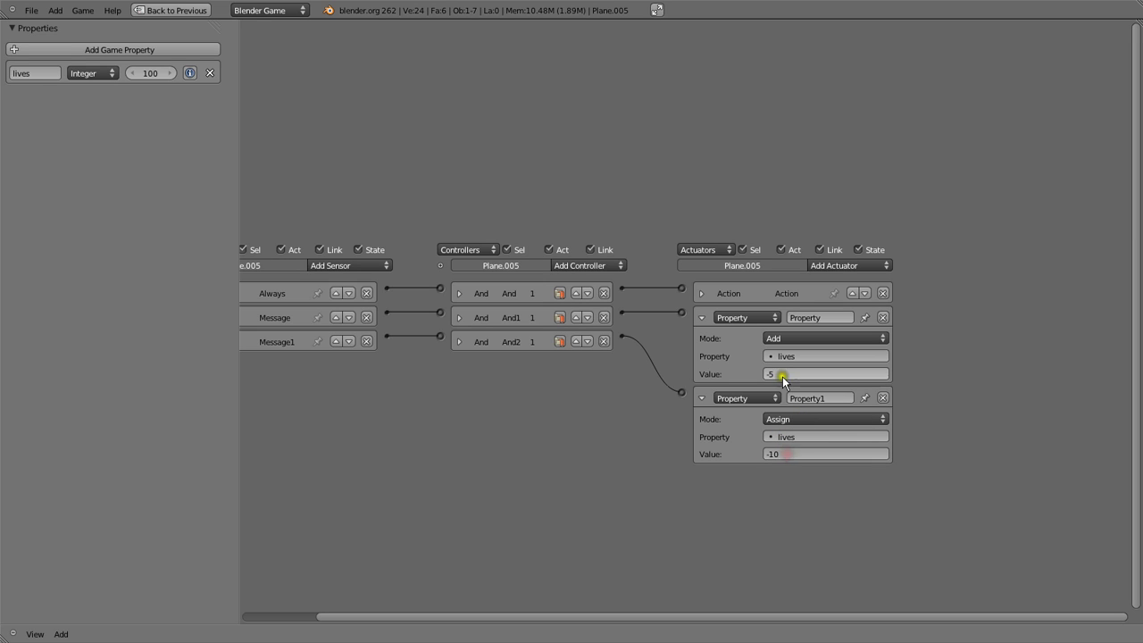
{"action": "left_click", "coordinate": [704, 318]}
{"action": "left_click", "coordinate": [700, 343]}
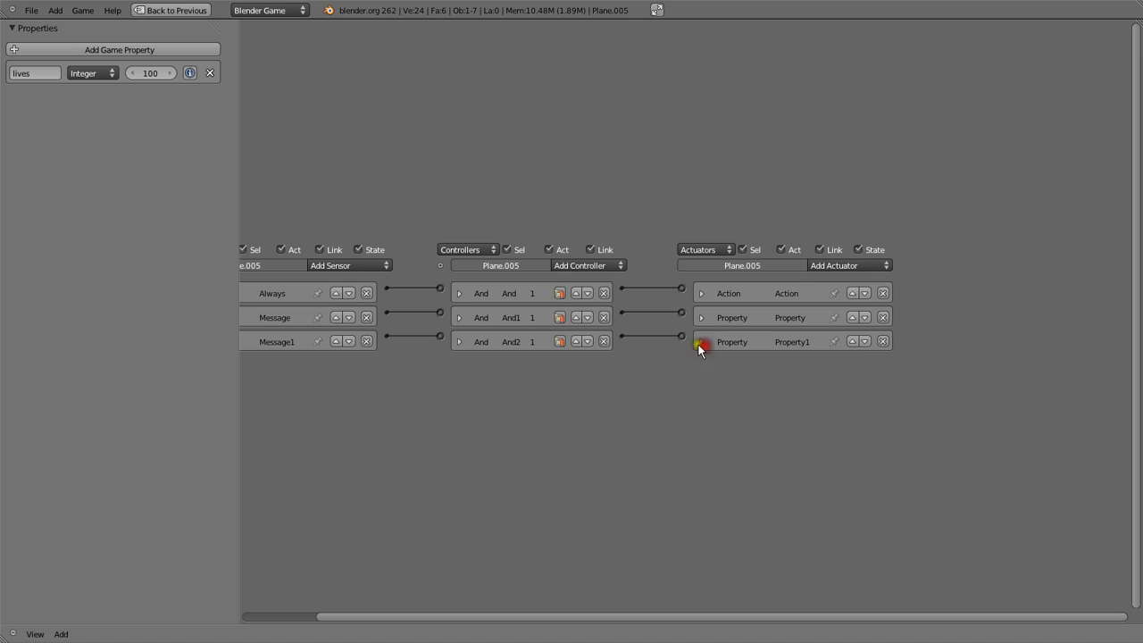
{"action": "left_click", "coordinate": [360, 266]}
{"action": "left_click", "coordinate": [354, 390]}
{"action": "left_click", "coordinate": [369, 364]}
Add a Property sensor that evaluates lives as an Interval, fill in its range and collapse it.
{"action": "left_click", "coordinate": [350, 266]}
{"action": "left_click", "coordinate": [355, 404]}
{"action": "left_click", "coordinate": [451, 433]}
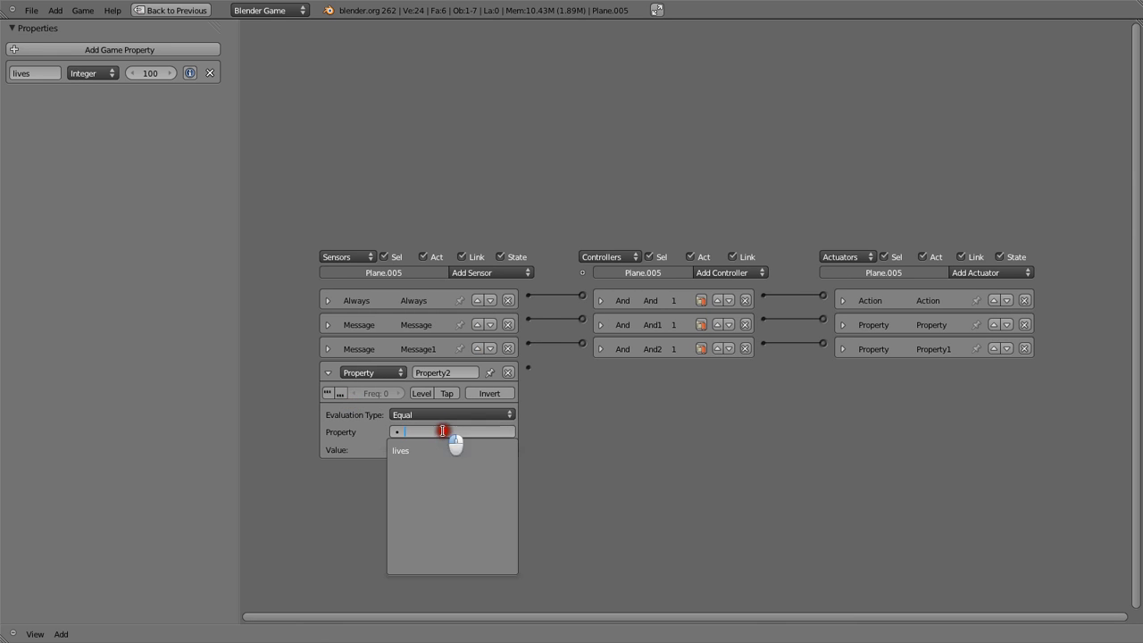
{"action": "left_click", "coordinate": [420, 449]}
{"action": "left_click", "coordinate": [410, 416]}
{"action": "left_click", "coordinate": [411, 375]}
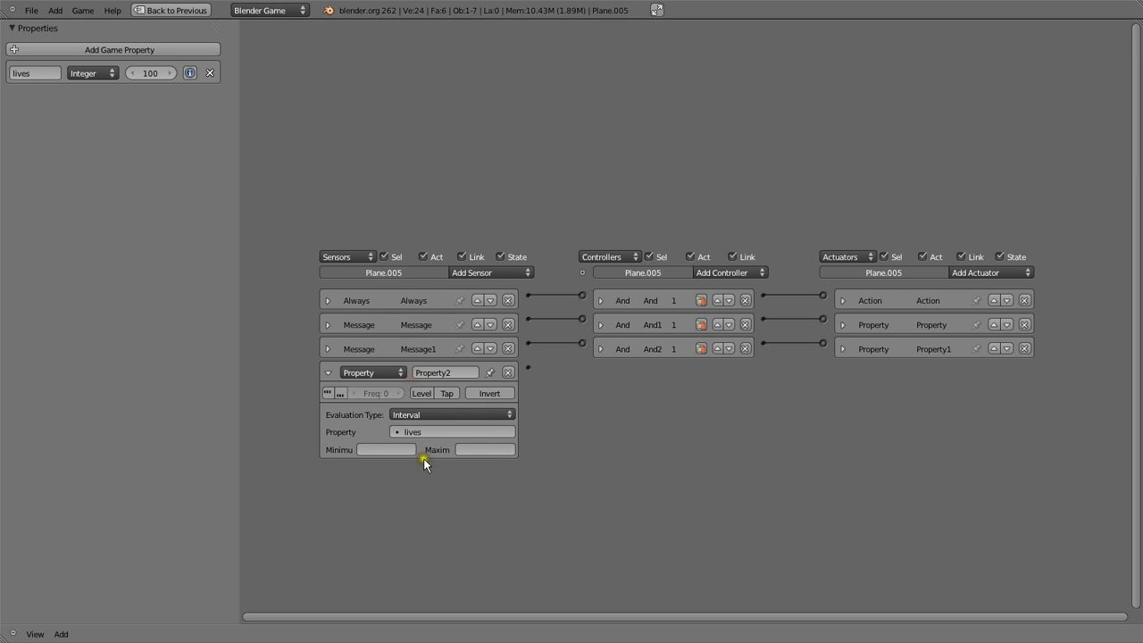
{"action": "left_click", "coordinate": [395, 448]}
{"action": "left_click", "coordinate": [329, 373]}
Add a fourth And controller to the green bar plane and collapse it.
{"action": "left_click", "coordinate": [722, 273]}
{"action": "left_click", "coordinate": [730, 287]}
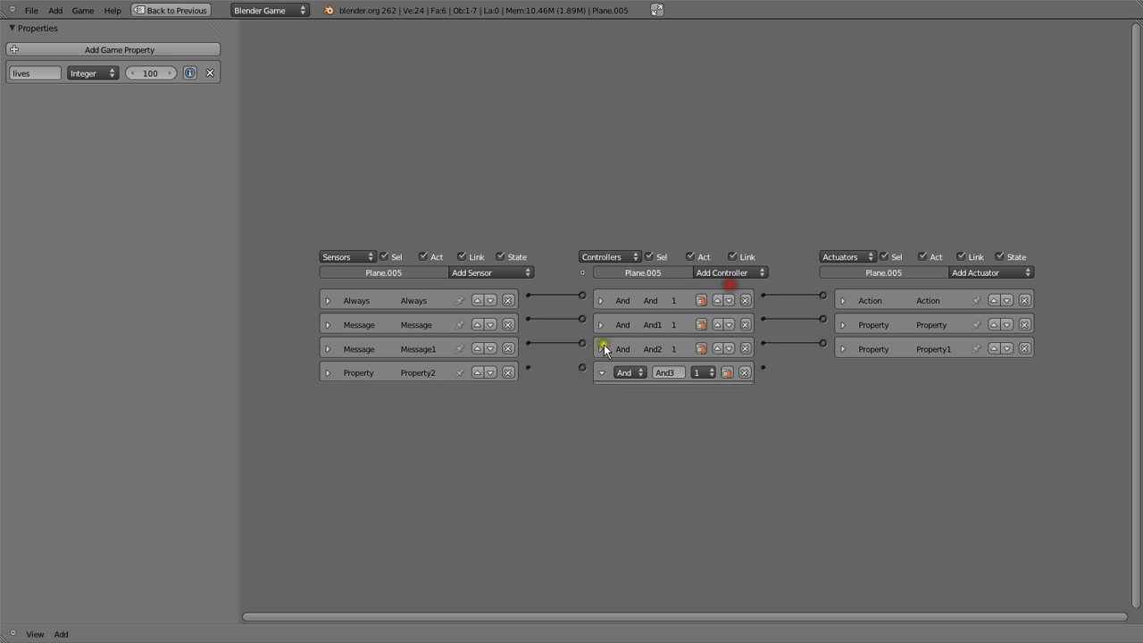
{"action": "left_click", "coordinate": [601, 372]}
Add a Game actuator set to Restart Game, linked to the And3 controller, and save the file.
{"action": "left_click", "coordinate": [992, 272]}
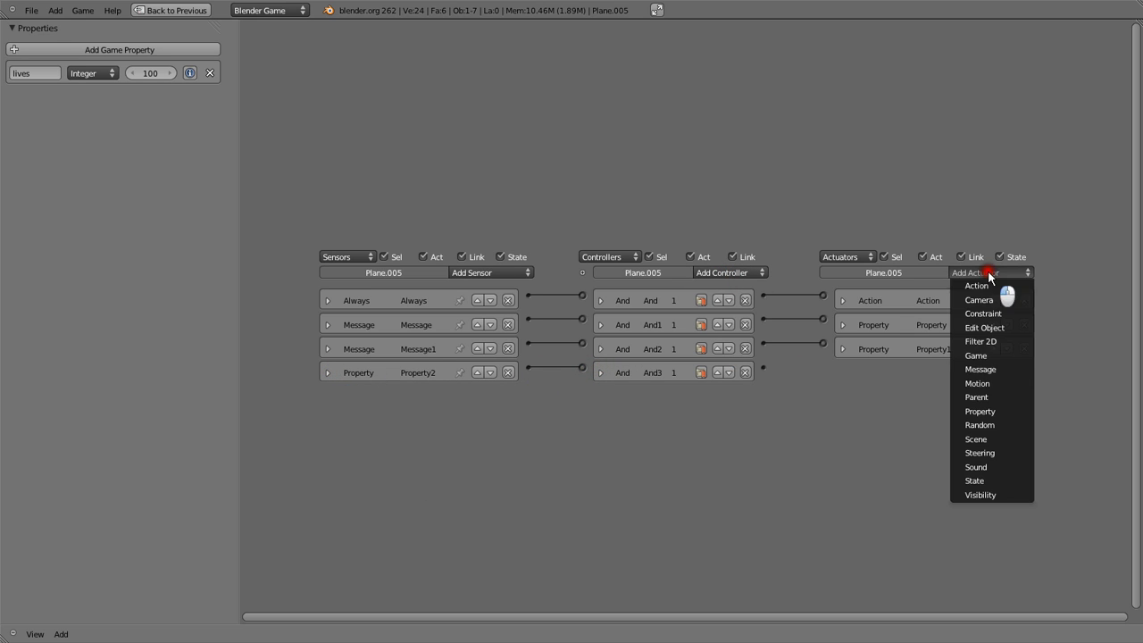
{"action": "left_click", "coordinate": [984, 356]}
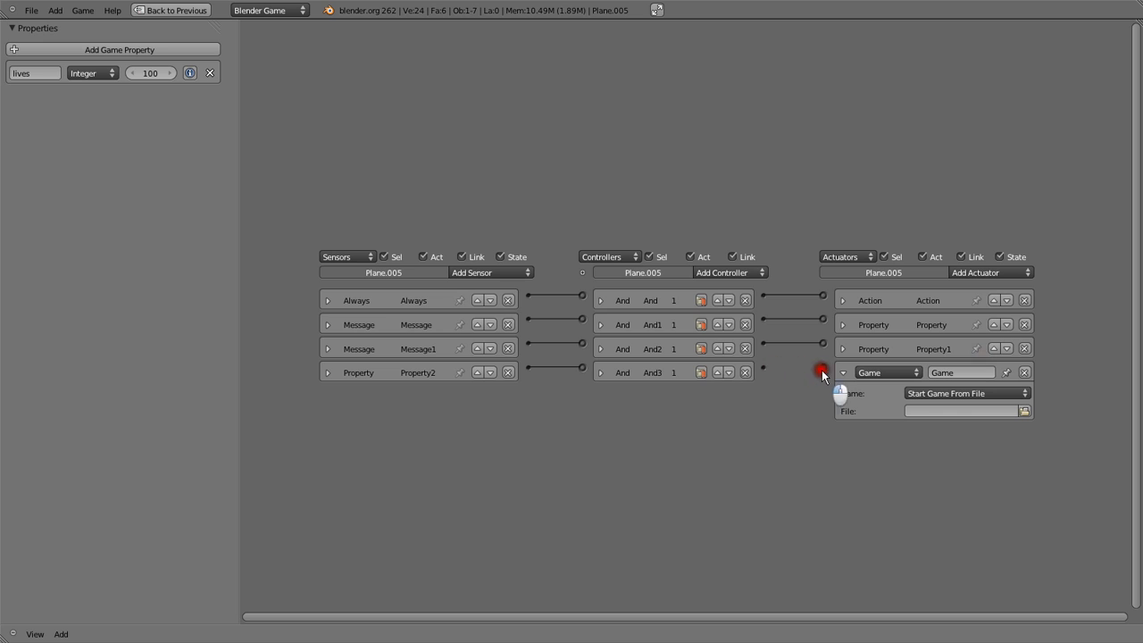
{"action": "left_click", "coordinate": [947, 394]}
{"action": "left_click", "coordinate": [935, 367]}
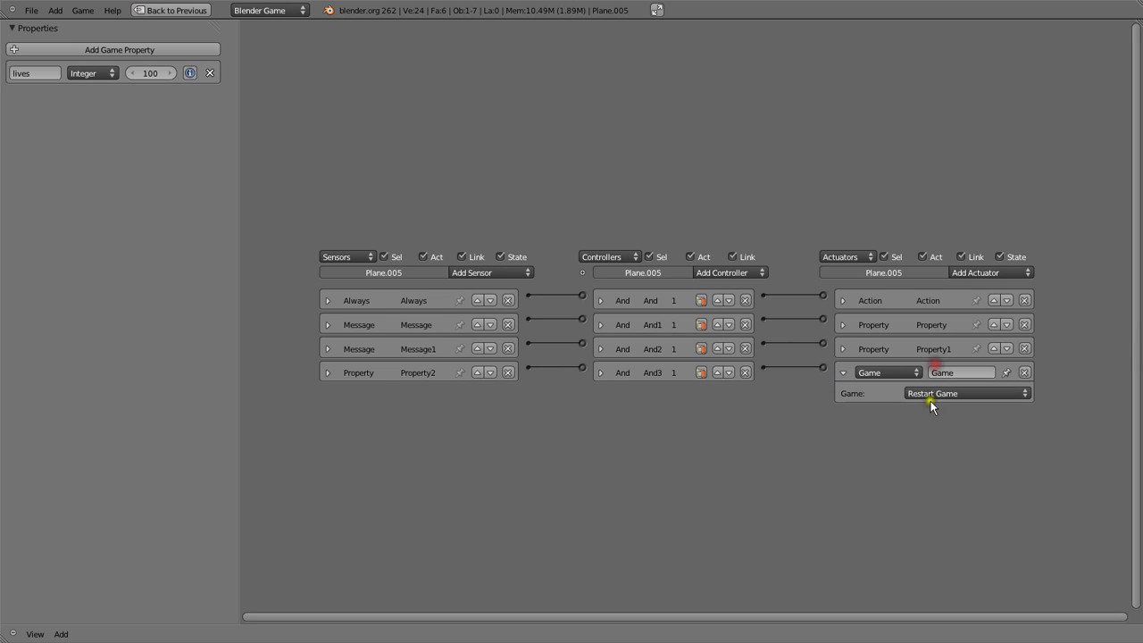
{"action": "left_click", "coordinate": [842, 372]}
{"action": "key", "text": "shift+space"}
{"action": "key", "text": "ctrl+w"}
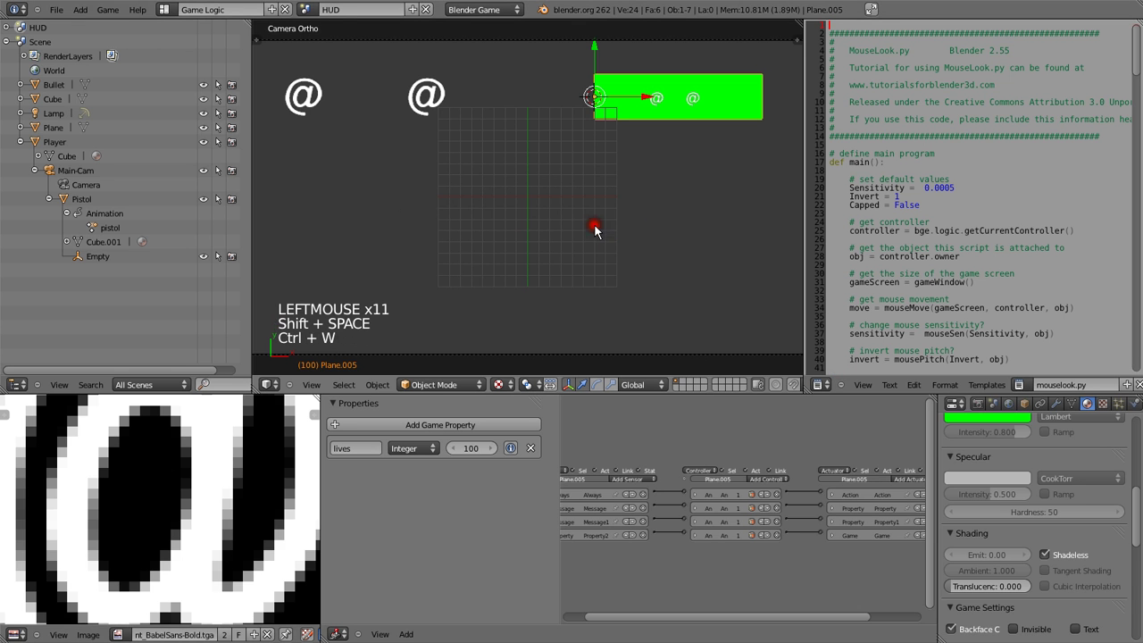
Add an Always sensor and an And controller to the lives number text plane on the green bar and link them.
{"action": "right_click", "coordinate": [694, 103]}
{"action": "key", "text": "KP_Decimal"}
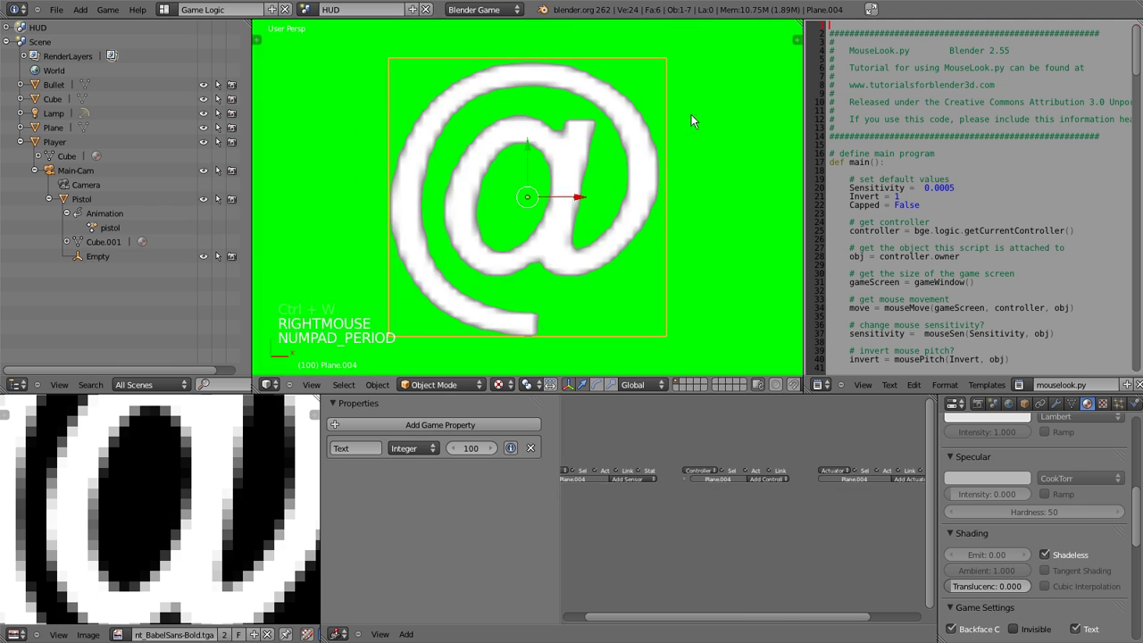
{"action": "left_click", "coordinate": [632, 478]}
{"action": "left_click", "coordinate": [634, 483]}
{"action": "left_click", "coordinate": [636, 489]}
{"action": "middle_click", "coordinate": [603, 497]}
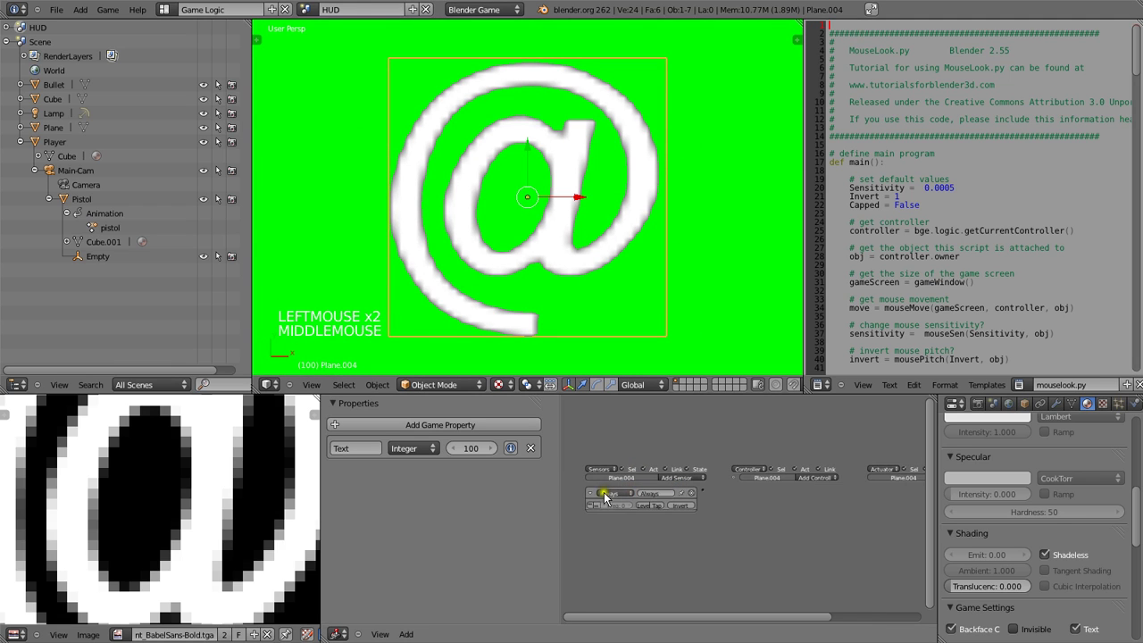
{"action": "middle_click_drag", "start_coordinate": [603, 498], "coordinate": [759, 490]}
{"action": "left_click", "coordinate": [798, 478]}
{"action": "left_click", "coordinate": [794, 493]}
{"action": "left_click_drag", "start_coordinate": [686, 490], "coordinate": [720, 493]}
{"action": "middle_click_drag", "start_coordinate": [719, 493], "coordinate": [586, 479]}
Add a Property actuator in Copy mode to the number text, with property Text and source object Plane.005.
{"action": "left_click", "coordinate": [789, 478]}
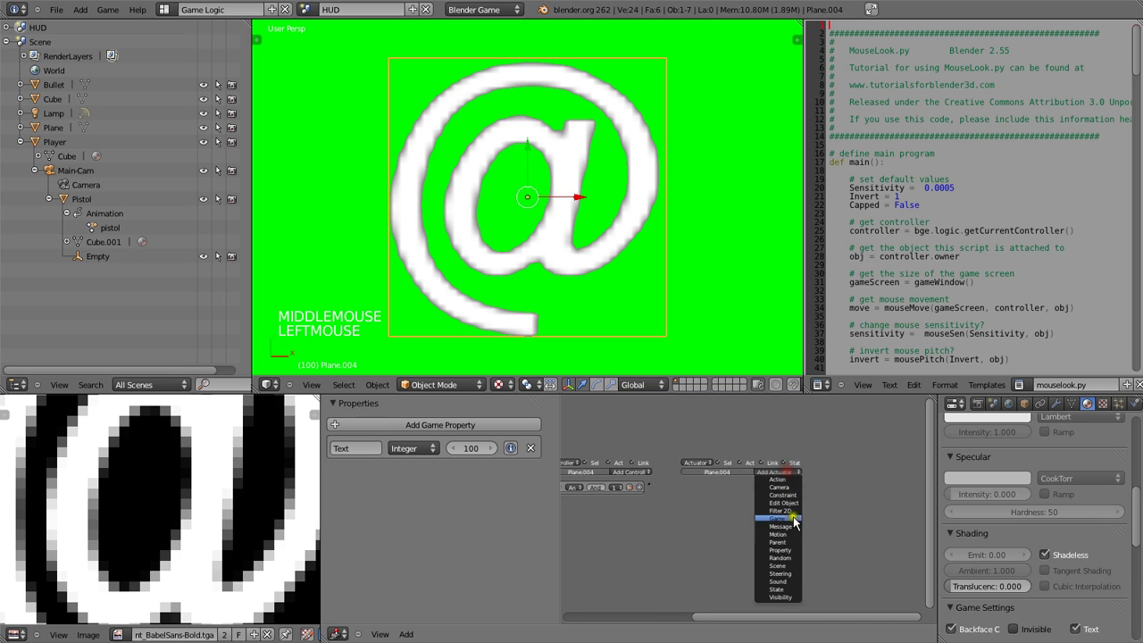
{"action": "left_click", "coordinate": [787, 547]}
{"action": "left_click", "coordinate": [754, 497]}
{"action": "left_click", "coordinate": [741, 476]}
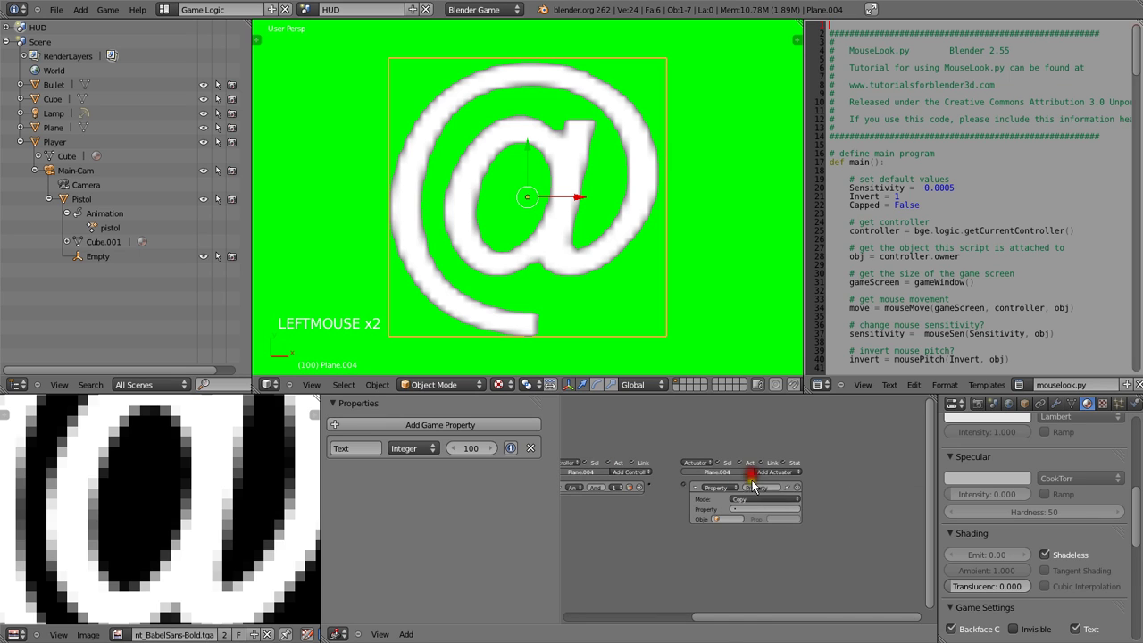
{"action": "left_click", "coordinate": [733, 519]}
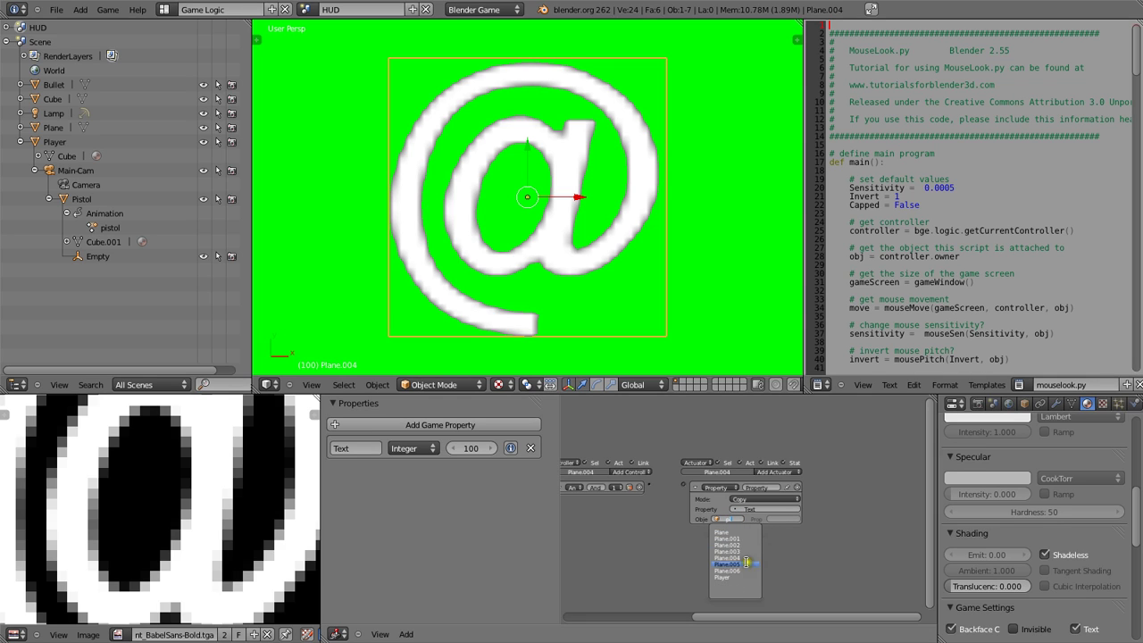
{"action": "left_click", "coordinate": [747, 560]}
{"action": "left_click", "coordinate": [732, 519]}
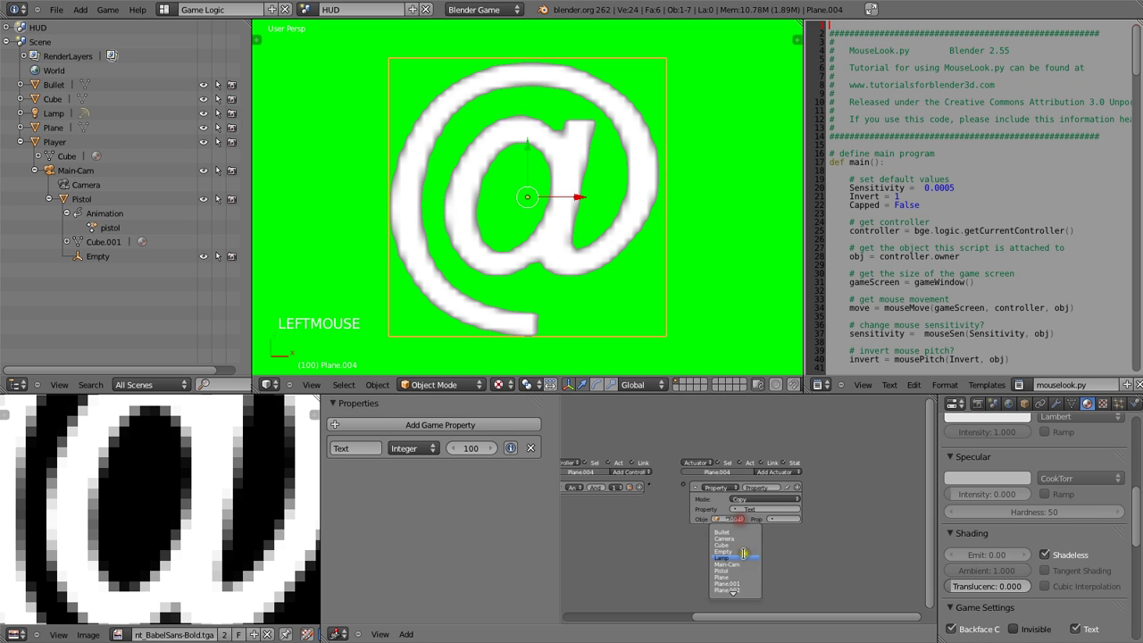
{"action": "left_click", "coordinate": [747, 564]}
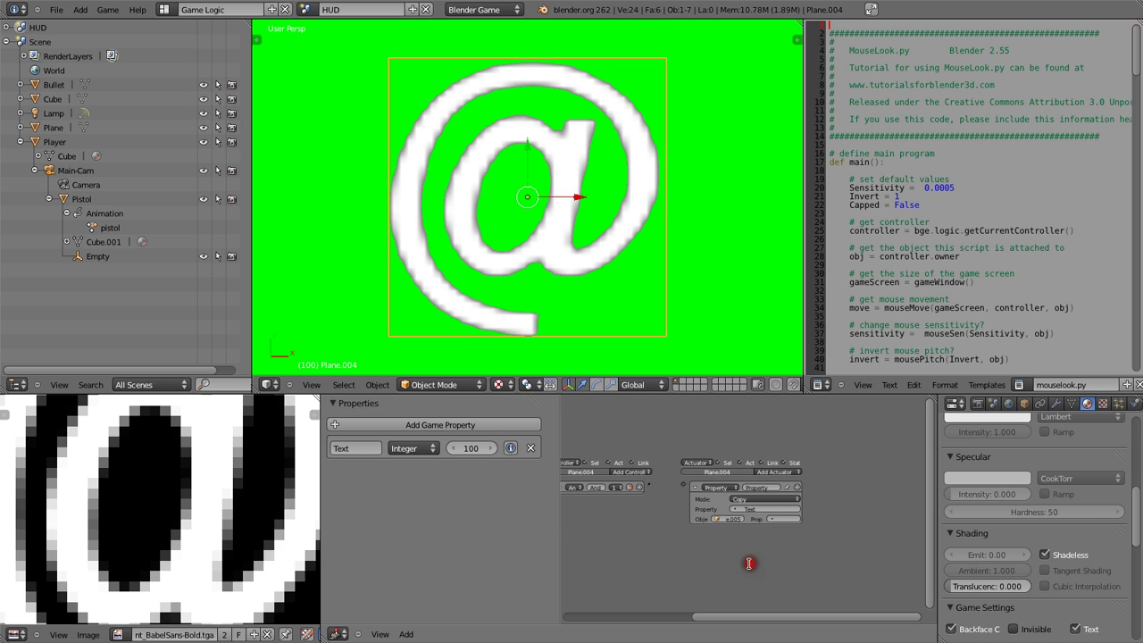
Link the And controller to the Property actuator and set the actuator's source property to lives.
{"action": "right_click", "coordinate": [723, 262]}
{"action": "right_click", "coordinate": [616, 230]}
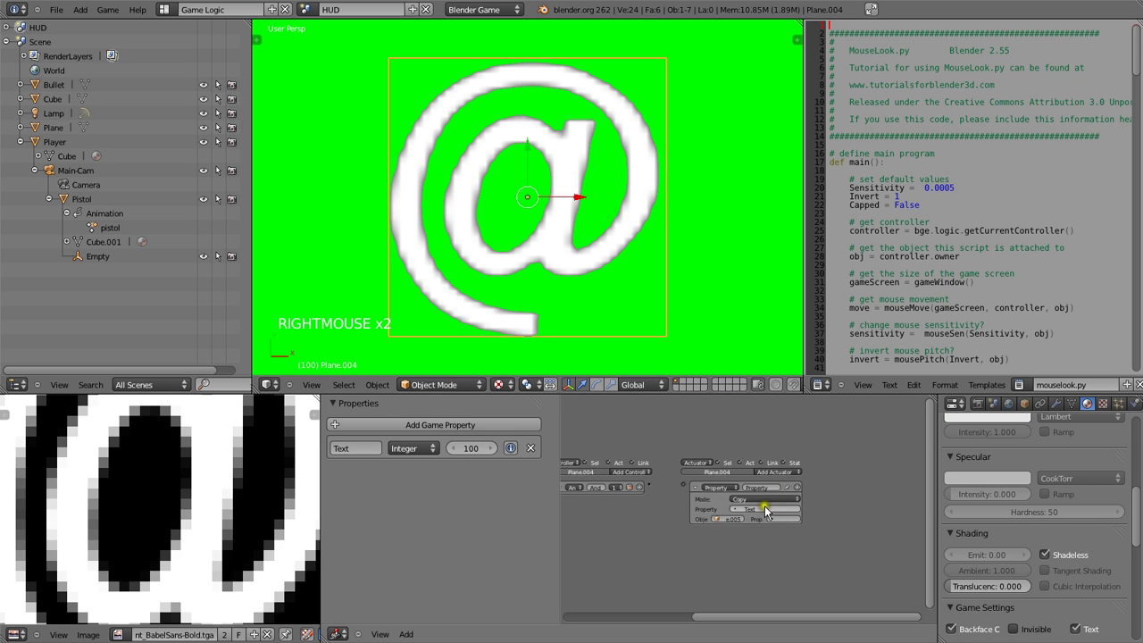
{"action": "left_click_drag", "start_coordinate": [653, 488], "coordinate": [685, 483]}
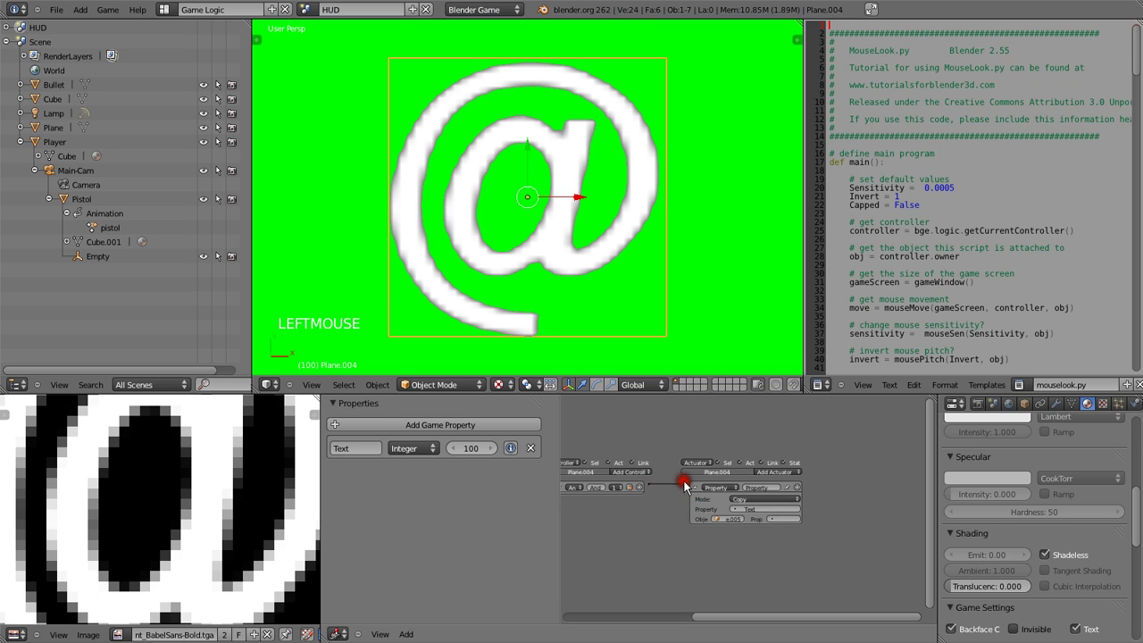
{"action": "left_click", "coordinate": [780, 531]}
{"action": "left_click", "coordinate": [782, 544]}
Select the green bar, set its lives property to 90 and test-run the game.
{"action": "scroll", "coordinate": [628, 205], "scroll_direction": "down", "scroll_amount": 12}
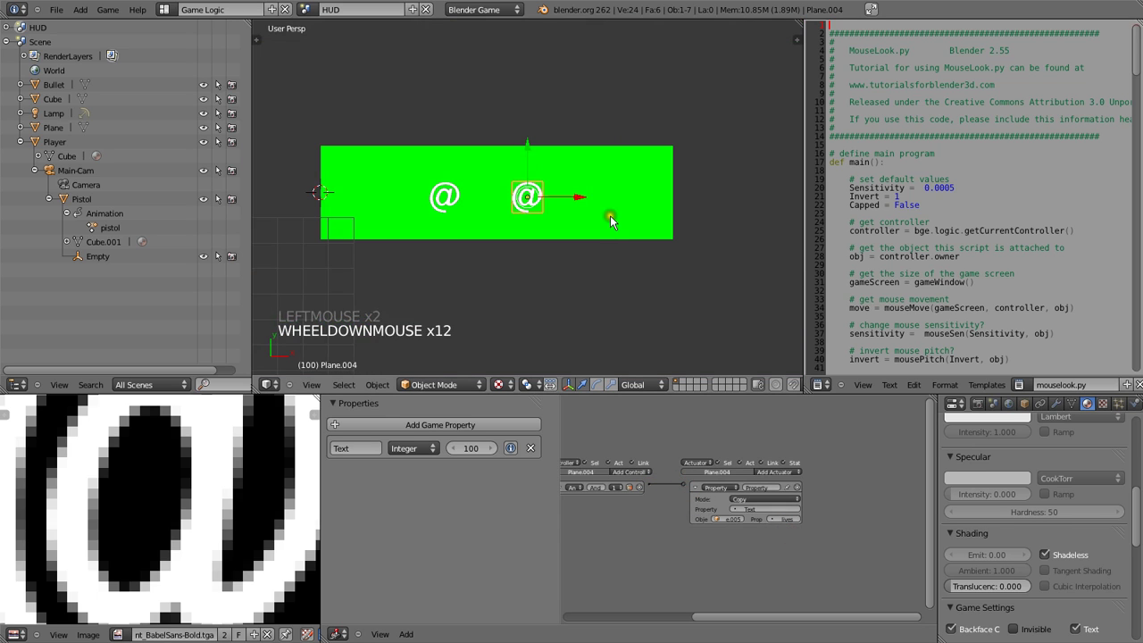
{"action": "right_click", "coordinate": [606, 217]}
{"action": "left_click", "coordinate": [442, 444]}
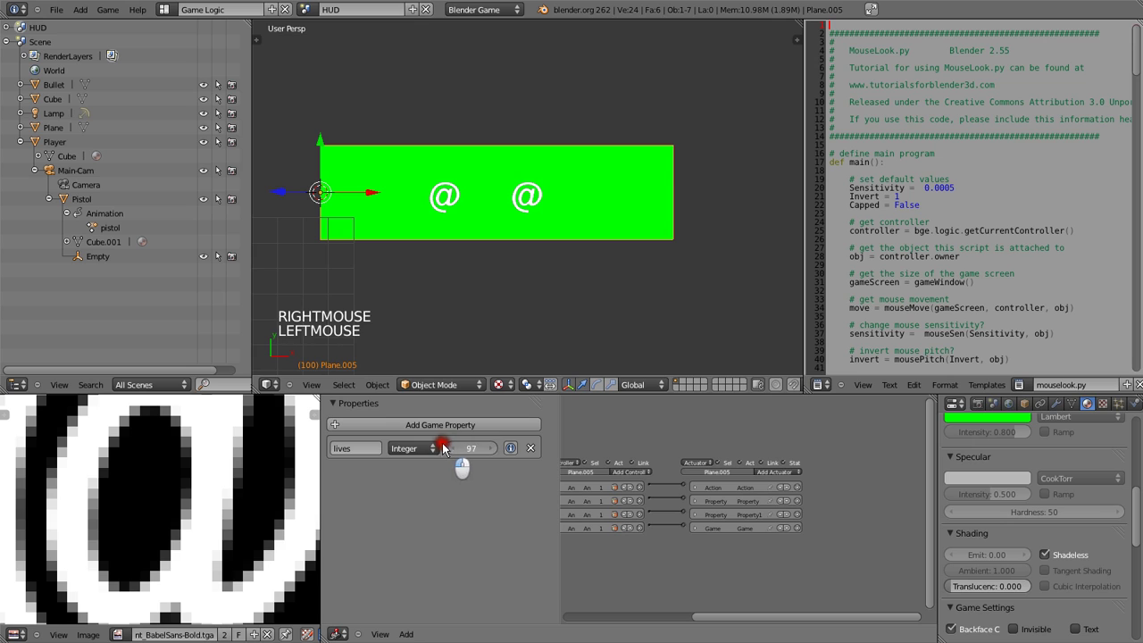
{"action": "left_click_drag", "start_coordinate": [442, 443], "coordinate": [419, 444]}
{"action": "key", "text": "p"}
{"action": "key", "text": "Escape"}
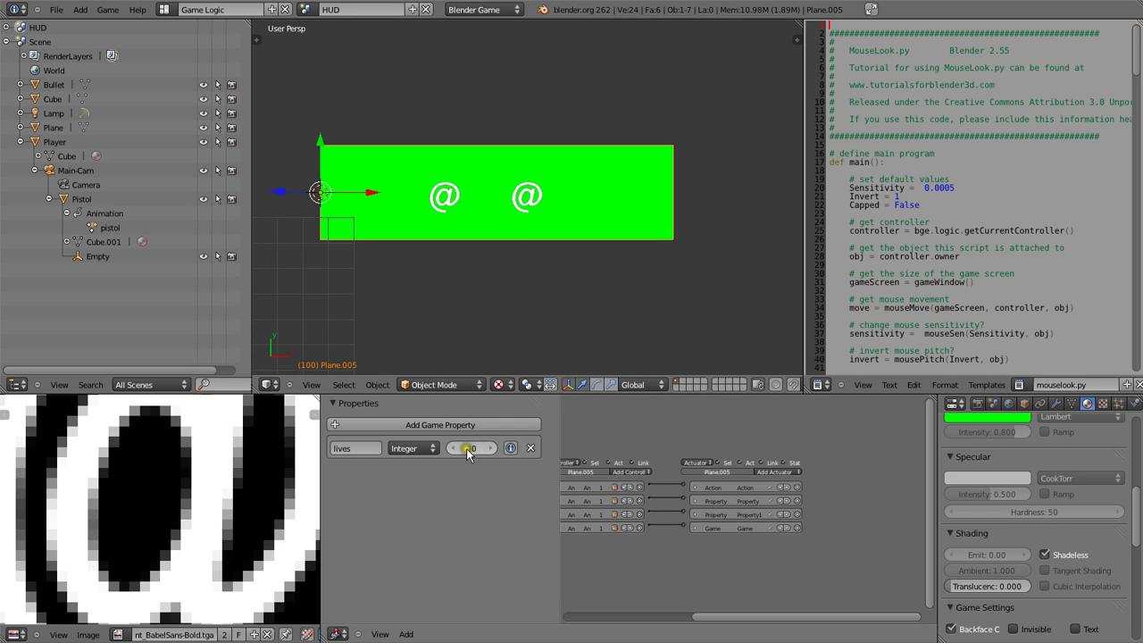
Enable true-level pulsing on the Always sensor of the lives number text.
{"action": "right_click", "coordinate": [527, 196]}
{"action": "middle_click_drag", "start_coordinate": [786, 527], "coordinate": [863, 553]}
{"action": "middle_click_drag", "start_coordinate": [688, 527], "coordinate": [739, 527]}
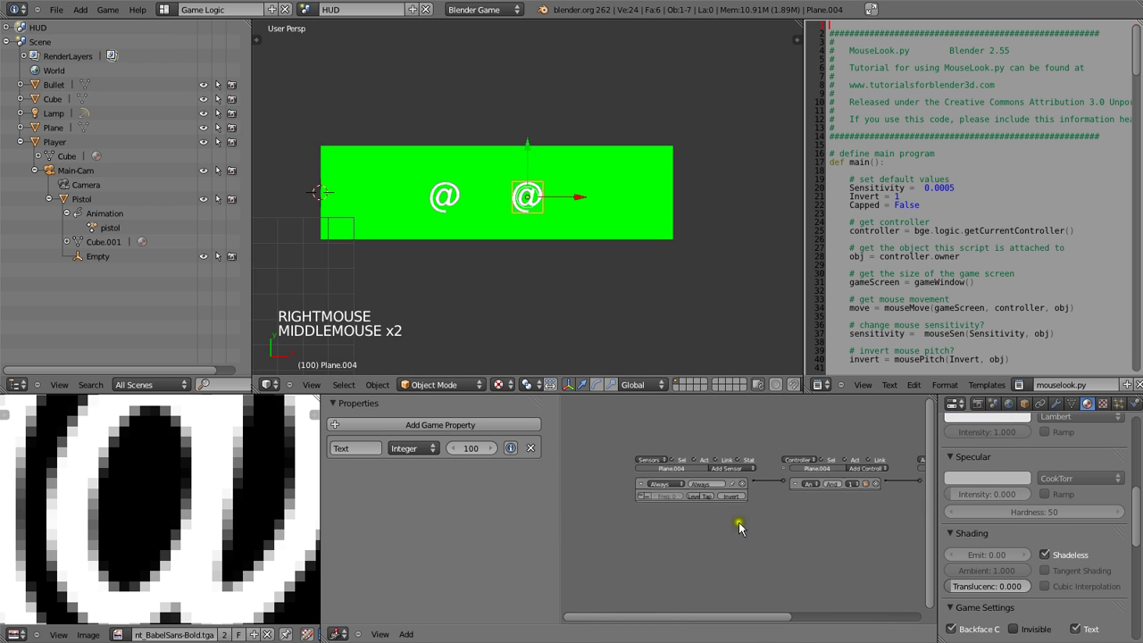
{"action": "left_click", "coordinate": [459, 450]}
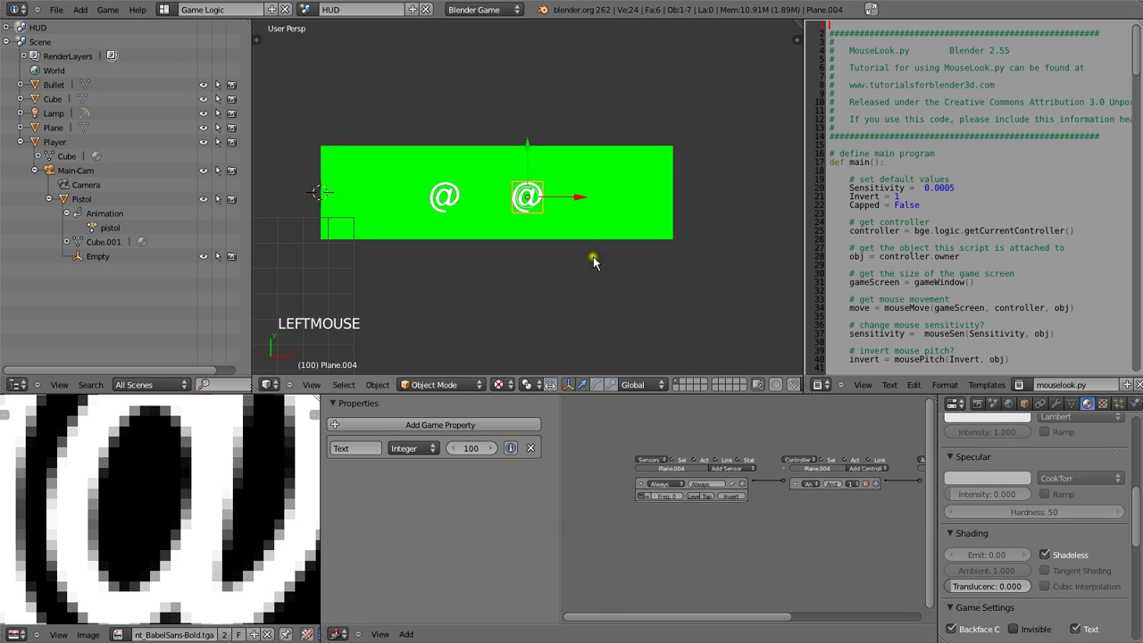
Set the green bar's lives property to 100.
{"action": "right_click", "coordinate": [577, 191]}
{"action": "left_click", "coordinate": [493, 448]}
{"action": "left_click", "coordinate": [494, 448]}
{"action": "left_click", "coordinate": [494, 448]}
{"action": "left_click", "coordinate": [494, 448]}
{"action": "left_click", "coordinate": [494, 448]}
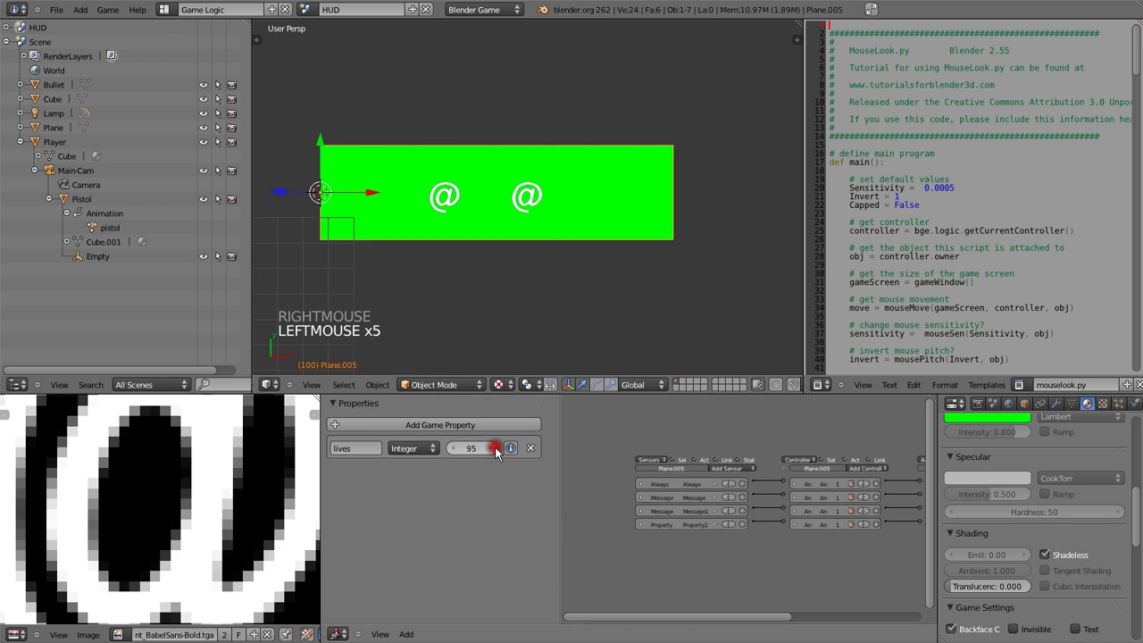
{"action": "left_click", "coordinate": [494, 448]}
{"action": "left_click", "coordinate": [493, 448]}
{"action": "left_click", "coordinate": [494, 448]}
{"action": "left_click", "coordinate": [494, 448]}
Maximise the 3D view through the camera, save over the existing file and test-run the HUD scene.
{"action": "key", "text": "shift+space"}
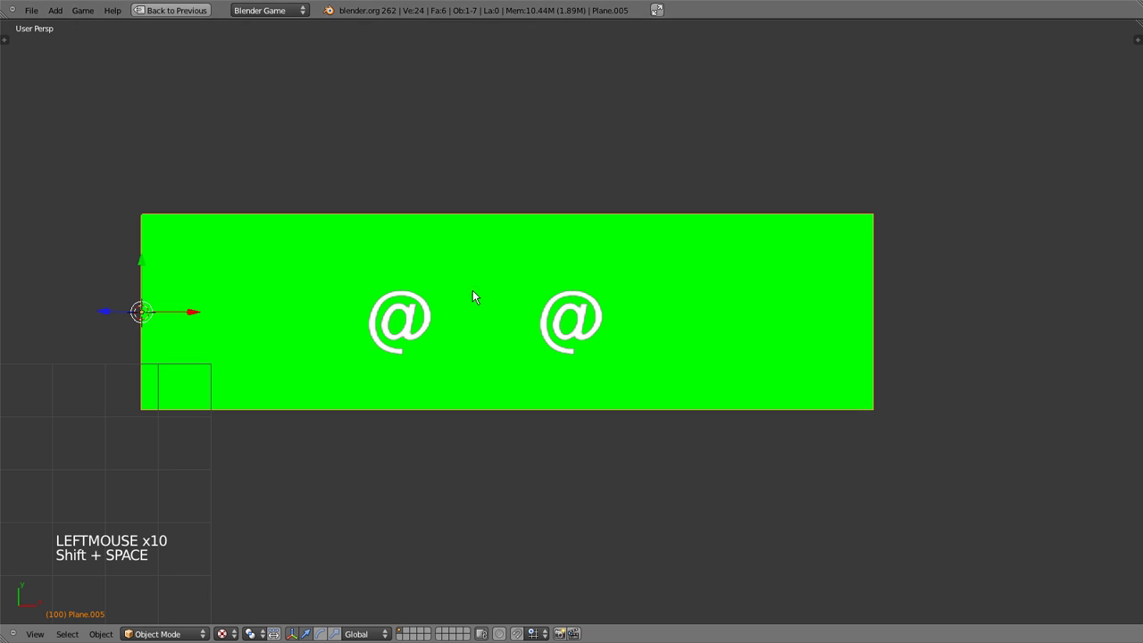
{"action": "key", "text": "KP_0"}
{"action": "key", "text": "ctrl+w"}
{"action": "left_click", "coordinate": [472, 290]}
{"action": "key", "text": "p"}
{"action": "key", "text": "Escape"}
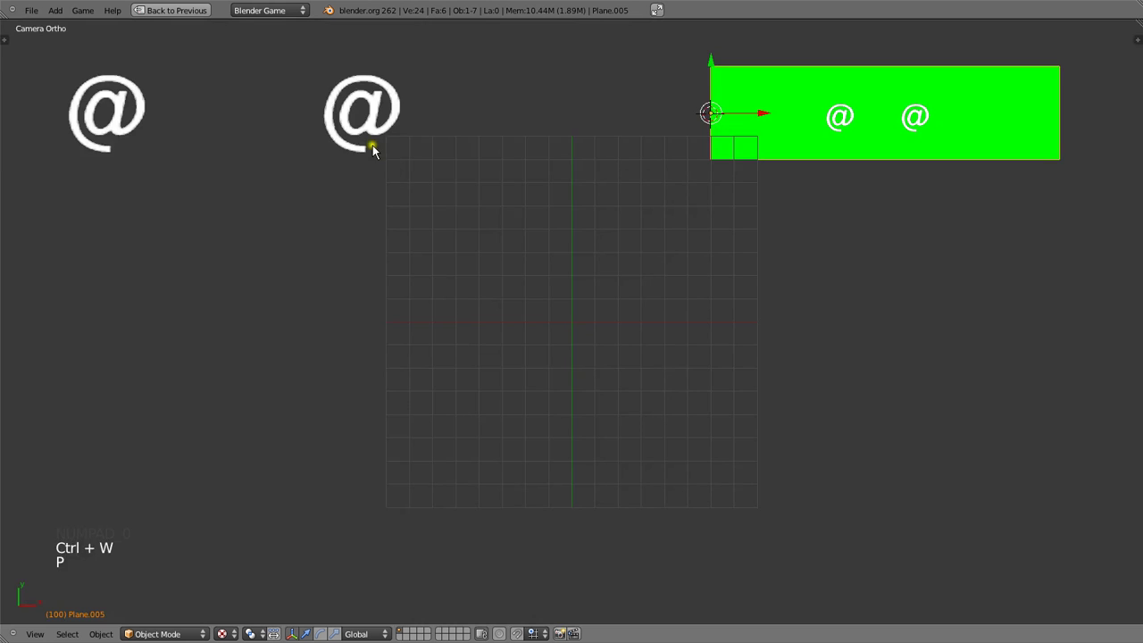
Switch to the scene named Scene, maximise its 3D view and save over the existing file.
{"action": "key", "text": "shift+space"}
{"action": "left_click", "coordinate": [307, 18]}
{"action": "left_click", "coordinate": [332, 59]}
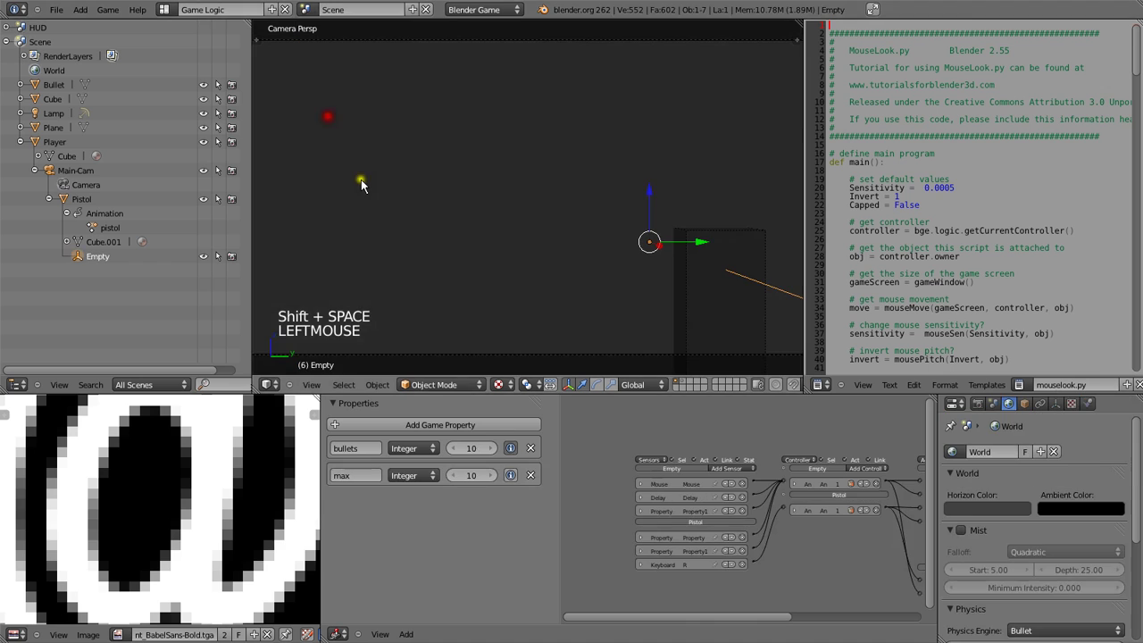
{"action": "key", "text": "shift+space"}
{"action": "key", "text": "ctrl+w"}
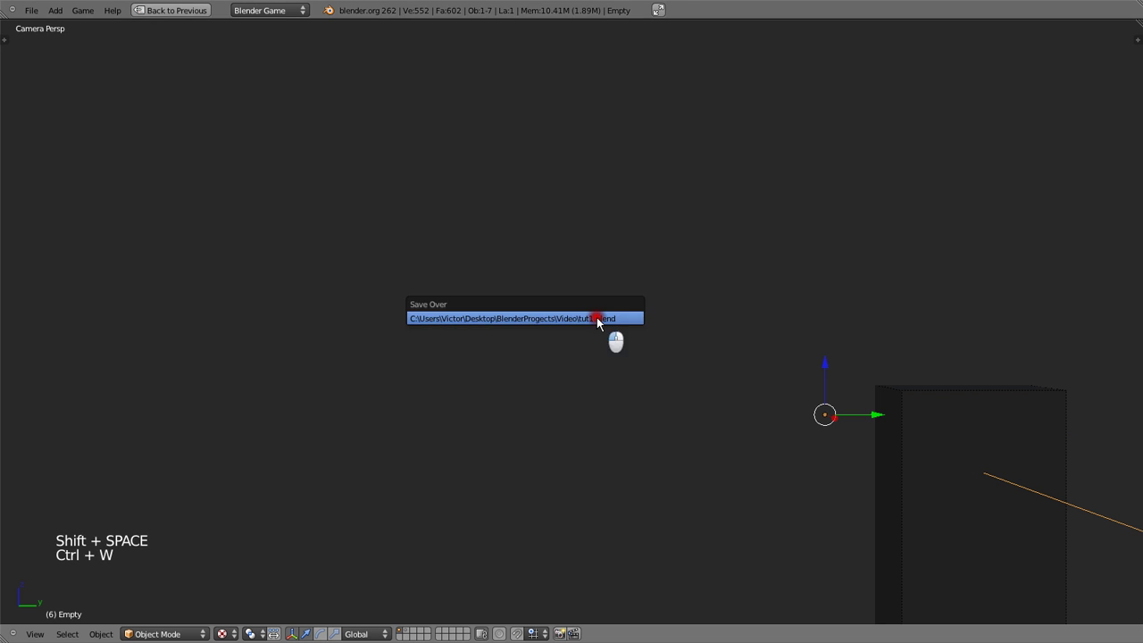
Select the Player box, add a Collision sensor that reacts to the property monster, and collapse it.
{"action": "middle_click_drag", "start_coordinate": [597, 319], "coordinate": [706, 324]}
{"action": "key", "text": "KP_Decimal"}
{"action": "scroll", "coordinate": [679, 334], "scroll_direction": "up", "scroll_amount": 3}
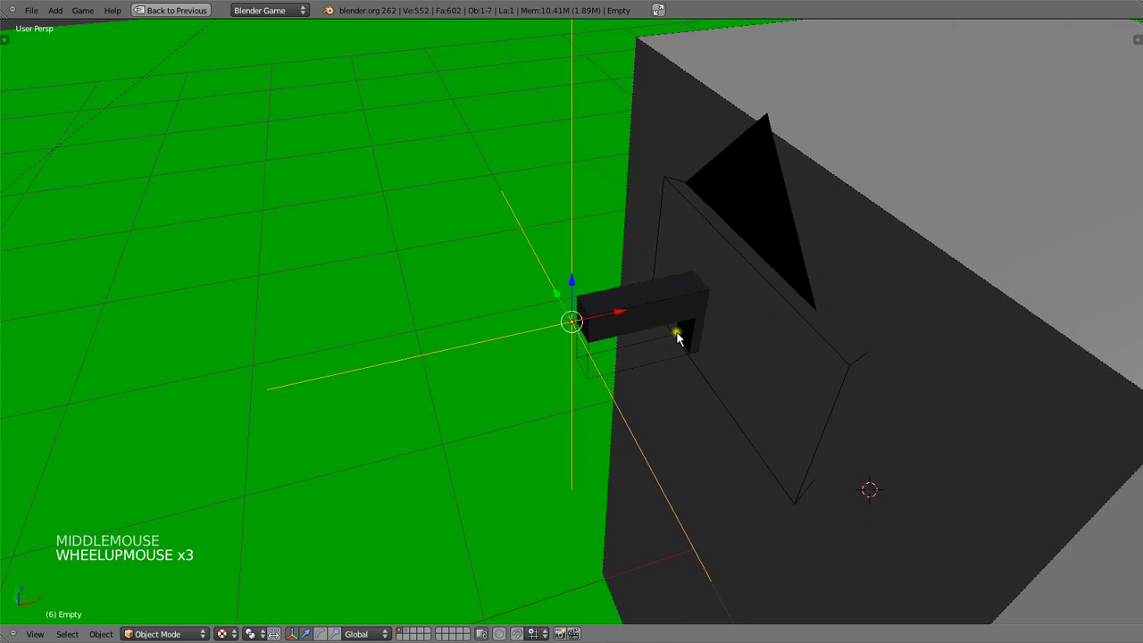
{"action": "scroll", "coordinate": [434, 398], "scroll_direction": "down", "scroll_amount": 8}
{"action": "right_click", "coordinate": [731, 399]}
{"action": "right_click", "coordinate": [696, 386]}
{"action": "key", "text": "shift+space"}
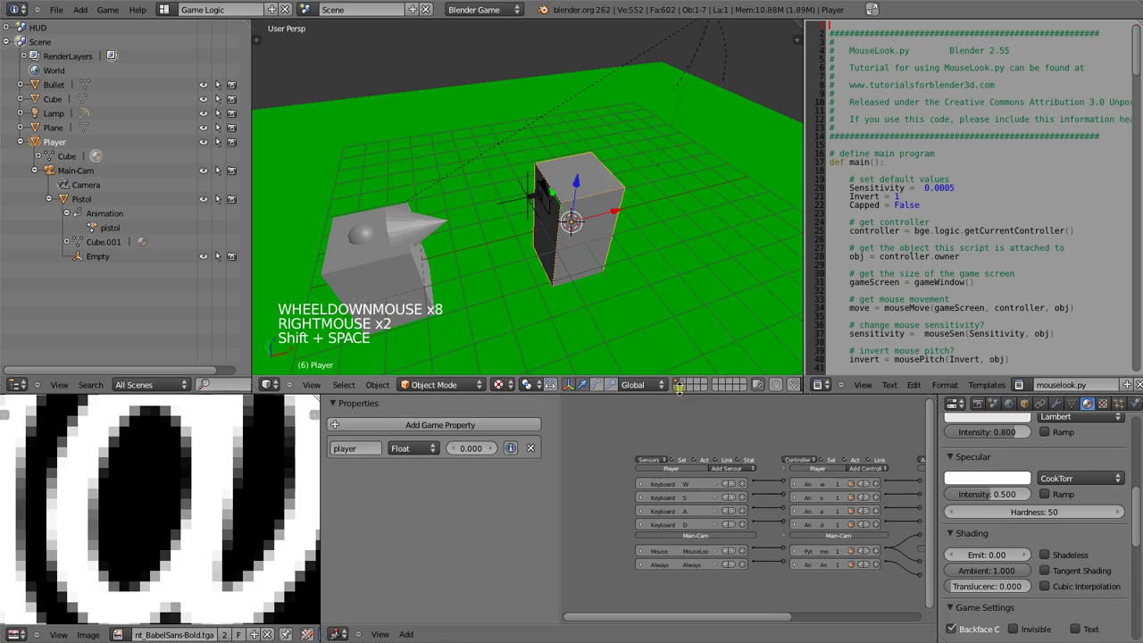
{"action": "key", "text": "shift+space"}
{"action": "left_click", "coordinate": [665, 232]}
{"action": "left_click", "coordinate": [658, 286]}
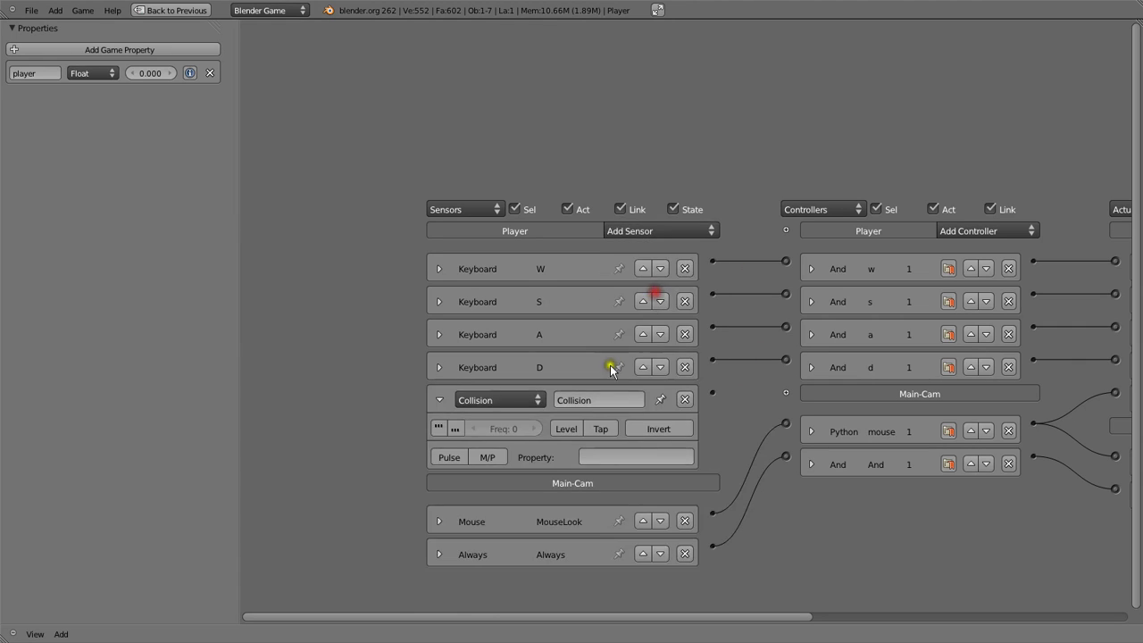
{"action": "left_click", "coordinate": [596, 457]}
{"action": "key", "text": "Return"}
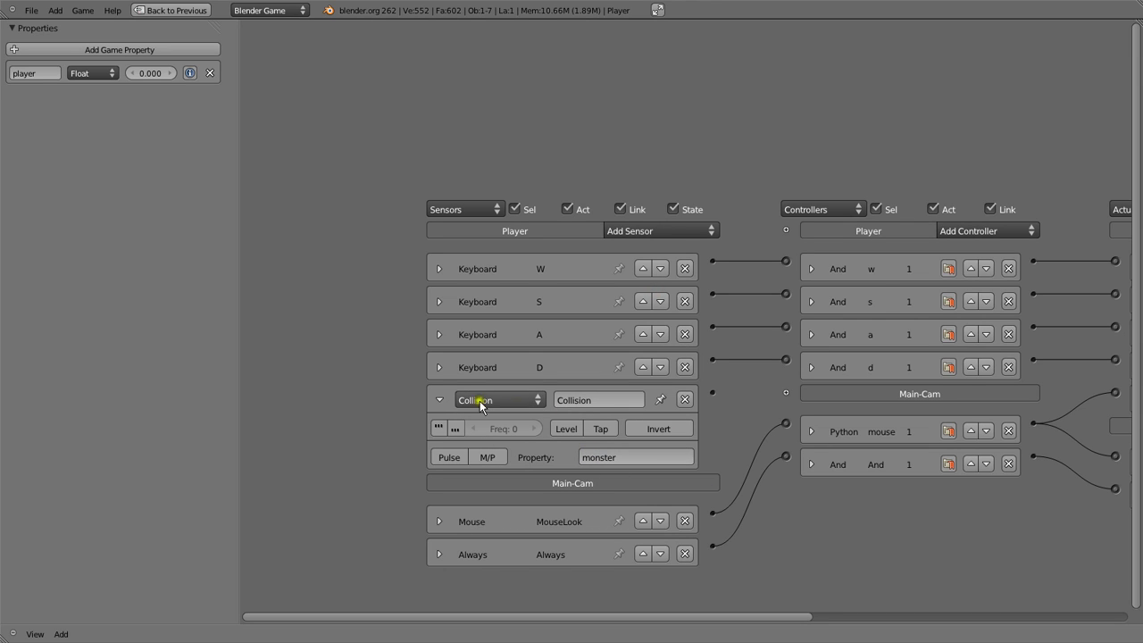
{"action": "left_click", "coordinate": [438, 399]}
Add an And controller to Player, link the Collision sensor to it and collapse it.
{"action": "left_click", "coordinate": [982, 232]}
{"action": "left_click", "coordinate": [985, 247]}
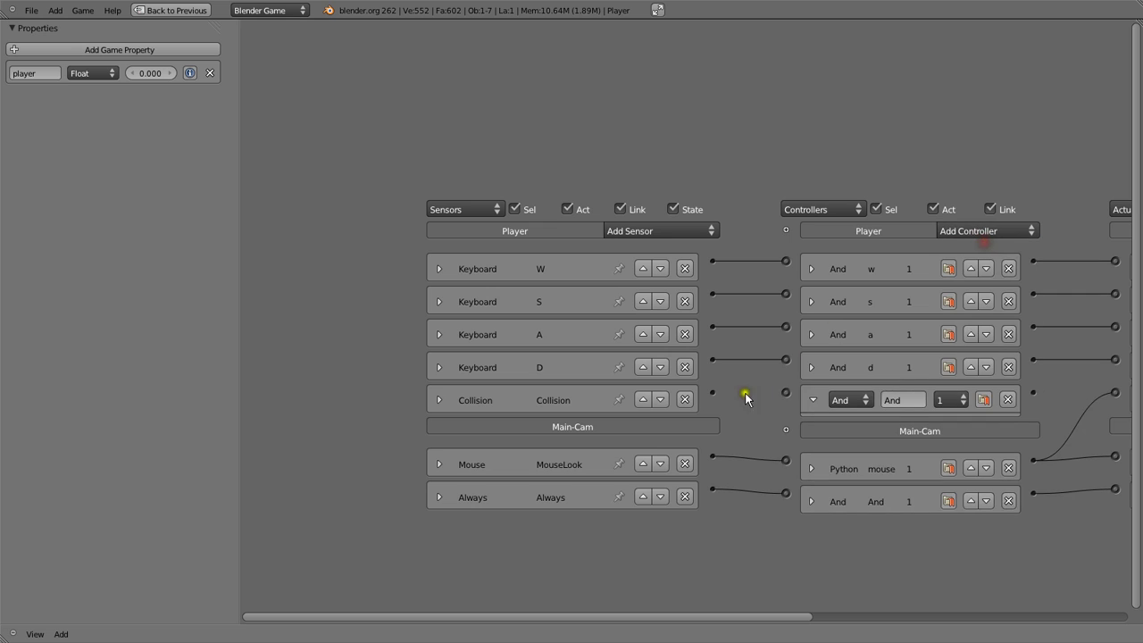
{"action": "left_click_drag", "start_coordinate": [712, 392], "coordinate": [786, 393]}
{"action": "scroll", "coordinate": [1031, 297], "scroll_direction": "right", "scroll_amount": 5, "text": "ctrl"}
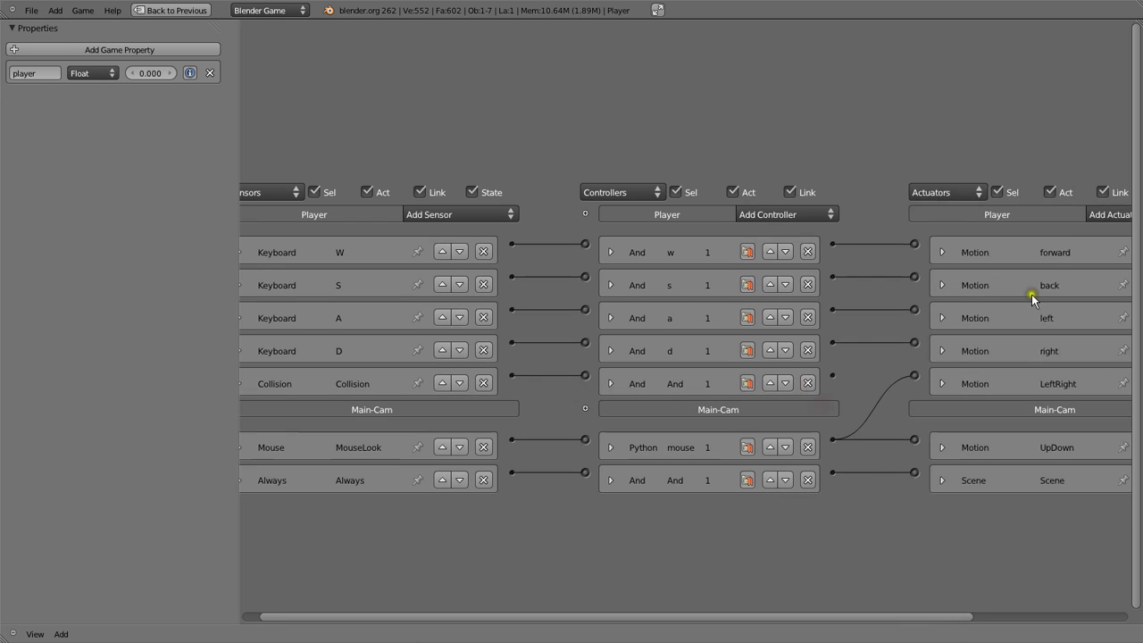
Add a Message actuator linked to the Collision's And controller, move it above LeftRight, fill in its subject and collapse it.
{"action": "left_click", "coordinate": [1104, 215]}
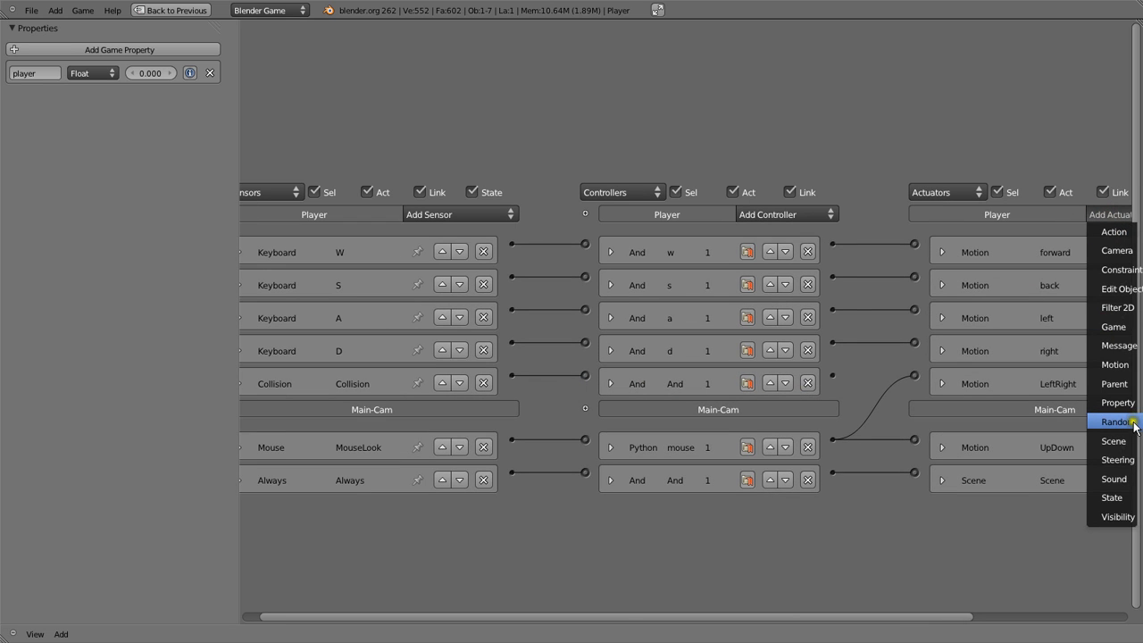
{"action": "left_click", "coordinate": [1116, 346]}
{"action": "scroll", "coordinate": [718, 380], "scroll_direction": "right", "scroll_amount": 5, "text": "ctrl"}
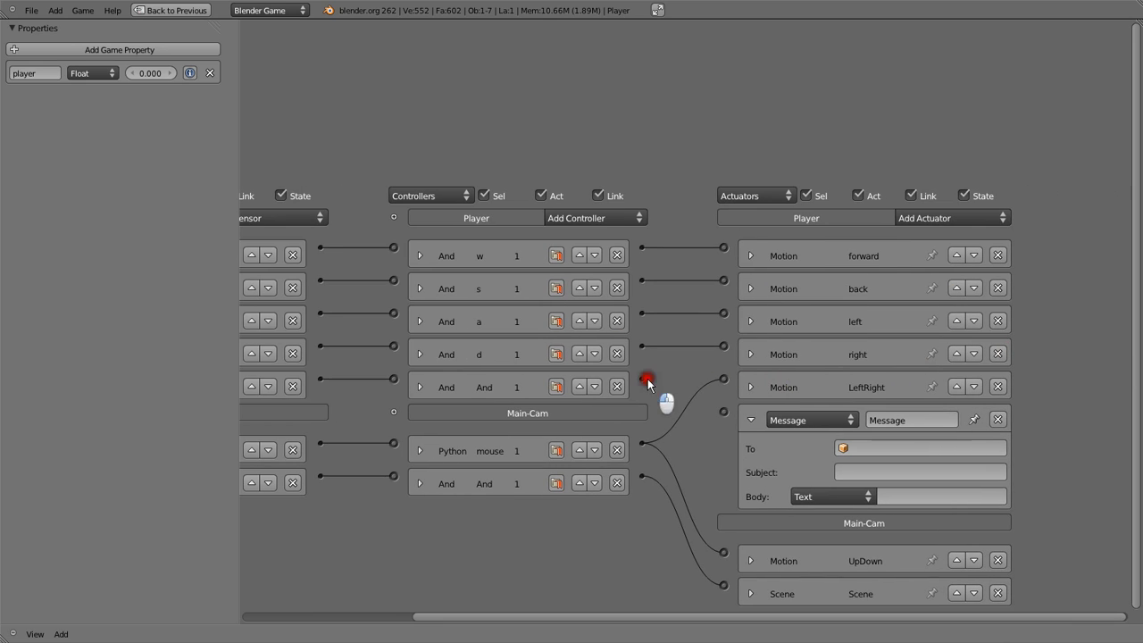
{"action": "left_click", "coordinate": [971, 386]}
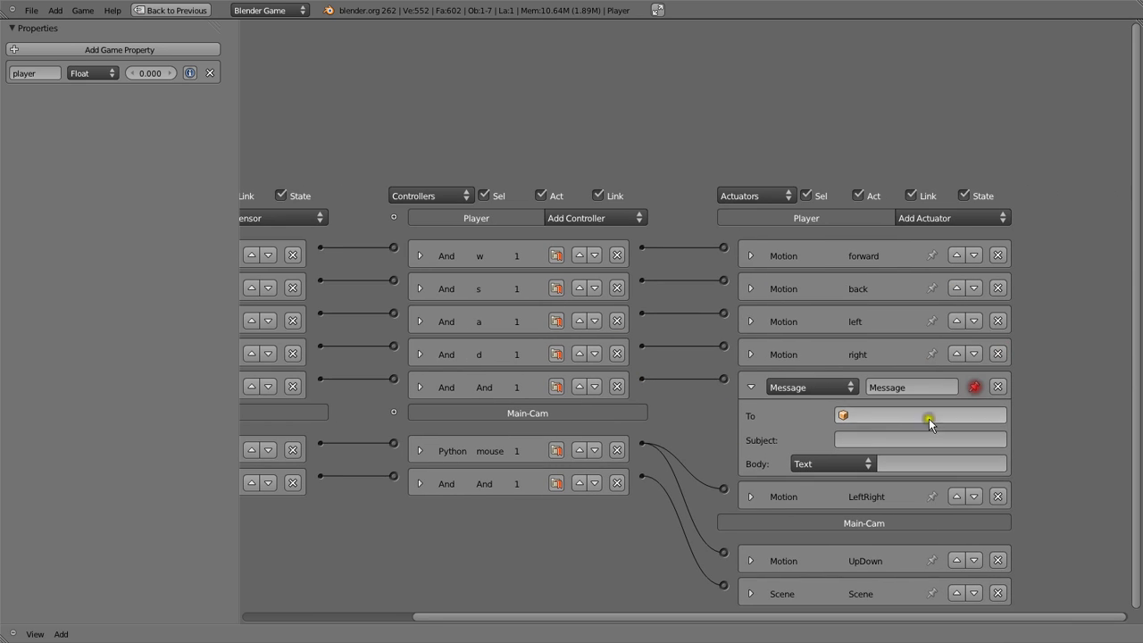
{"action": "left_click", "coordinate": [881, 415]}
{"action": "left_click", "coordinate": [762, 435]}
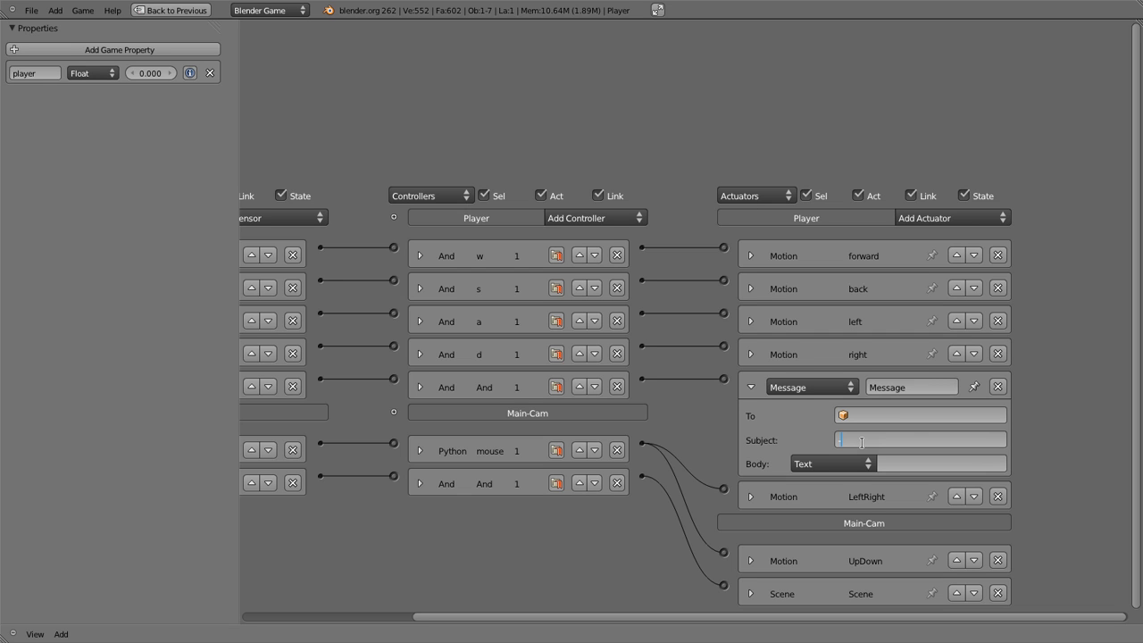
{"action": "left_click", "coordinate": [754, 387]}
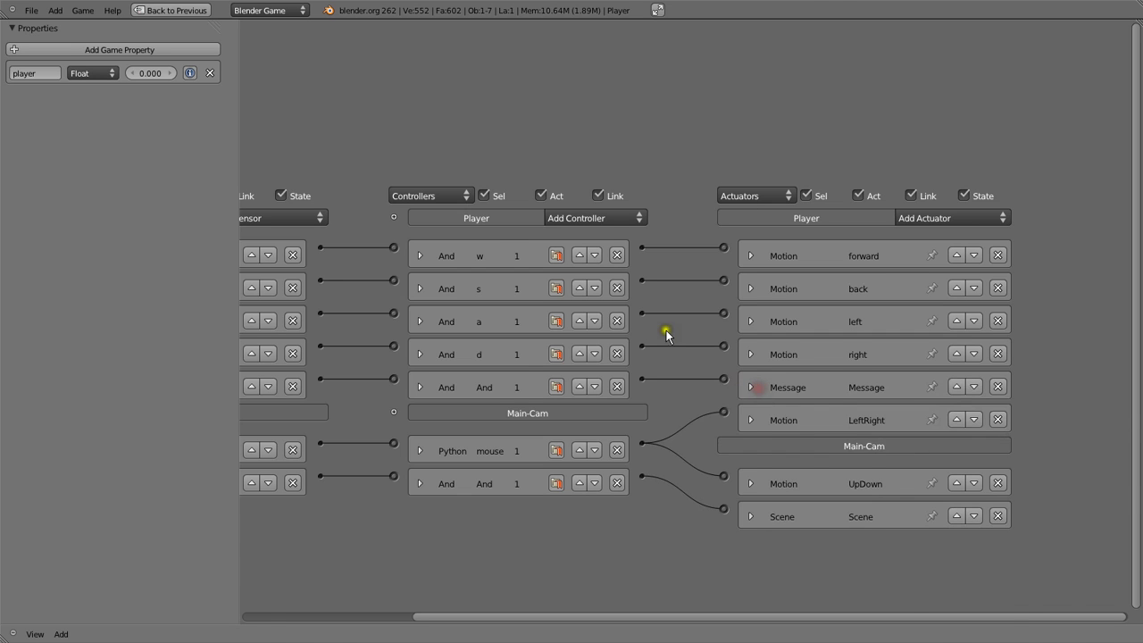
Return to the maximised camera view and save over tut1.blend.
{"action": "key", "text": "shift+space"}
{"action": "key", "text": "shift+space"}
{"action": "key", "text": "KP_0"}
{"action": "key", "text": "ctrl+w"}
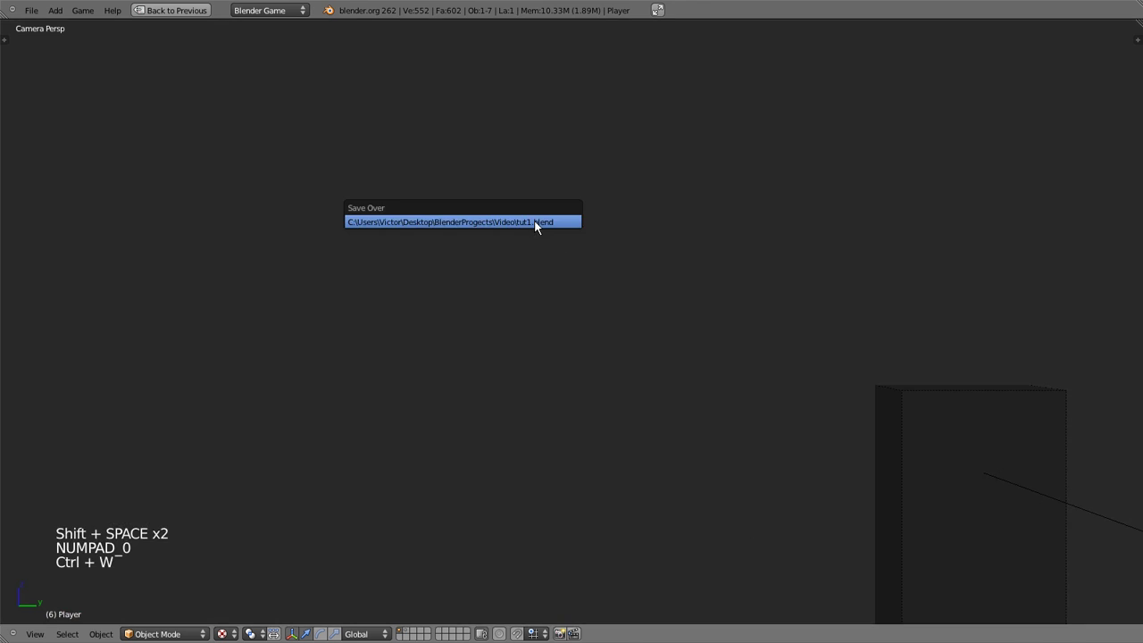
{"action": "left_click", "coordinate": [536, 222]}
Select the enemy Cube in wireframe display and add a Float game property named monster to it.
{"action": "key", "text": "shift+space"}
{"action": "key", "text": "z"}
{"action": "right_click", "coordinate": [534, 237]}
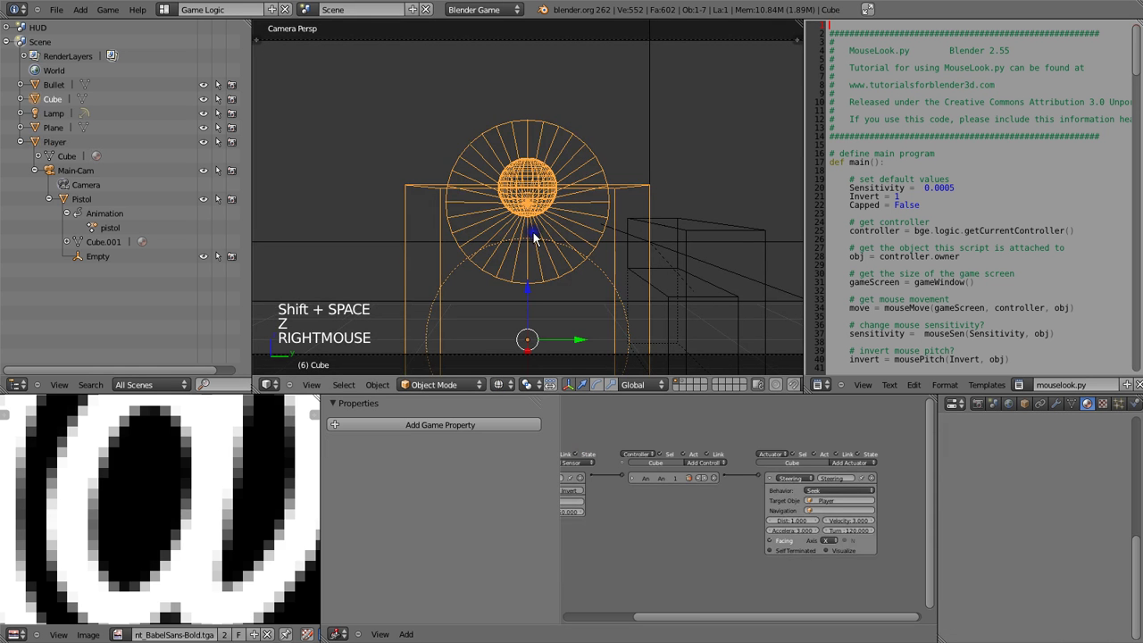
{"action": "left_click", "coordinate": [401, 424]}
{"action": "double_click", "coordinate": [357, 447]}
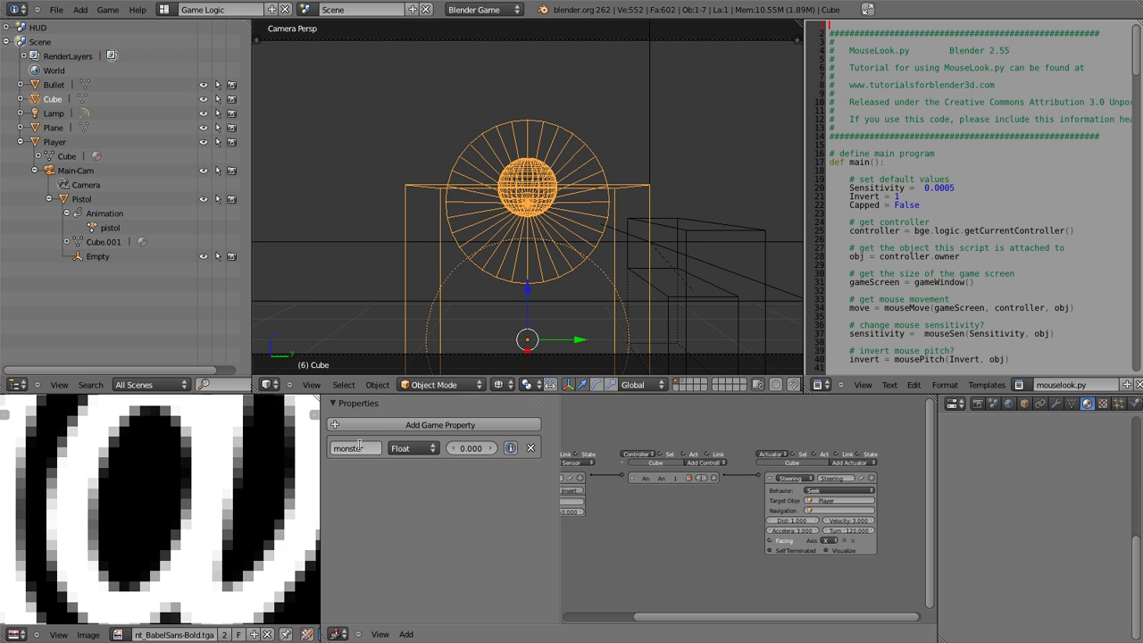
Return to the maximised textured camera view, save over the current blend file and play-test walking forward into the monster.
{"action": "key", "text": "shift+space"}
{"action": "key", "text": "alt+z"}
{"action": "key", "text": "alt+z"}
{"action": "key", "text": "ctrl+w"}
{"action": "left_click", "coordinate": [503, 244]}
{"action": "key", "text": "p"}
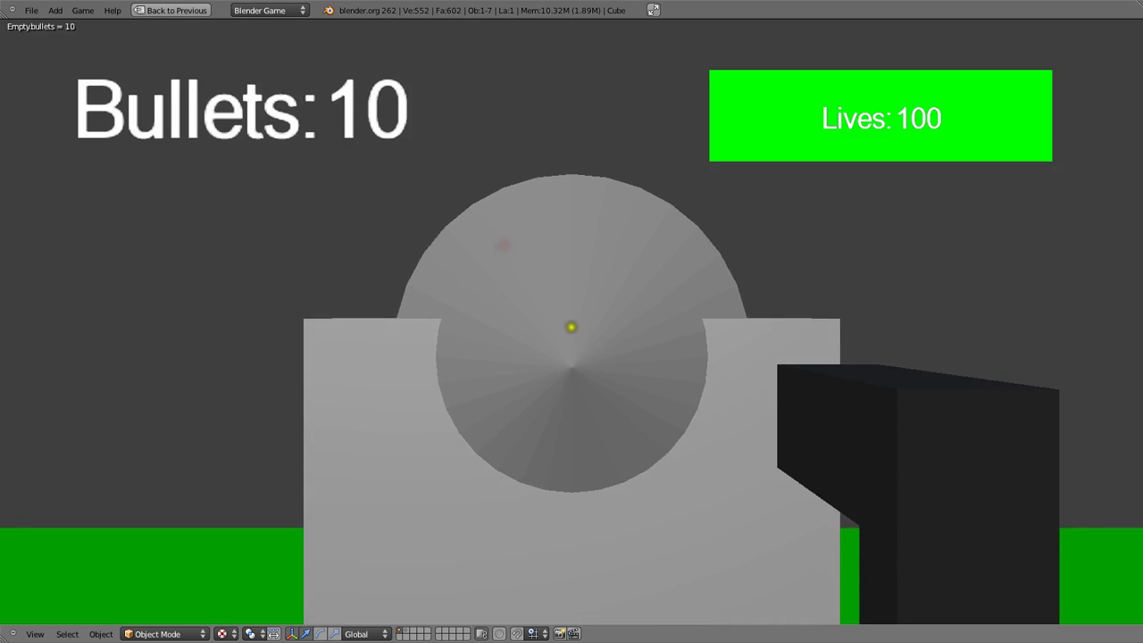
{"action": "key", "text": "w"}
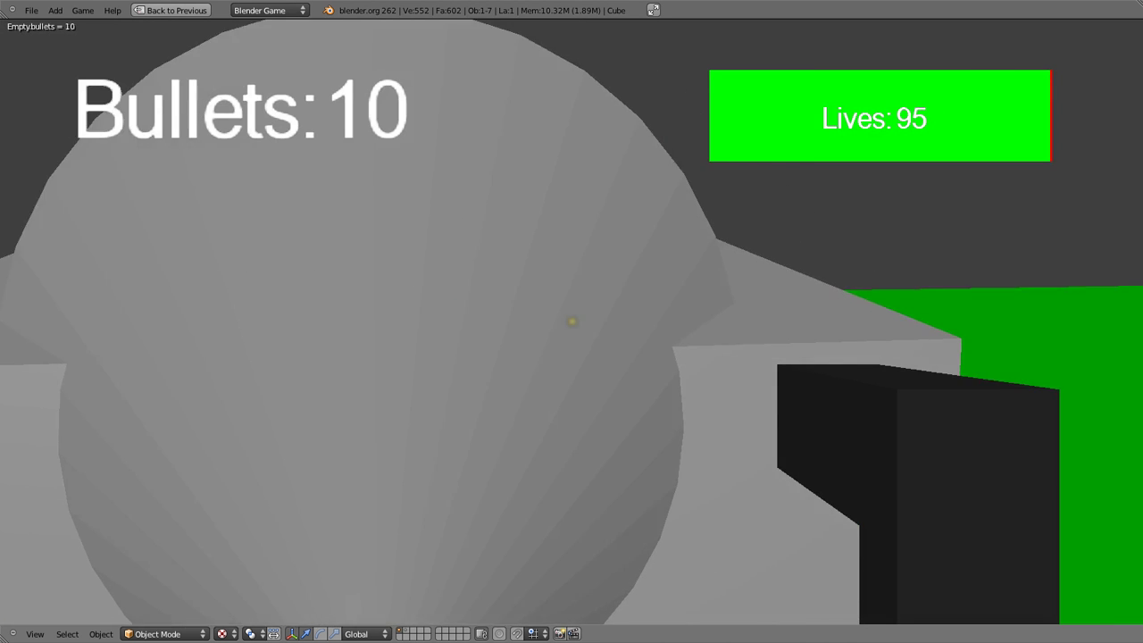
{"action": "key", "text": "Escape"}
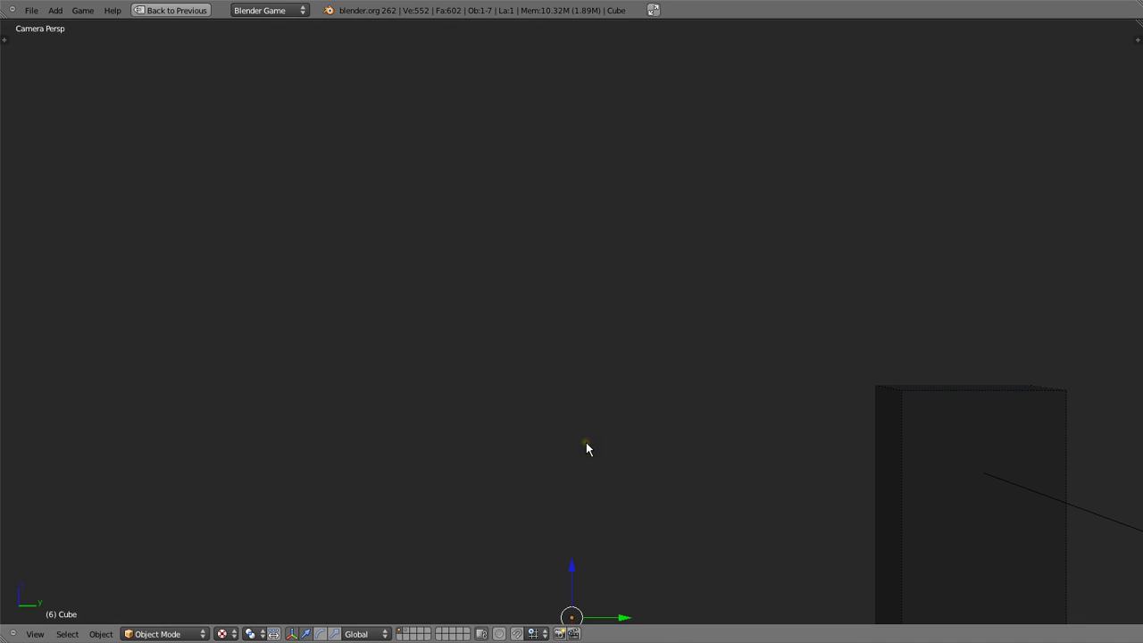
Select Player in wireframe display, expand its Collision sensor, enable true-level pulse mode and set the frequency to 25.
{"action": "scroll", "coordinate": [586, 446], "scroll_direction": "down", "scroll_amount": 3}
{"action": "right_click", "coordinate": [496, 585]}
{"action": "key", "text": "z"}
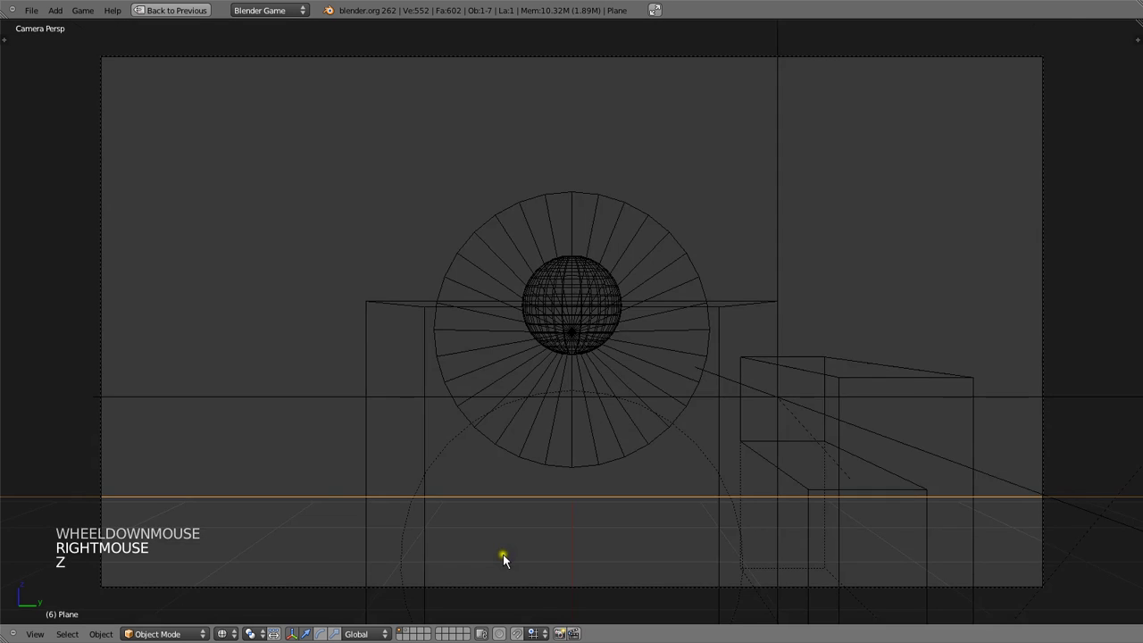
{"action": "scroll", "coordinate": [452, 434], "scroll_direction": "down", "scroll_amount": 4}
{"action": "right_click", "coordinate": [254, 392]}
{"action": "key", "text": "shift+space"}
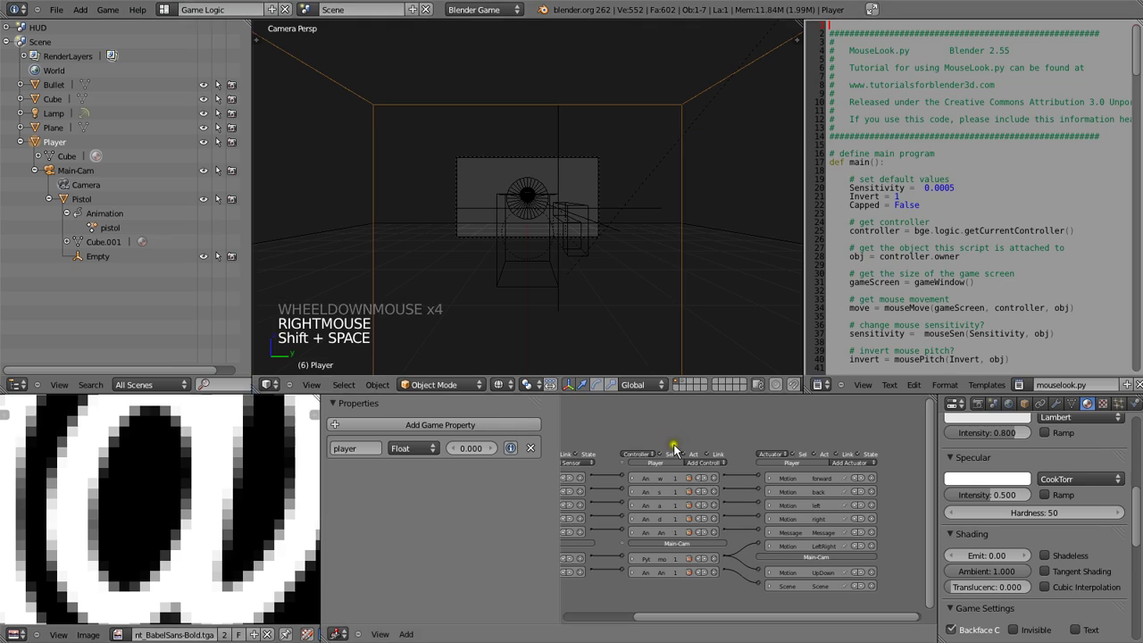
{"action": "key", "text": "shift+space"}
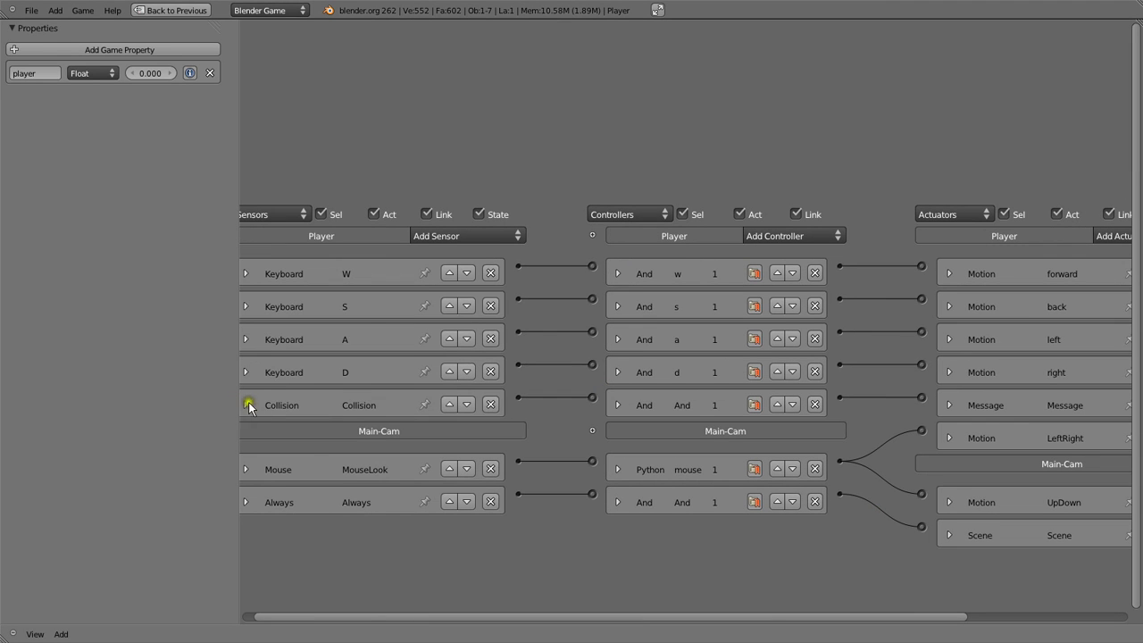
{"action": "left_click", "coordinate": [247, 404]}
{"action": "left_click", "coordinate": [244, 433]}
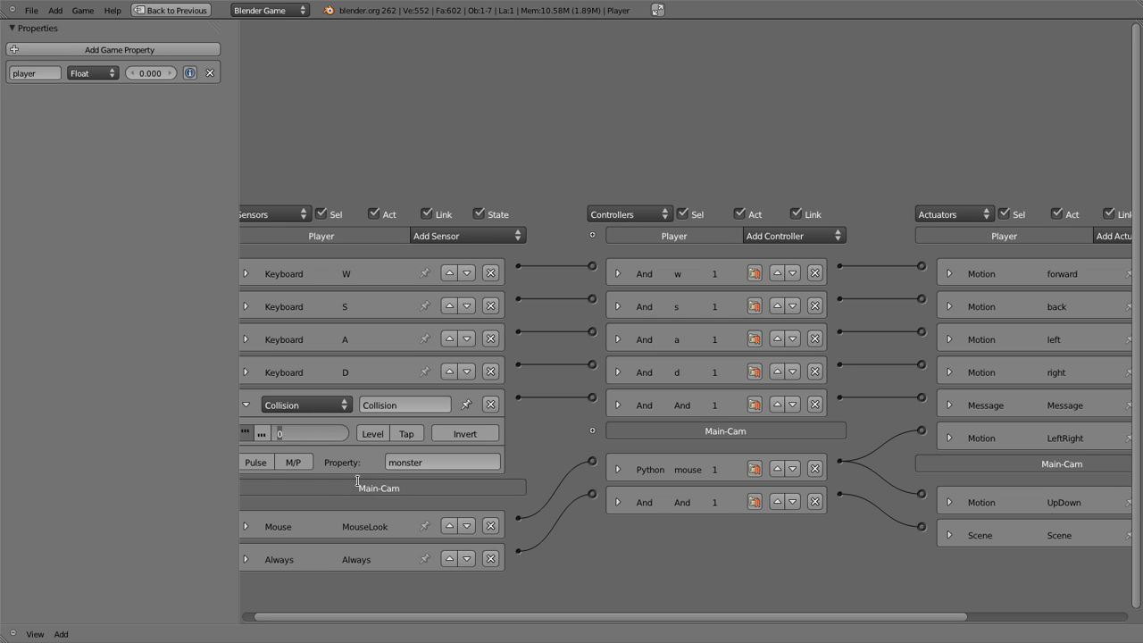
{"action": "type", "text": "25"}
{"action": "key", "text": "Return"}
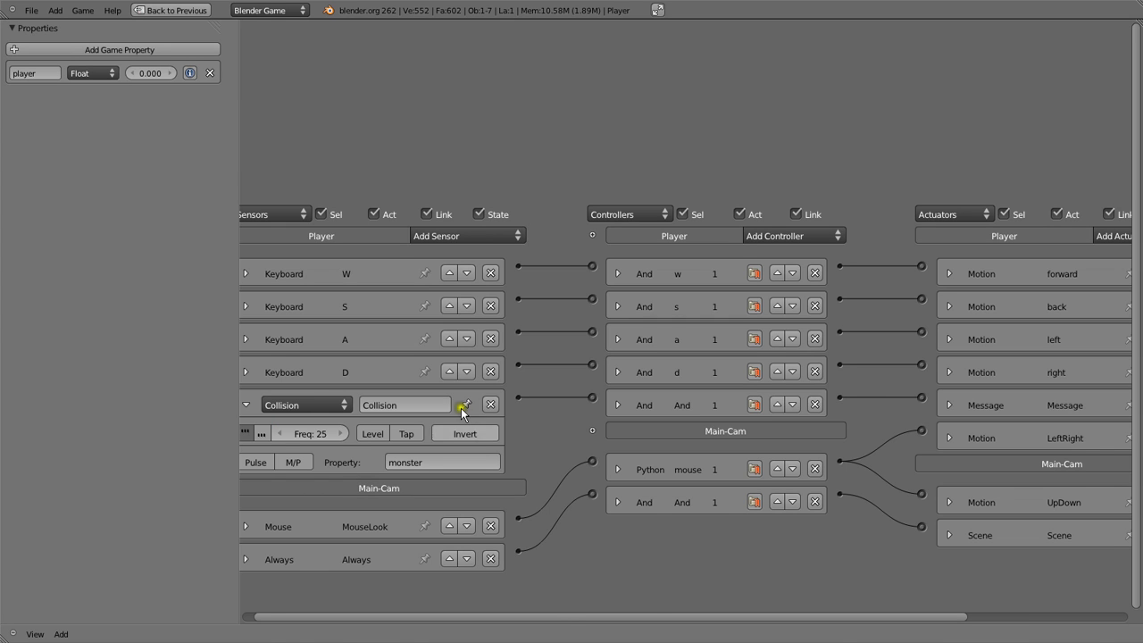
Restore the maximised textured camera view, save over the blend file and play-test the monster collision.
{"action": "key", "text": "shift+space"}
{"action": "key", "text": "shift+space"}
{"action": "key", "text": "z"}
{"action": "key", "text": "alt+z"}
{"action": "scroll", "coordinate": [547, 298], "scroll_direction": "up", "scroll_amount": 4}
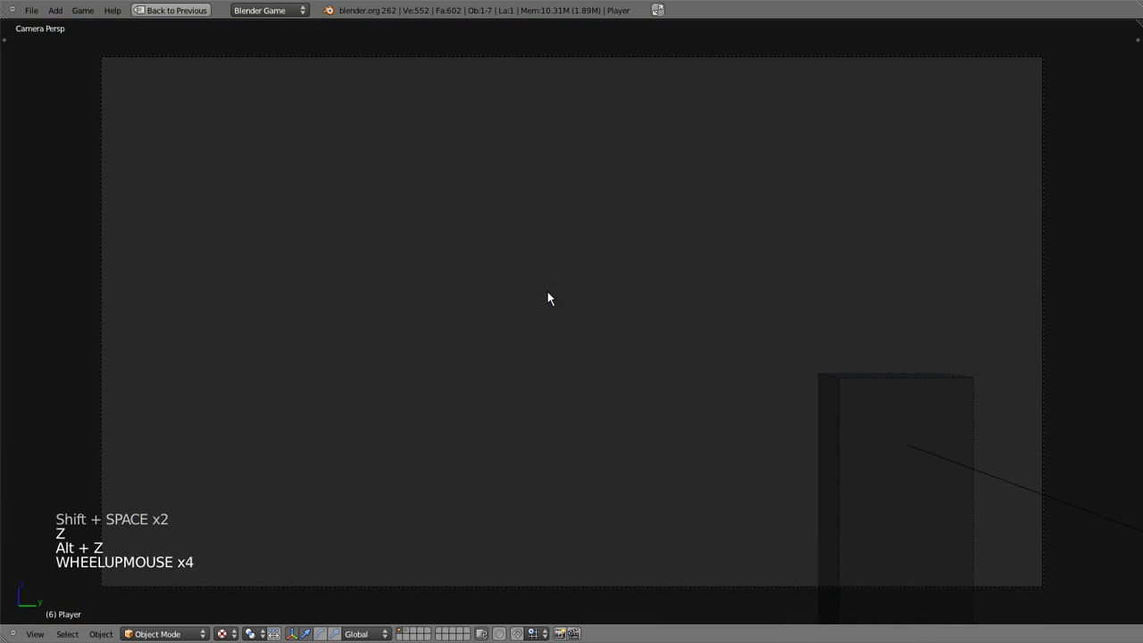
{"action": "scroll", "coordinate": [547, 292], "scroll_direction": "up", "scroll_amount": 1}
{"action": "key", "text": "ctrl+w"}
{"action": "left_click", "coordinate": [547, 292]}
{"action": "key", "text": "p"}
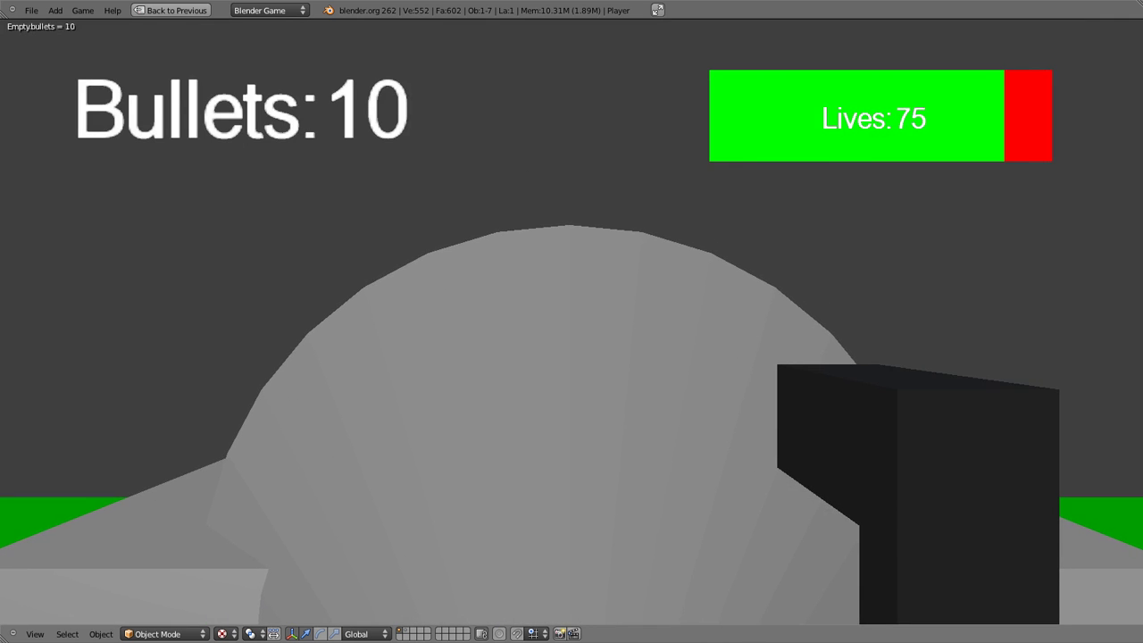
{"action": "key", "text": "Escape"}
Change the pulse frequency of Player's Collision sensor in the logic bricks.
{"action": "key", "text": "shift+space"}
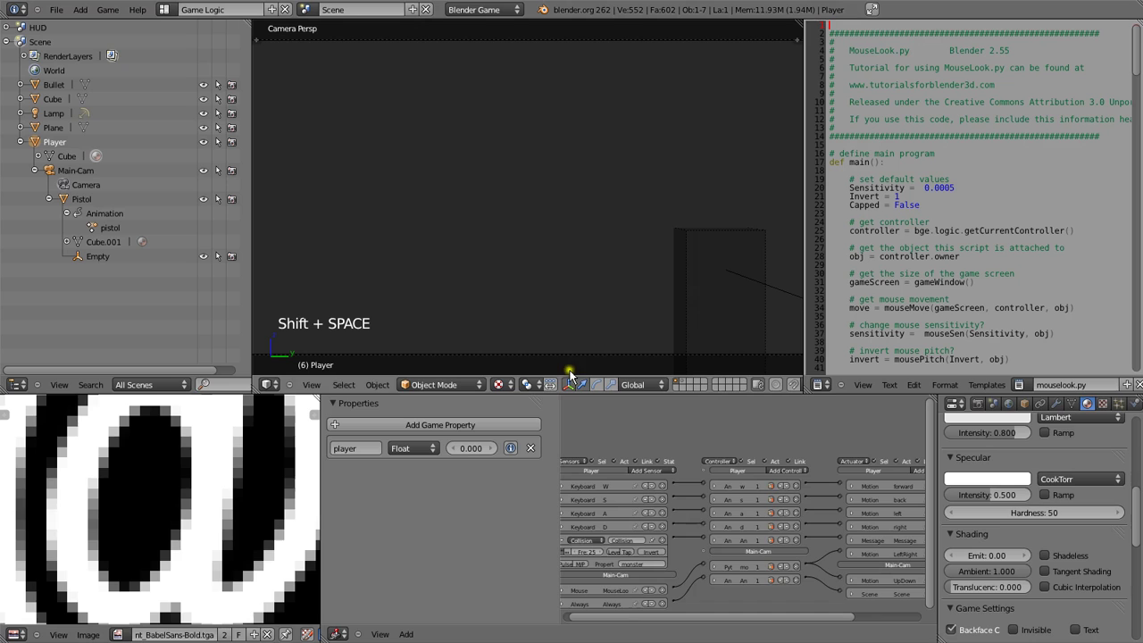
{"action": "middle_click_drag", "start_coordinate": [614, 518], "coordinate": [637, 495]}
{"action": "left_click", "coordinate": [600, 529]}
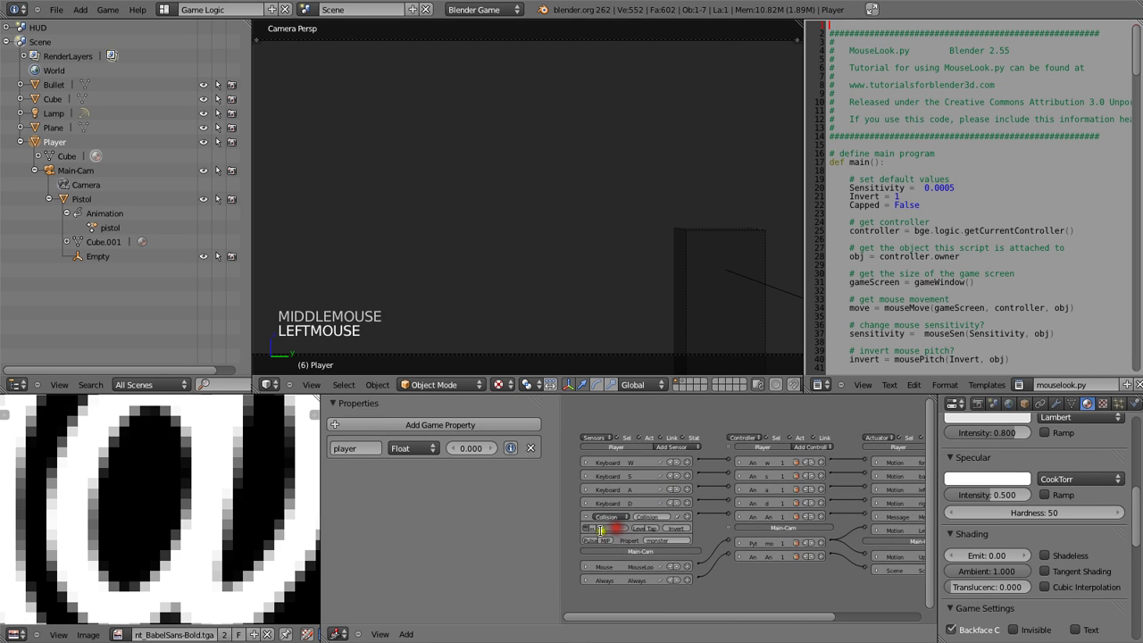
{"action": "left_click_drag", "start_coordinate": [600, 529], "coordinate": [524, 536]}
Save the file from the maximised camera view and play-test the game, firing all ten bullets while the monster attacks.
{"action": "key", "text": "shift+space"}
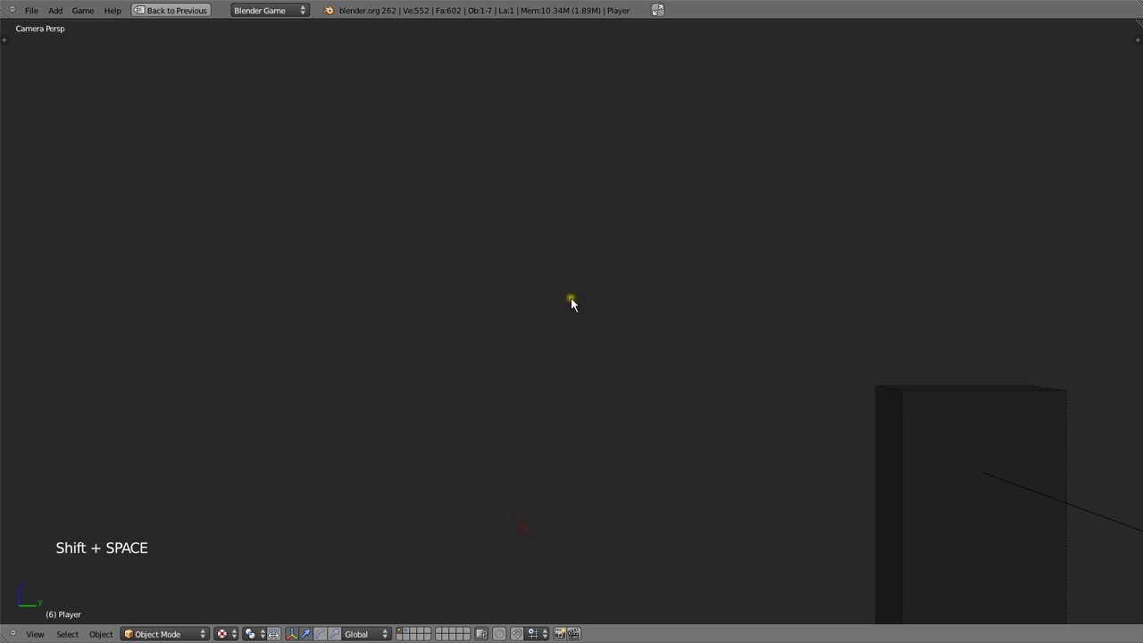
{"action": "key", "text": "ctrl+w"}
{"action": "key", "text": "p"}
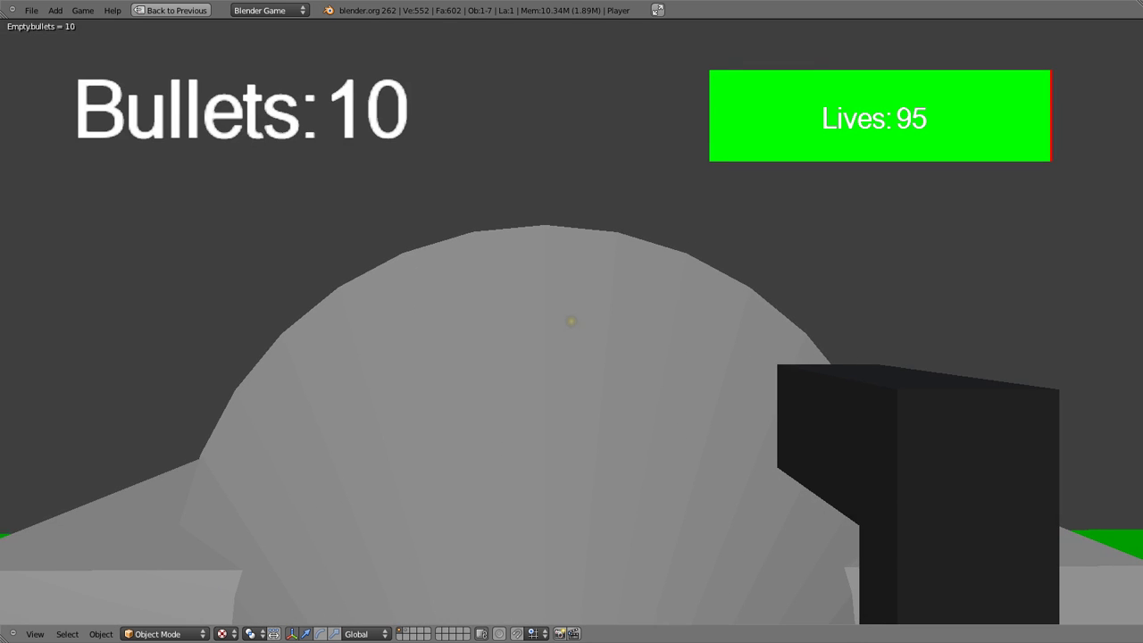
{"action": "left_click", "coordinate": [572, 321]}
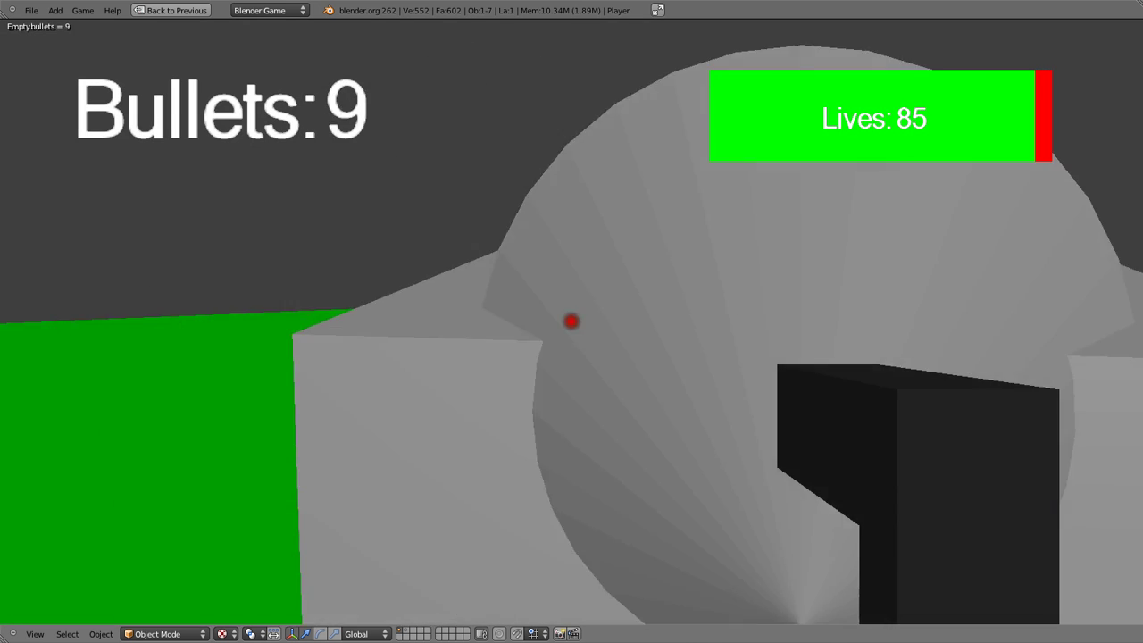
{"action": "left_click", "coordinate": [572, 322]}
{"action": "left_click", "coordinate": [572, 321]}
{"action": "left_click", "coordinate": [572, 322]}
{"action": "left_click", "coordinate": [572, 321]}
{"action": "left_click", "coordinate": [571, 322]}
{"action": "left_click", "coordinate": [571, 321]}
{"action": "left_click", "coordinate": [572, 321]}
{"action": "left_click", "coordinate": [572, 321]}
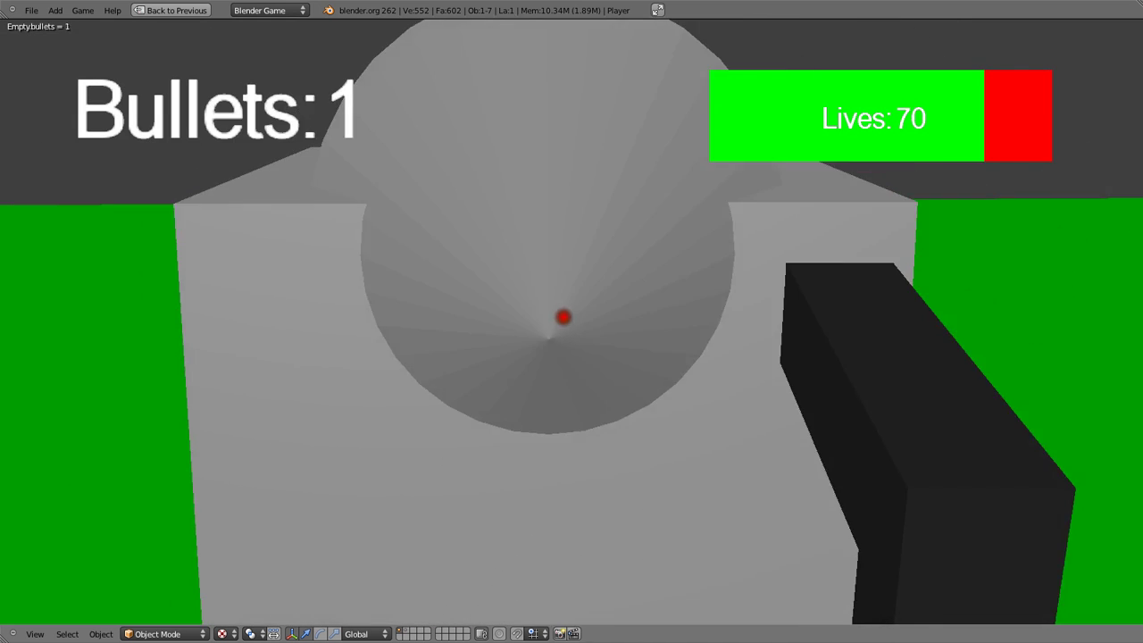
{"action": "left_click", "coordinate": [571, 321]}
{"action": "key", "text": "Escape"}
Show the scene from a wider perspective outside the camera and save over the current blend file.
{"action": "middle_click_drag", "start_coordinate": [572, 322], "coordinate": [781, 337]}
{"action": "scroll", "coordinate": [859, 350], "scroll_direction": "down", "scroll_amount": 4}
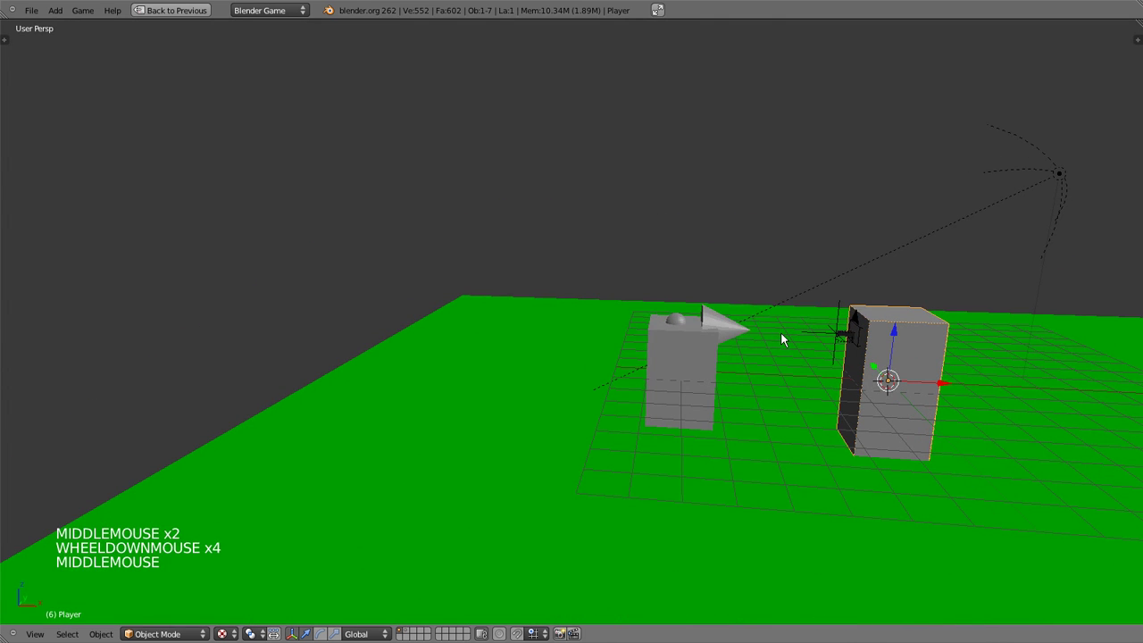
{"action": "key", "text": "ctrl+w"}
{"action": "left_click", "coordinate": [780, 332]}
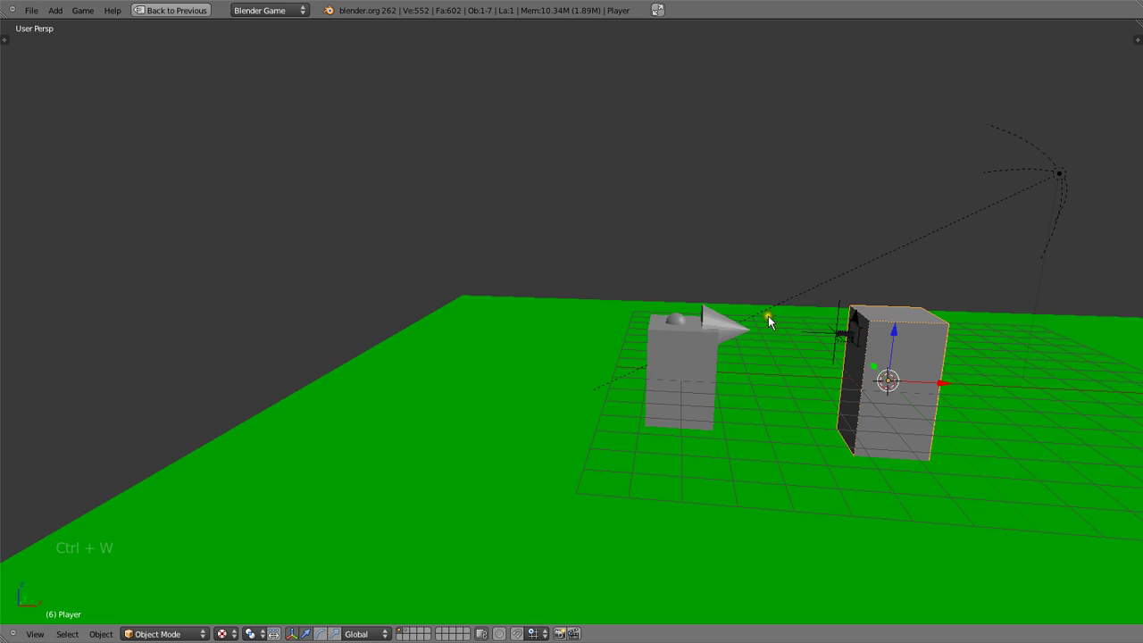
{"action": "key", "text": "alt+Tab"}
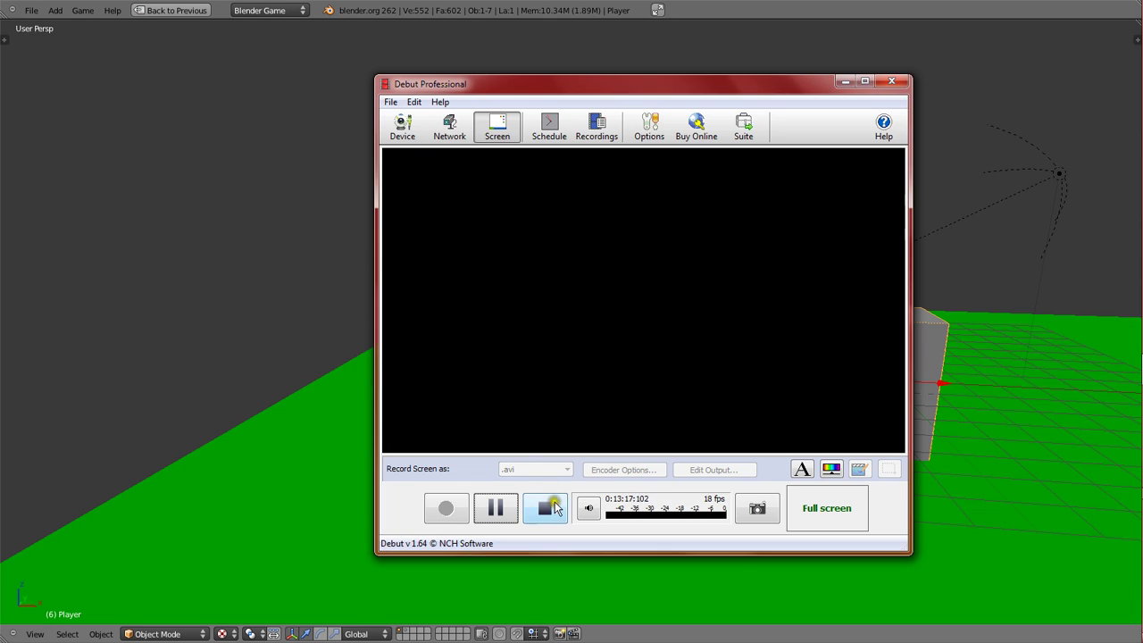